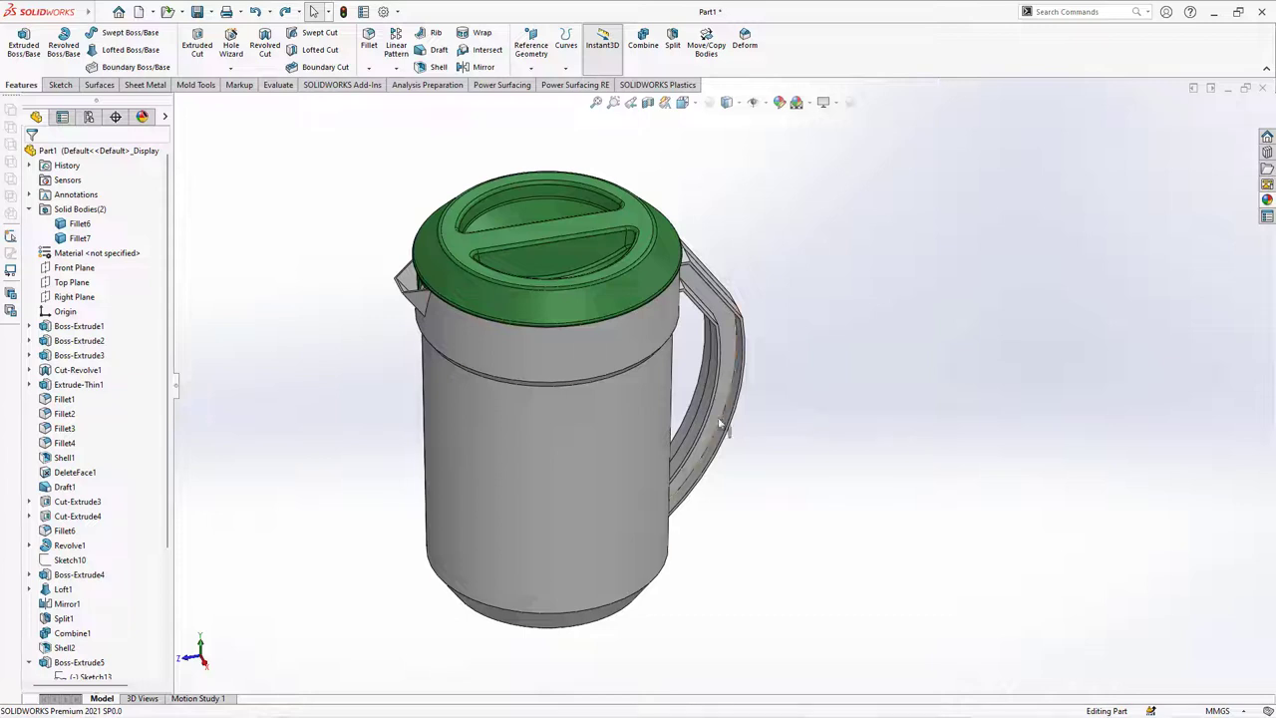
Step: Hide the pitcher body and orbit to inspect the lid from above
right_click(719, 424)
click(652, 376)
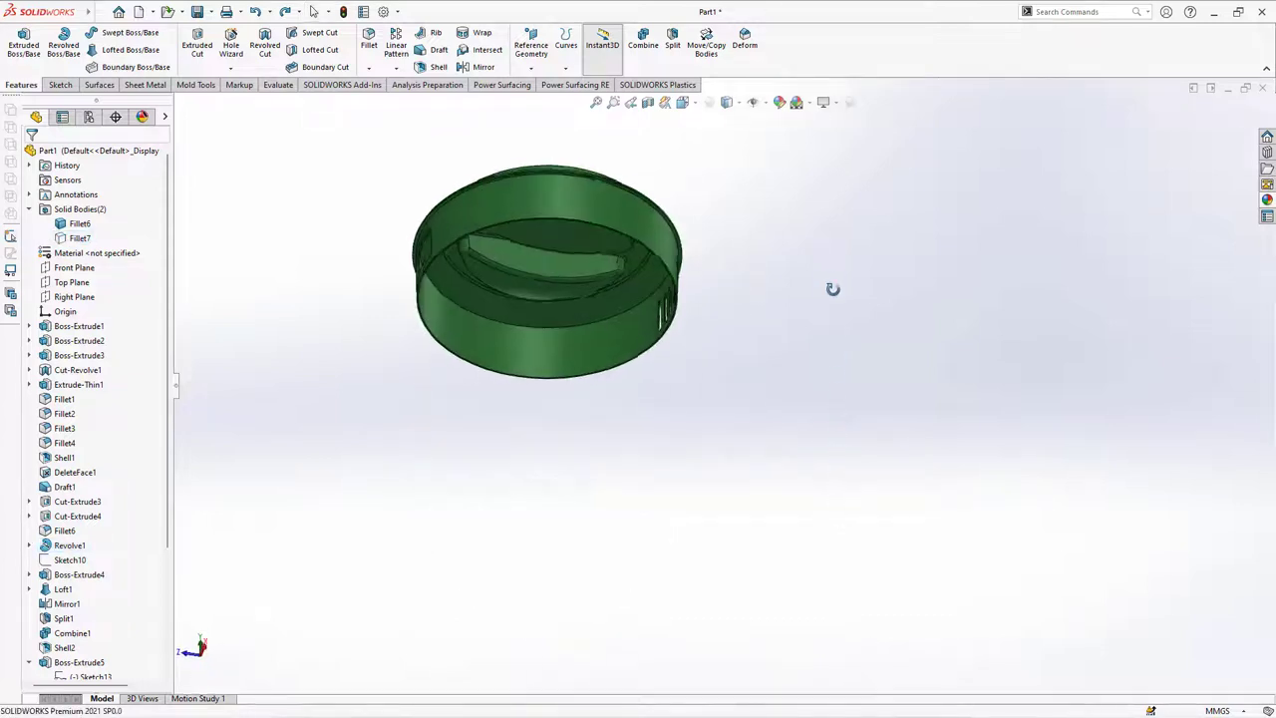
middle_drag(833, 289, 820, 496)
click(255, 12)
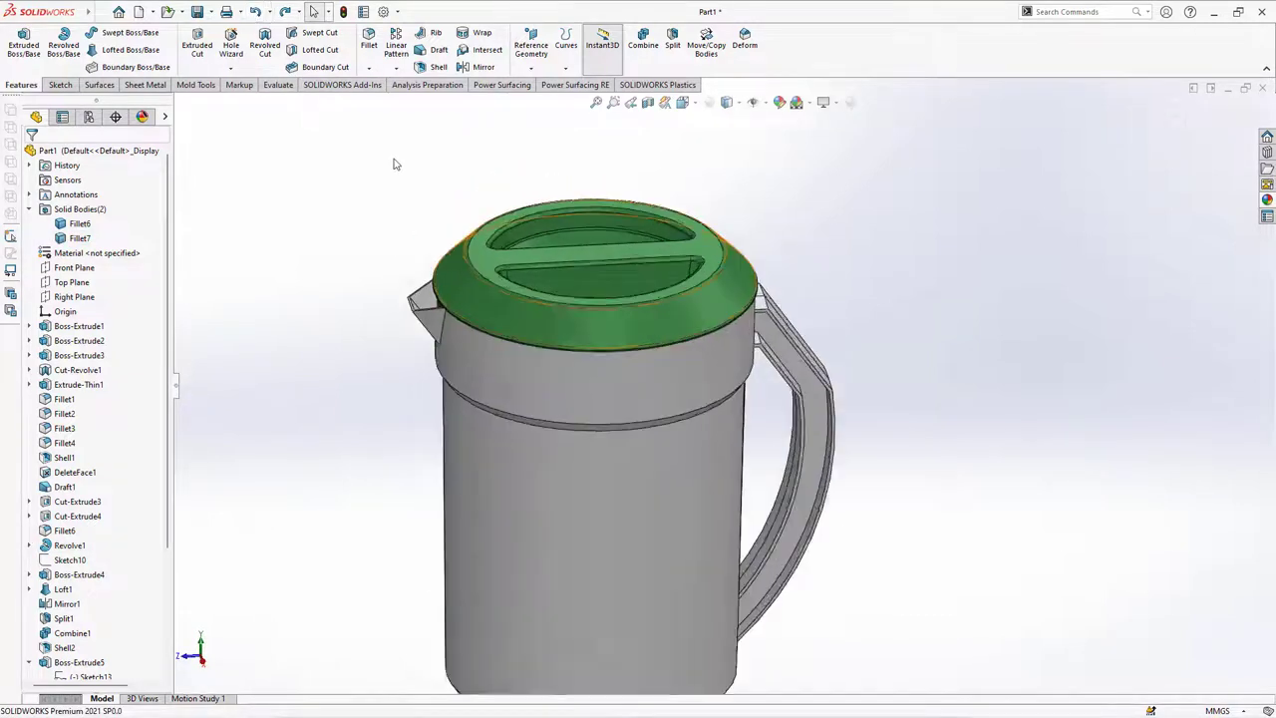
Step: Hide the lid and orbit around the open pitcher body
right_click(722, 316)
click(755, 297)
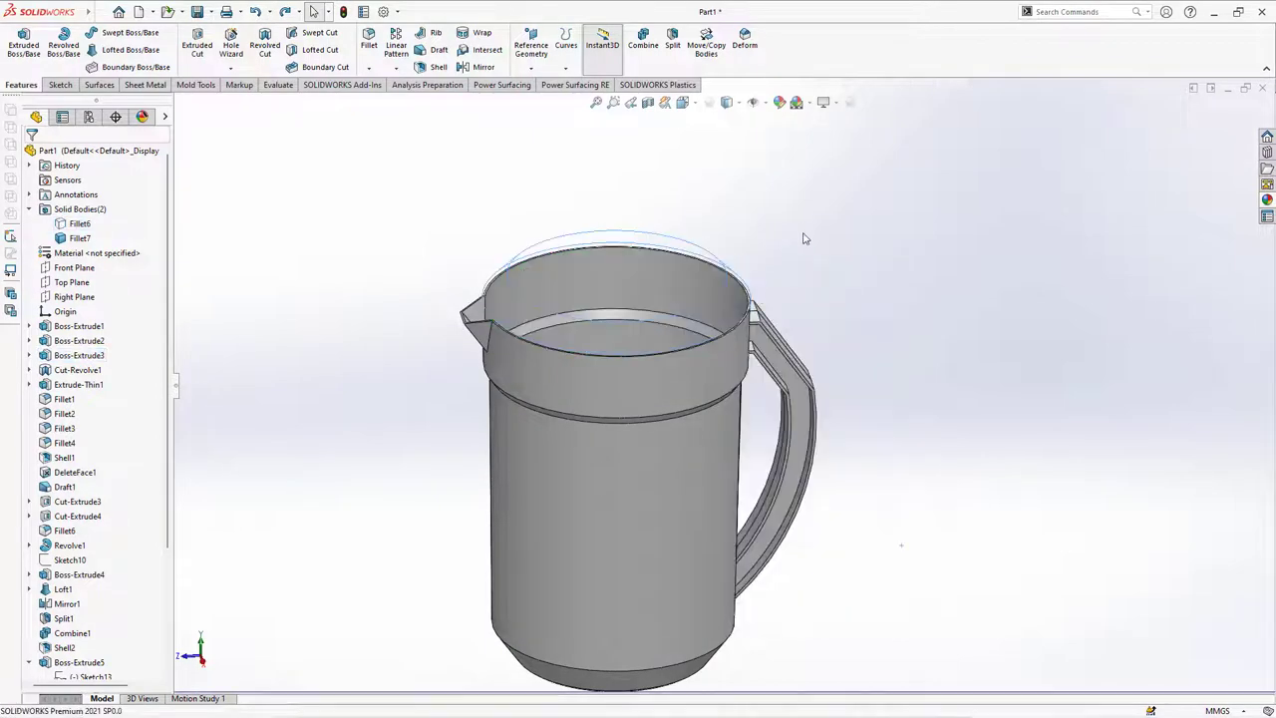
middle_drag(758, 299, 823, 261)
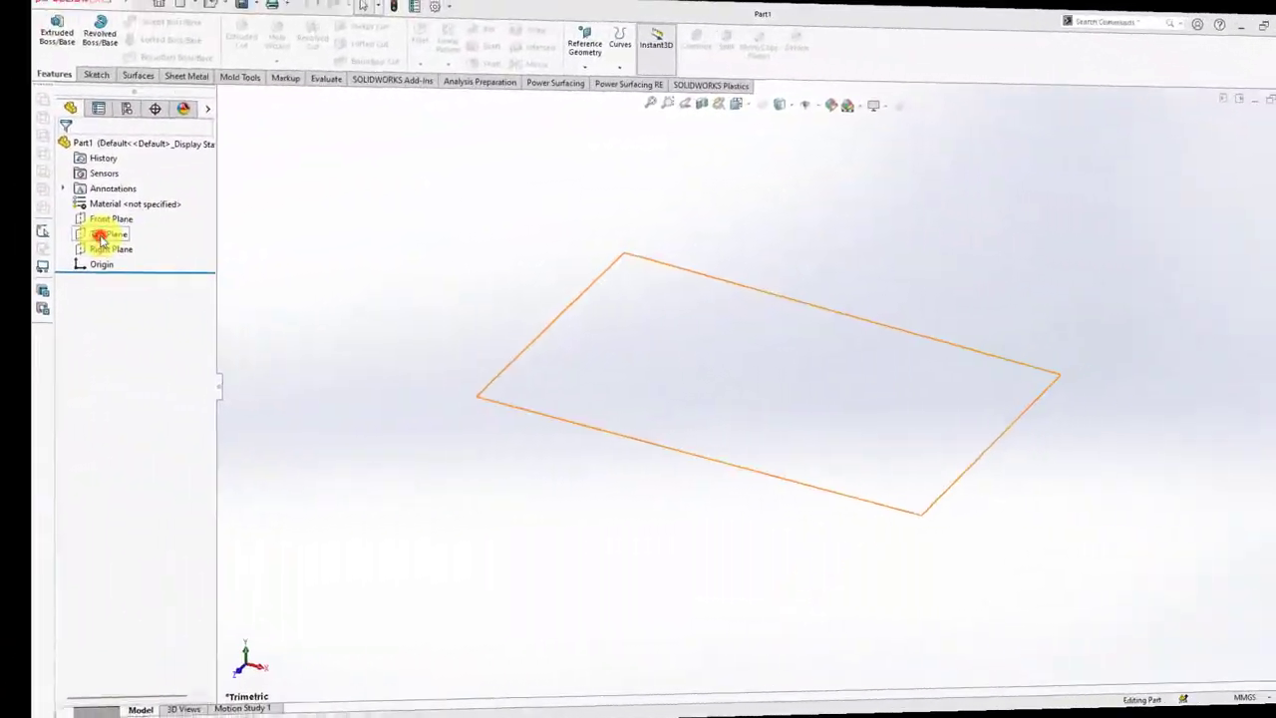
Step: Sketch a 148 mm diameter circle centred at the origin on the Top Plane
click(71, 238)
click(95, 214)
click(114, 36)
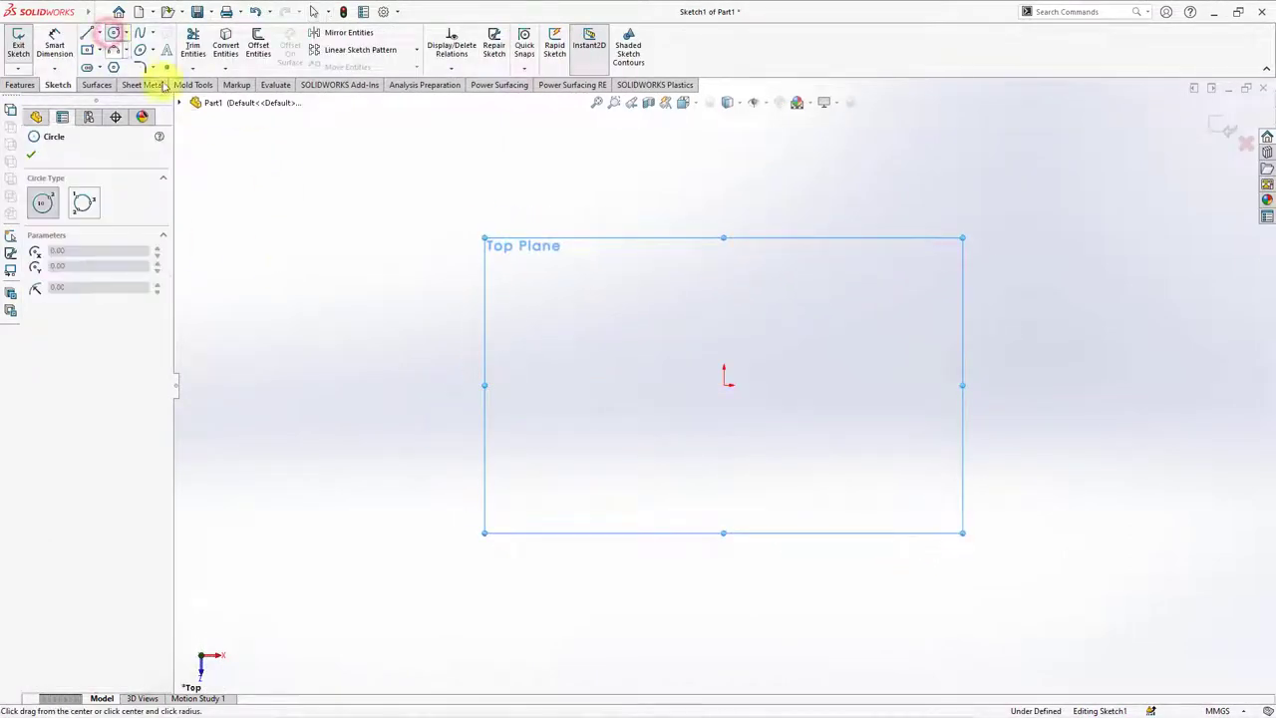
click(725, 381)
click(720, 209)
click(55, 45)
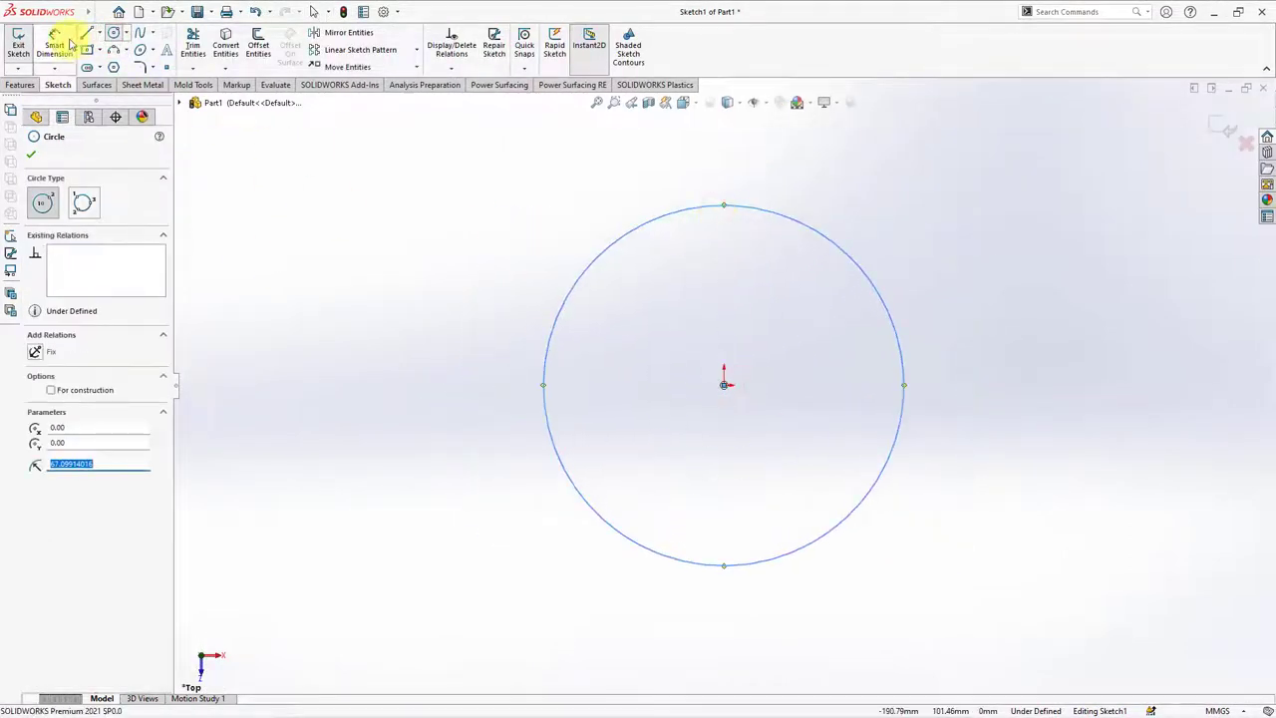
click(749, 210)
click(733, 179)
text(148)
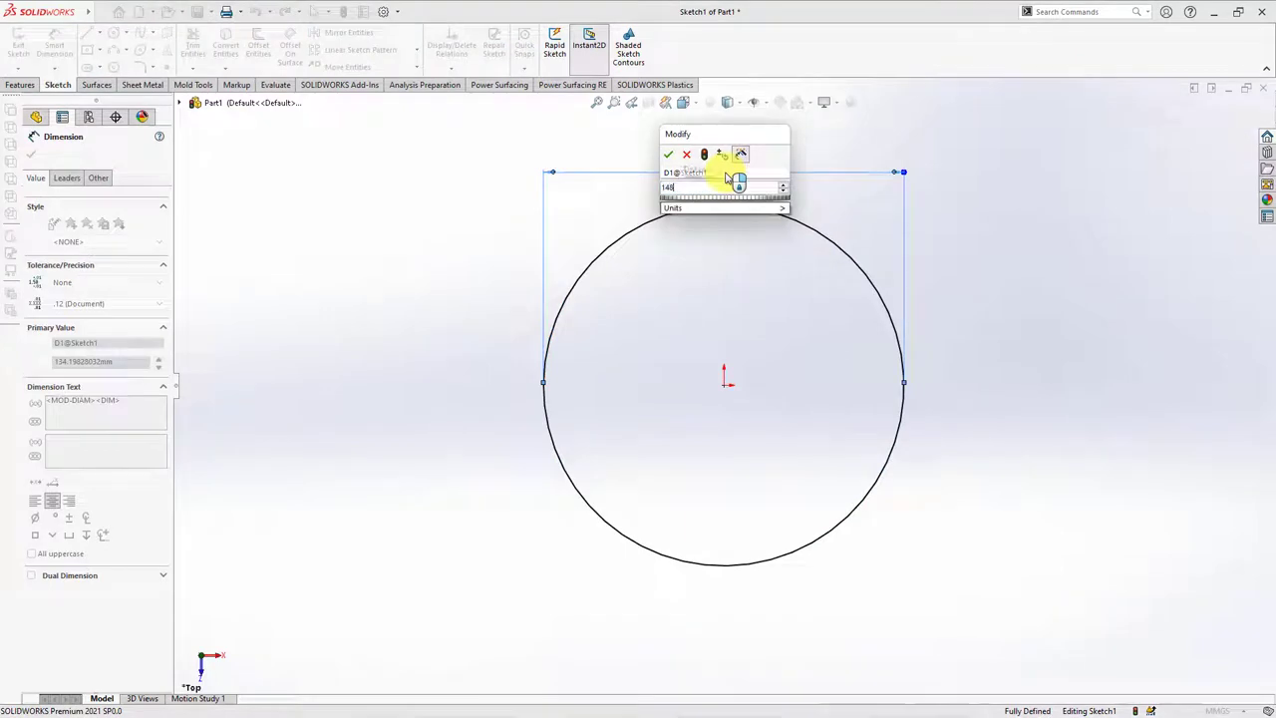
click(668, 154)
click(30, 154)
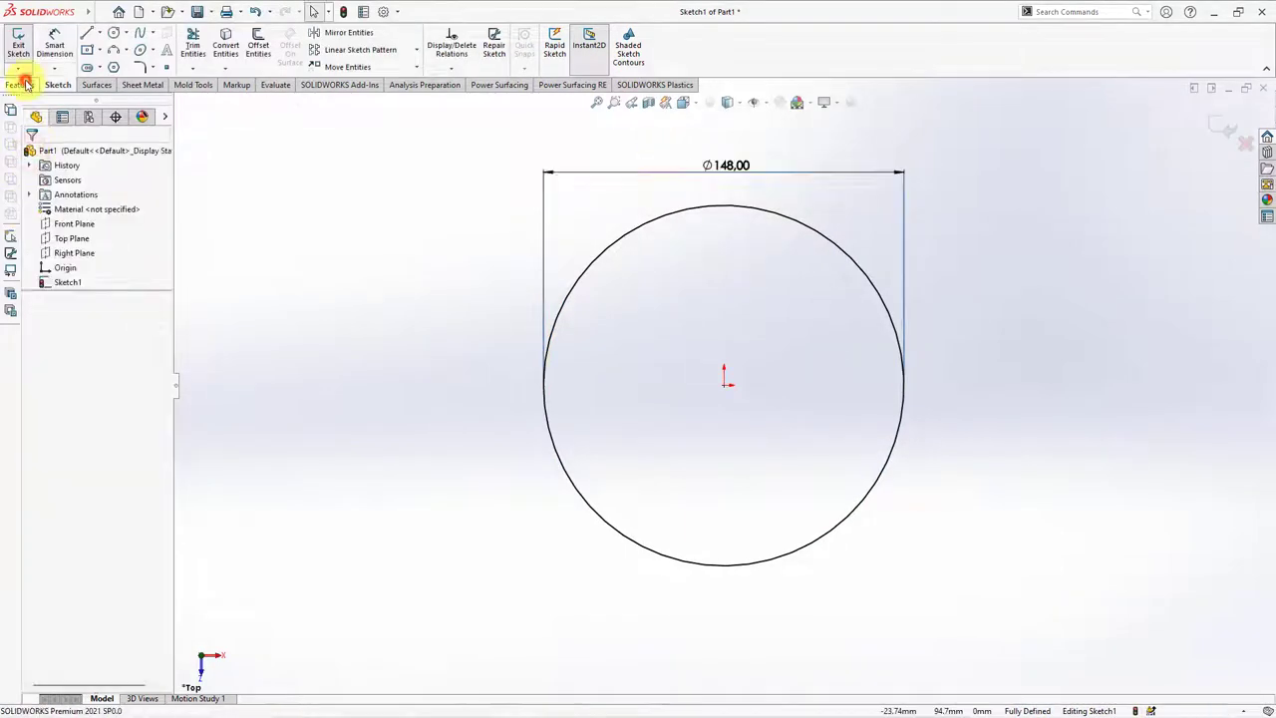
Step: Extrude the circle 31 mm downward as a blind boss
click(20, 84)
click(24, 54)
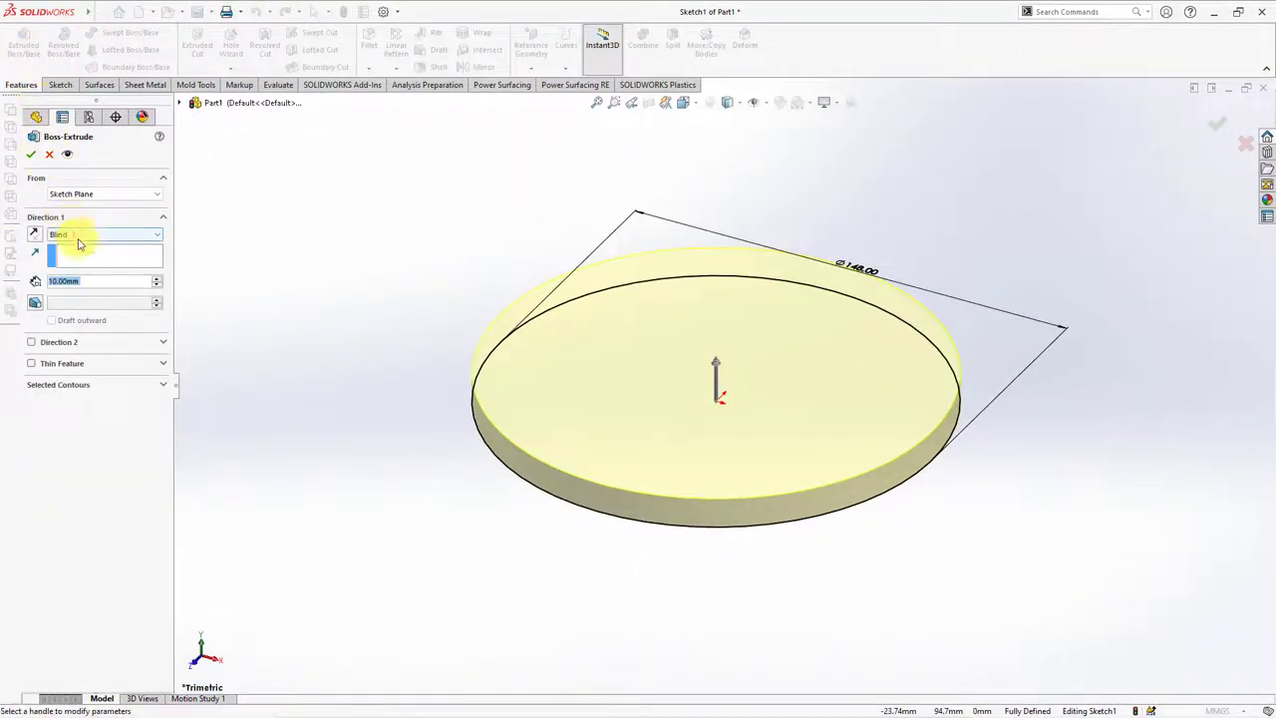
click(73, 236)
click(72, 235)
click(34, 233)
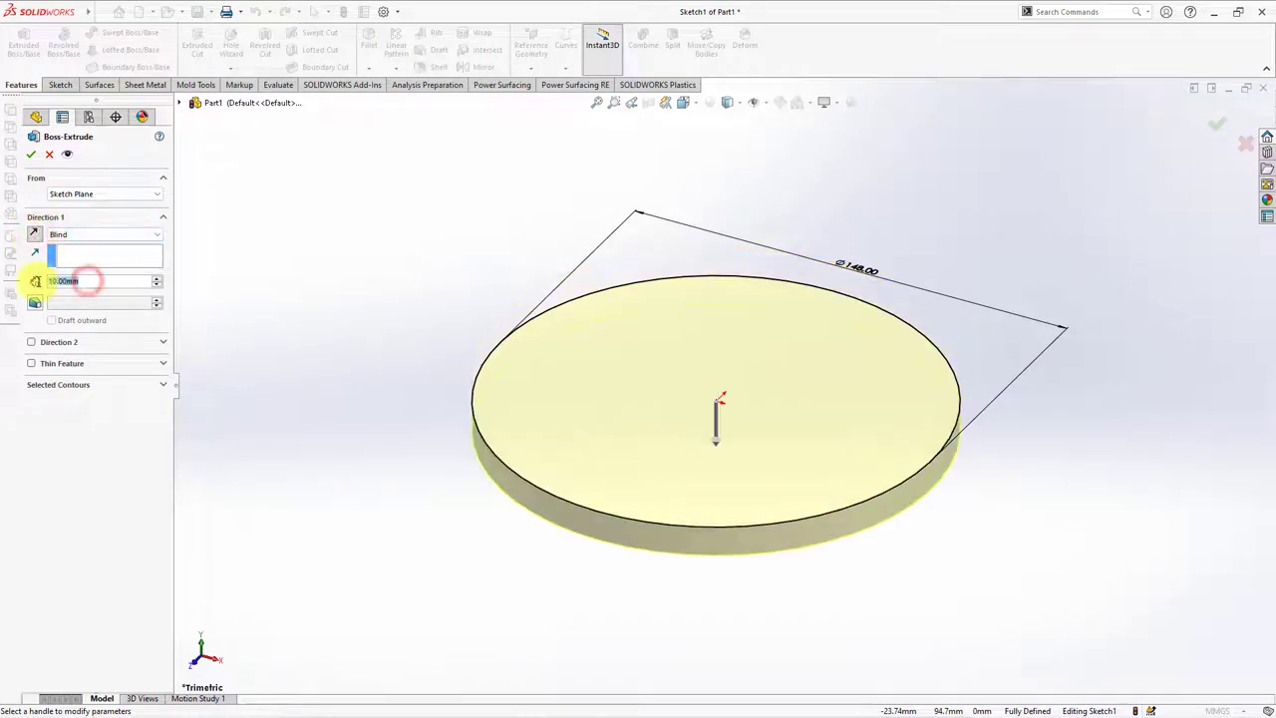
text(31)
key(Return)
click(36, 304)
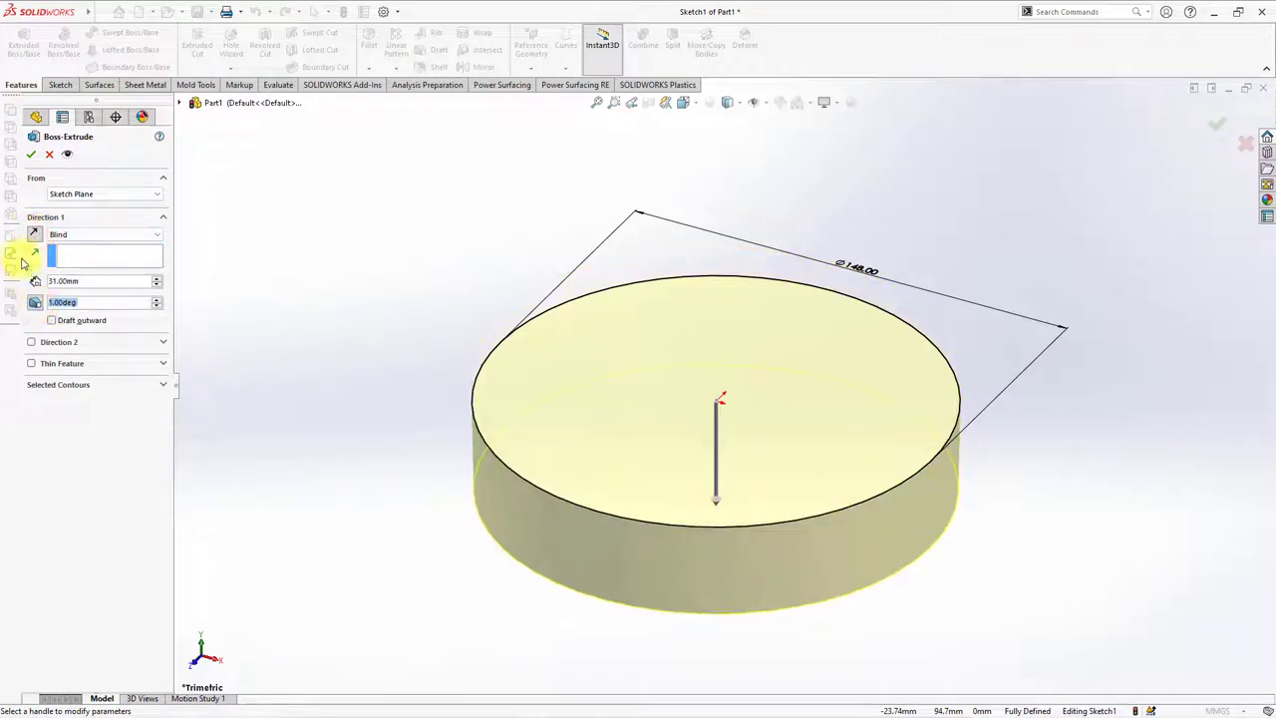
click(29, 156)
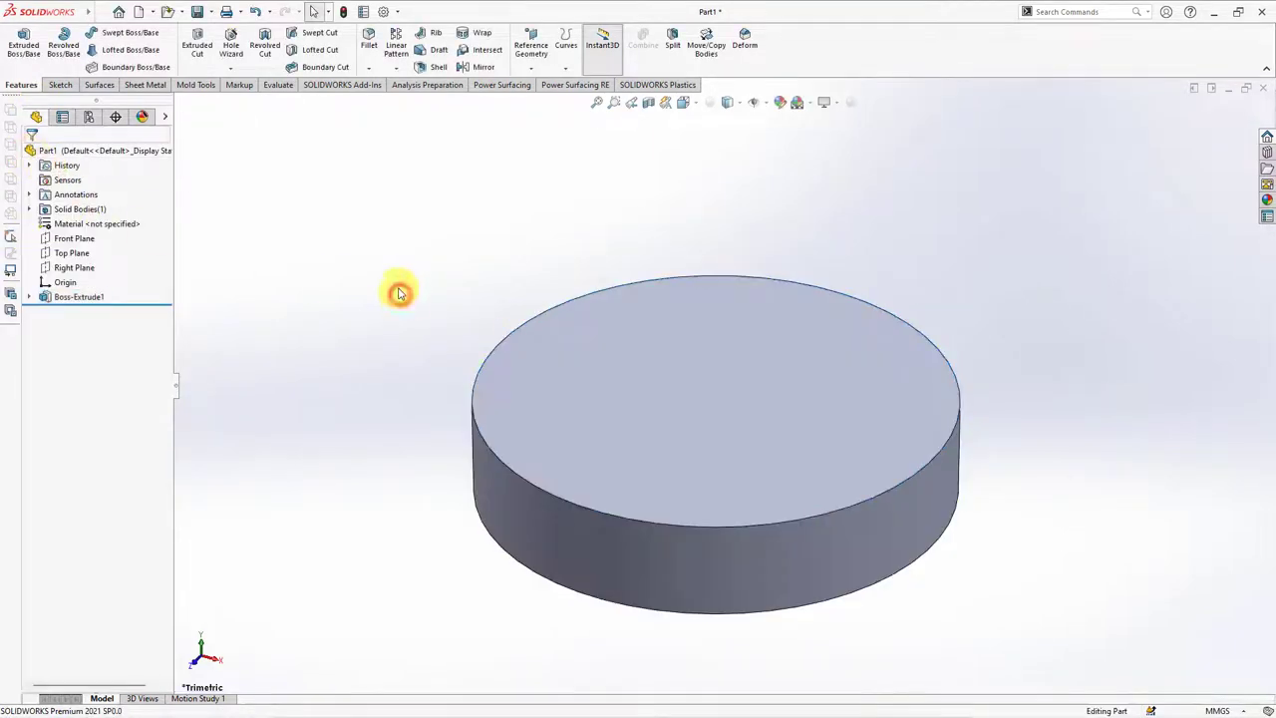
Step: Offset the disc's top outline by 2 mm and extrude it 1.5 mm into a lip
click(659, 418)
click(723, 377)
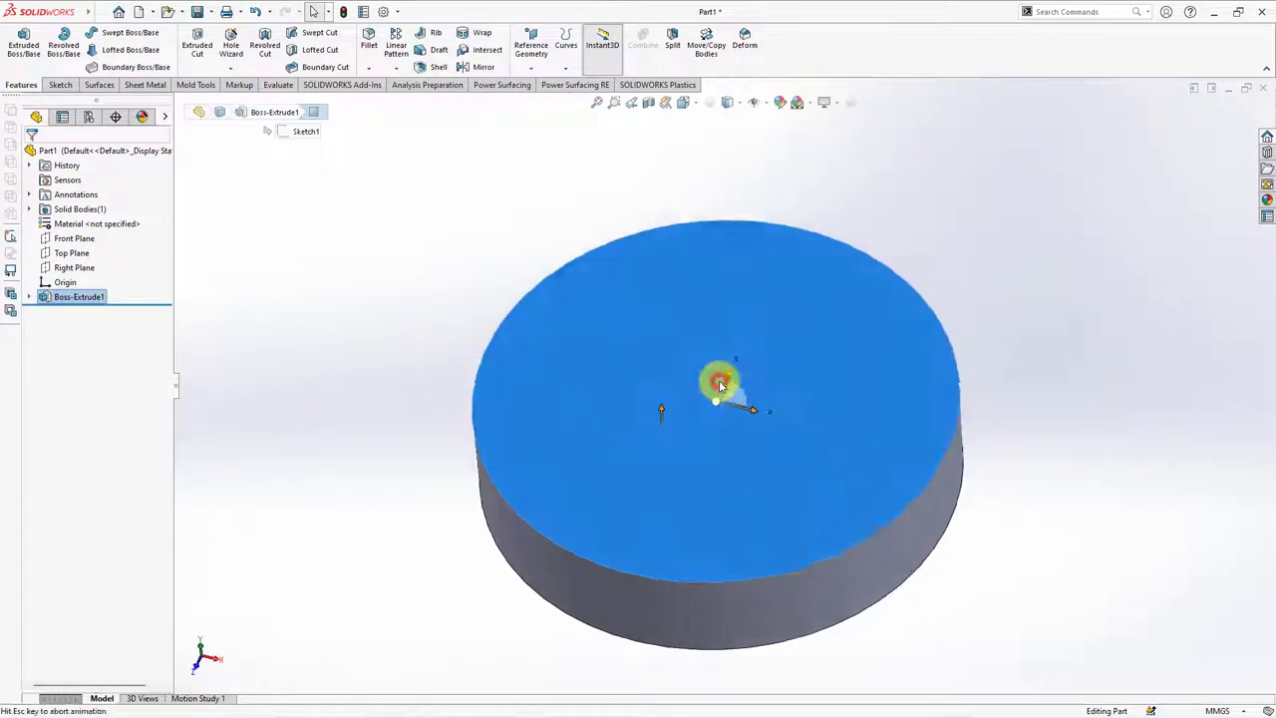
click(259, 50)
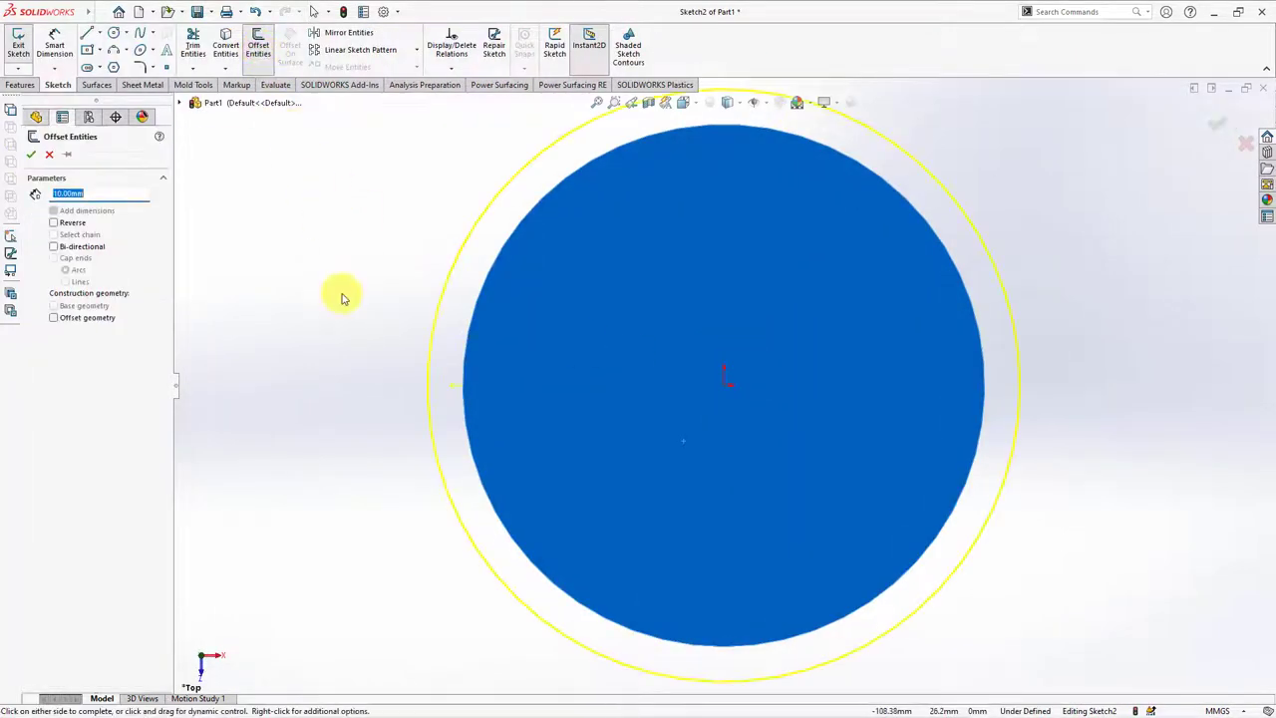
text(2)
key(Return)
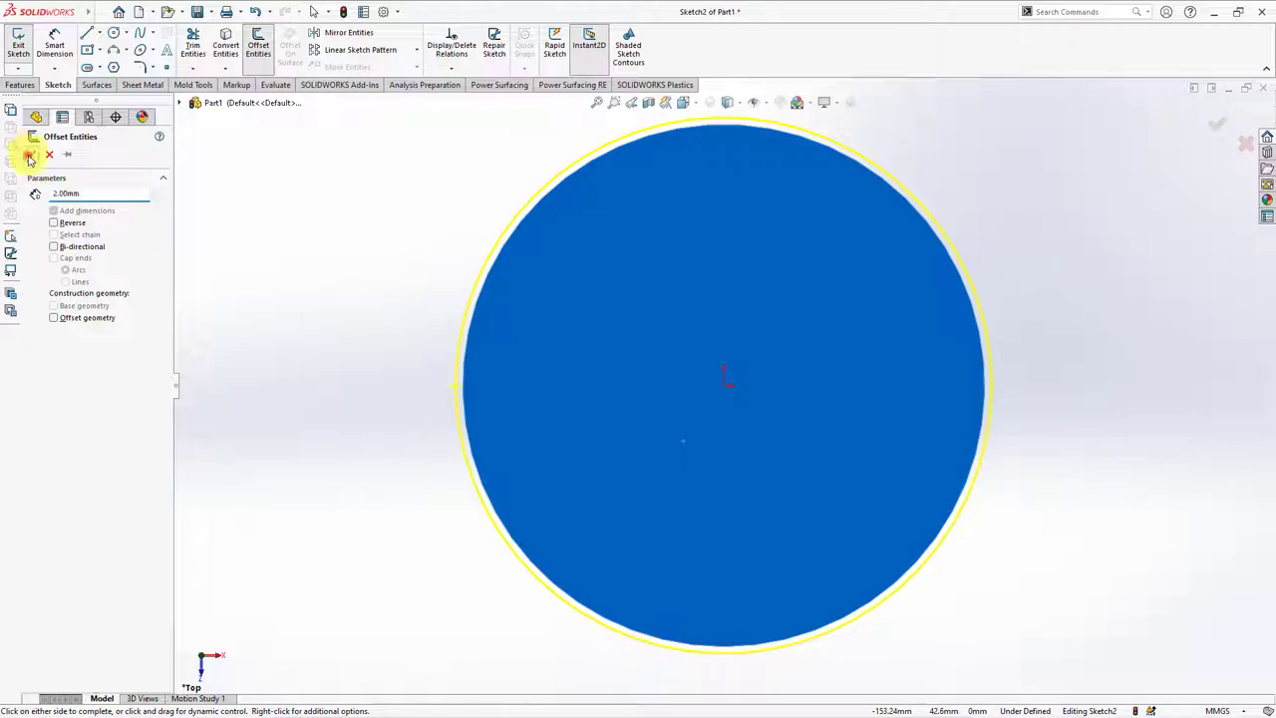
click(29, 156)
click(20, 84)
click(23, 44)
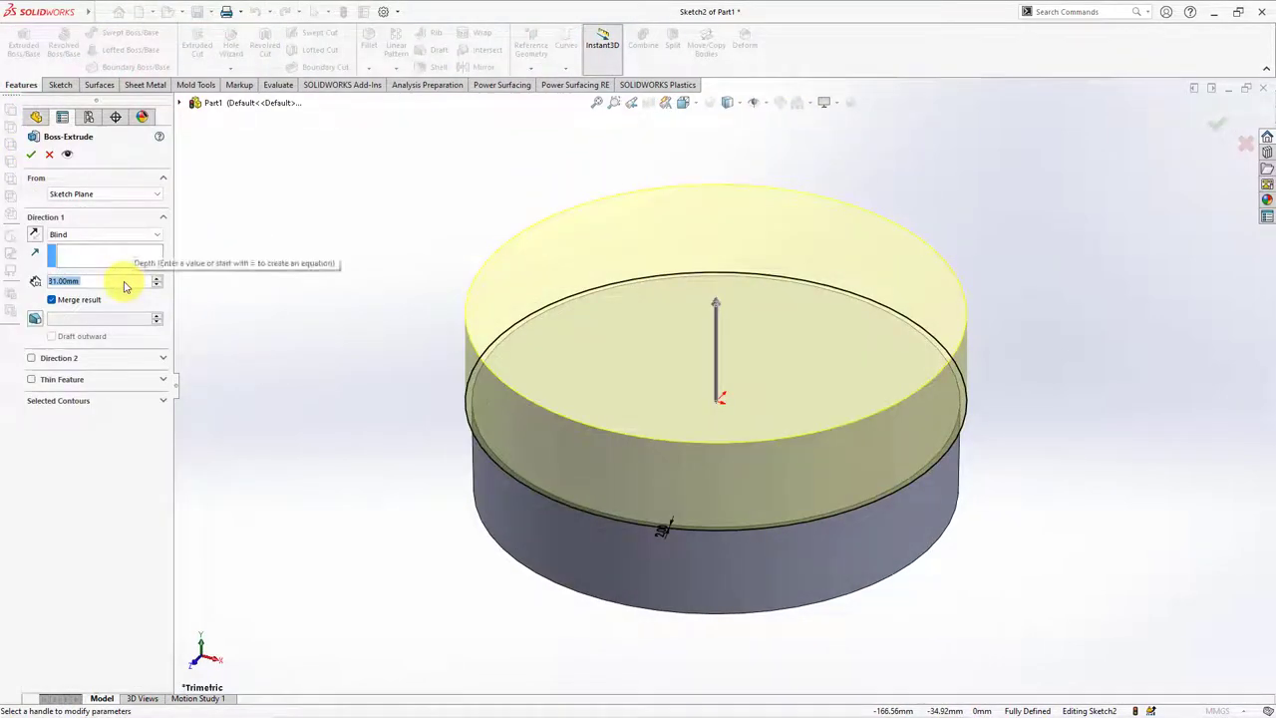
text(1.5)
key(Return)
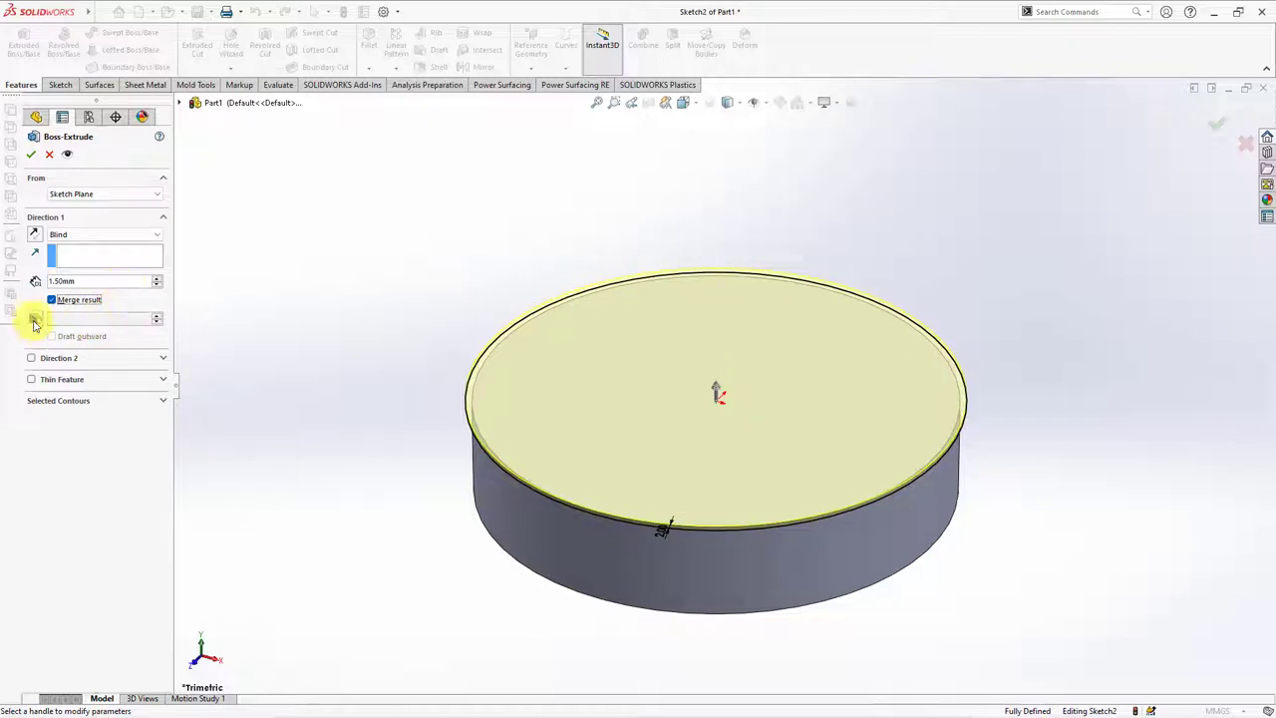
click(31, 156)
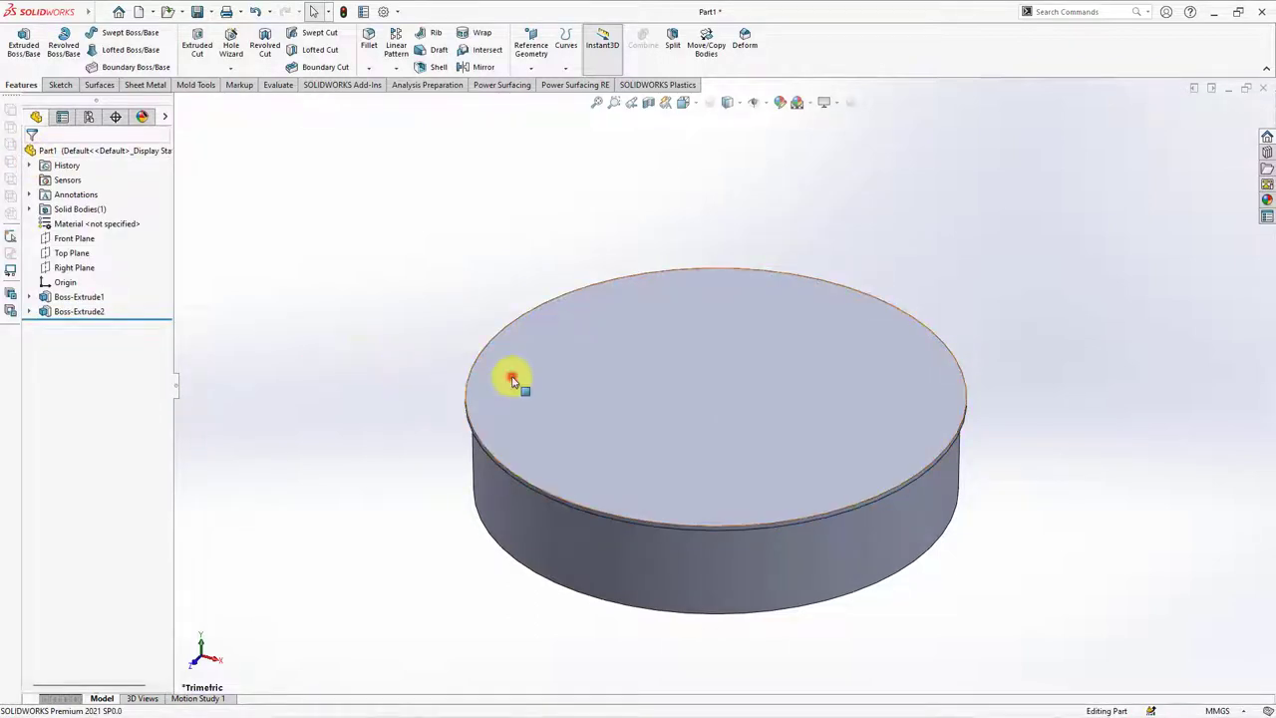
Step: Convert the top face outline and extrude it 15 mm with a 45° draft
click(510, 377)
click(567, 342)
click(228, 120)
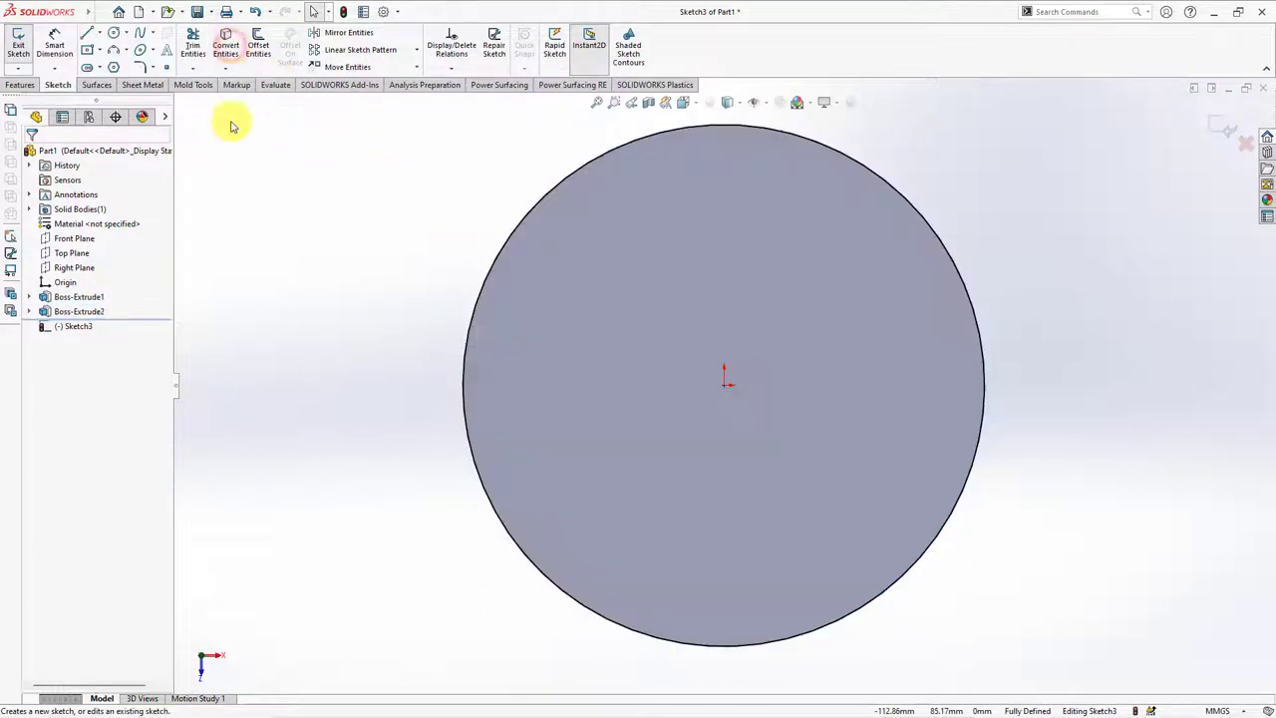
click(18, 84)
click(23, 42)
text(15)
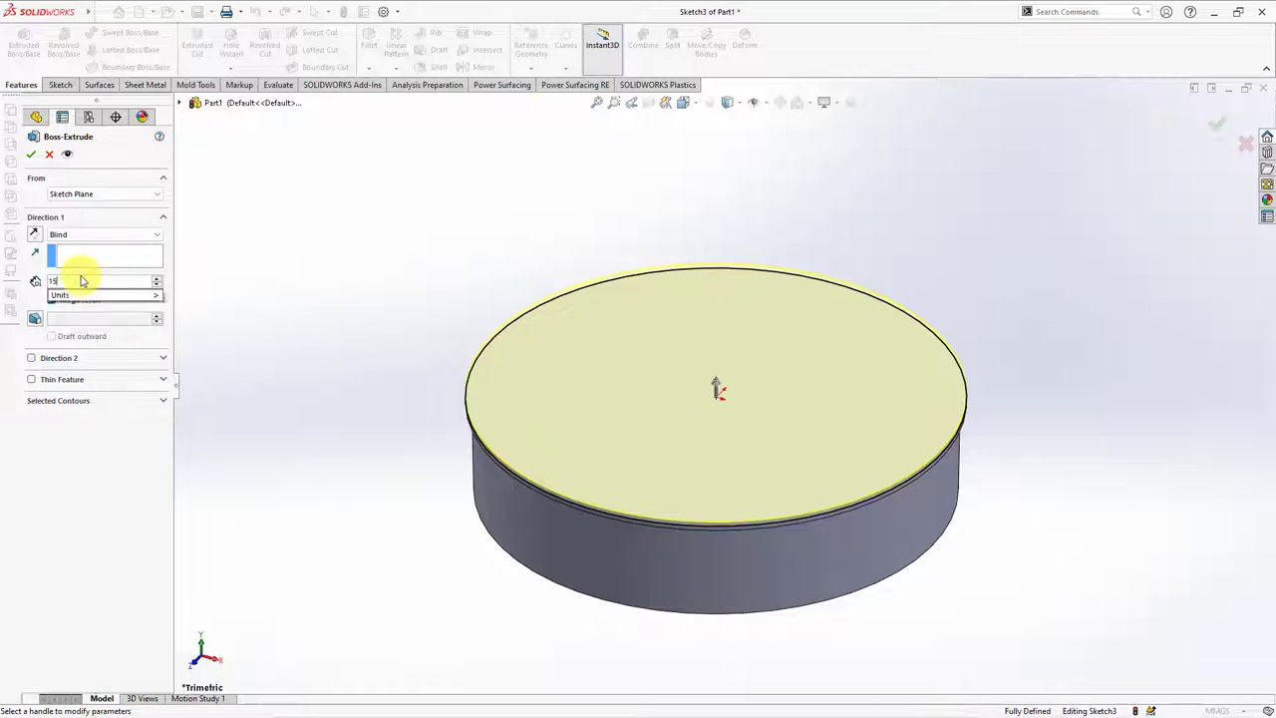
key(Tab)
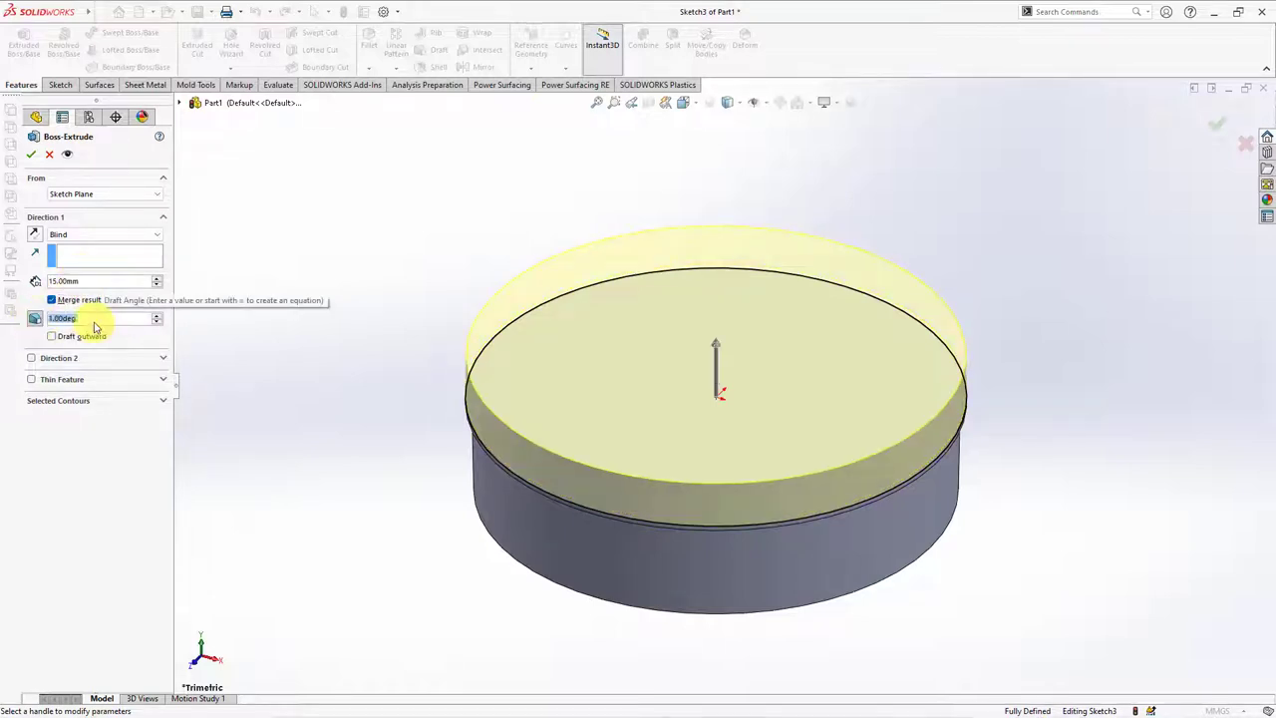
text(45)
key(Tab)
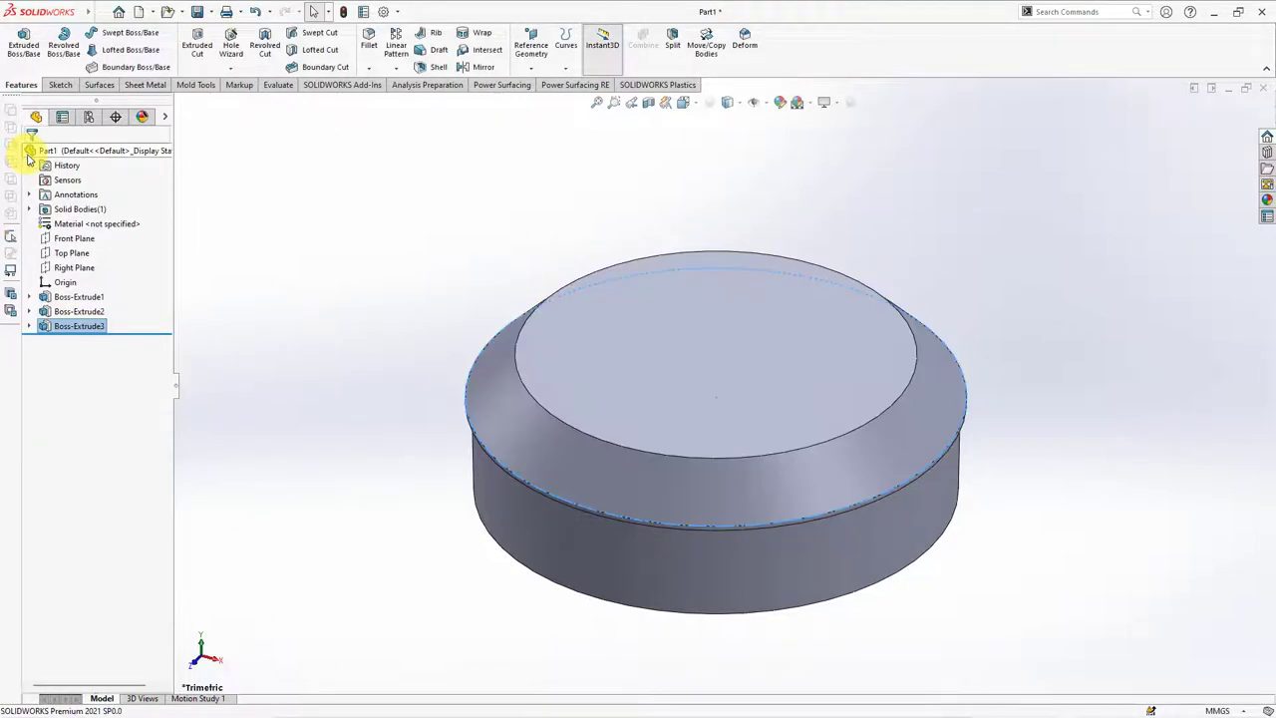
Step: Sketch the recess profile on the Front Plane: vertical line, top line, short slanted line and arc
click(74, 238)
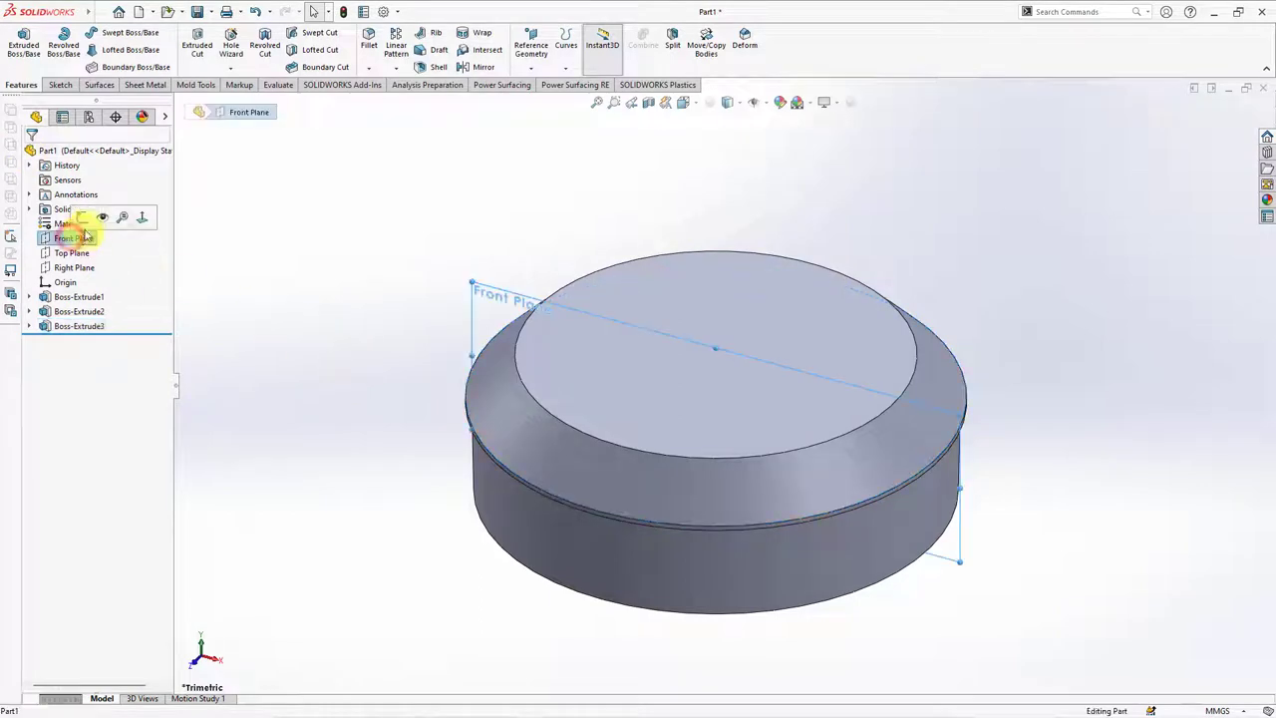
click(86, 219)
click(86, 33)
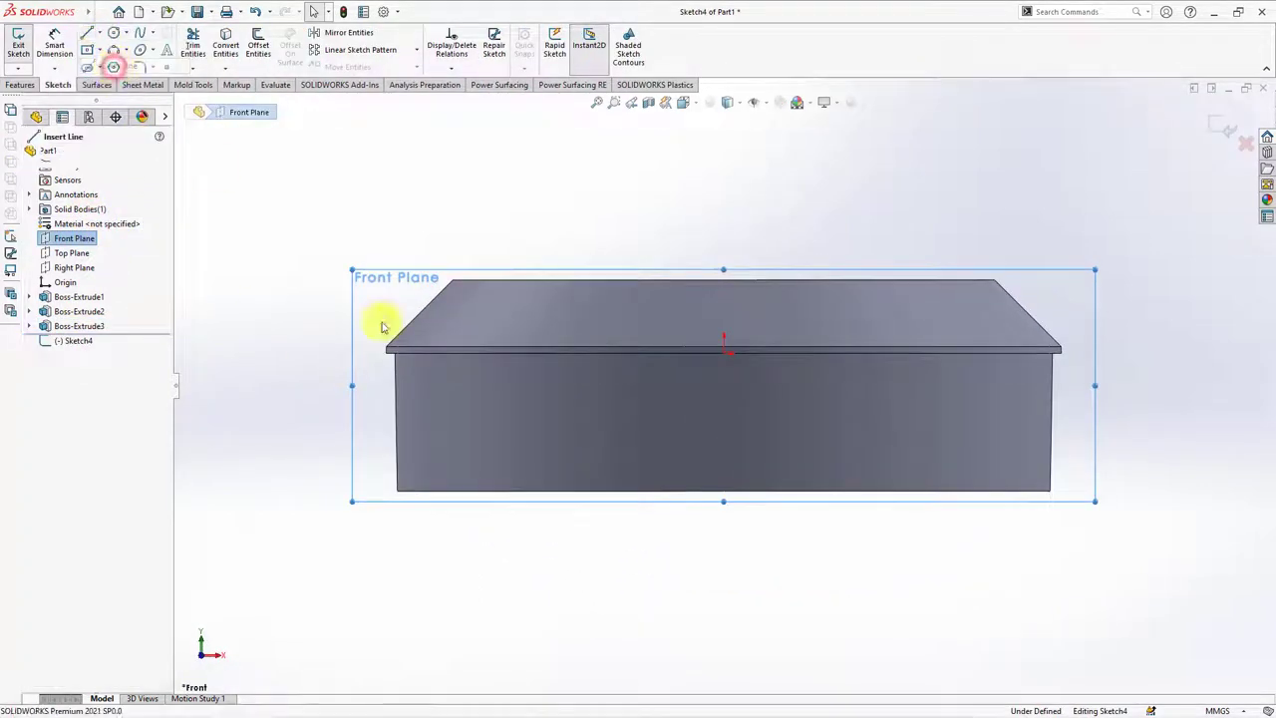
mouse_move(724, 280)
mouse_down()
mouse_move(724, 344)
mouse_move(820, 383)
mouse_up()
right_click(821, 383)
click(845, 393)
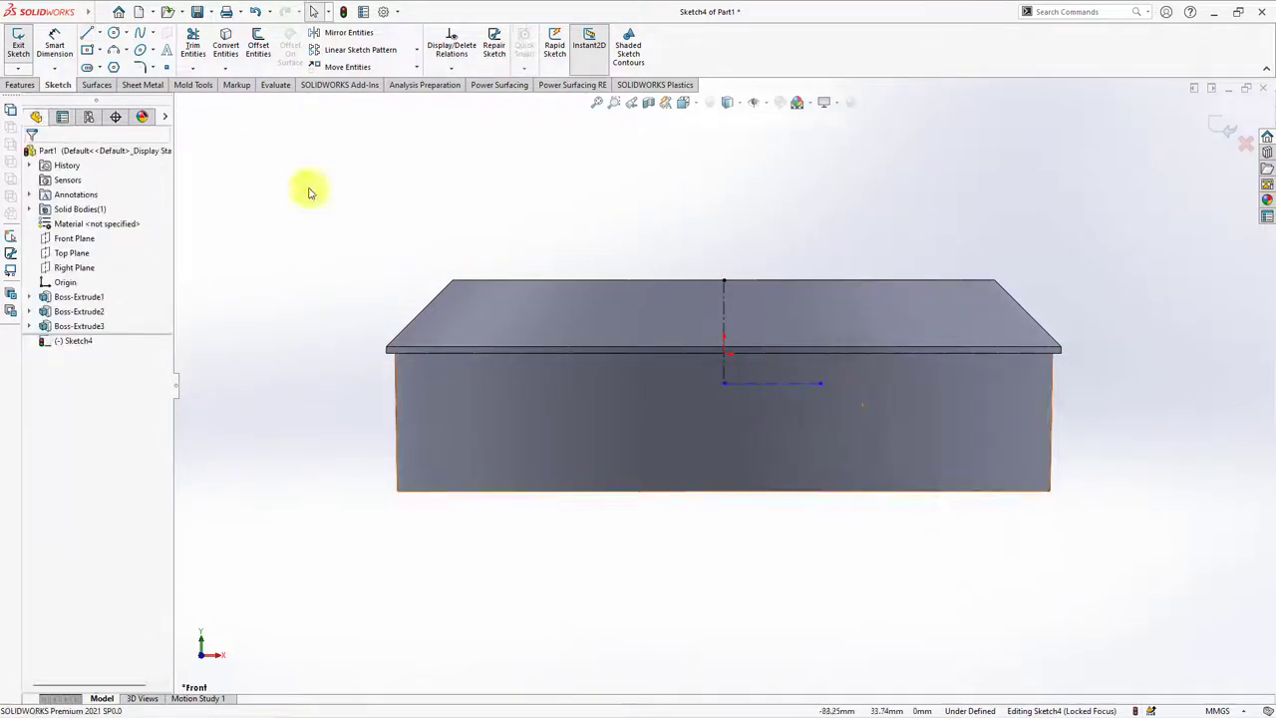
click(87, 33)
click(724, 281)
click(511, 280)
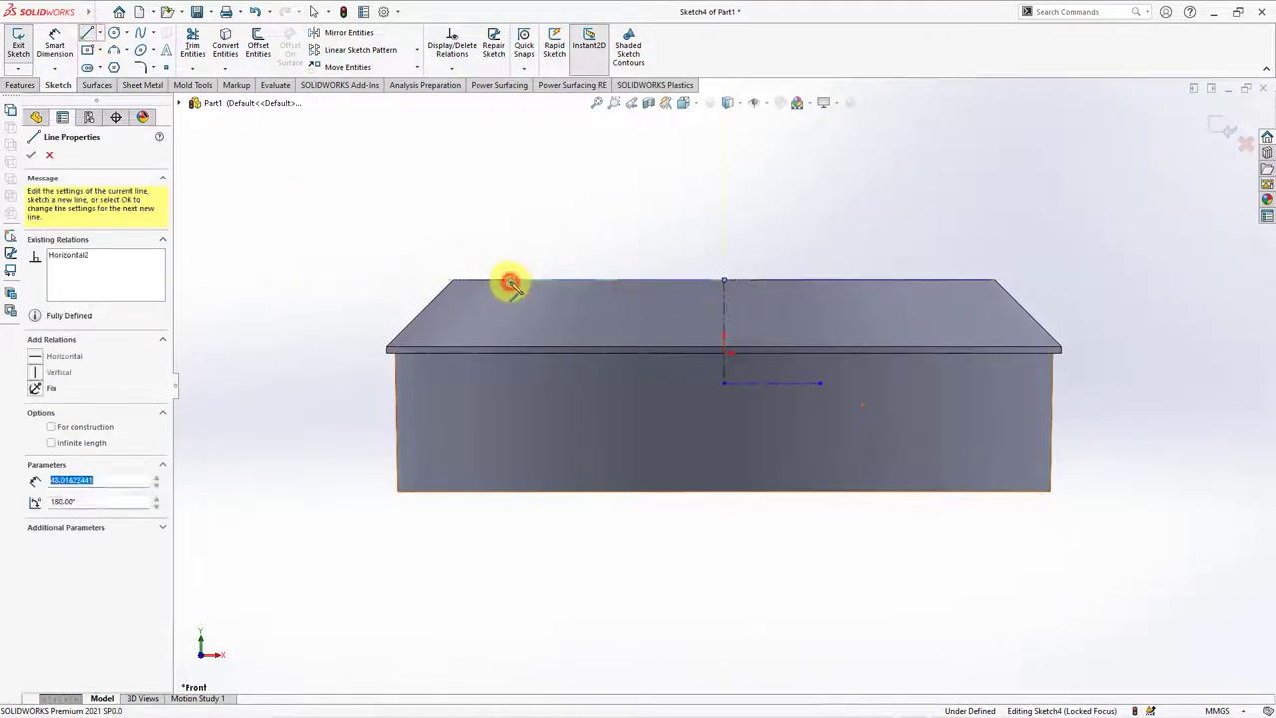
double_click(516, 335)
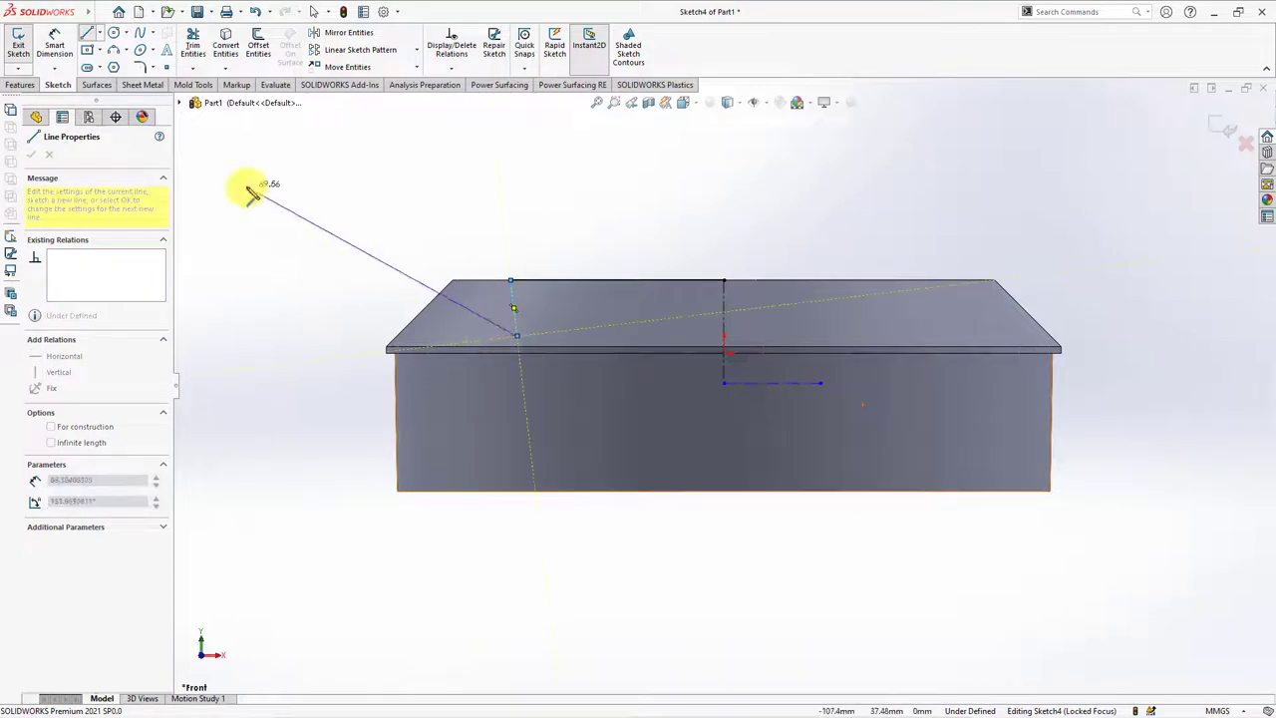
click(117, 50)
click(516, 335)
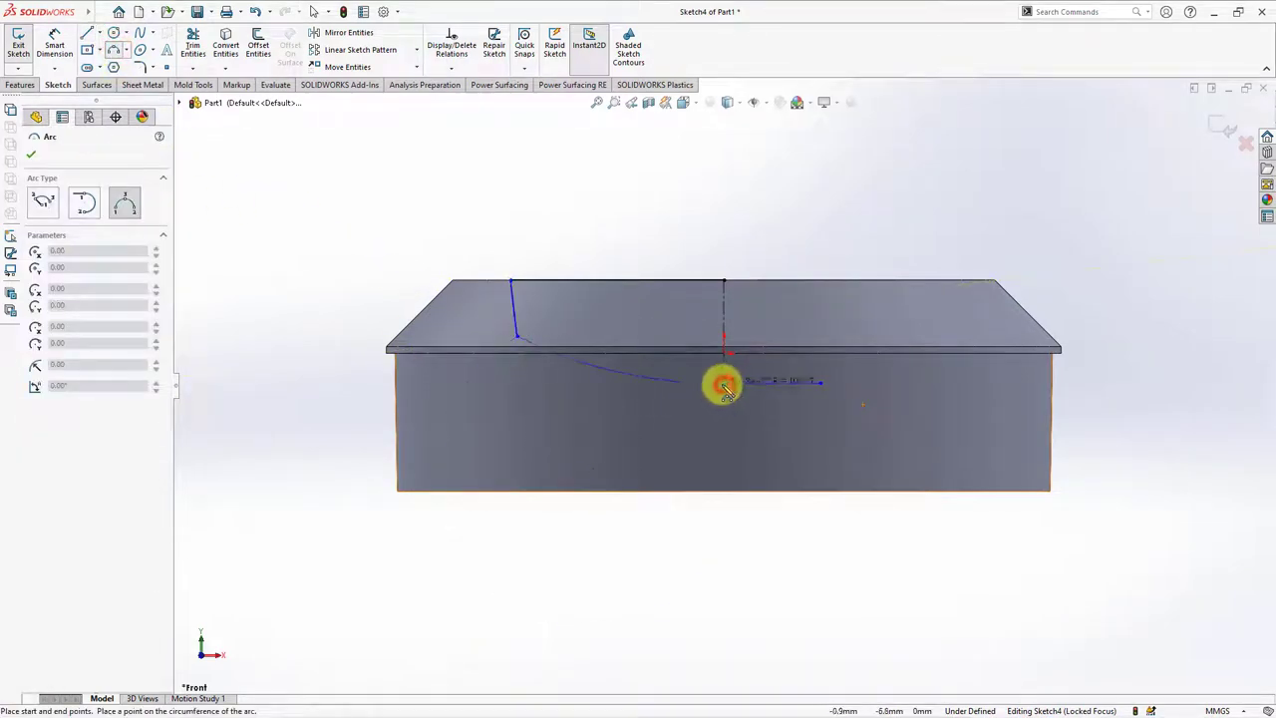
click(723, 385)
click(675, 376)
right_click(672, 332)
Step: Make the arc tangent to the vertical centreline
click(706, 391)
click(681, 379)
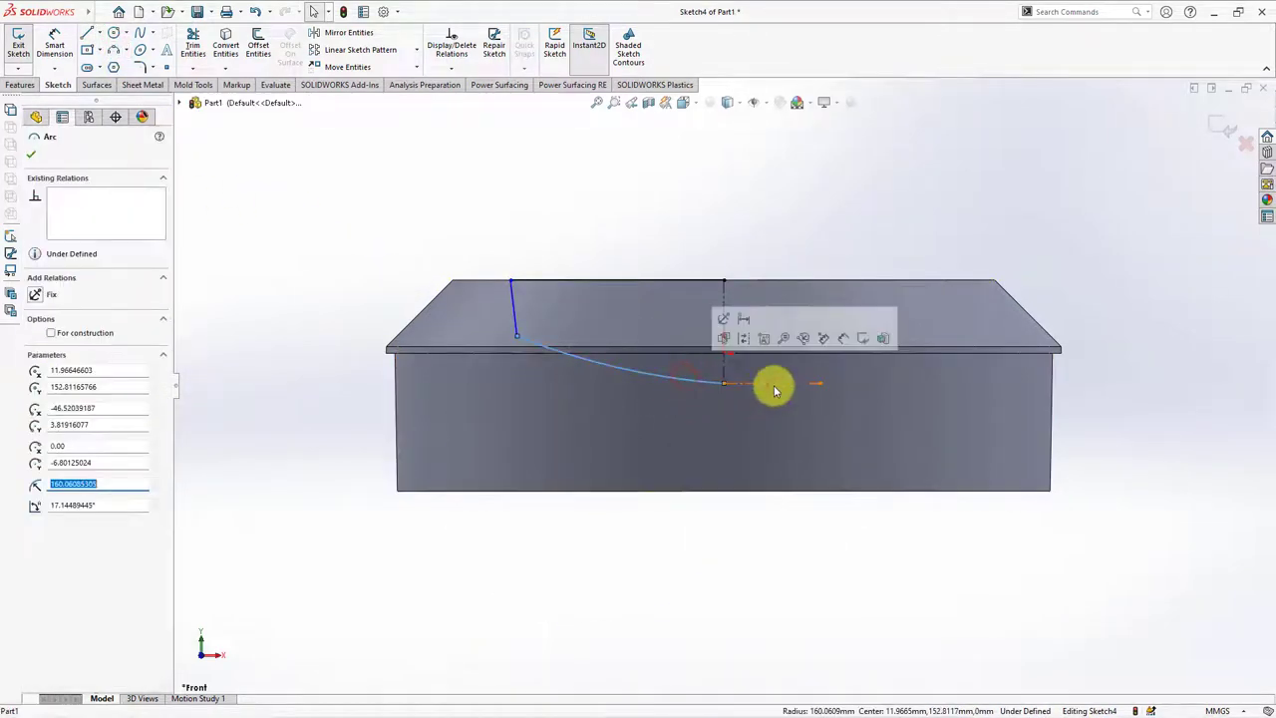
ctrl+click(775, 386)
click(812, 328)
click(31, 154)
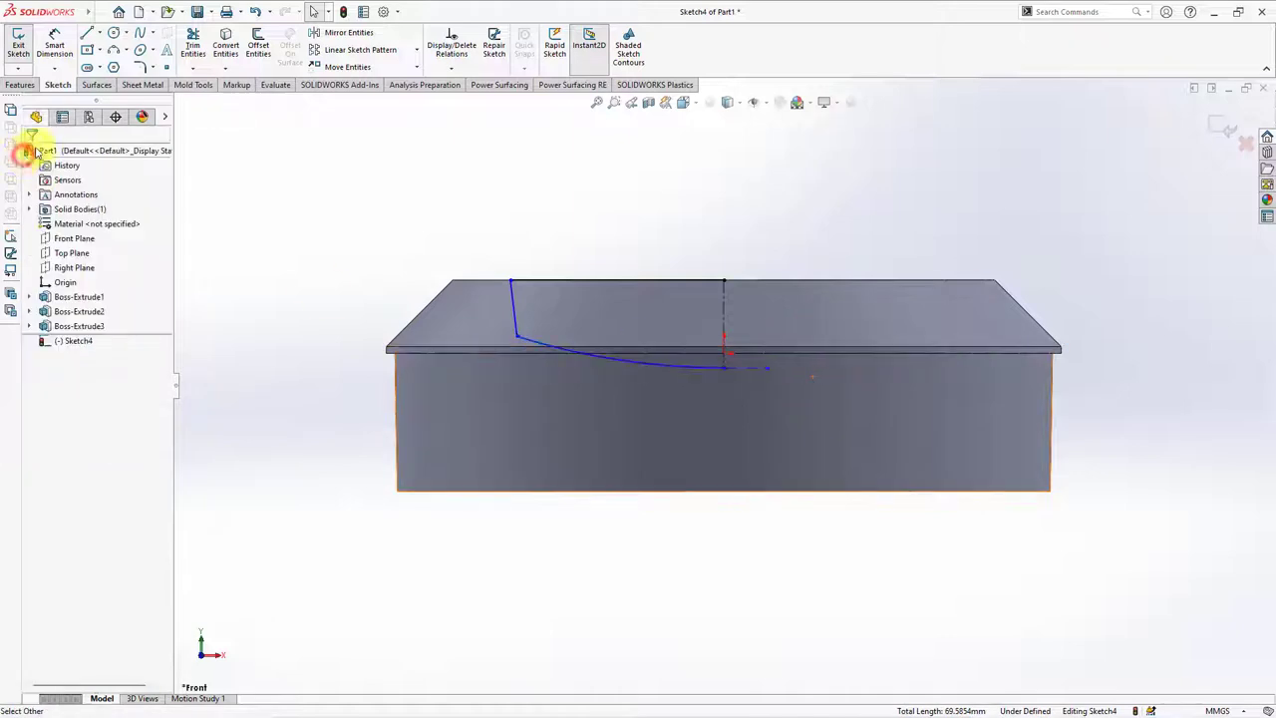
Step: Dimension the profile with 25 mm line length, 100 mm width and a 5° angle
click(55, 45)
click(724, 319)
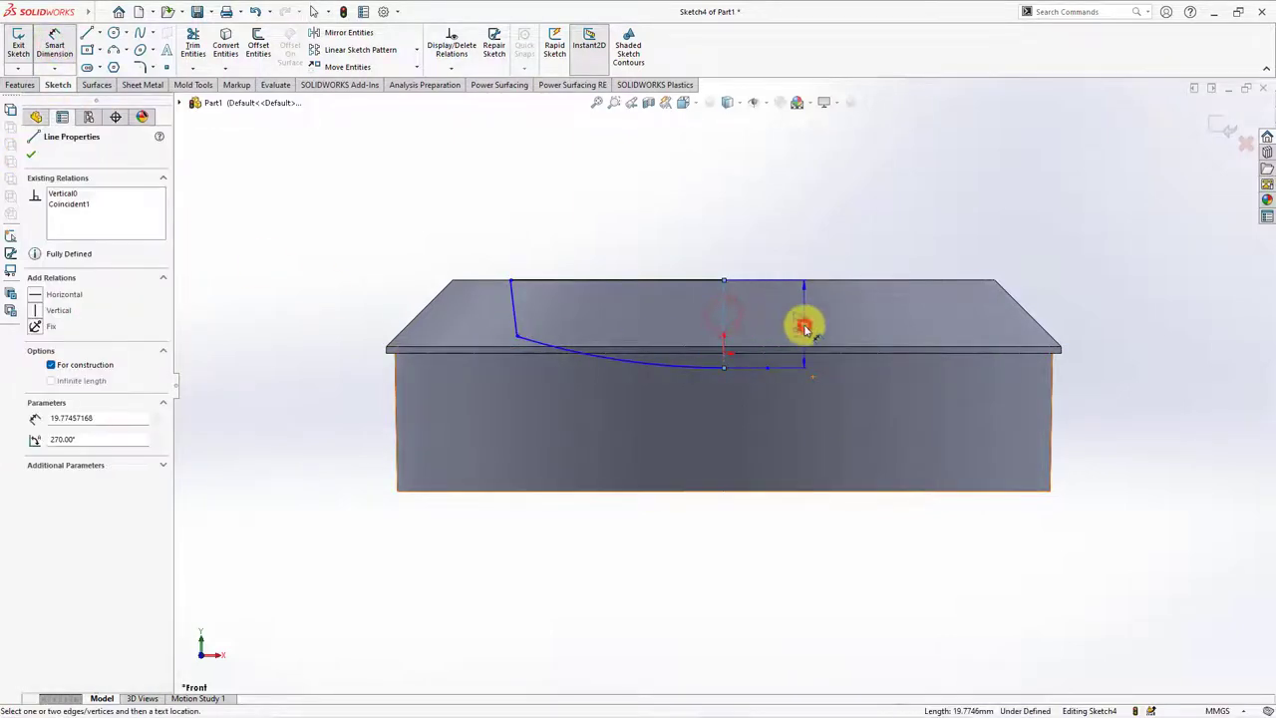
click(806, 329)
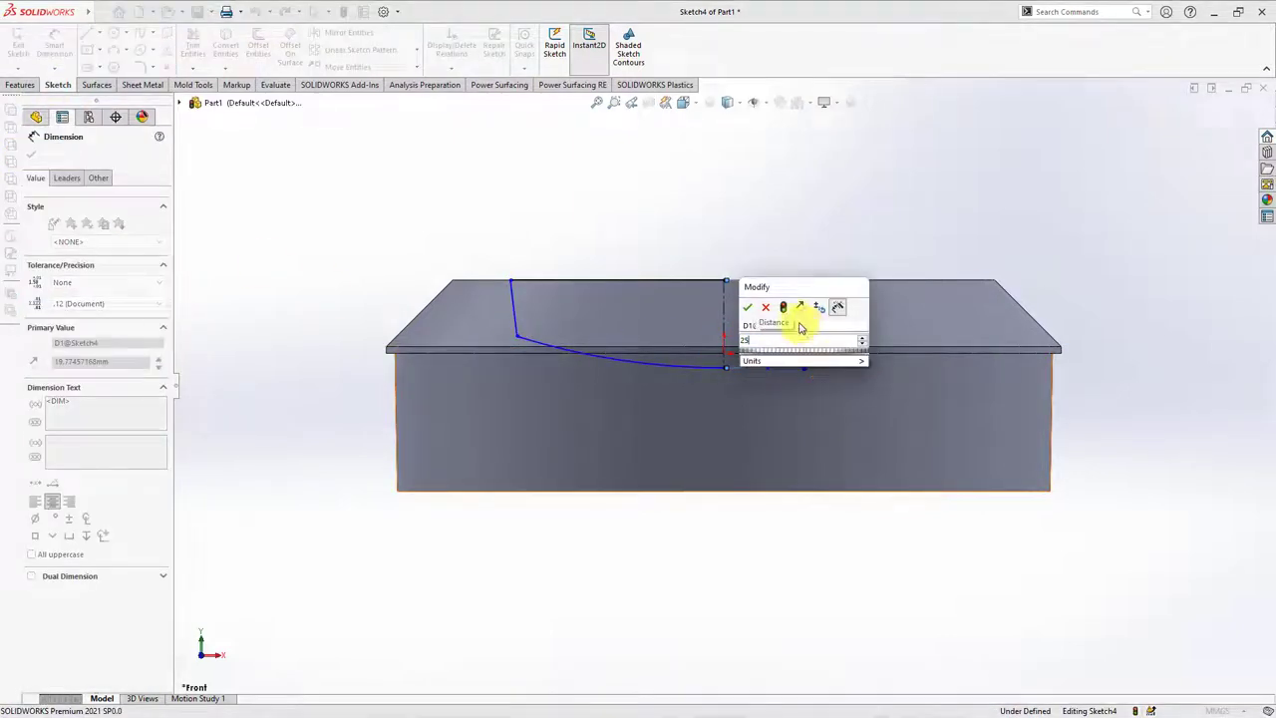
click(747, 308)
click(508, 284)
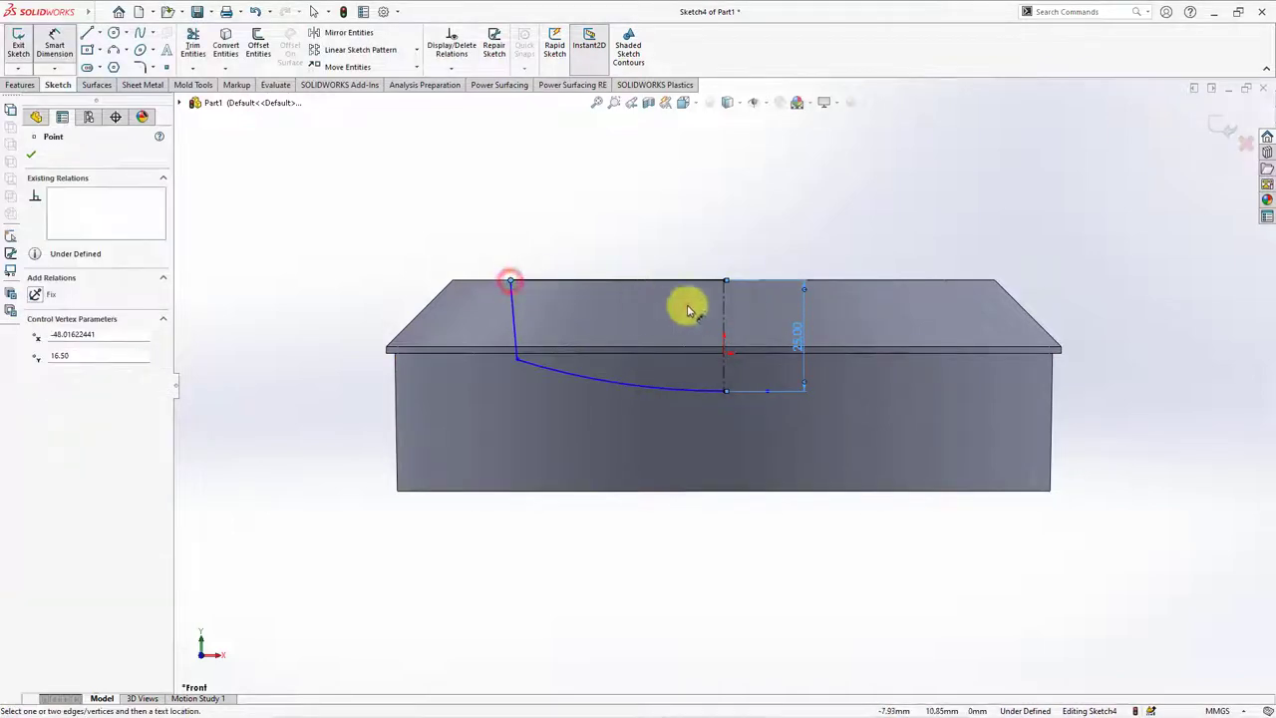
click(726, 291)
click(735, 239)
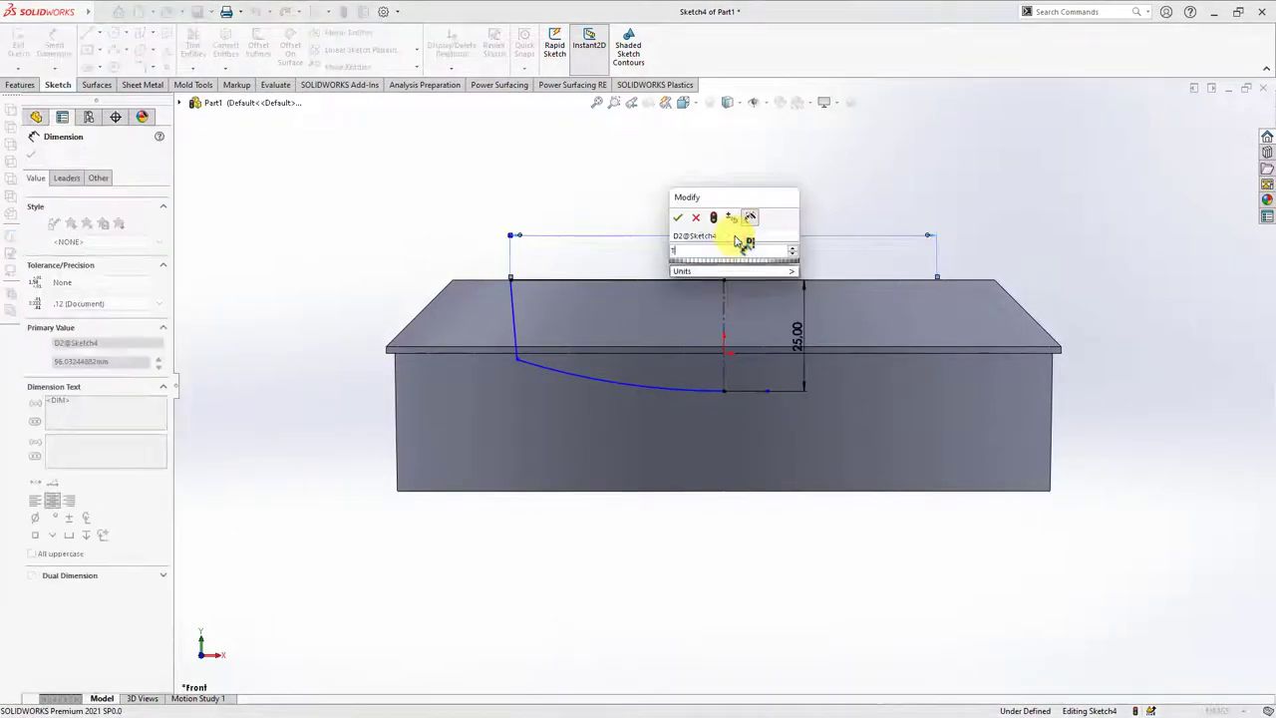
click(677, 219)
click(512, 318)
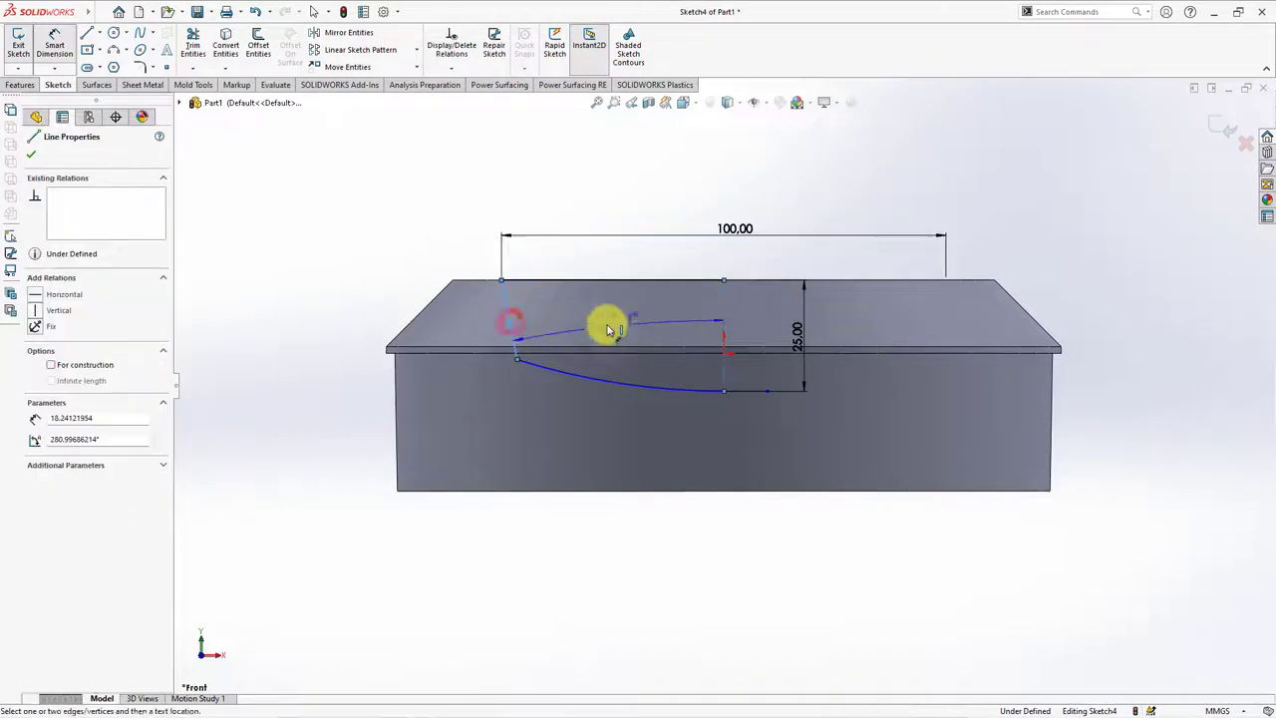
click(623, 326)
text(5)
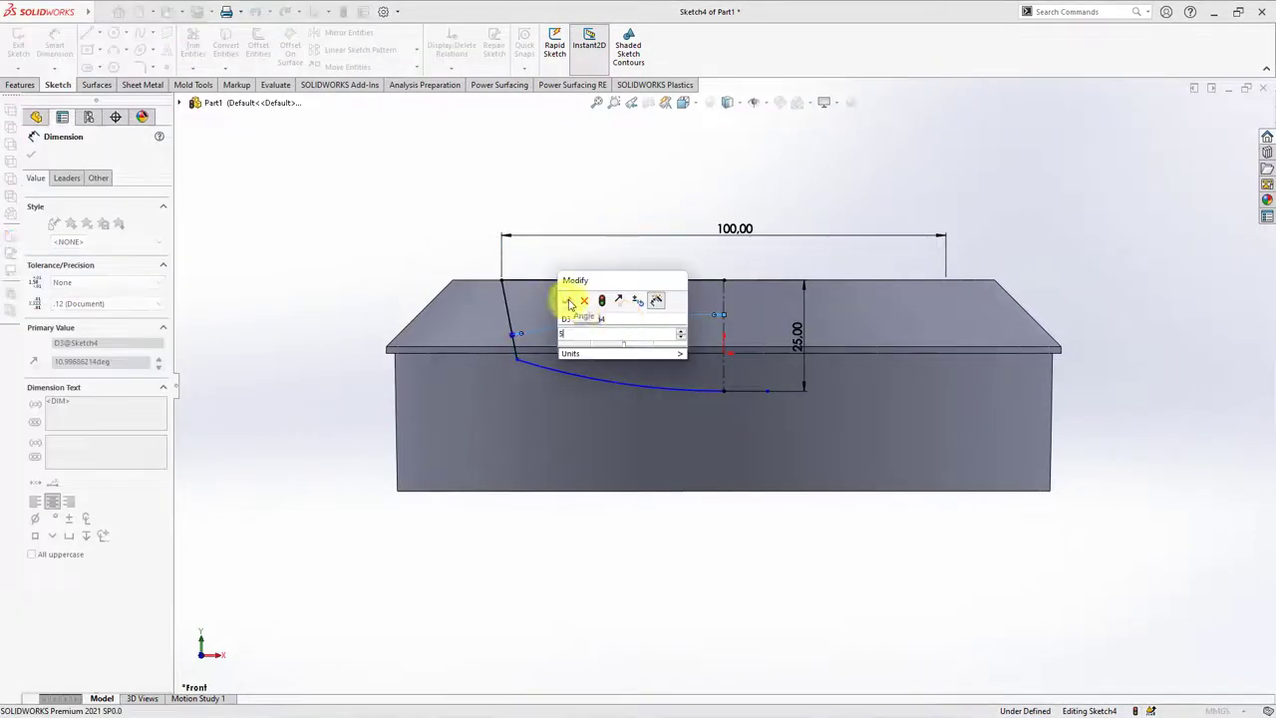
click(568, 302)
Step: Add the 10 mm height dimension and a 5° angle on the long slanted line
click(509, 357)
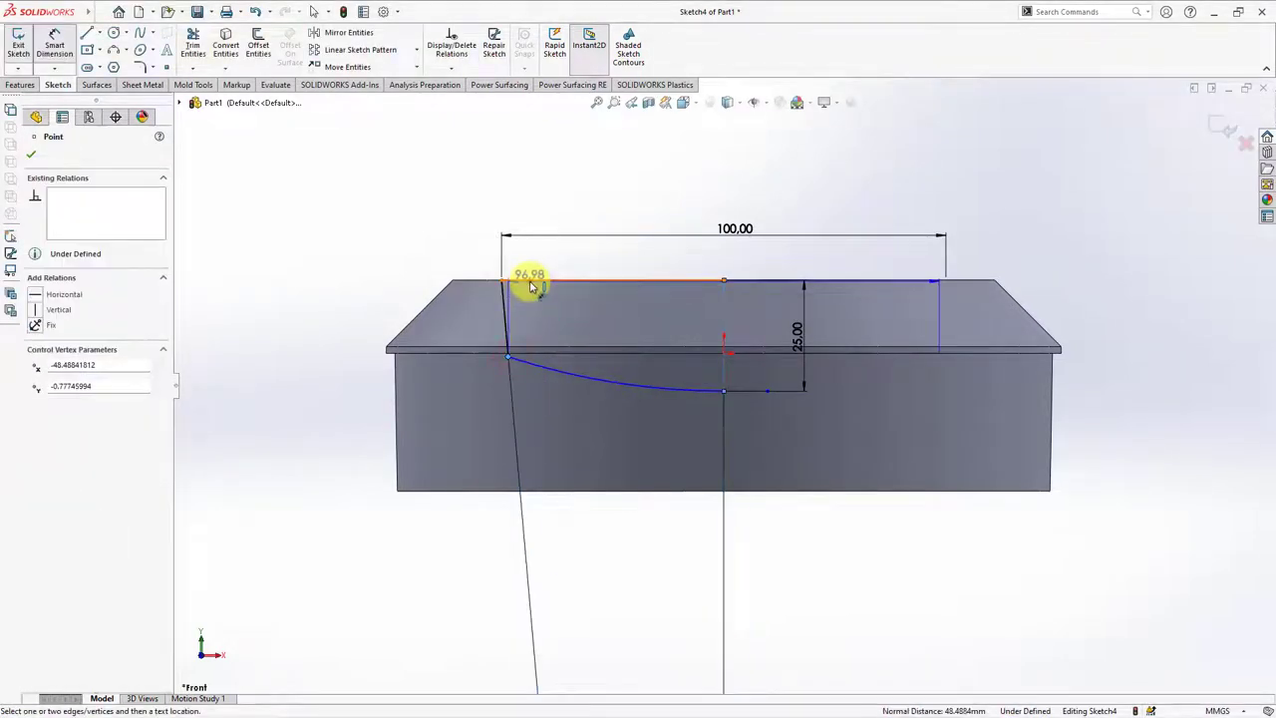
click(526, 279)
click(342, 319)
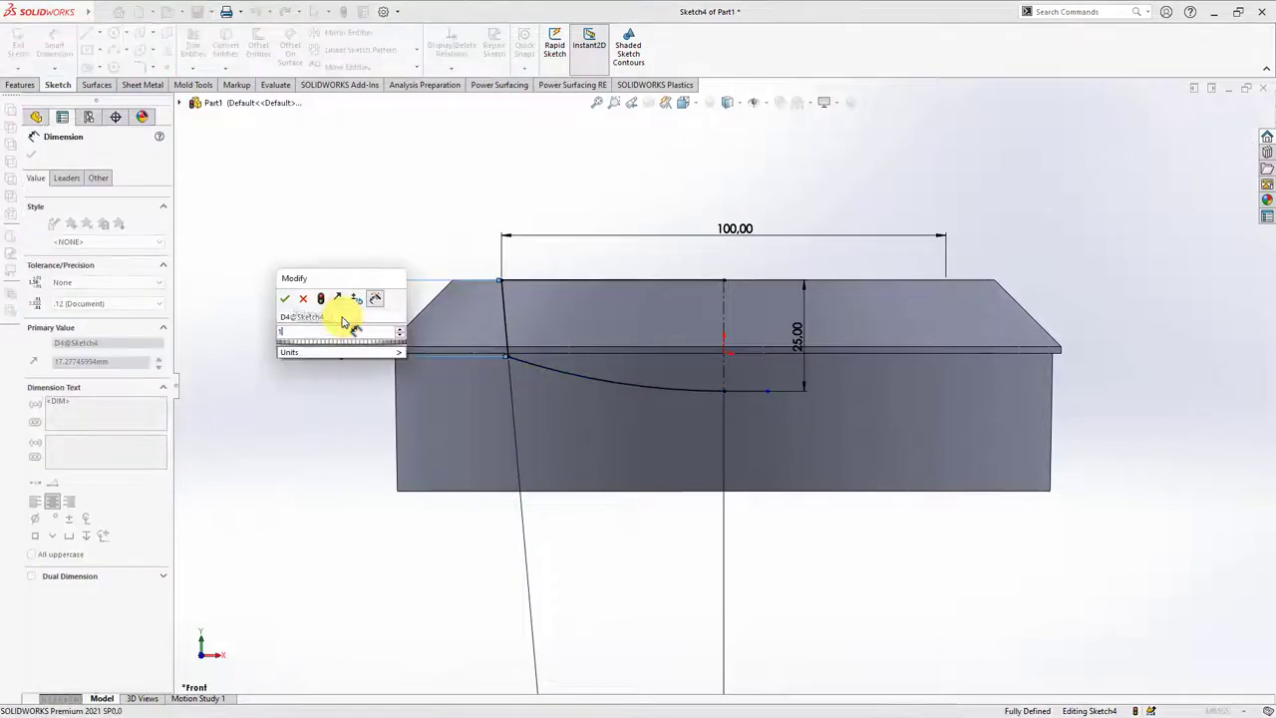
click(285, 298)
key(f)
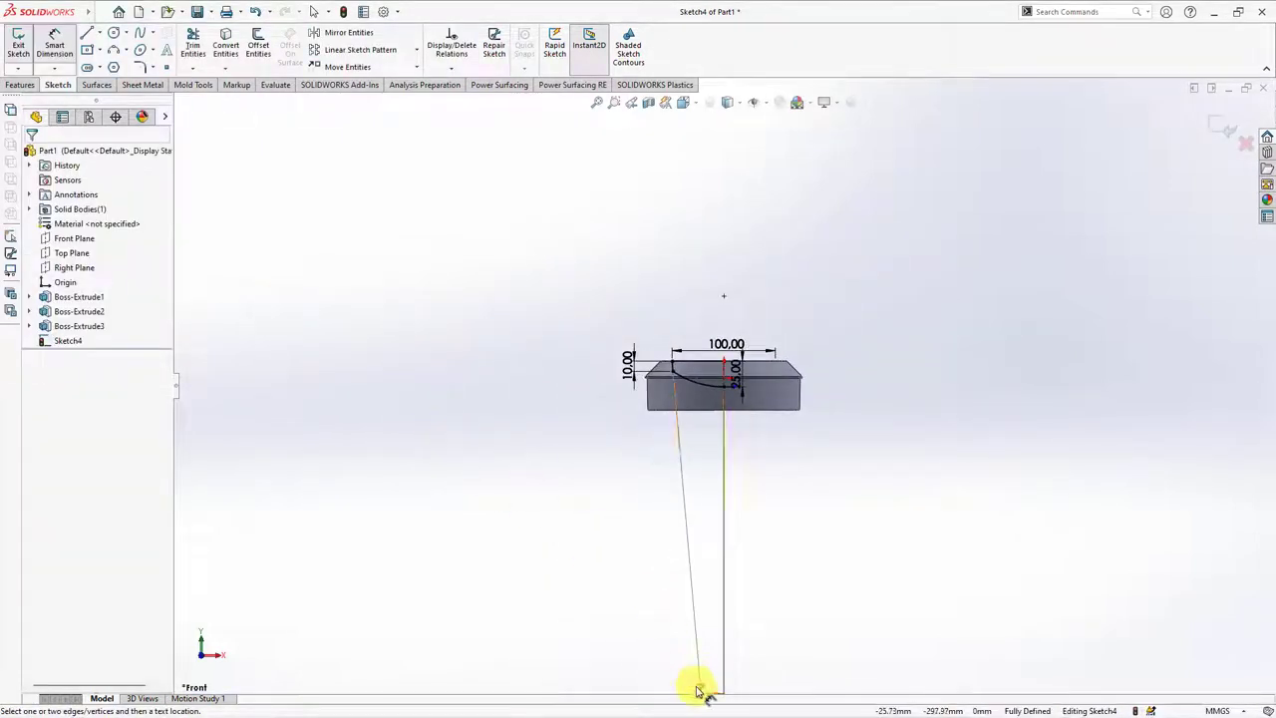
click(698, 690)
click(713, 389)
scroll(750, 369, down, 3)
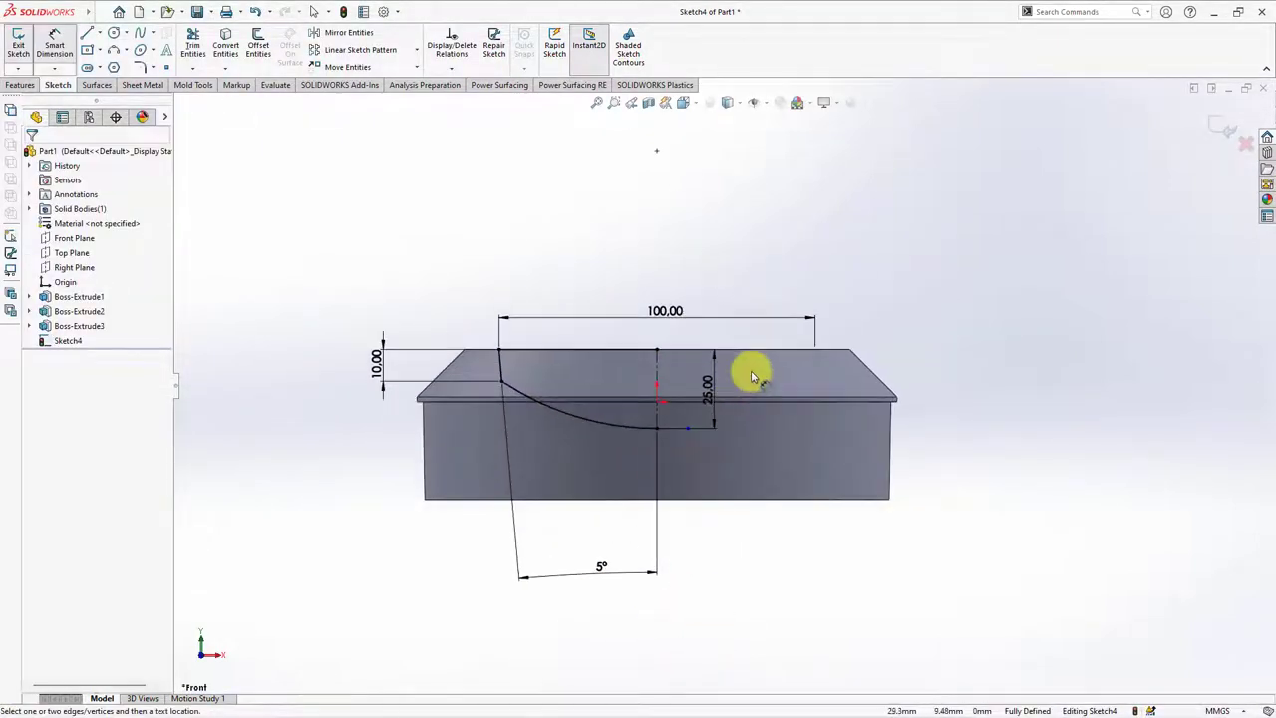
scroll(748, 370, down, 2)
click(567, 603)
scroll(568, 588, down, 2)
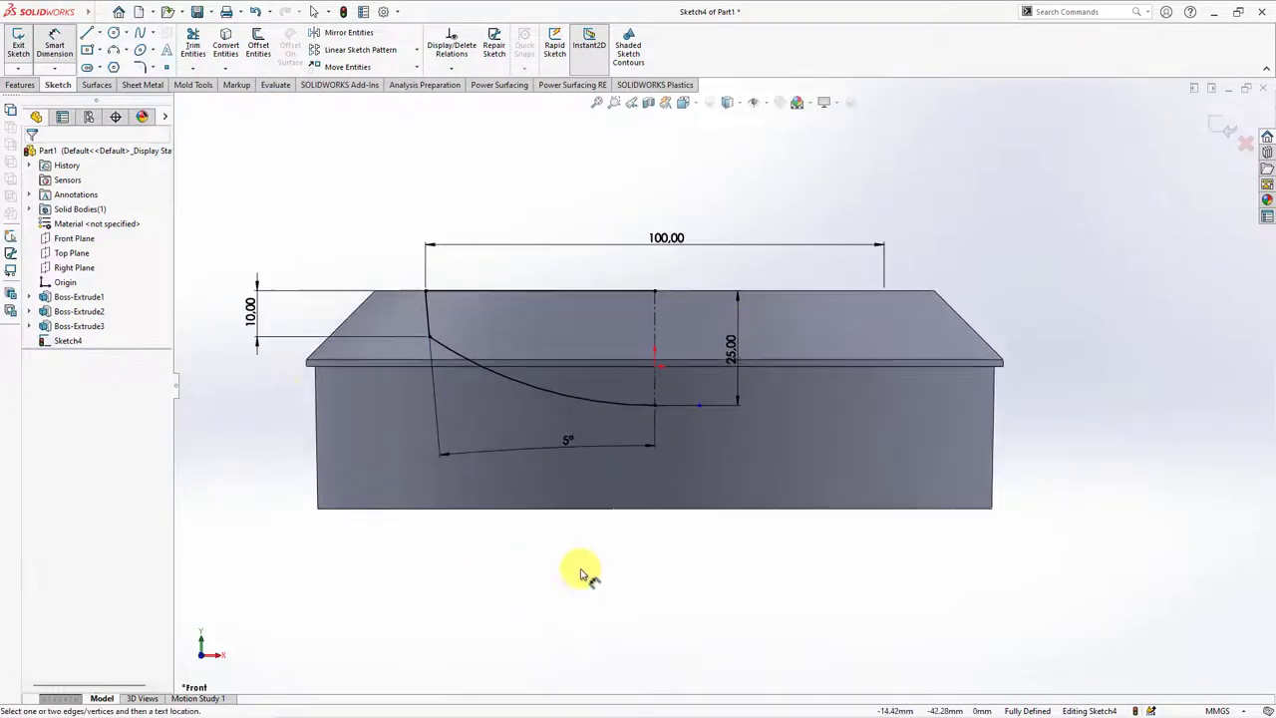
Step: Revolve-cut the profile about the vertical line, letting the sketch close automatically
click(20, 84)
click(265, 45)
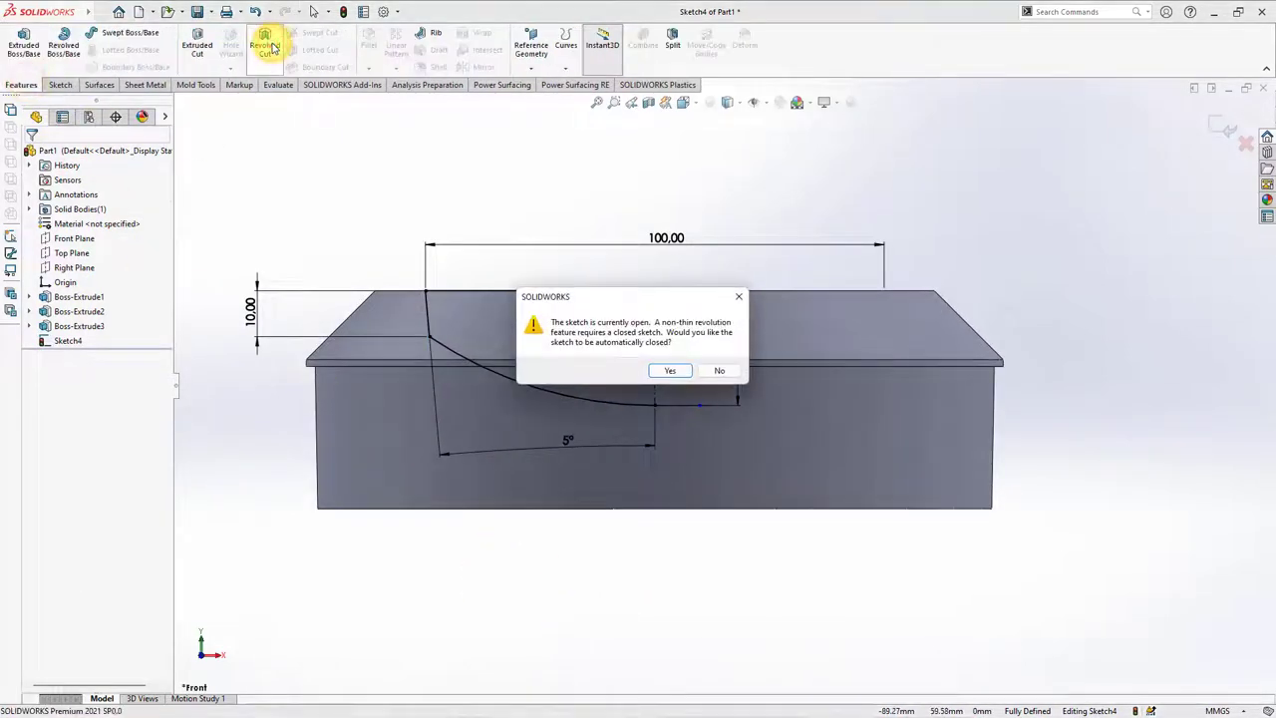
click(672, 370)
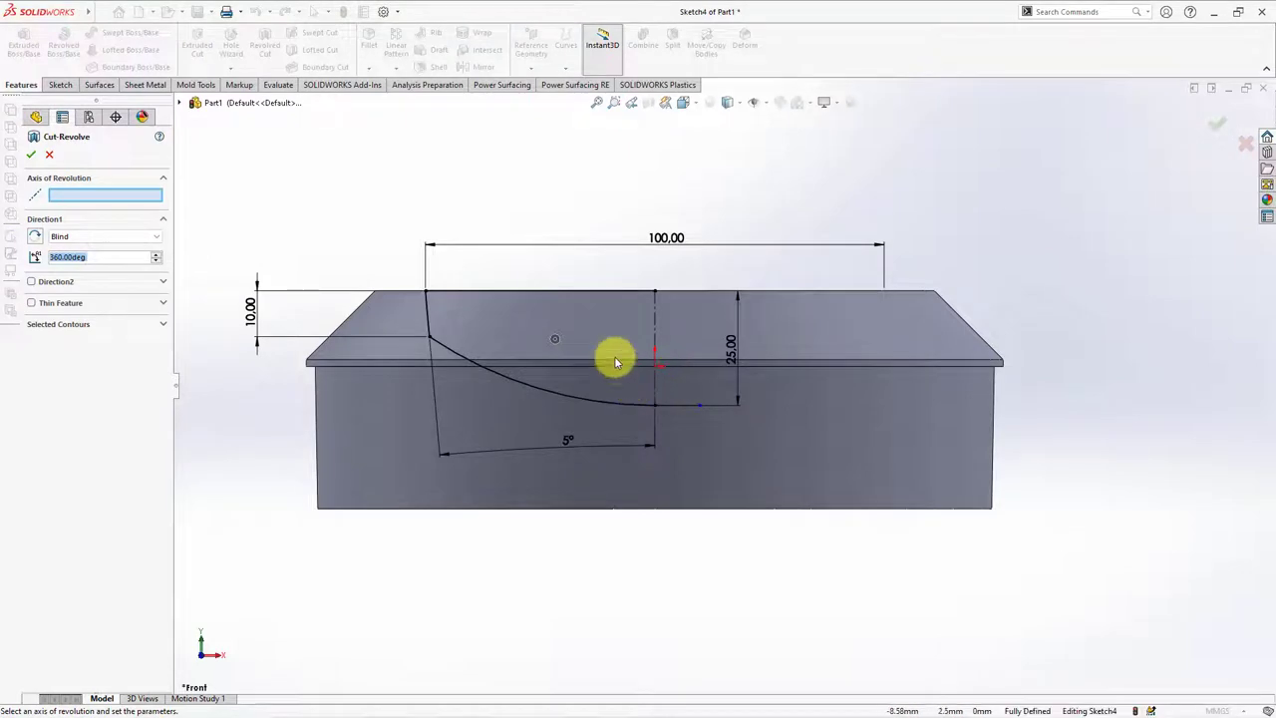
click(653, 337)
key(Return)
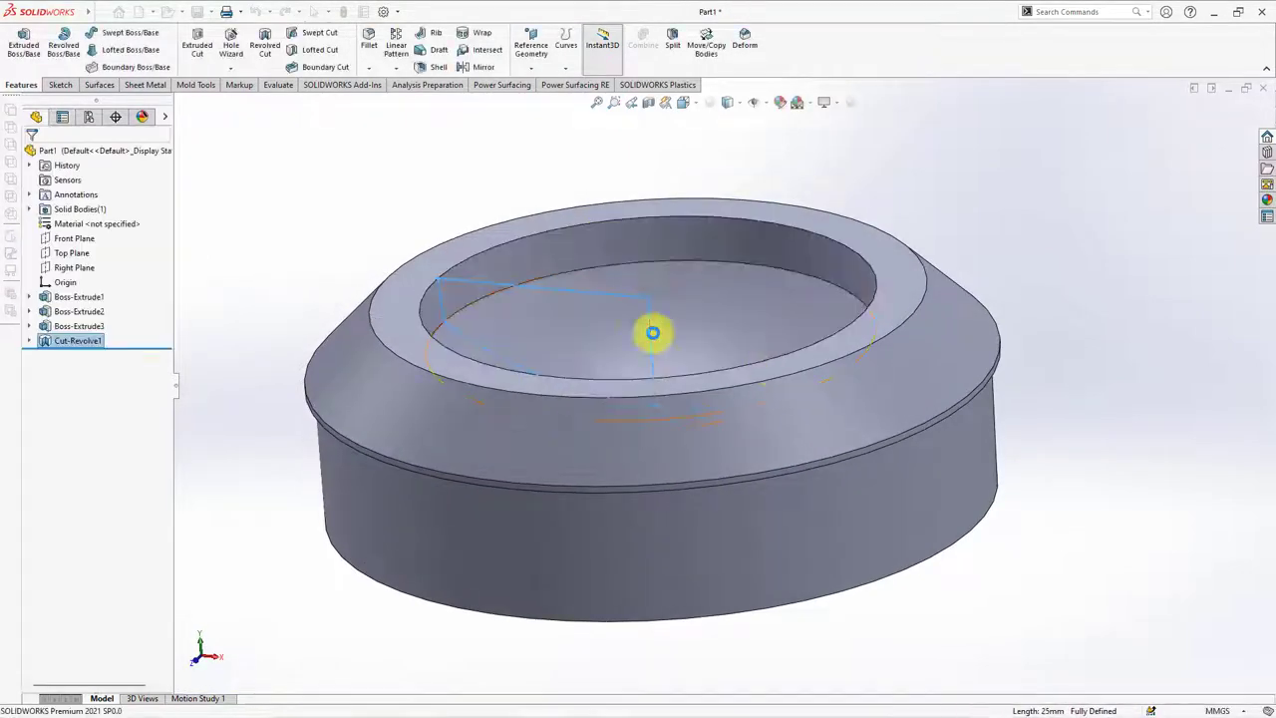
Step: Sketch a midpoint line from the origin across the opening on the lid's ring face
click(873, 217)
click(916, 204)
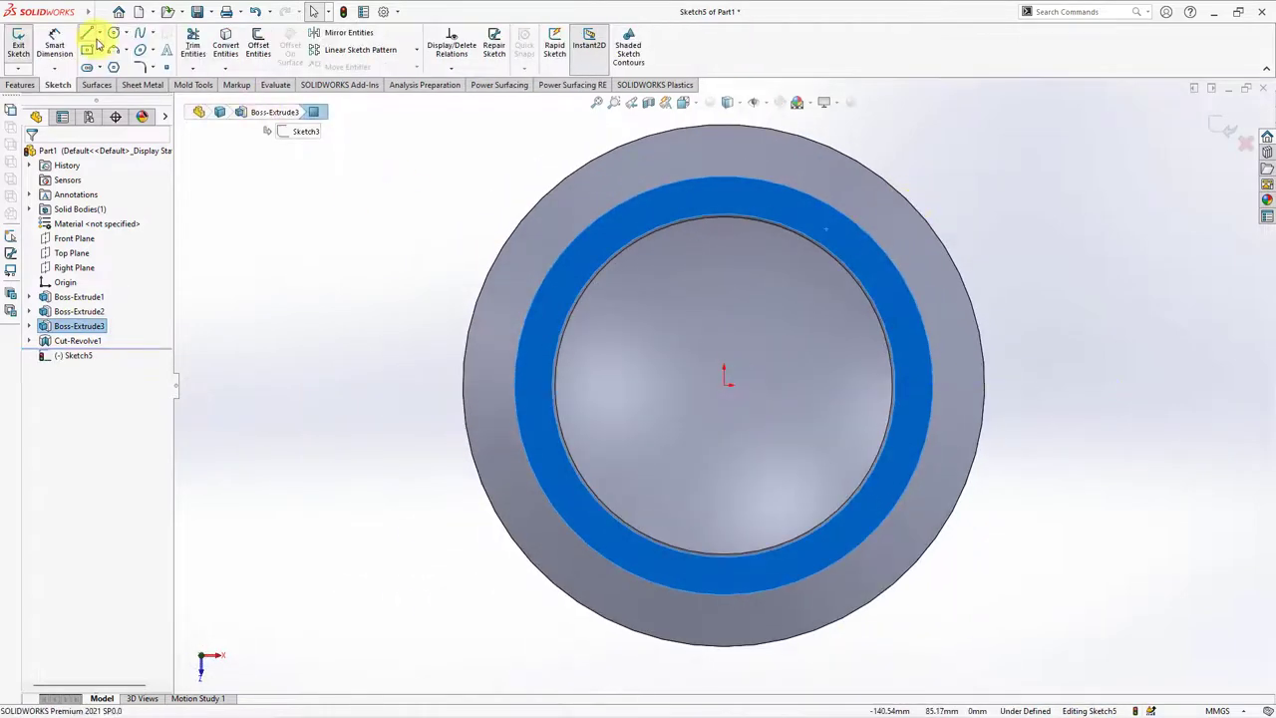
click(98, 33)
click(120, 80)
click(726, 384)
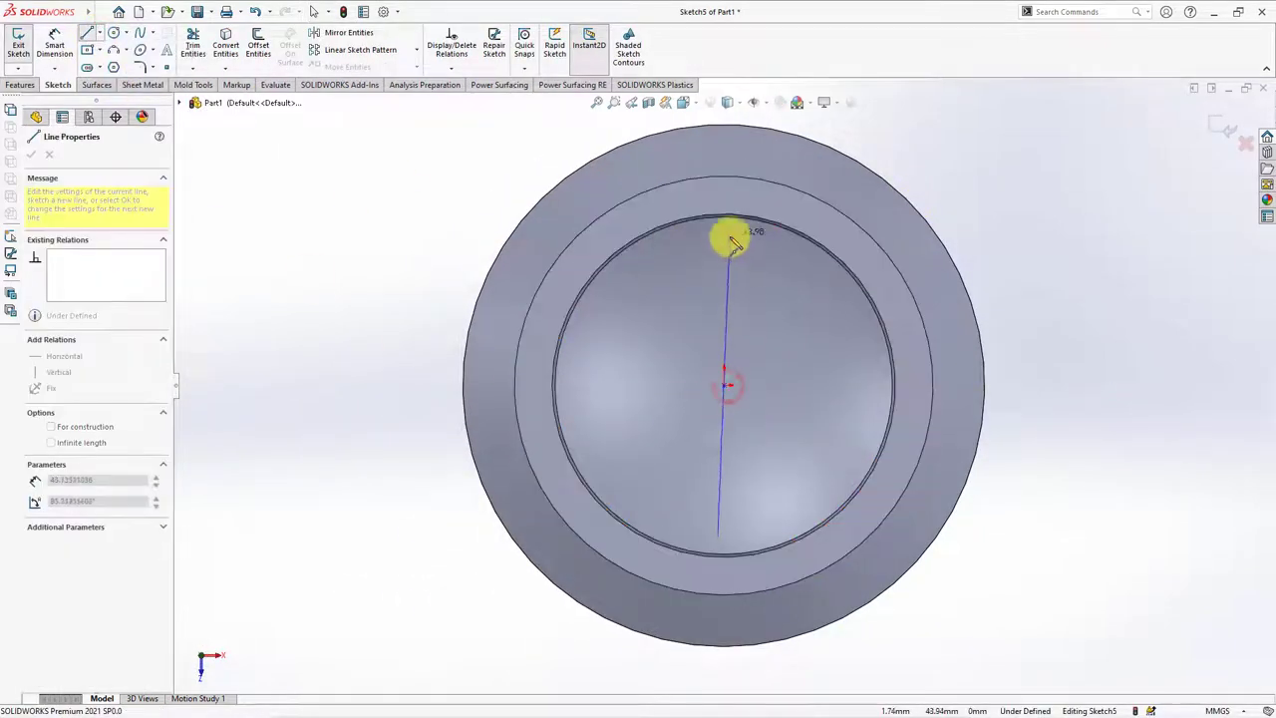
click(725, 215)
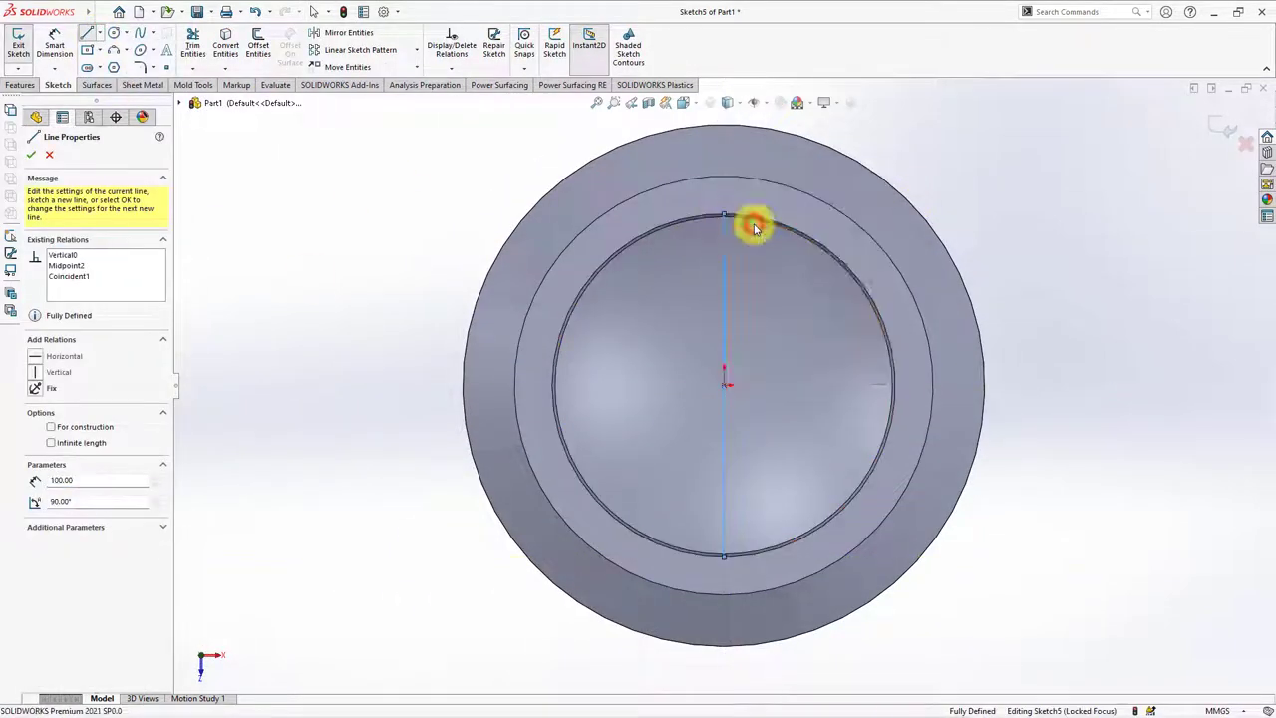
click(31, 154)
Step: Thin-extrude the line Up To Next, mid-plane 21 mm thick, with a 5° outward draft
click(20, 85)
click(24, 42)
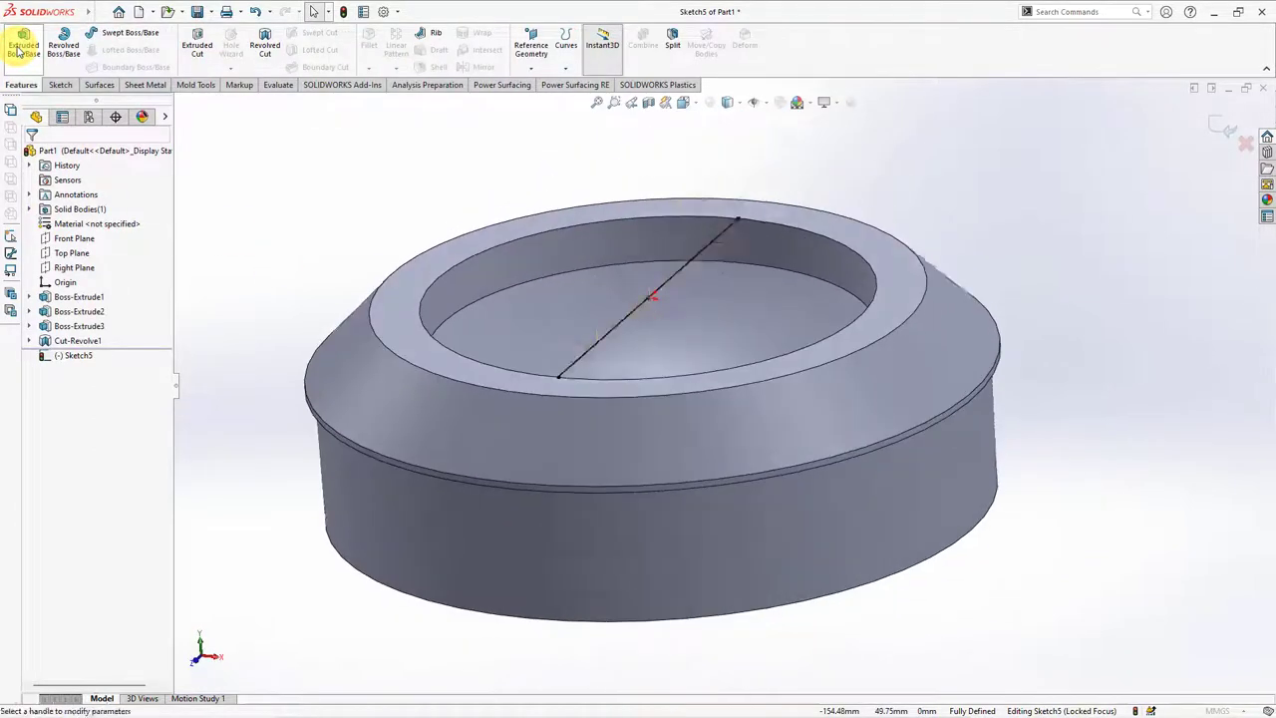
click(35, 235)
click(55, 235)
click(77, 257)
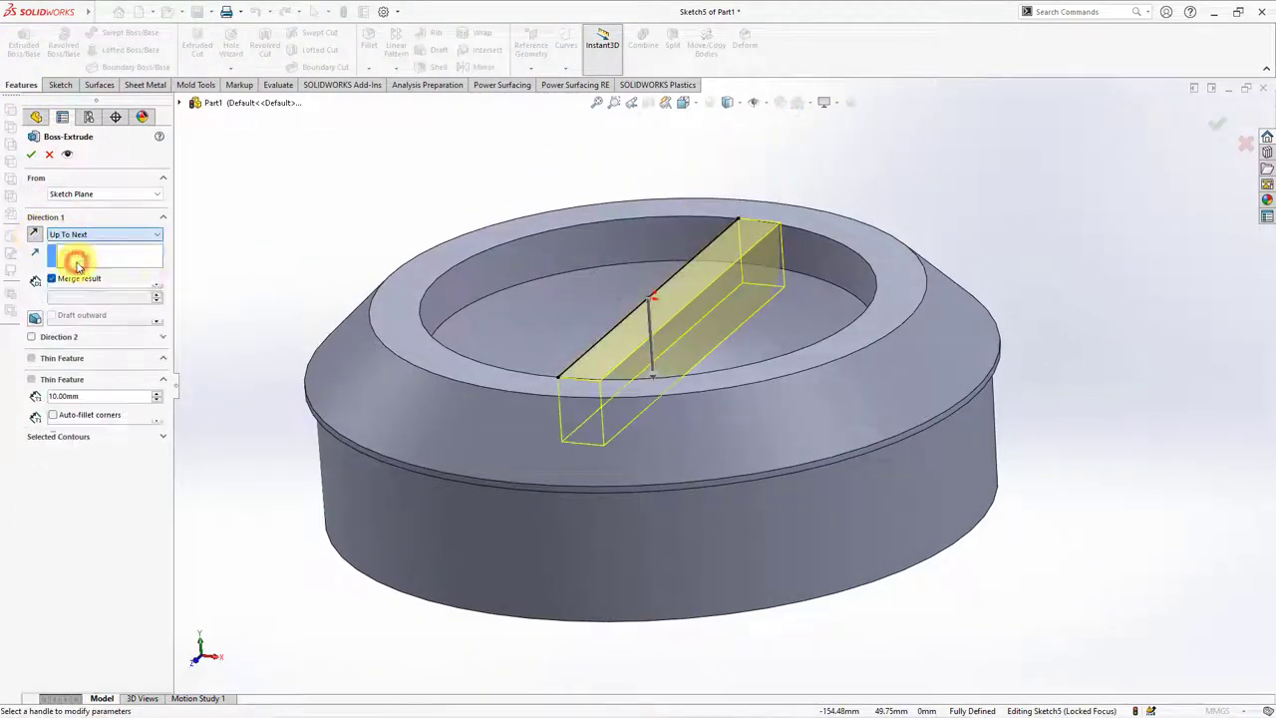
click(75, 375)
click(86, 396)
text(1)
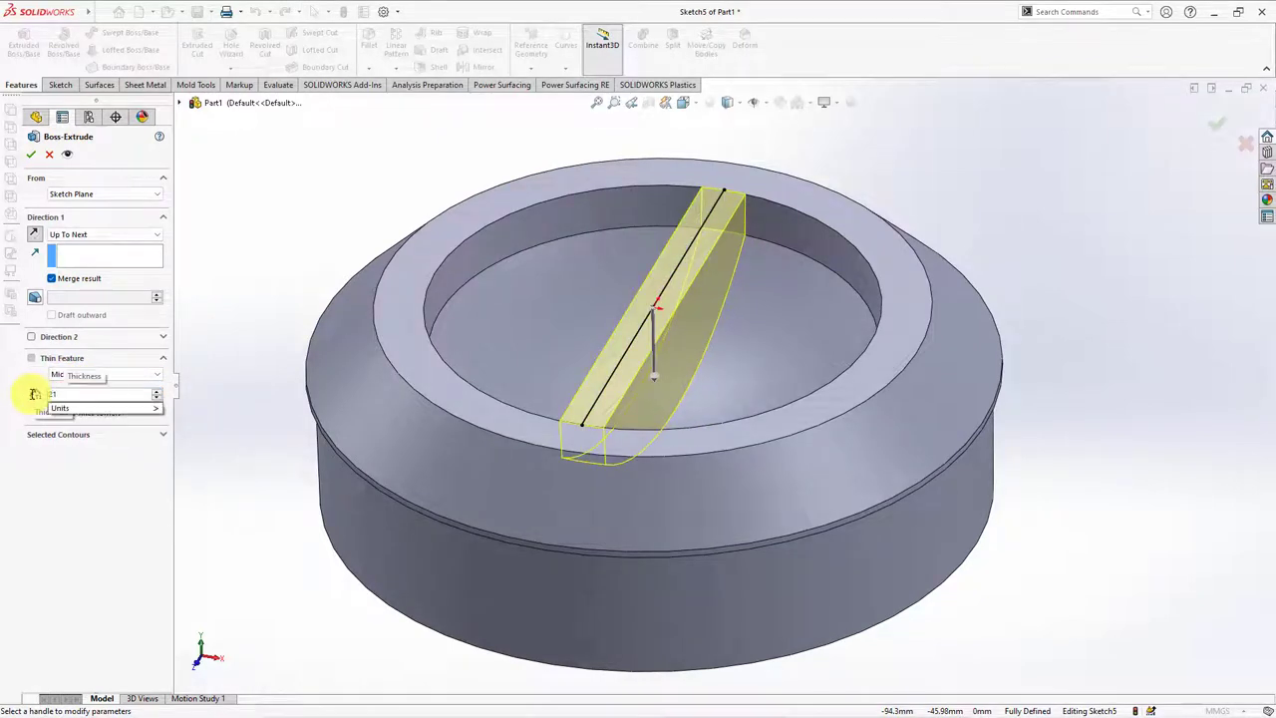
key(Return)
click(31, 296)
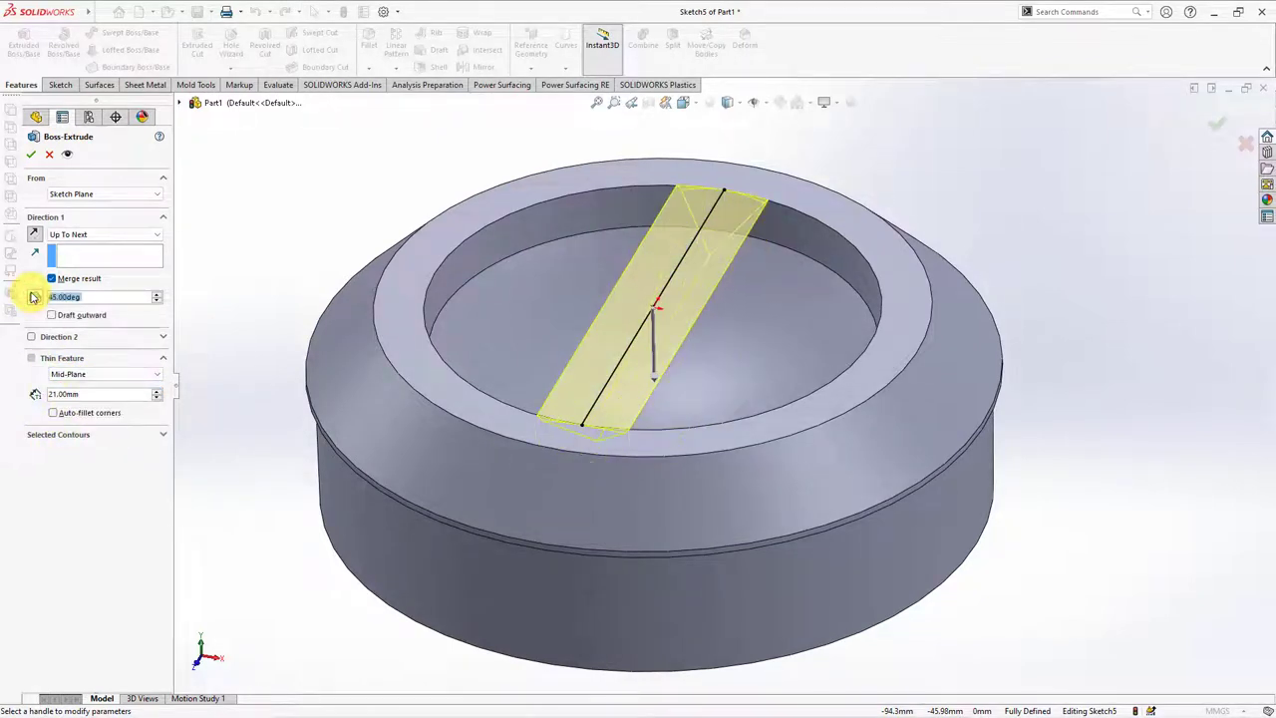
text(5)
key(Return)
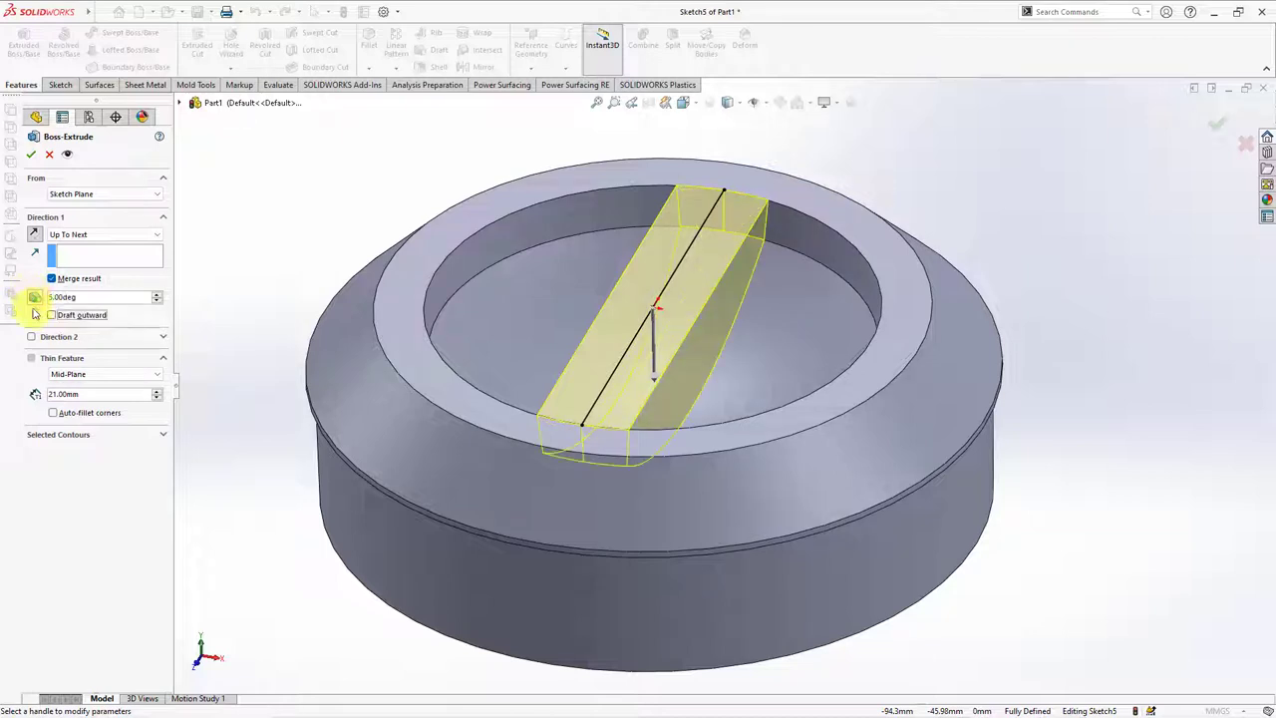
click(51, 315)
click(31, 157)
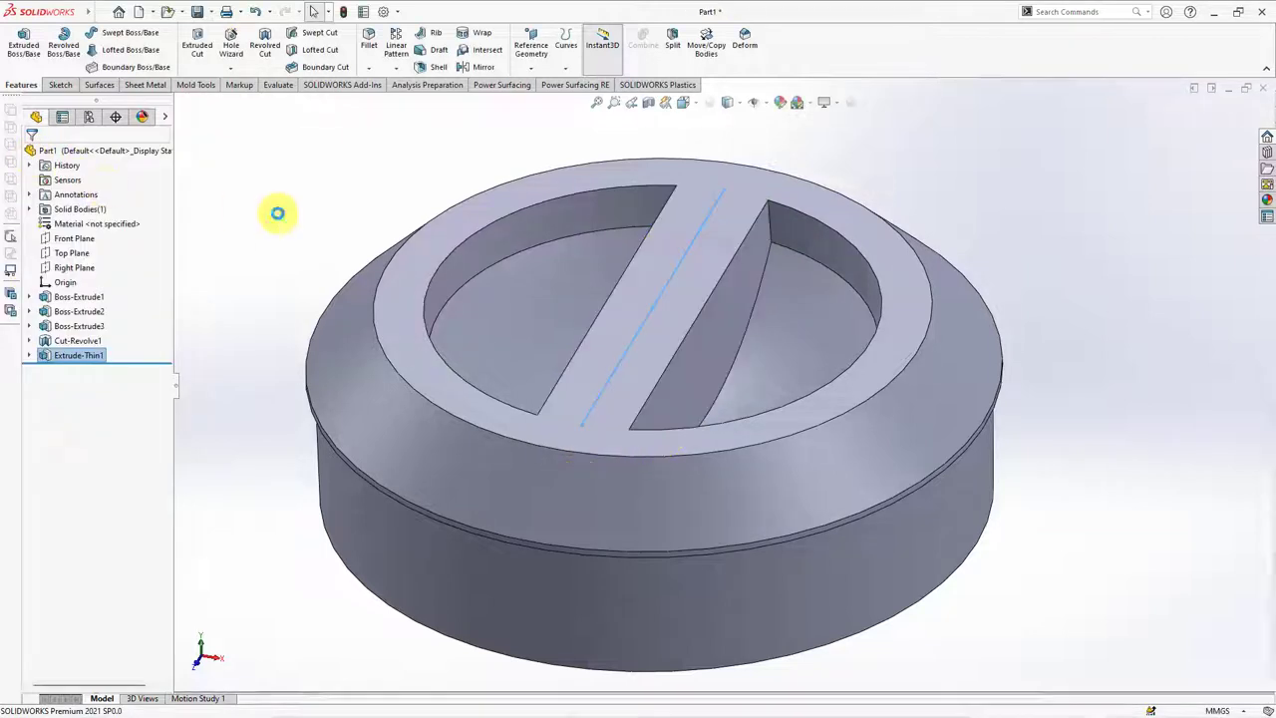
middle_drag(353, 251, 354, 309)
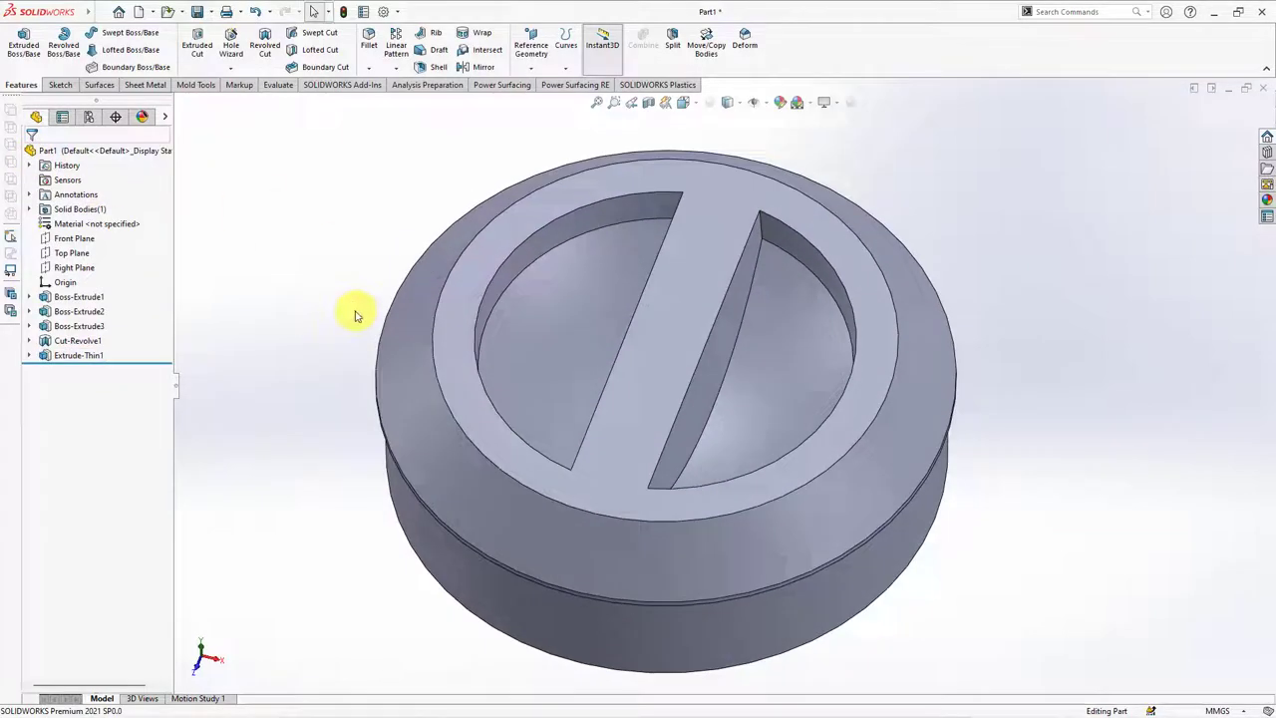
Step: Fillet the rib's top edges with a 4 mm radius
click(369, 45)
click(137, 419)
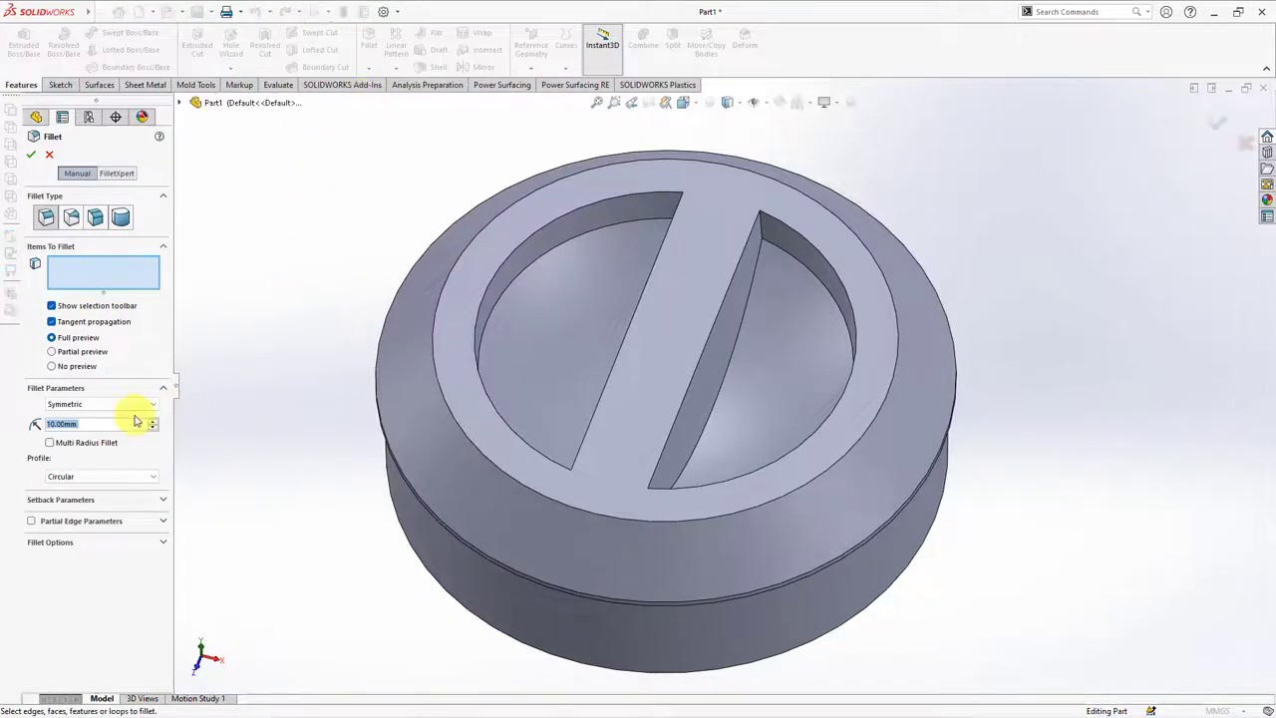
click(764, 229)
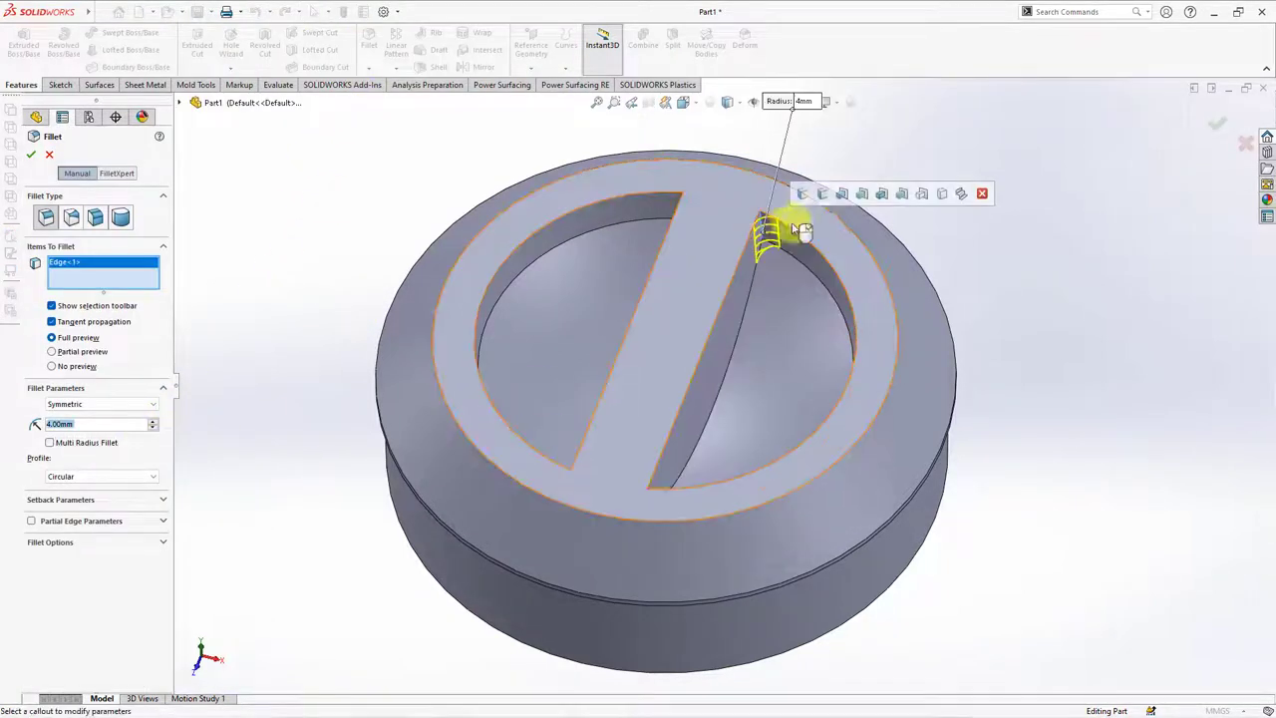
click(818, 199)
key(Return)
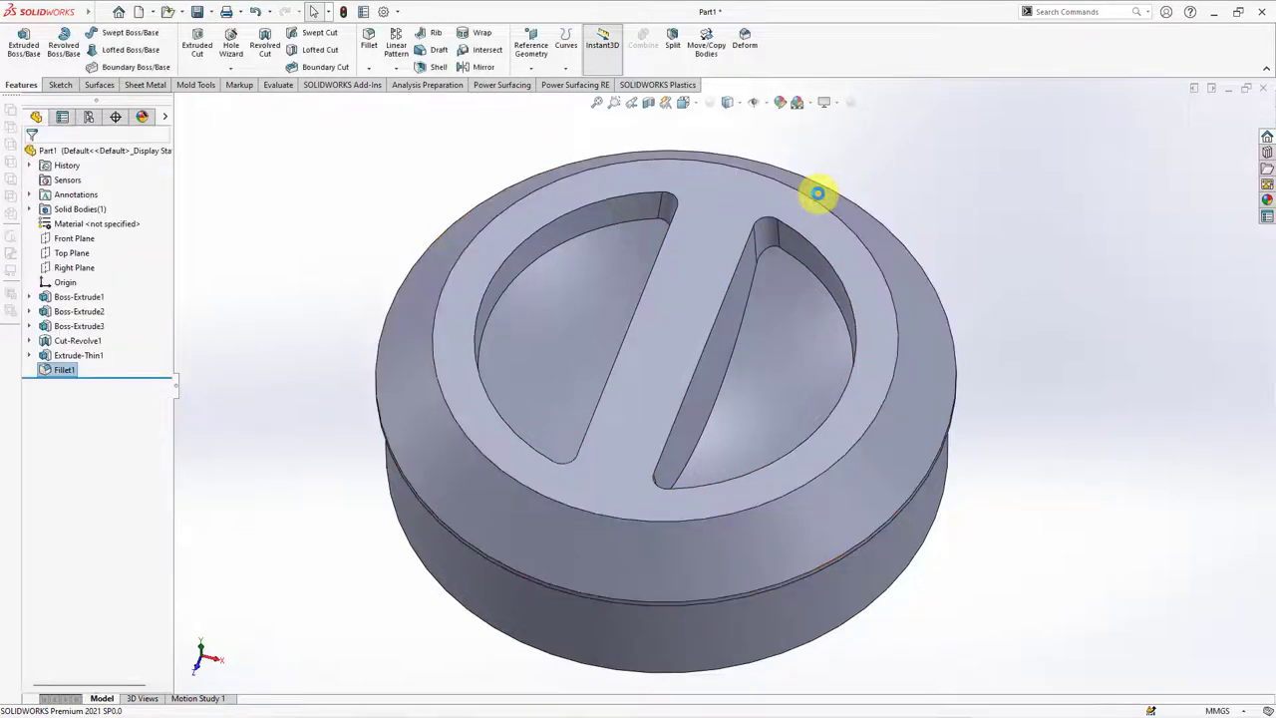
Step: Fillet the slot opening edges, then edit Fillet2 to include the outer top circular edge
click(367, 45)
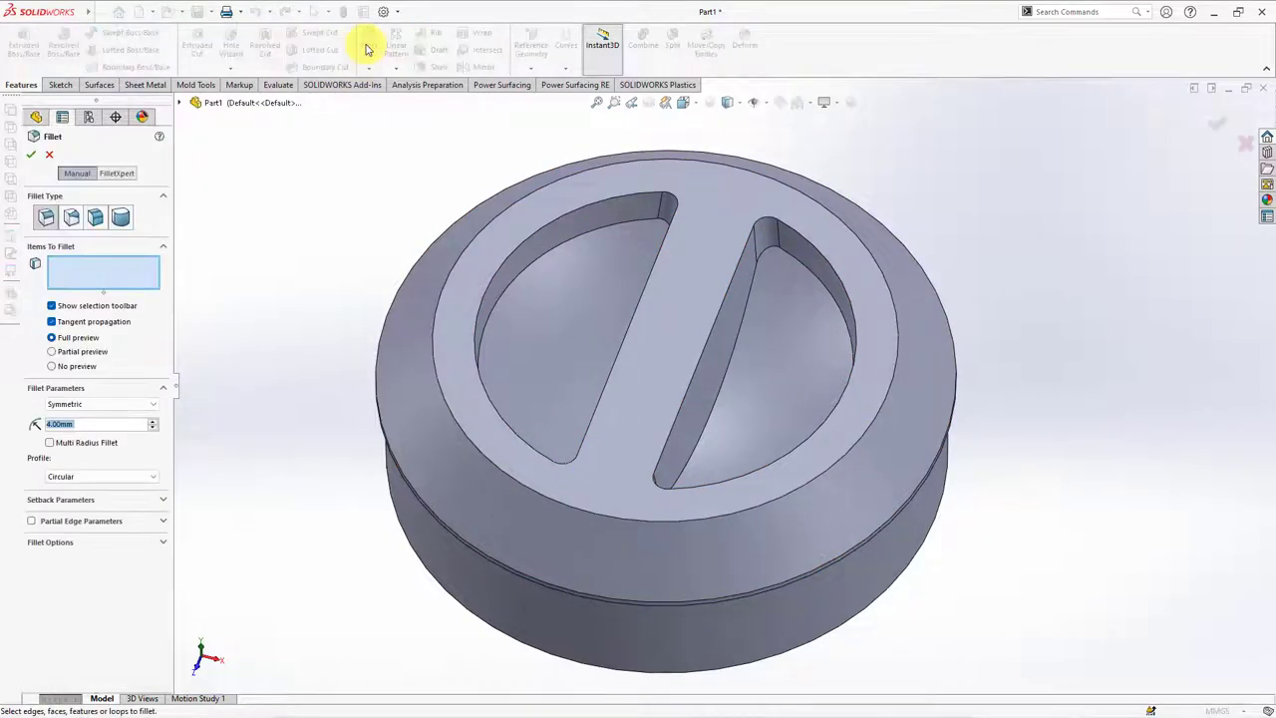
click(566, 219)
click(625, 178)
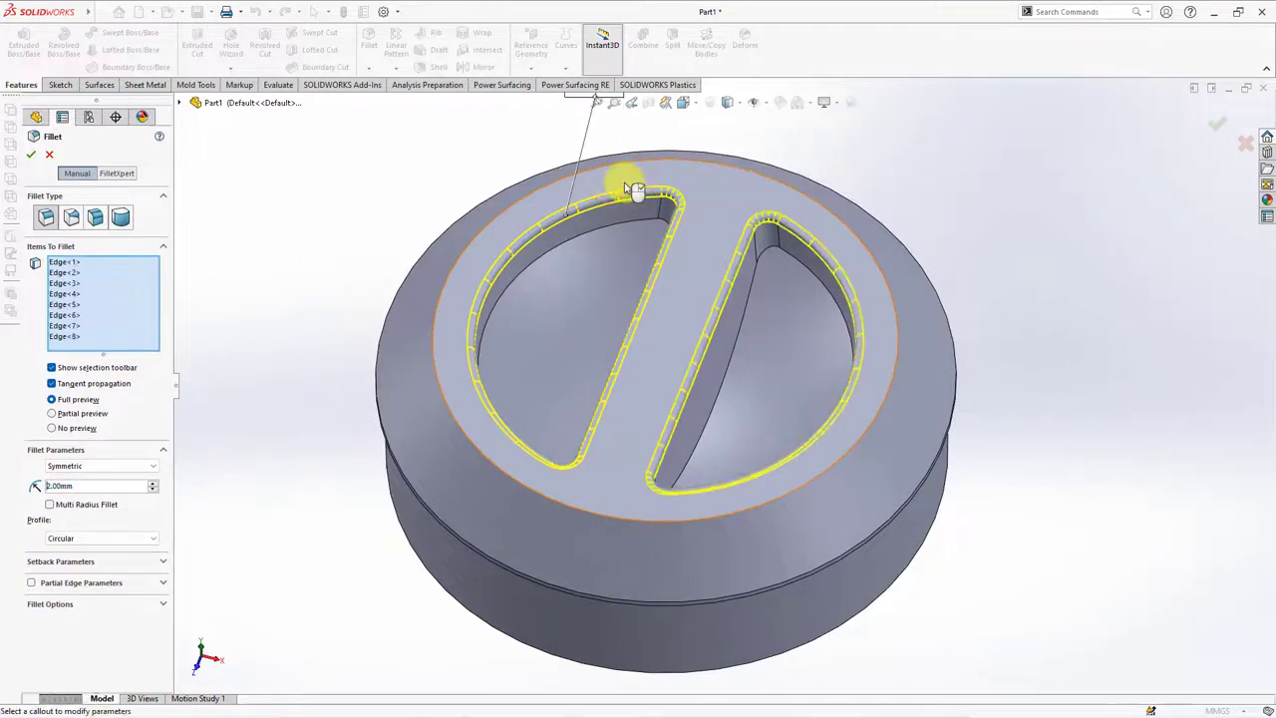
key(Return)
click(46, 379)
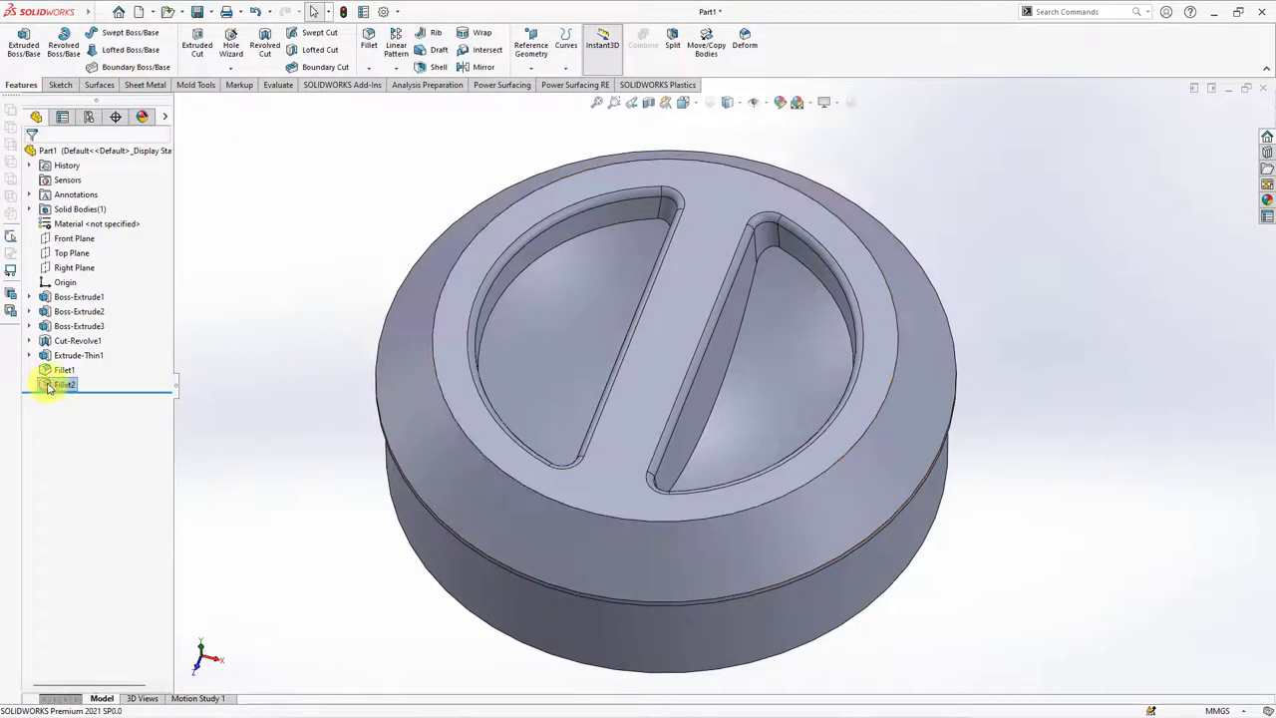
click(44, 343)
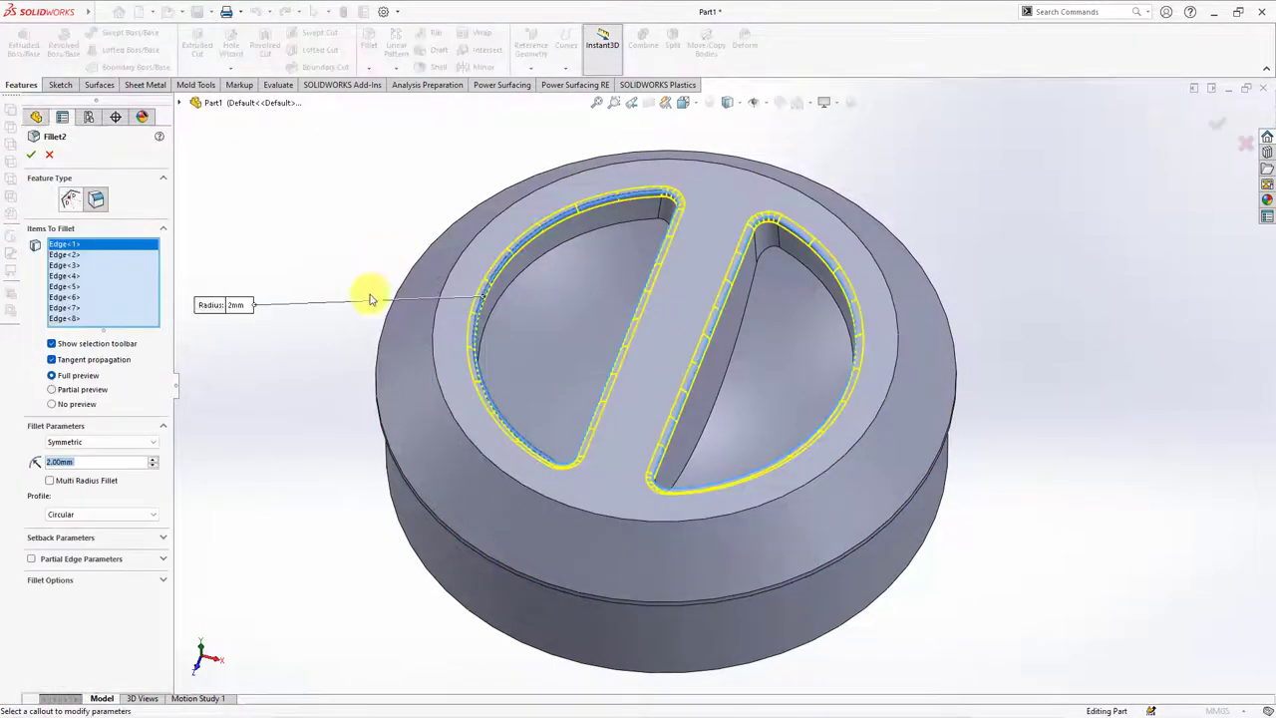
click(407, 486)
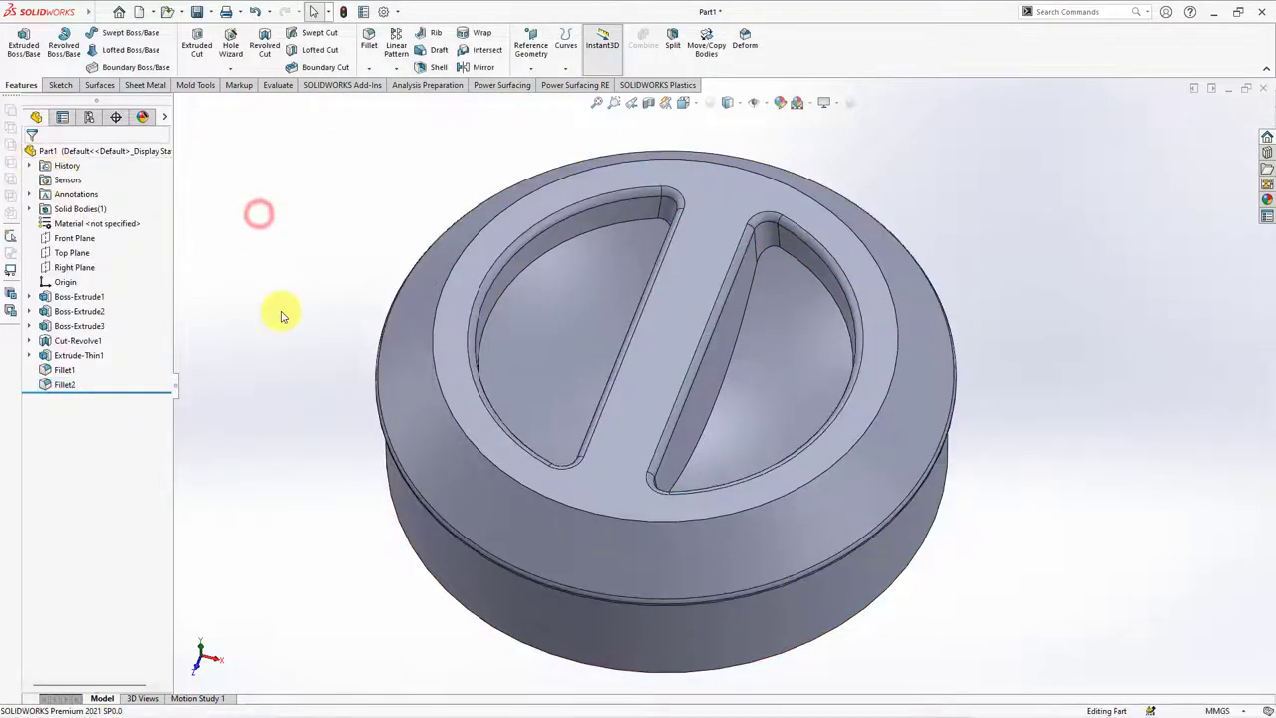
Step: Fillet the inner top ring edge with a 3 mm radius
middle_drag(280, 309, 280, 276)
click(370, 44)
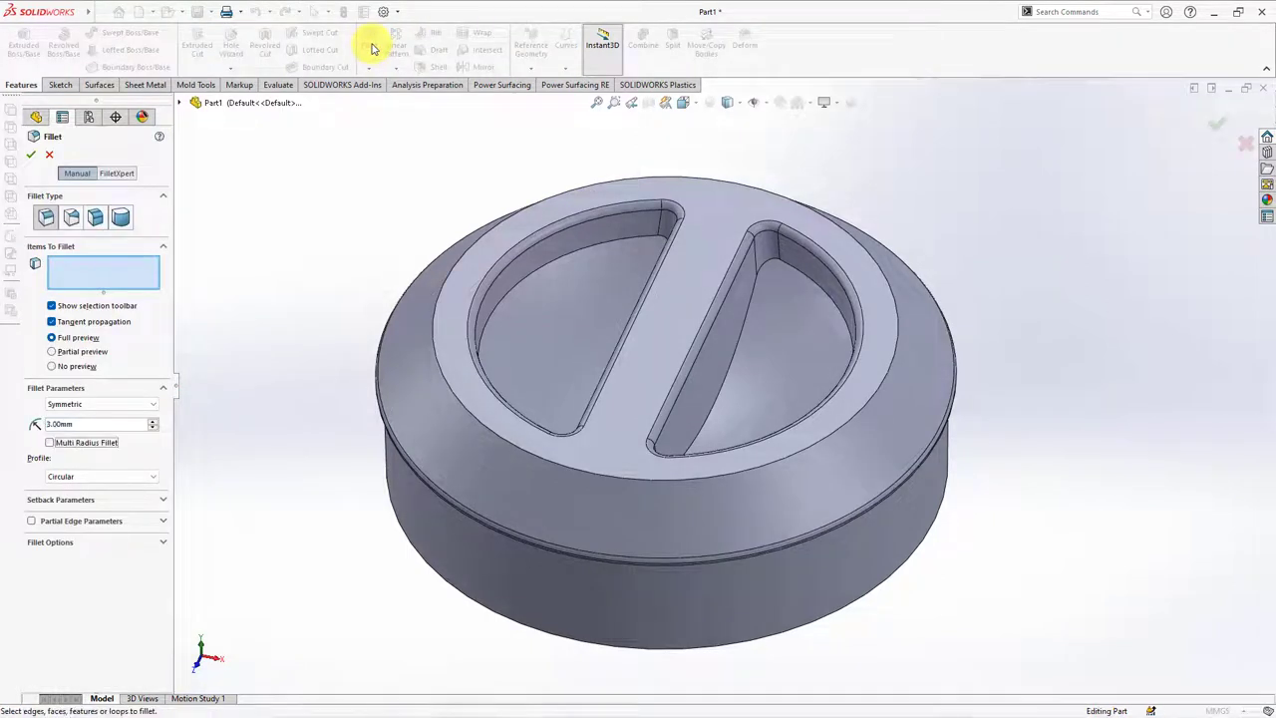
click(822, 442)
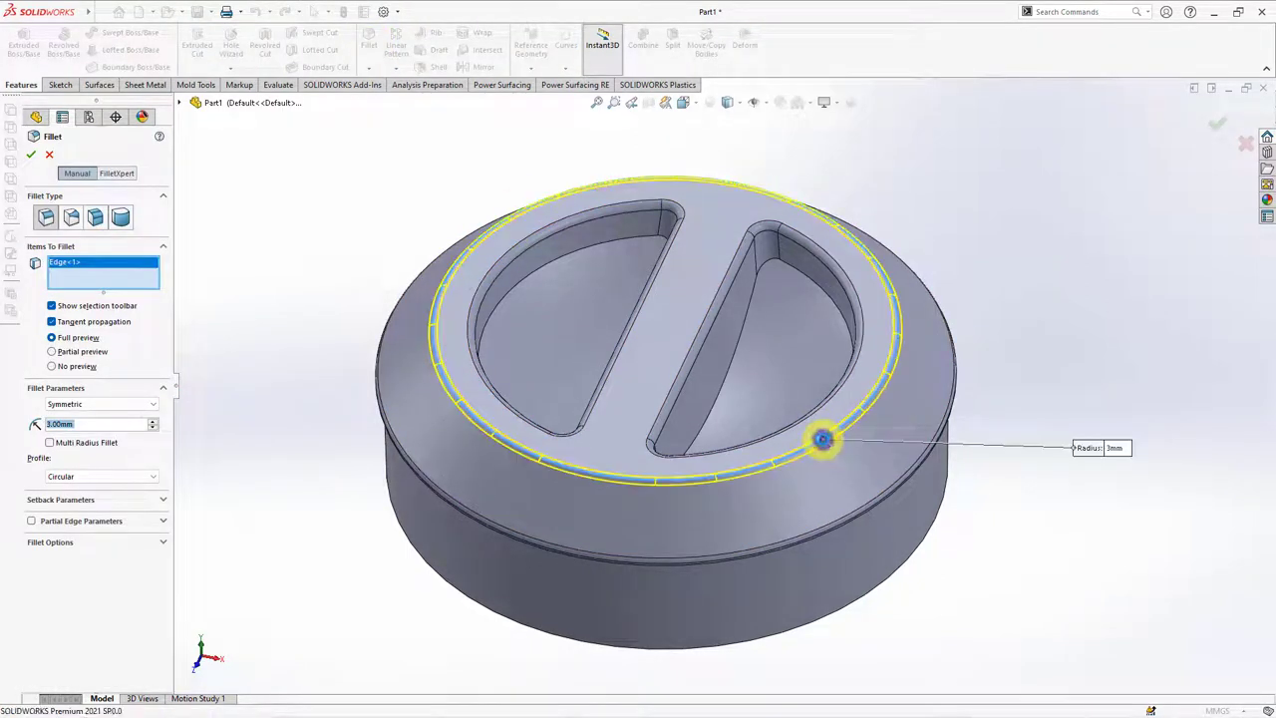
right_click(821, 439)
Step: Fillet the two recessed faces inside the lid with a 1.5 mm radius
right_click(821, 439)
click(370, 194)
click(370, 44)
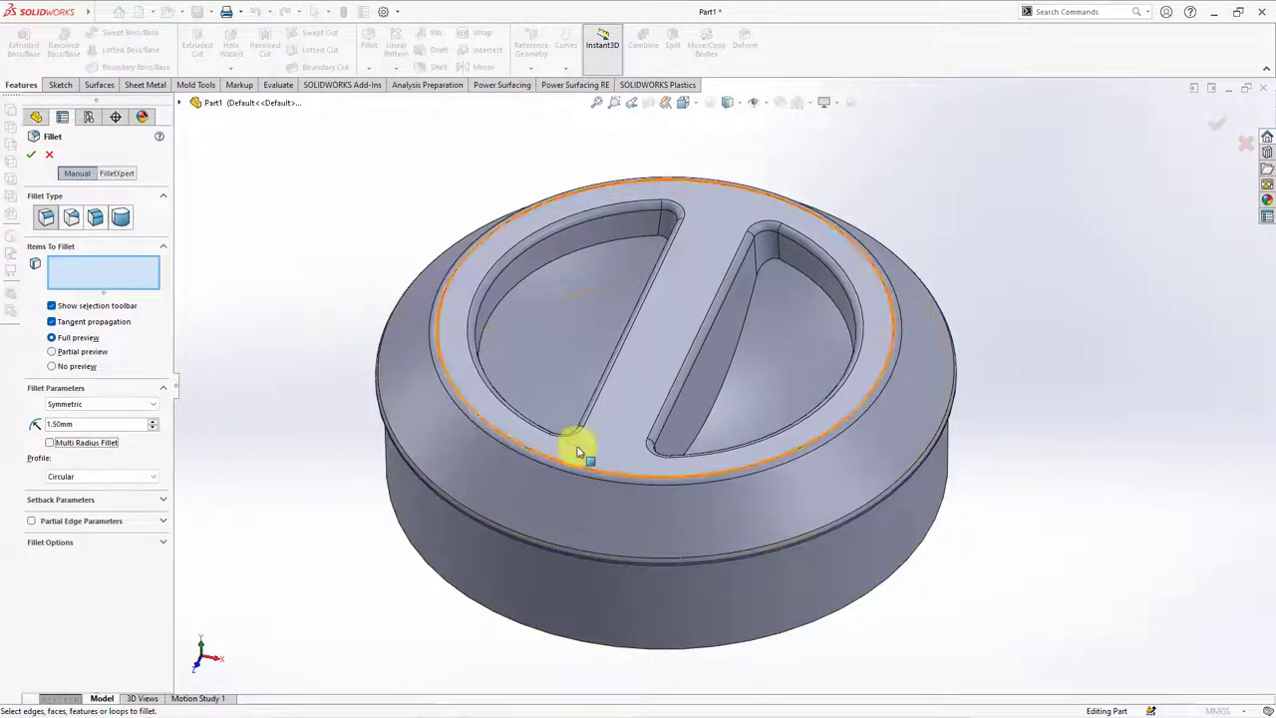
click(536, 322)
click(810, 350)
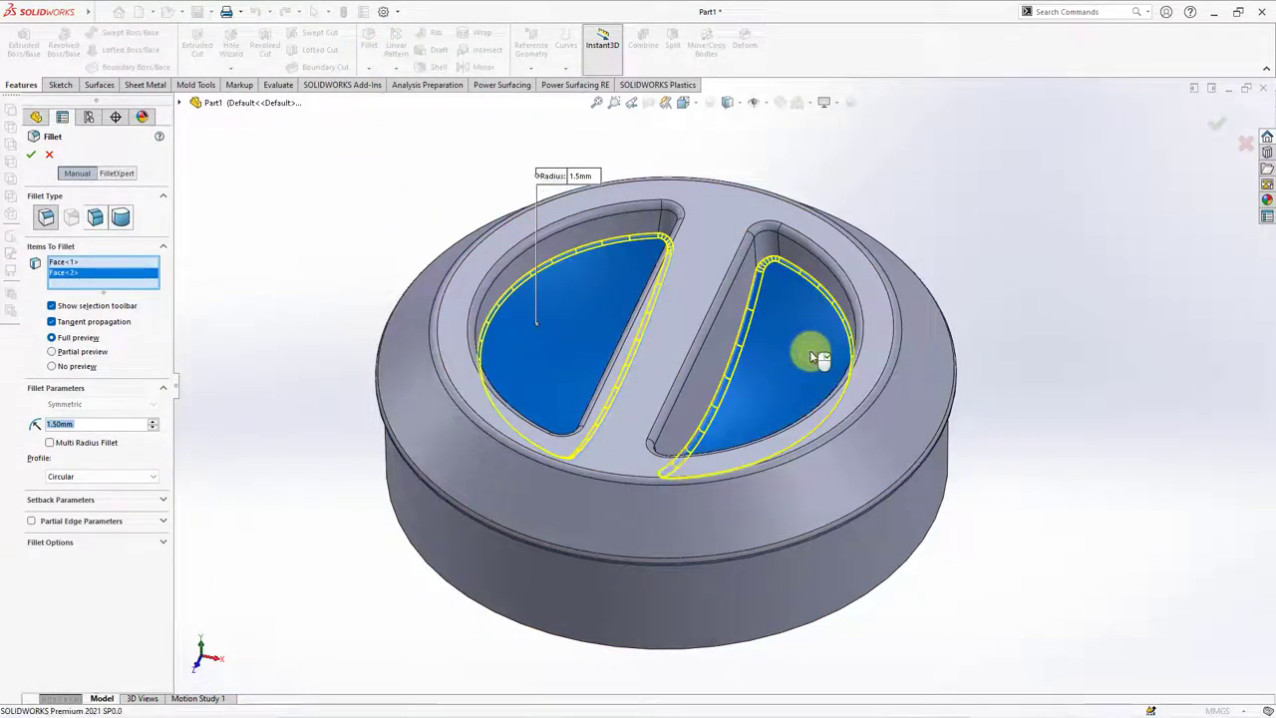
right_click(815, 357)
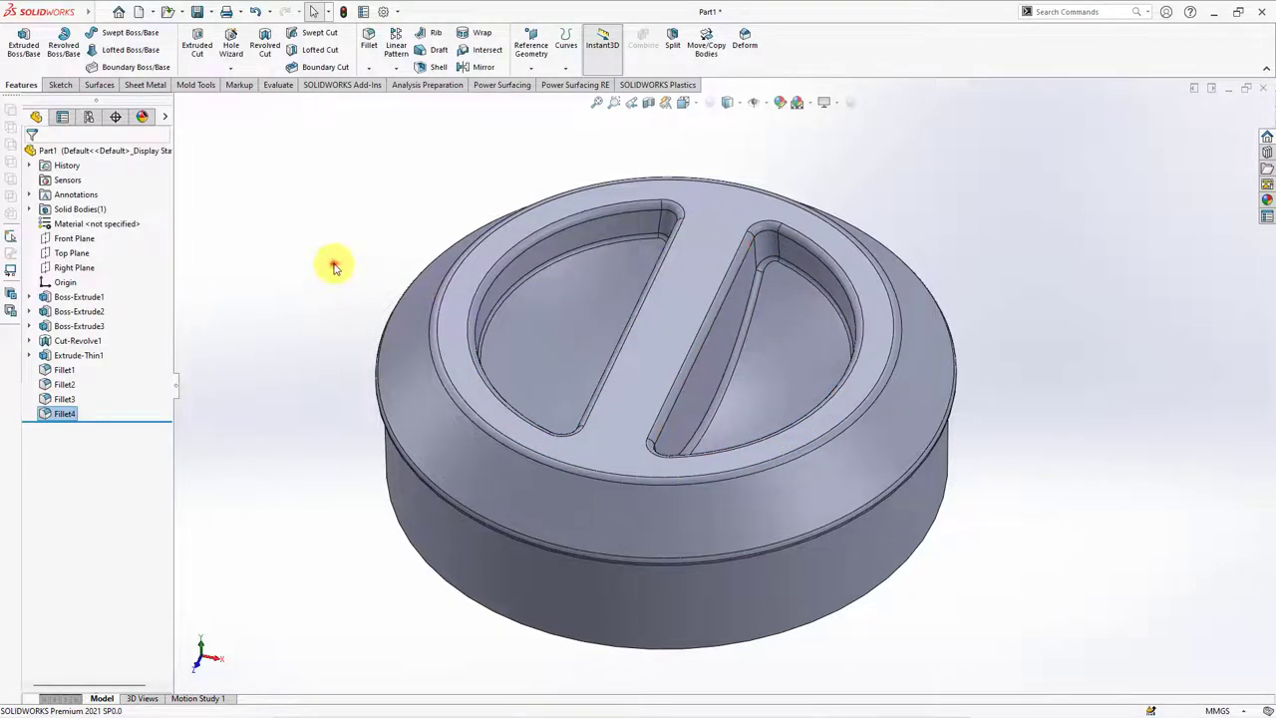
Step: Shell the lid to 0.80 mm wall thickness, removing its bottom face
click(431, 66)
text(0.80mm)
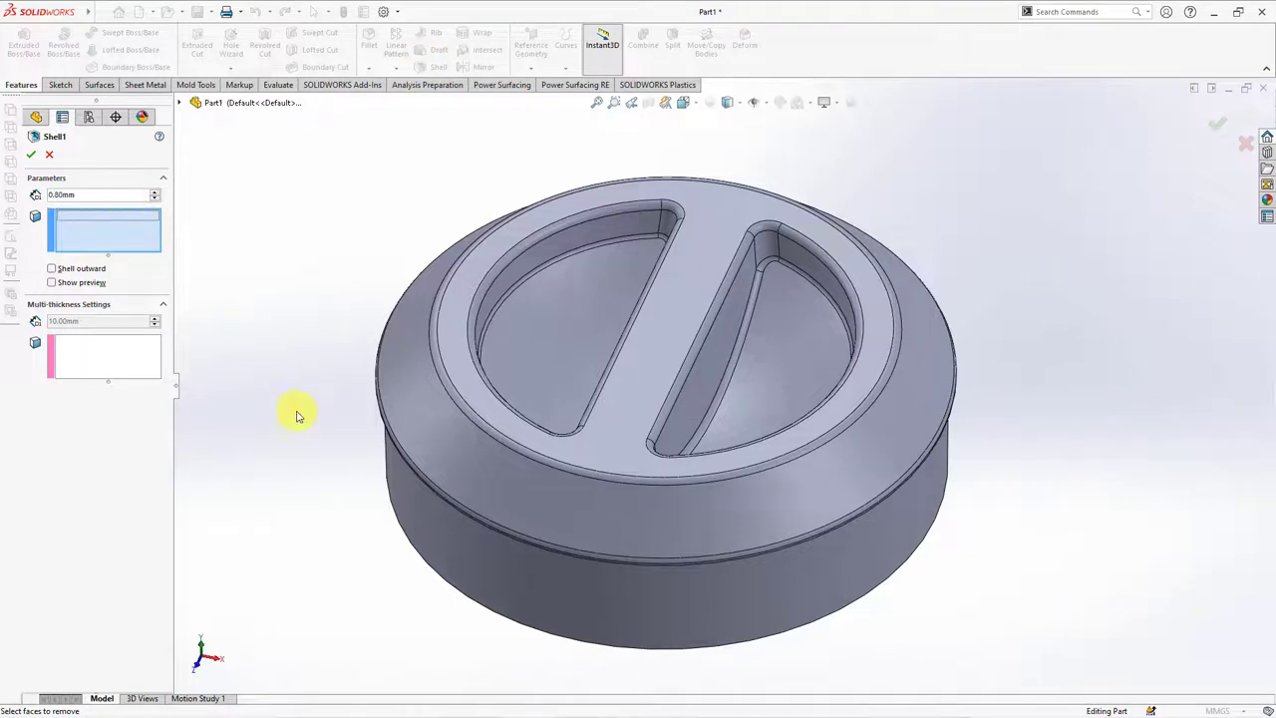
middle_drag(296, 415, 472, 504)
click(475, 501)
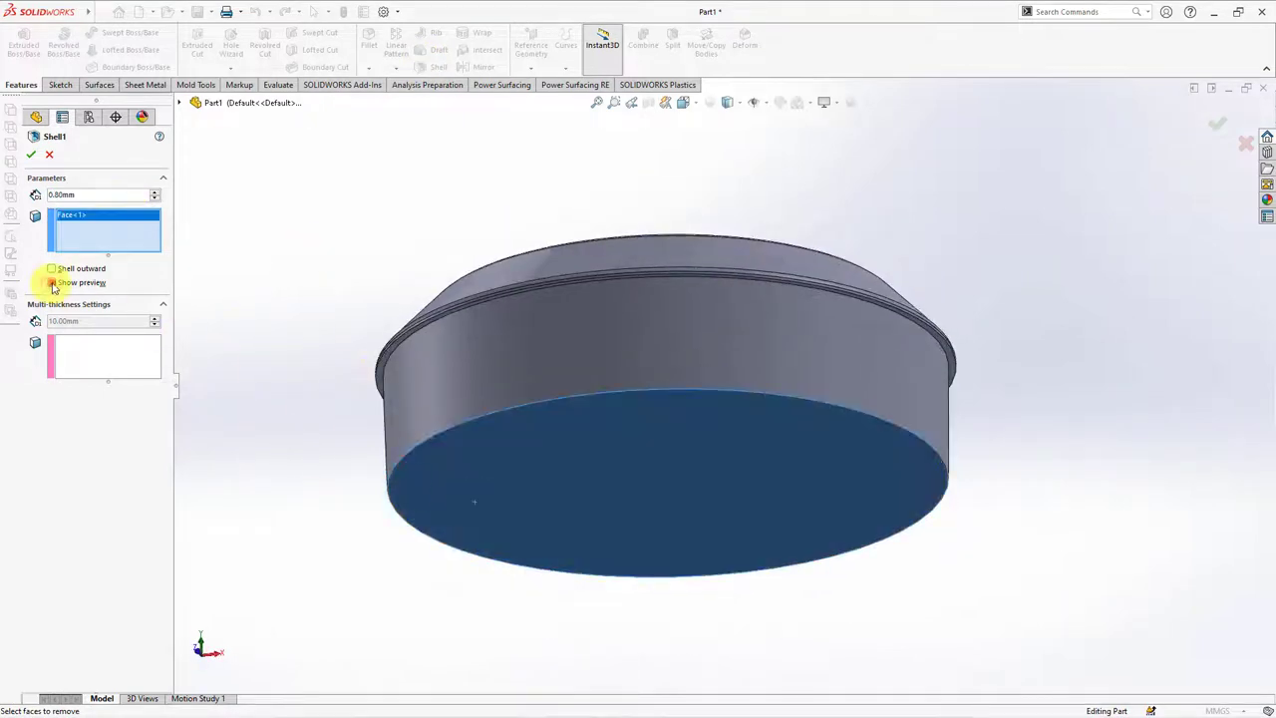
click(51, 283)
click(29, 155)
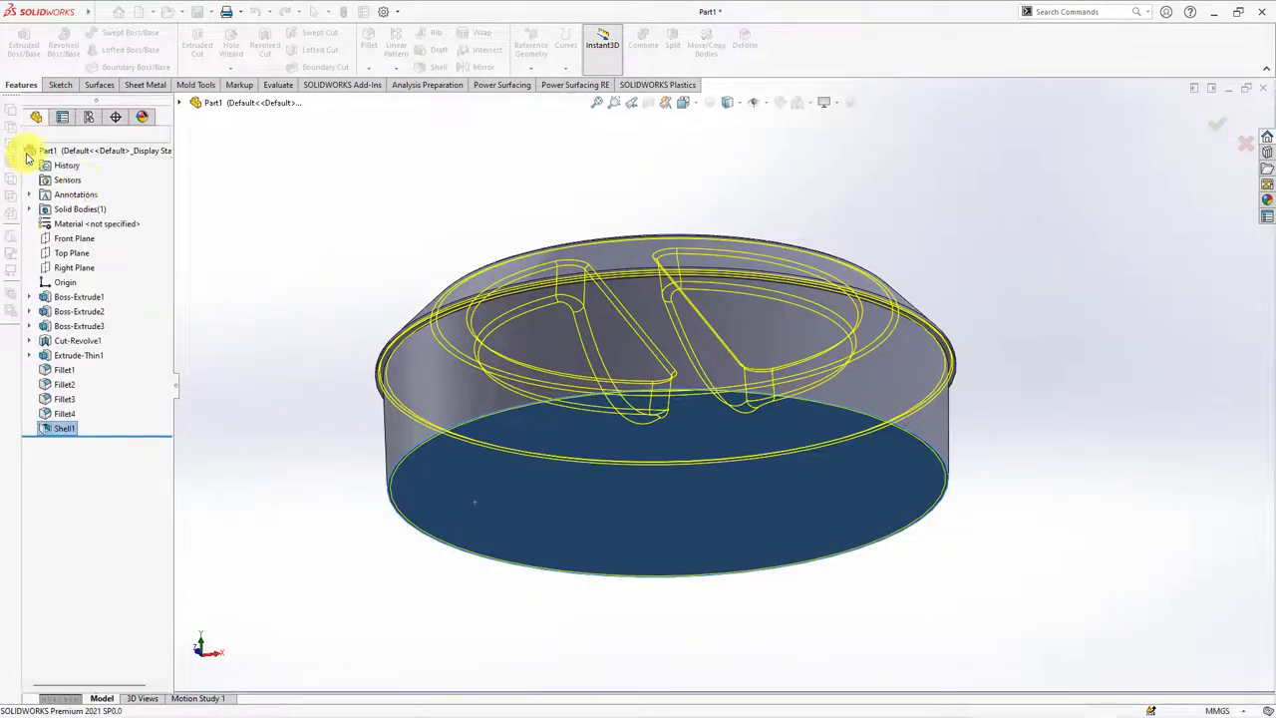
mouse_move(336, 229)
middle_down()
mouse_move(336, 365)
mouse_move(454, 420)
mouse_move(615, 193)
middle_up()
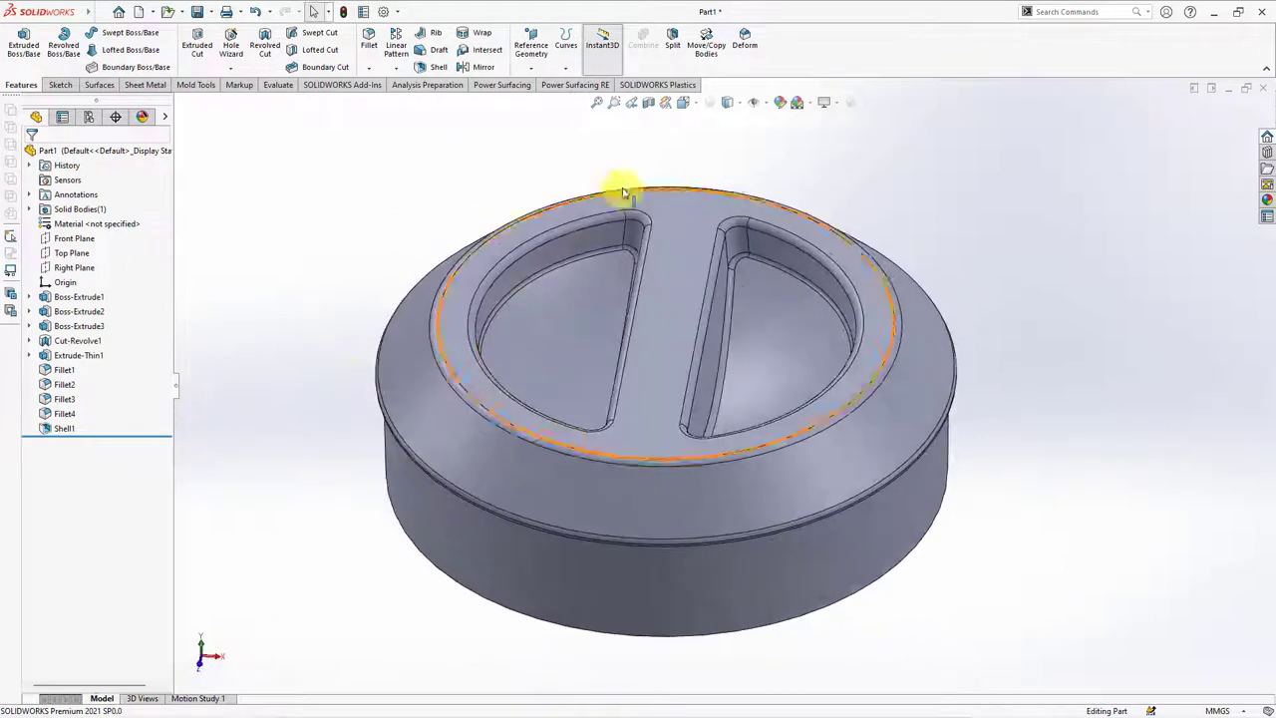
Step: Turn on a section view to inspect the hollowed lid's rim
click(648, 101)
click(31, 157)
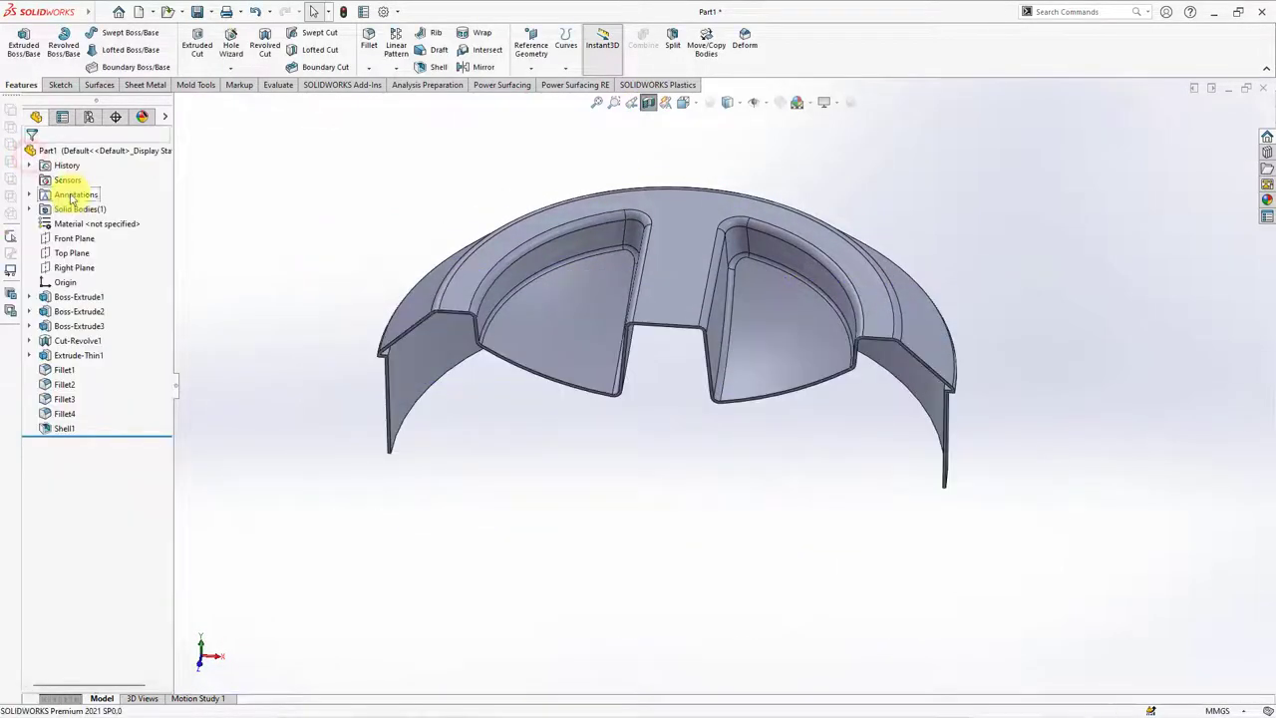
middle_drag(199, 229, 313, 259)
scroll(441, 370, down, 5)
scroll(483, 378, down, 3)
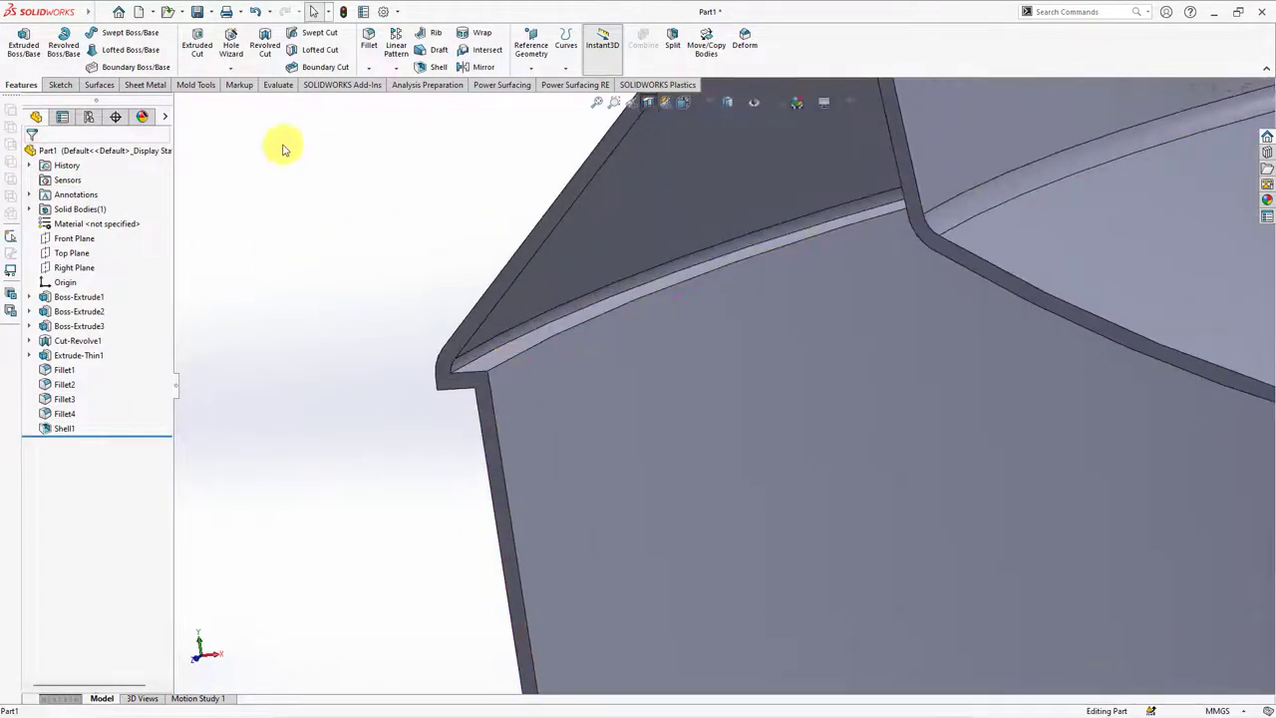
Step: Delete the two thin rim strip faces, then turn off the section view
click(98, 85)
click(408, 33)
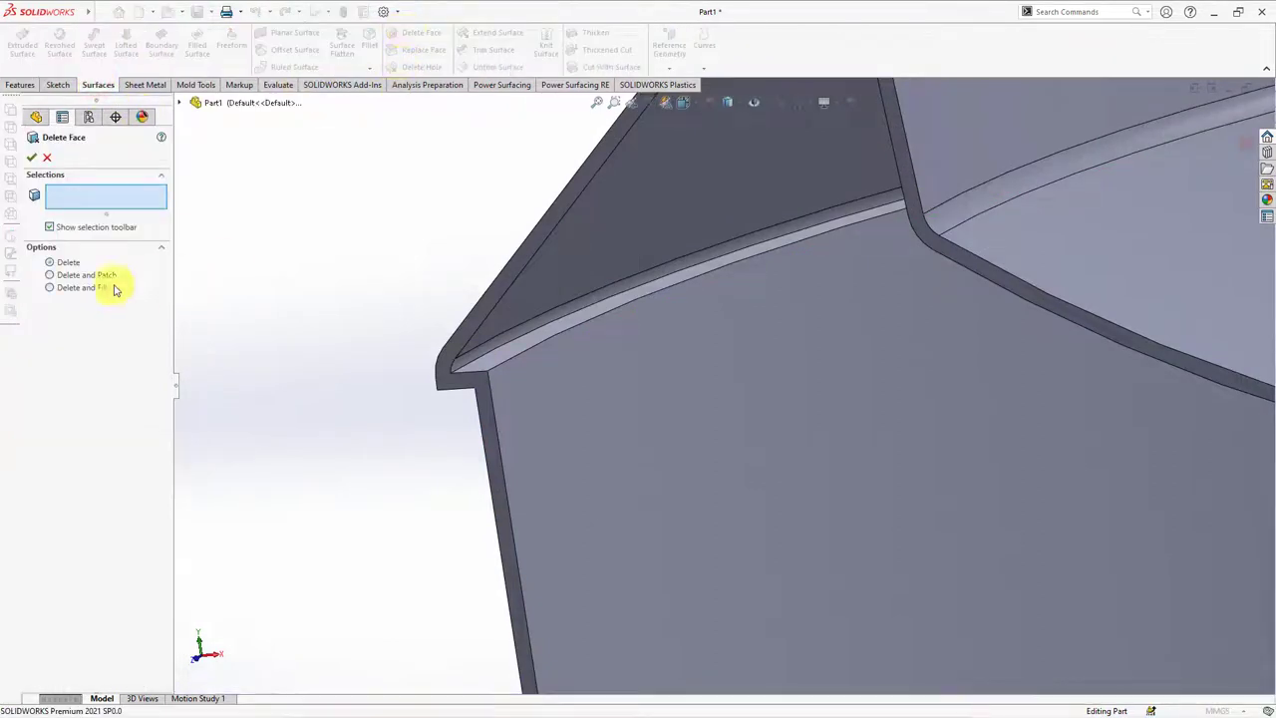
click(510, 349)
click(507, 337)
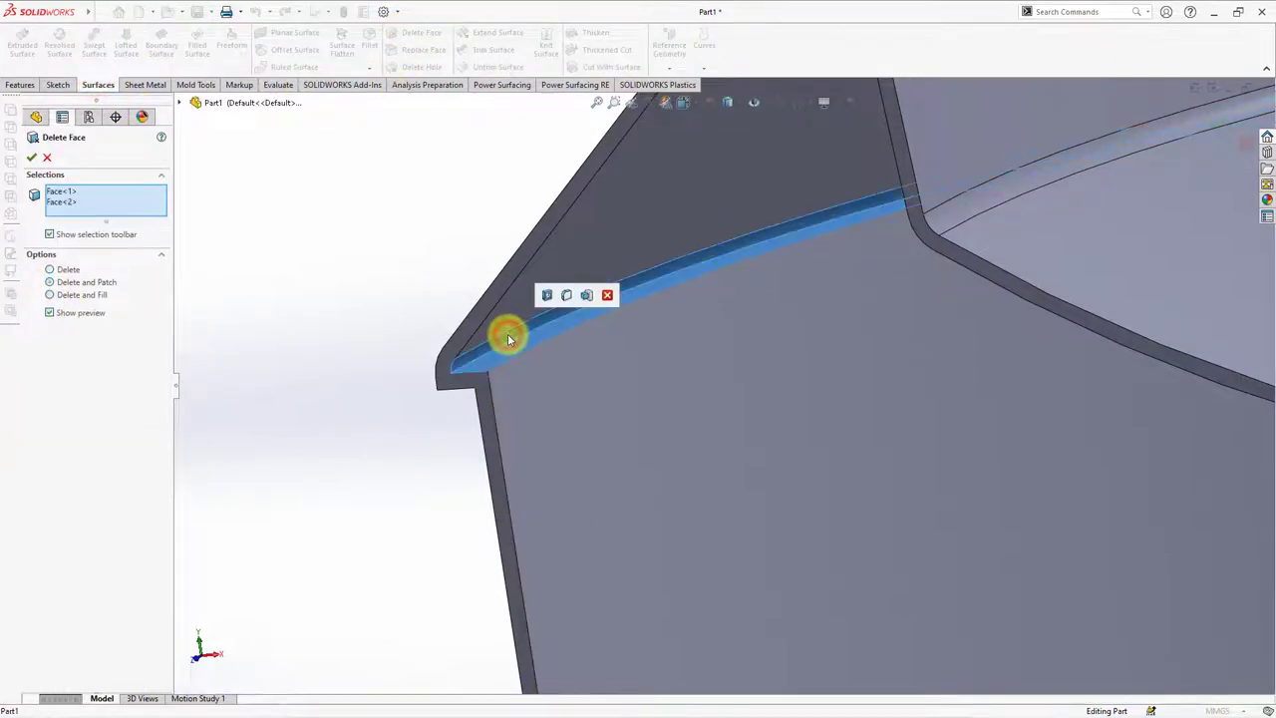
key(Return)
scroll(498, 249, up, 3)
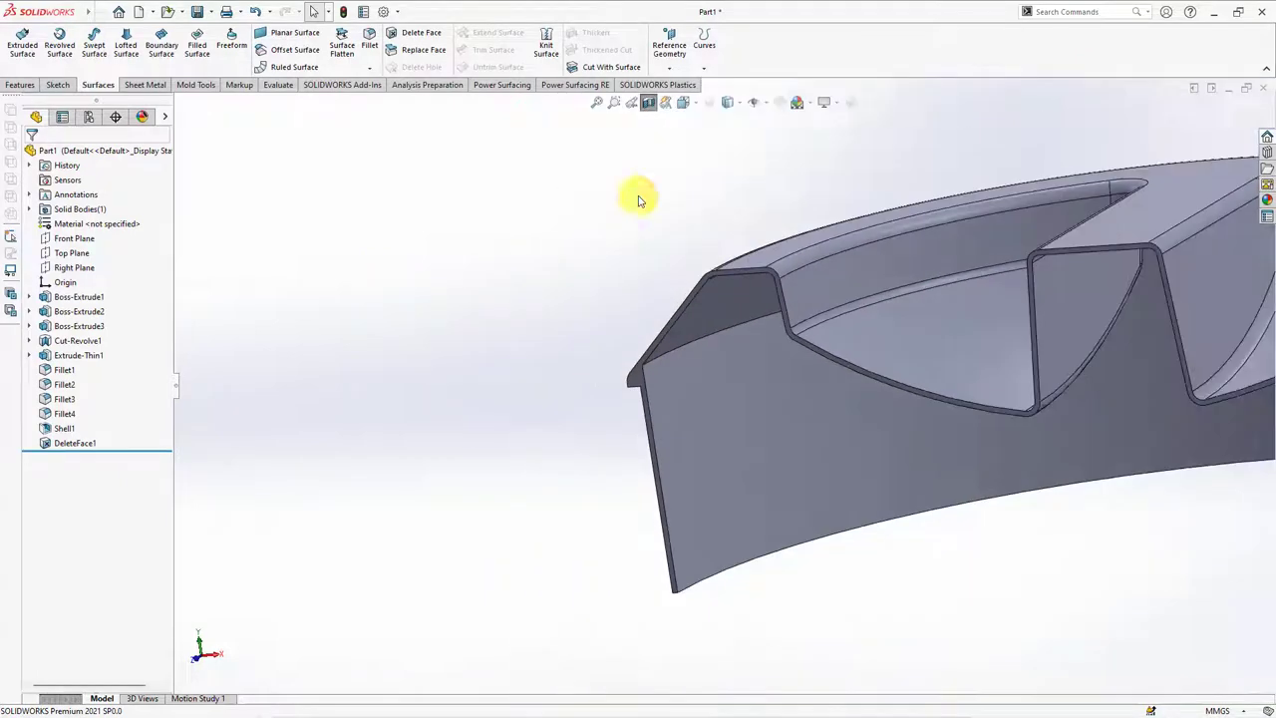
click(646, 105)
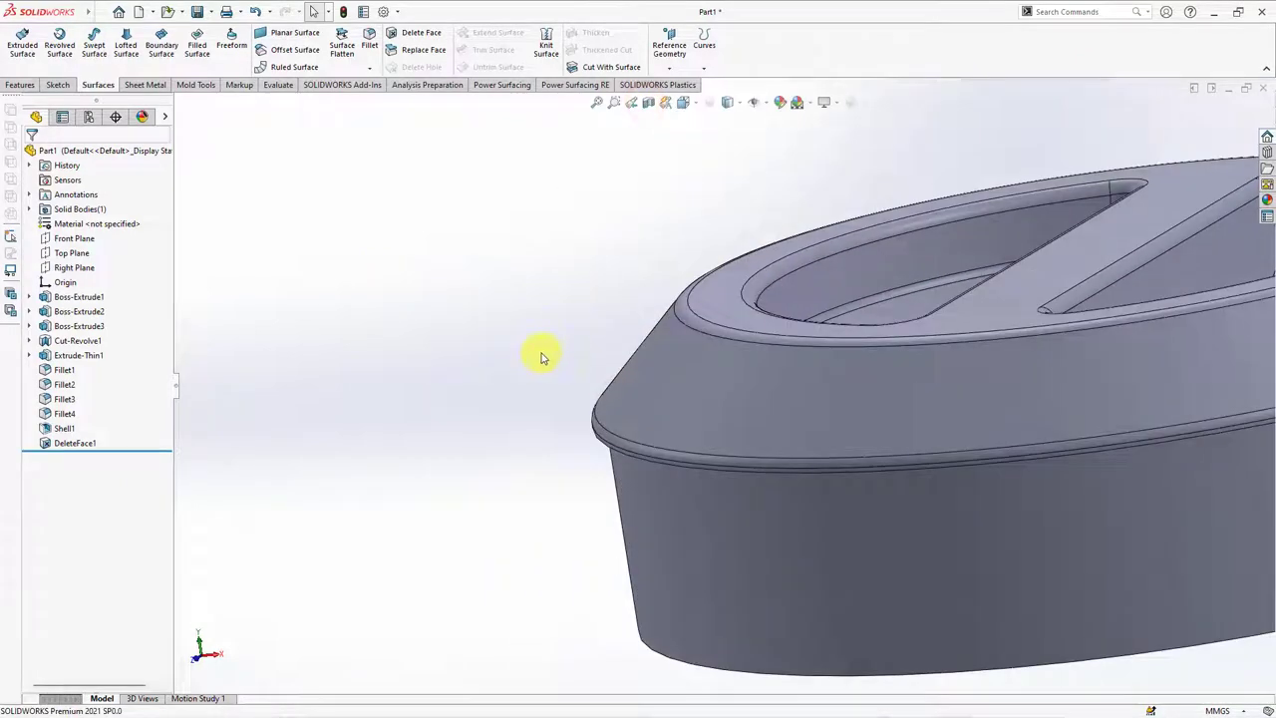
scroll(541, 357, up, 3)
mouse_move(528, 385)
middle_down()
mouse_move(527, 344)
mouse_move(768, 501)
middle_up()
scroll(652, 406, down, 3)
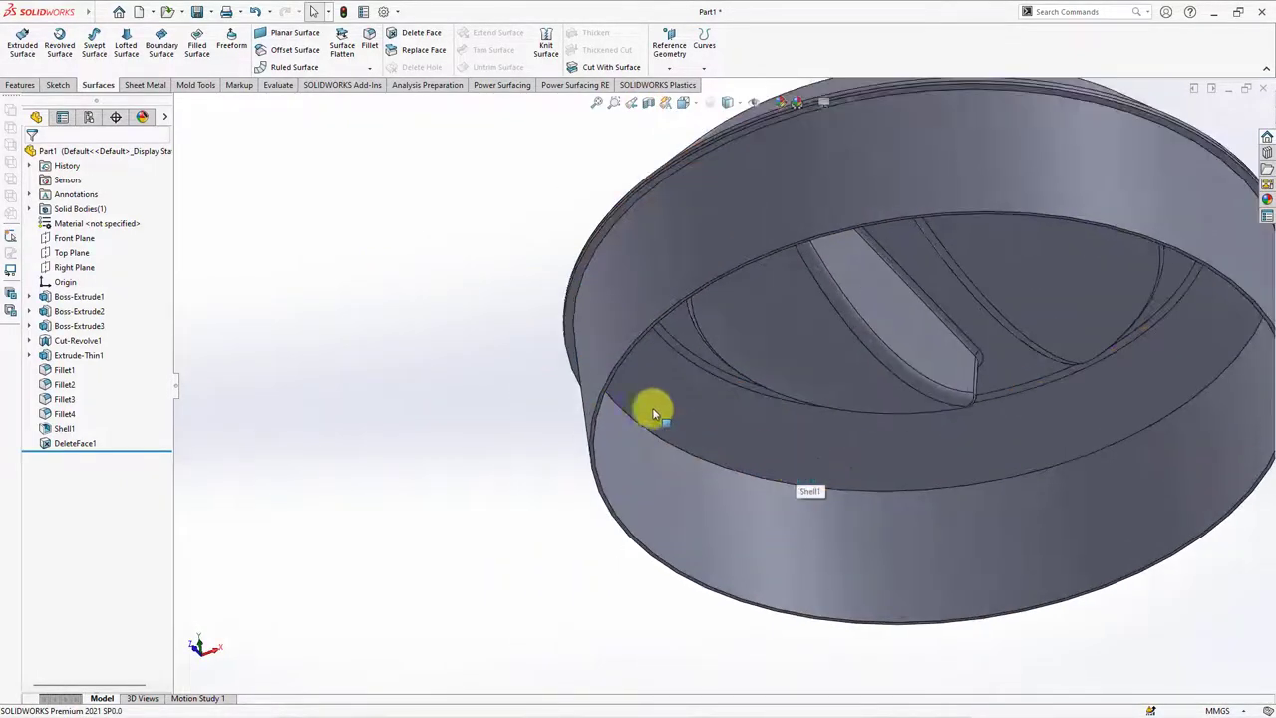
click(21, 86)
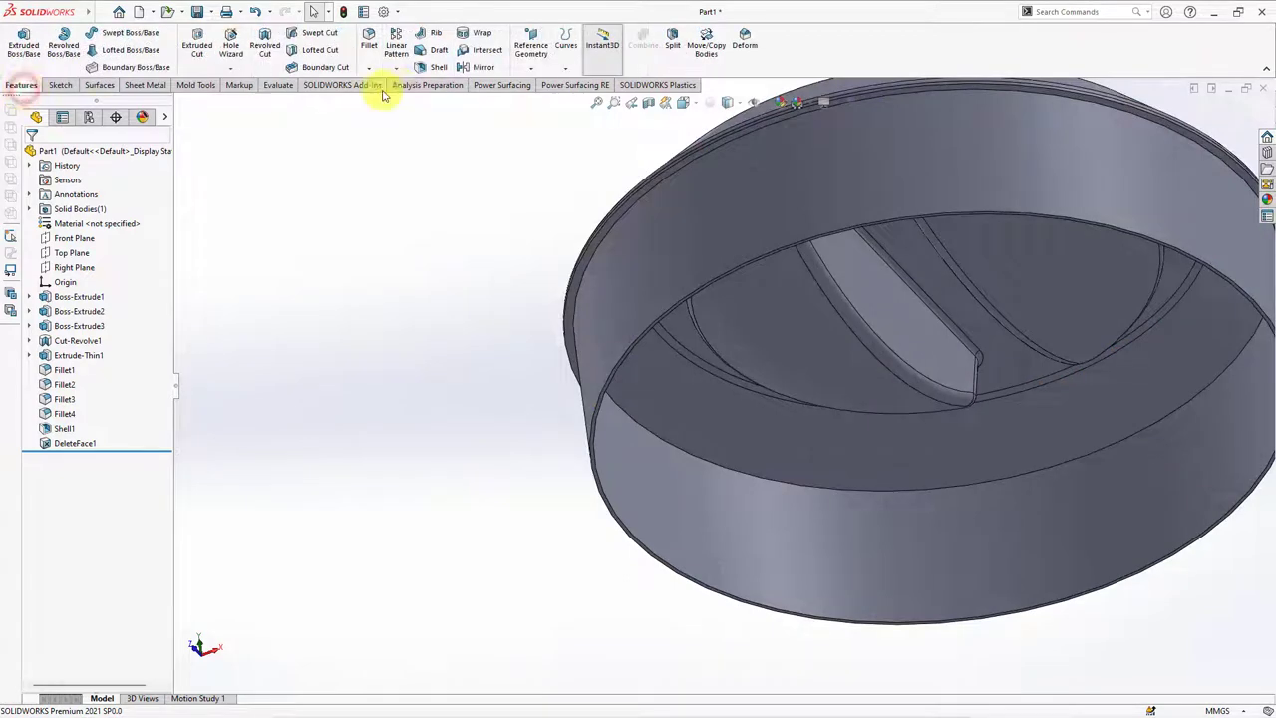
Step: Draft the lid's outer side wall at 1°, using the rim face as neutral plane
click(430, 50)
scroll(612, 413, down, 3)
click(577, 429)
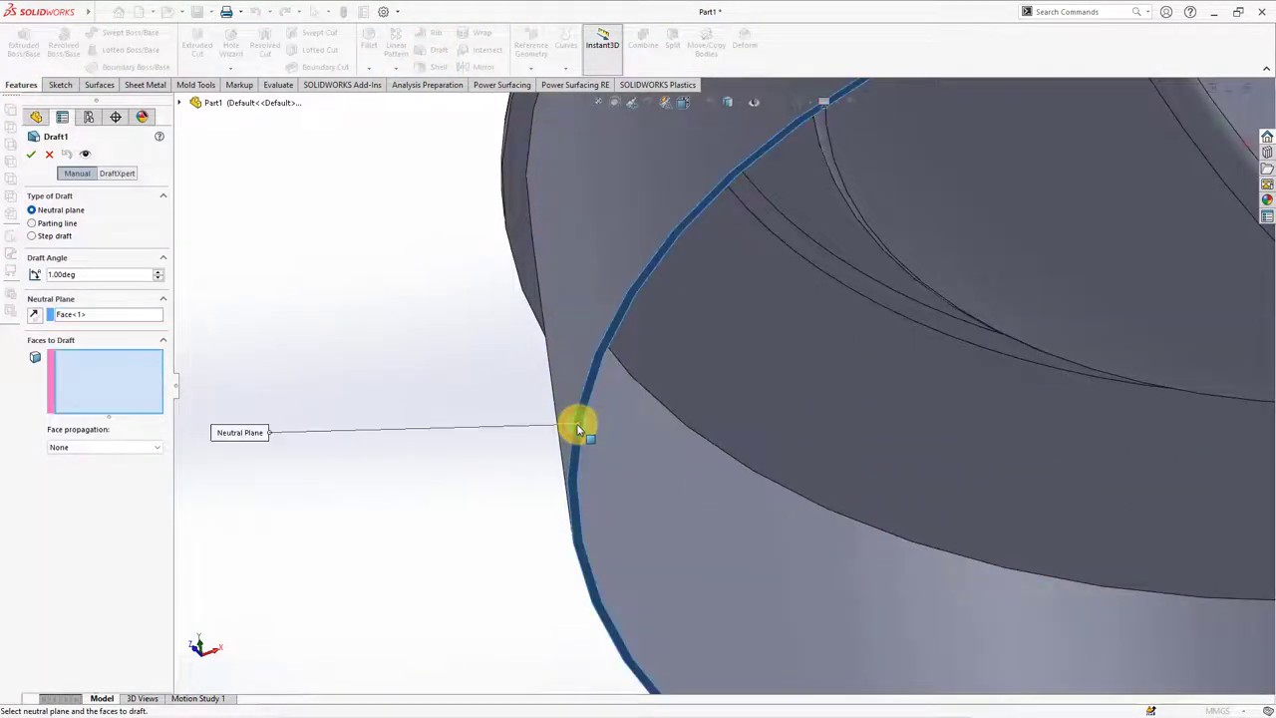
click(634, 477)
scroll(634, 477, up, 5)
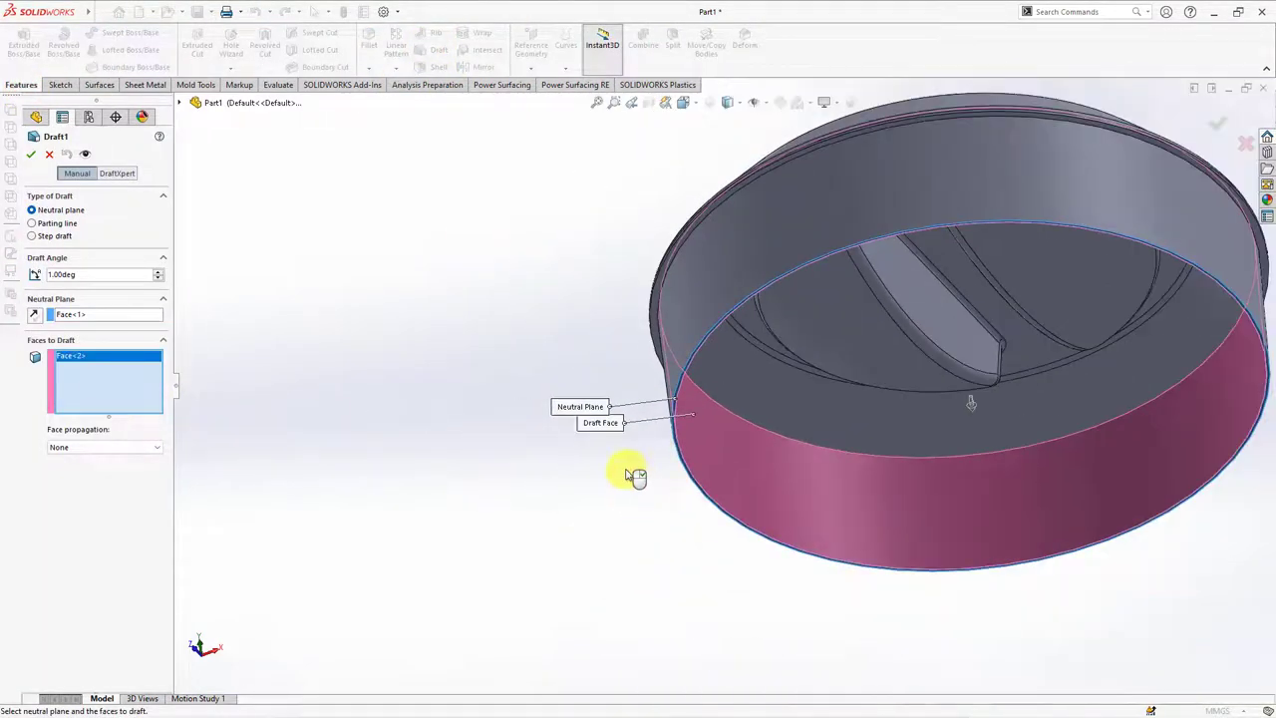
click(31, 155)
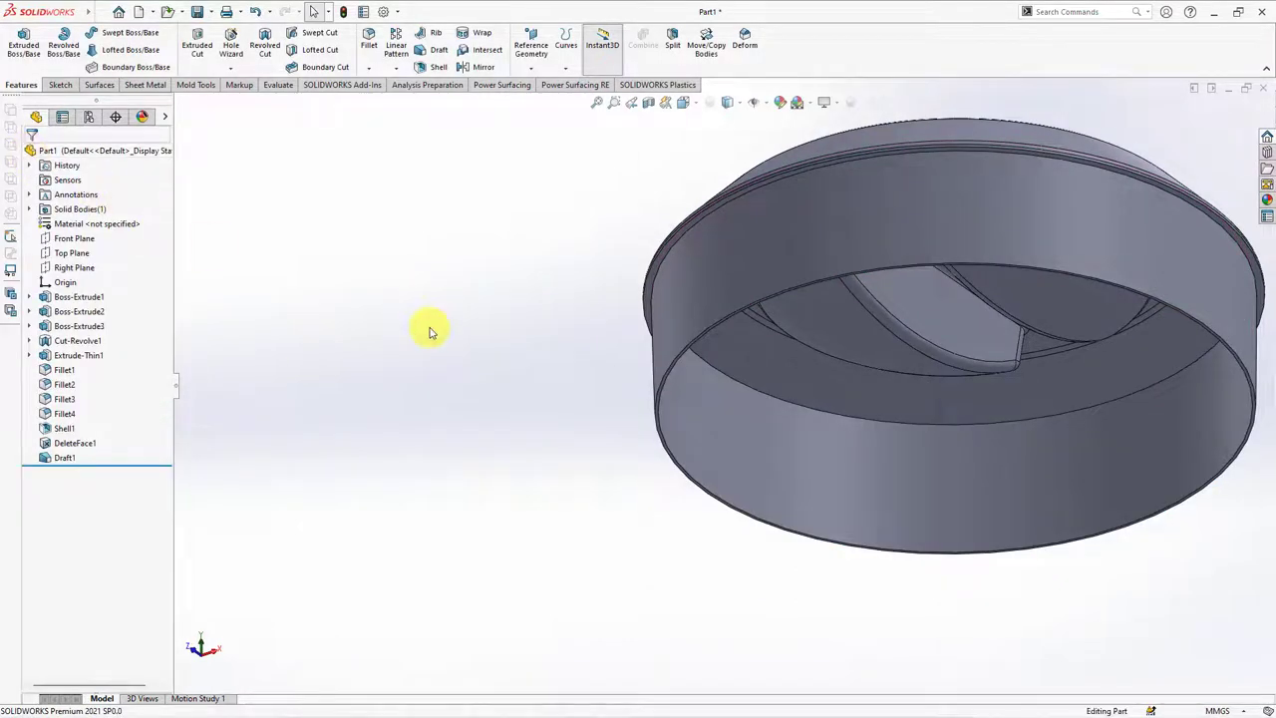
scroll(513, 285, up, 3)
mouse_move(513, 285)
middle_down()
mouse_move(495, 433)
mouse_move(515, 433)
middle_up()
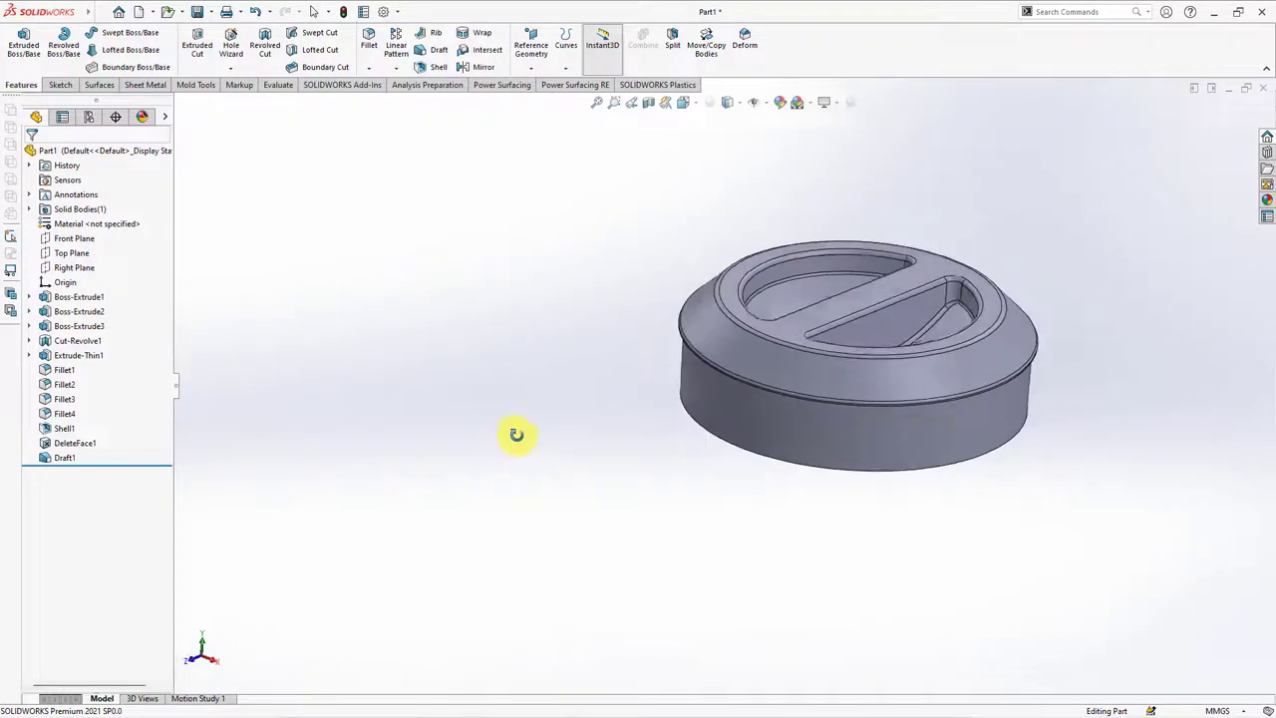
Step: Start a Front Plane sketch with a centerline from the origin to the lid's bottom edge
click(62, 239)
click(85, 213)
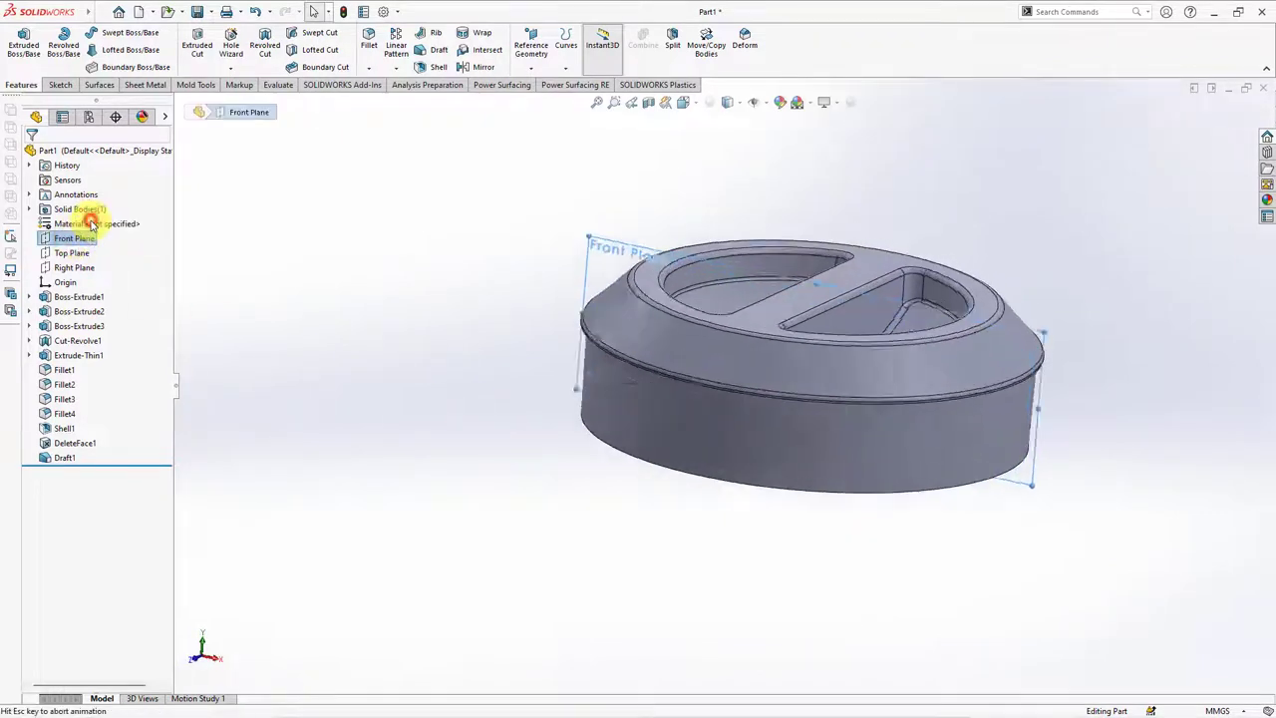
click(98, 33)
click(118, 78)
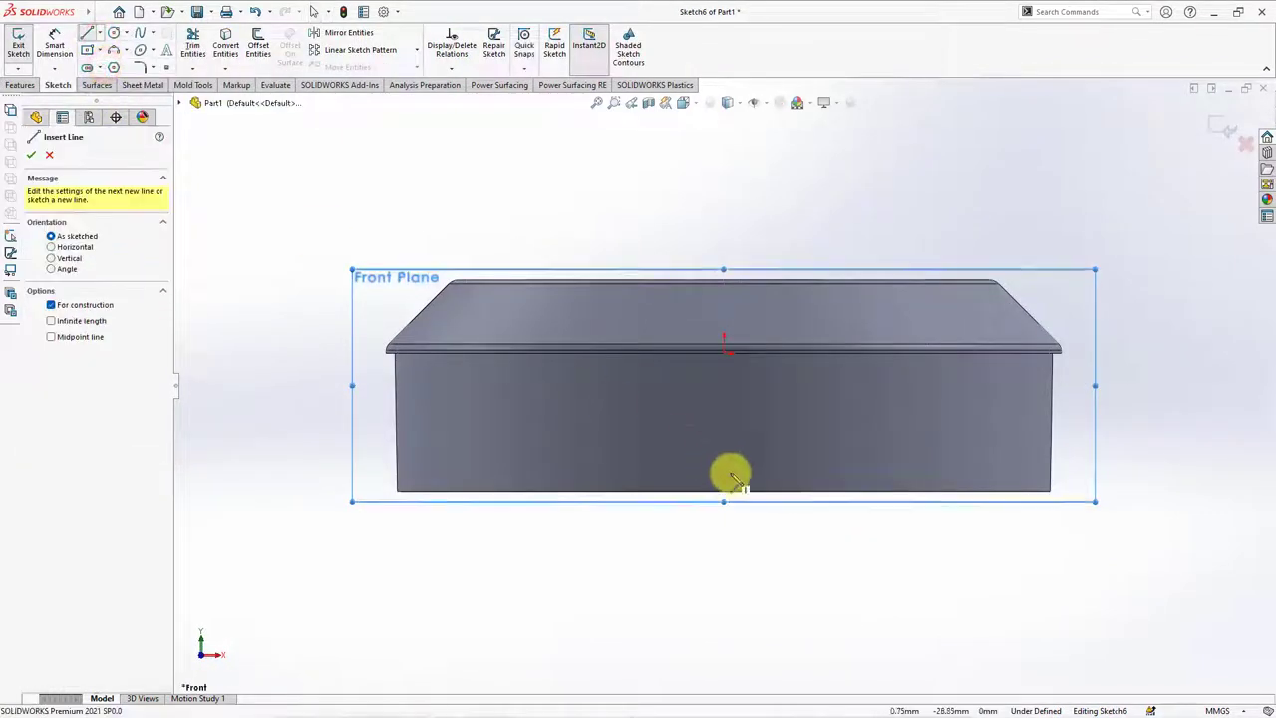
click(725, 351)
click(724, 491)
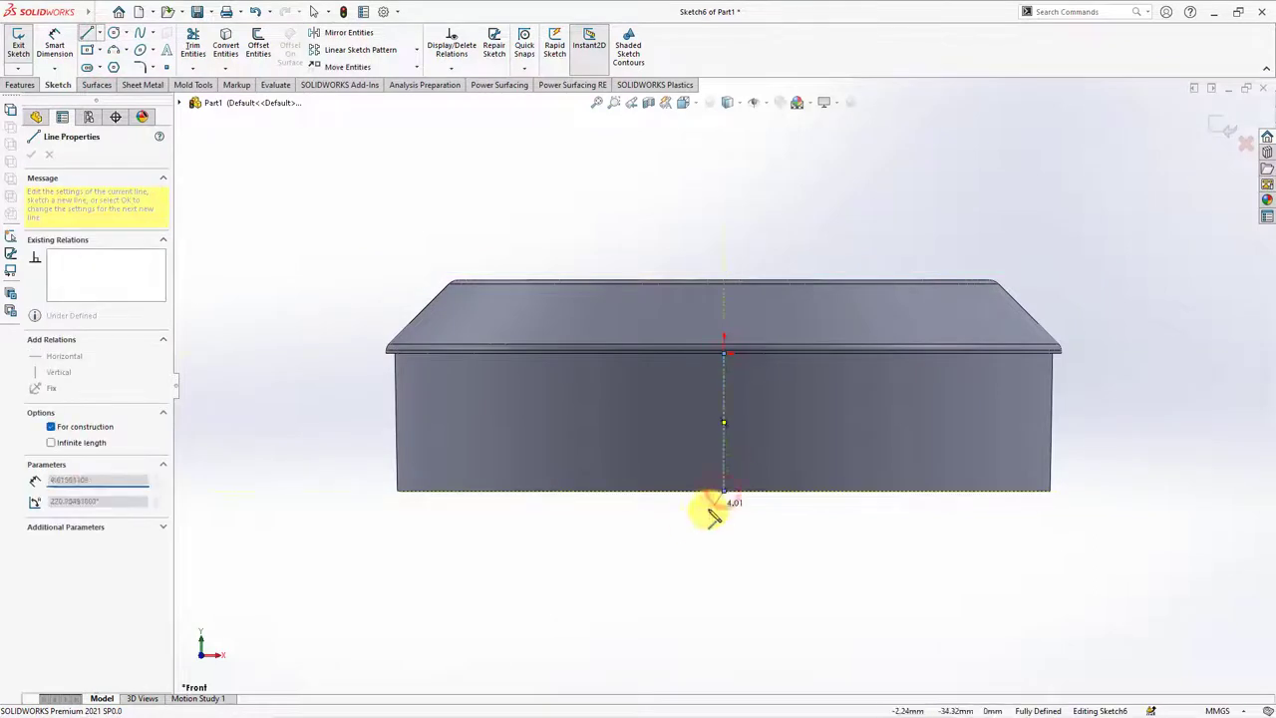
key(Escape)
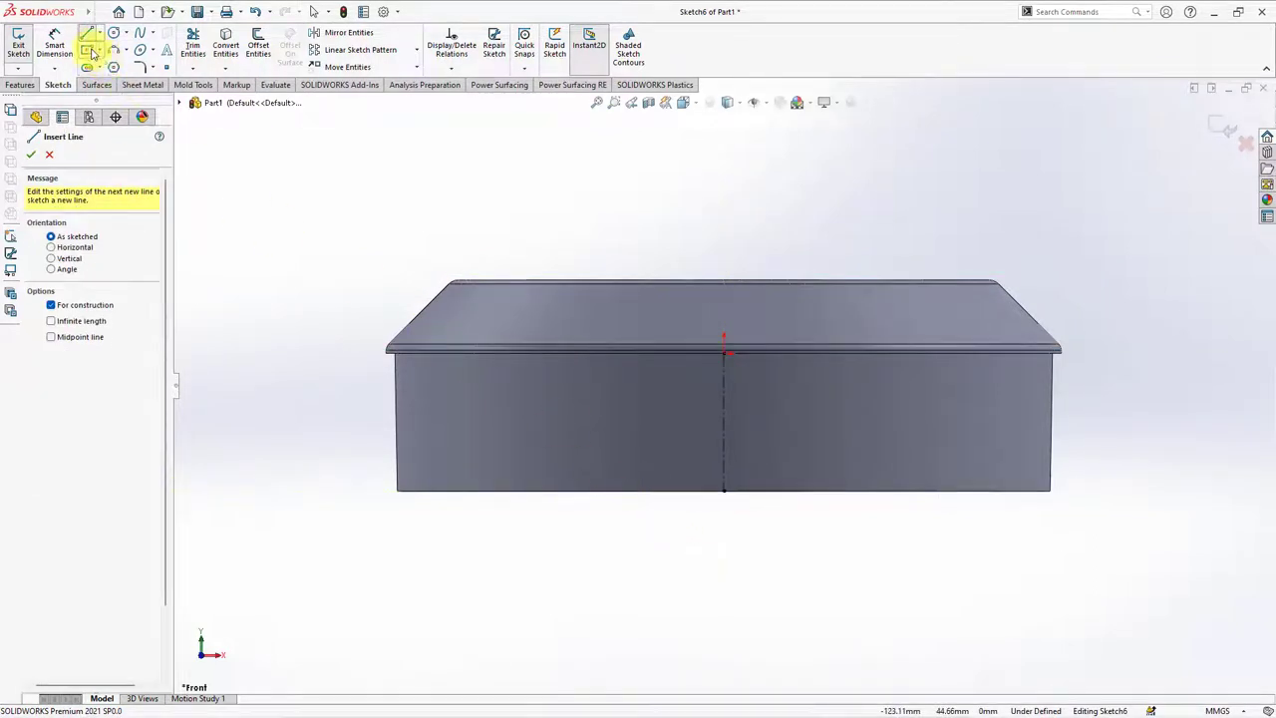
Step: Draw a center rectangle on the centerline, 5 mm above the part's bottom edge
click(101, 52)
click(112, 79)
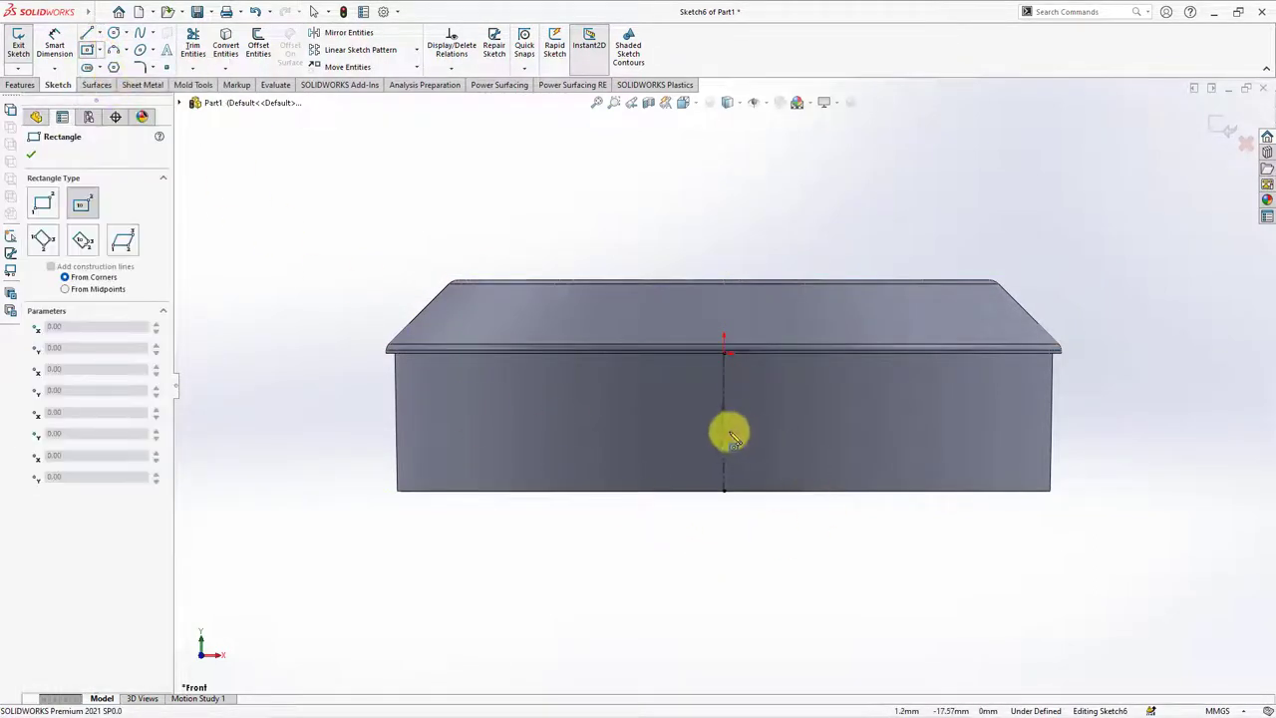
drag(725, 429, 801, 386)
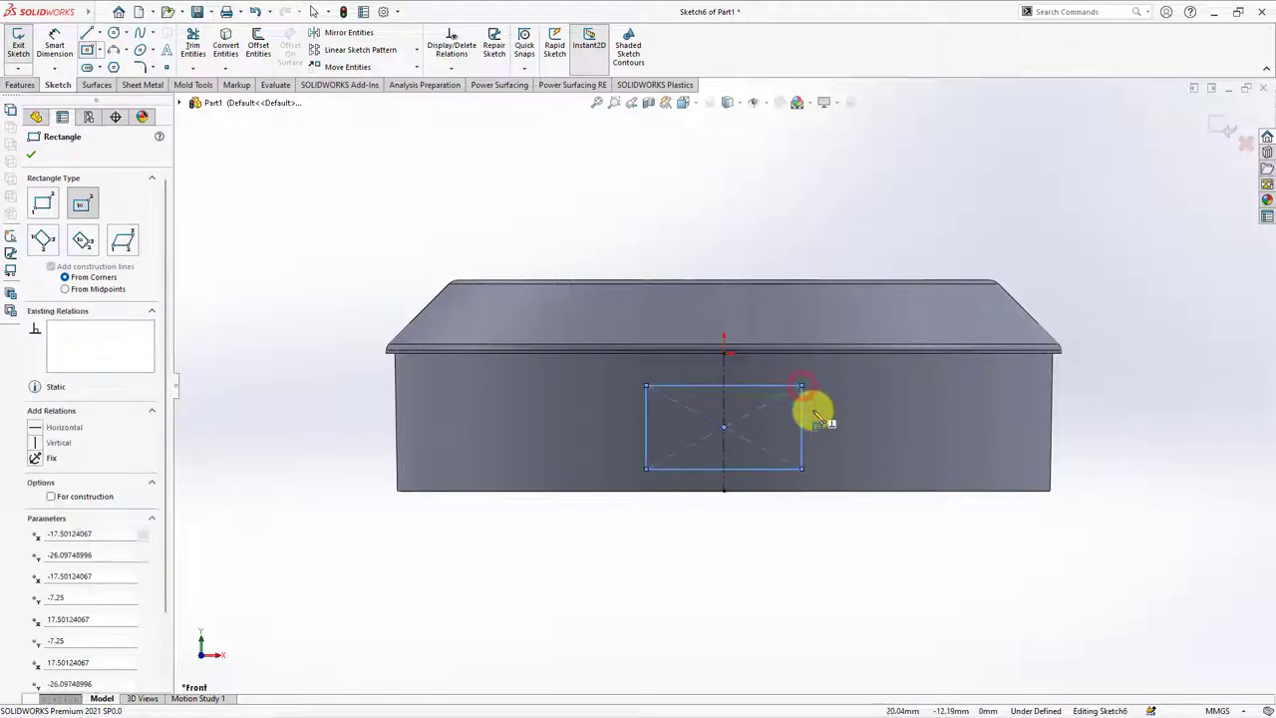
click(55, 45)
click(775, 468)
click(835, 489)
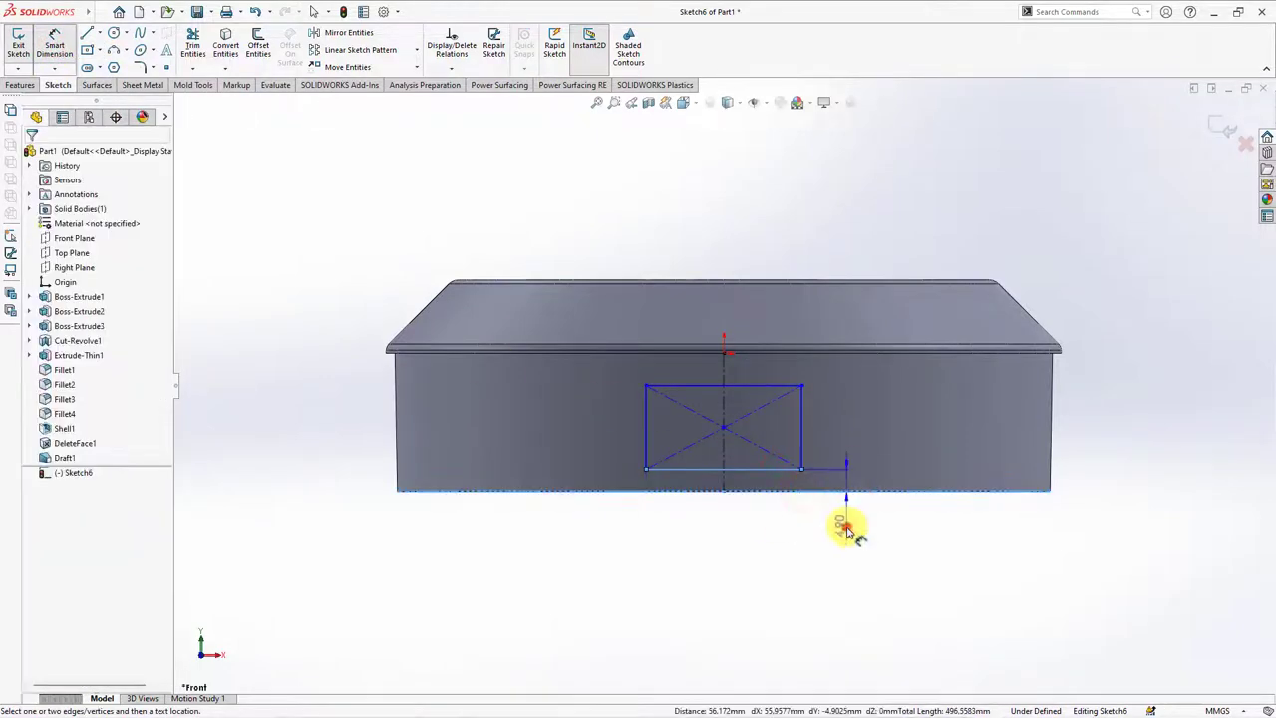
click(845, 528)
text(5)
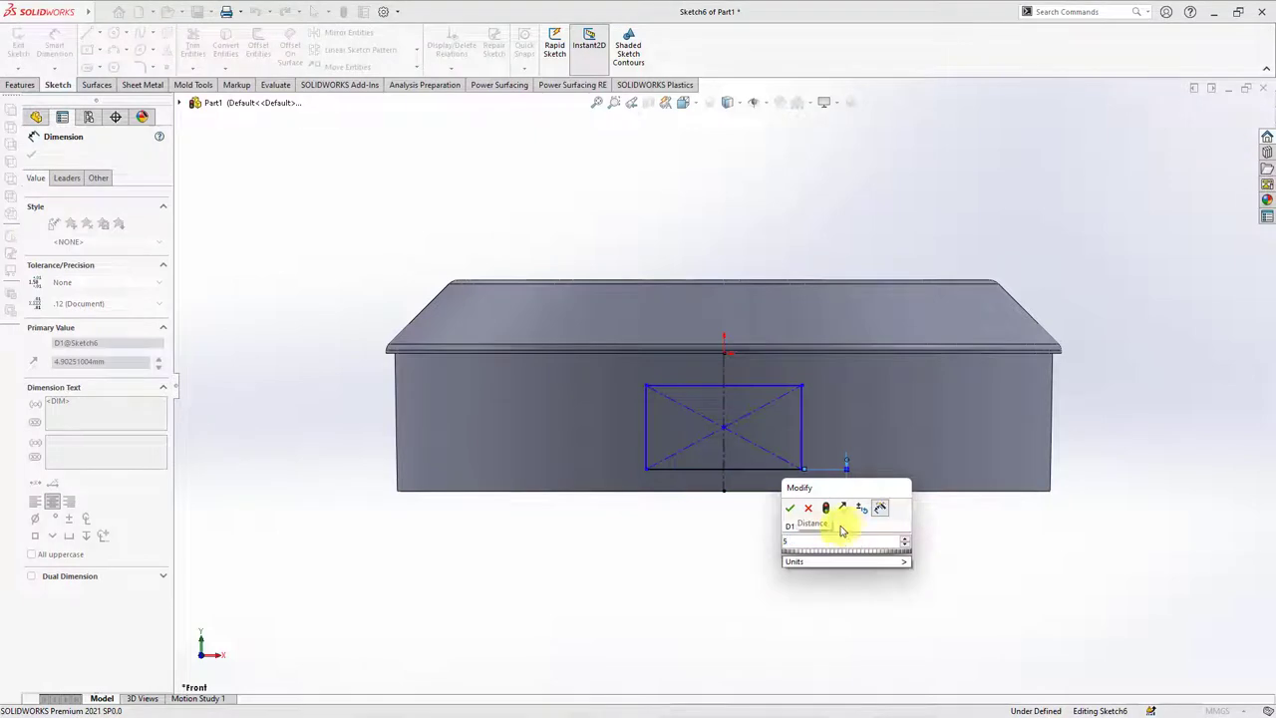
click(790, 508)
Step: Dimension the rectangle to 20 mm high and 35 mm wide
click(805, 435)
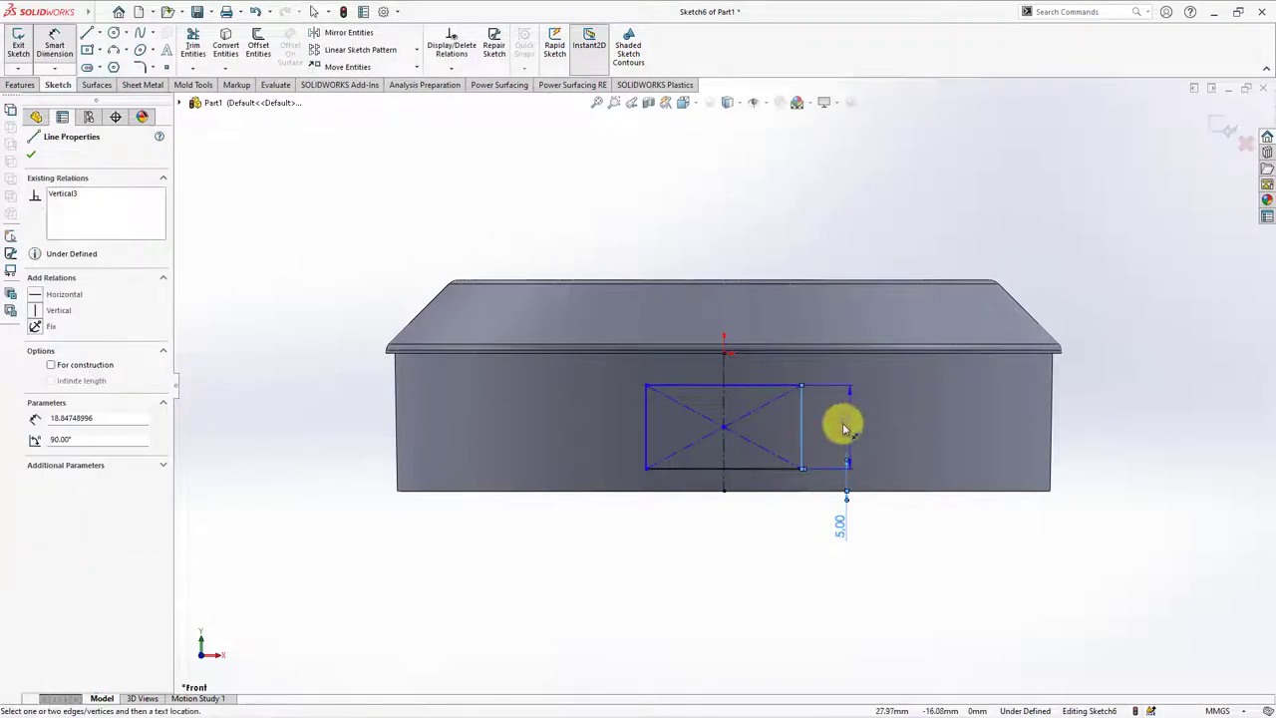
click(845, 430)
text(20)
click(789, 409)
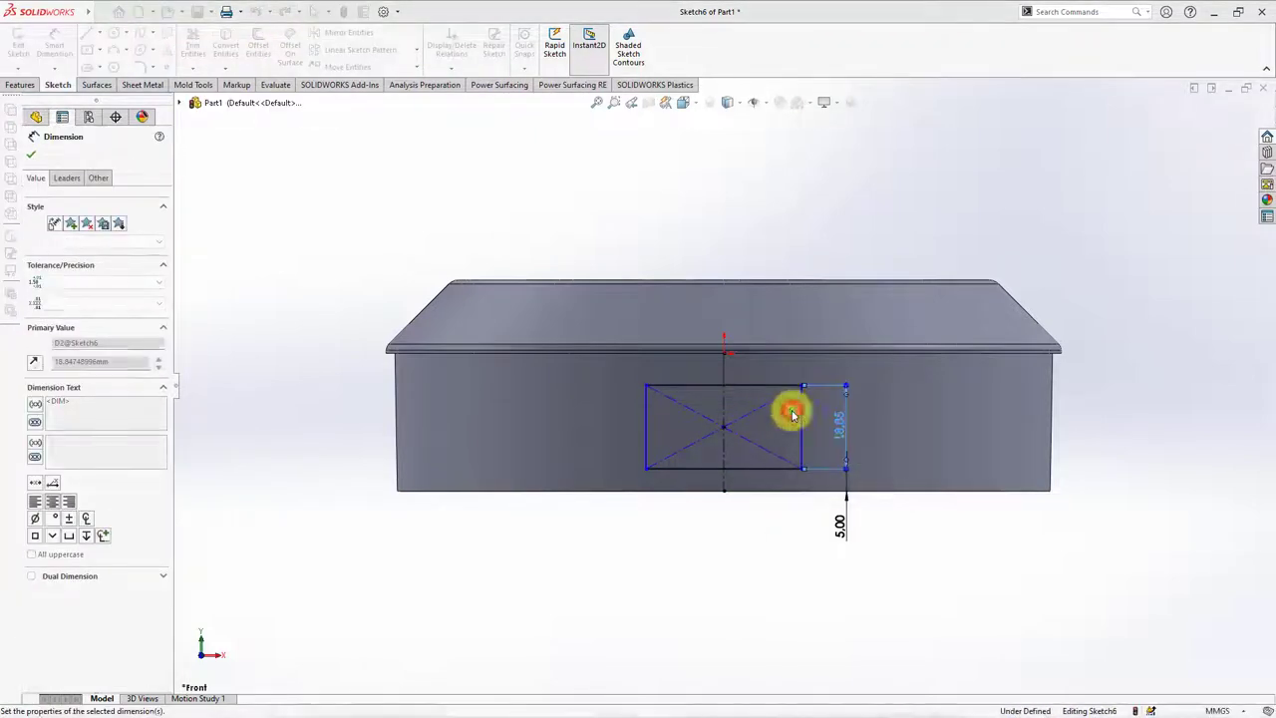
click(772, 380)
click(746, 259)
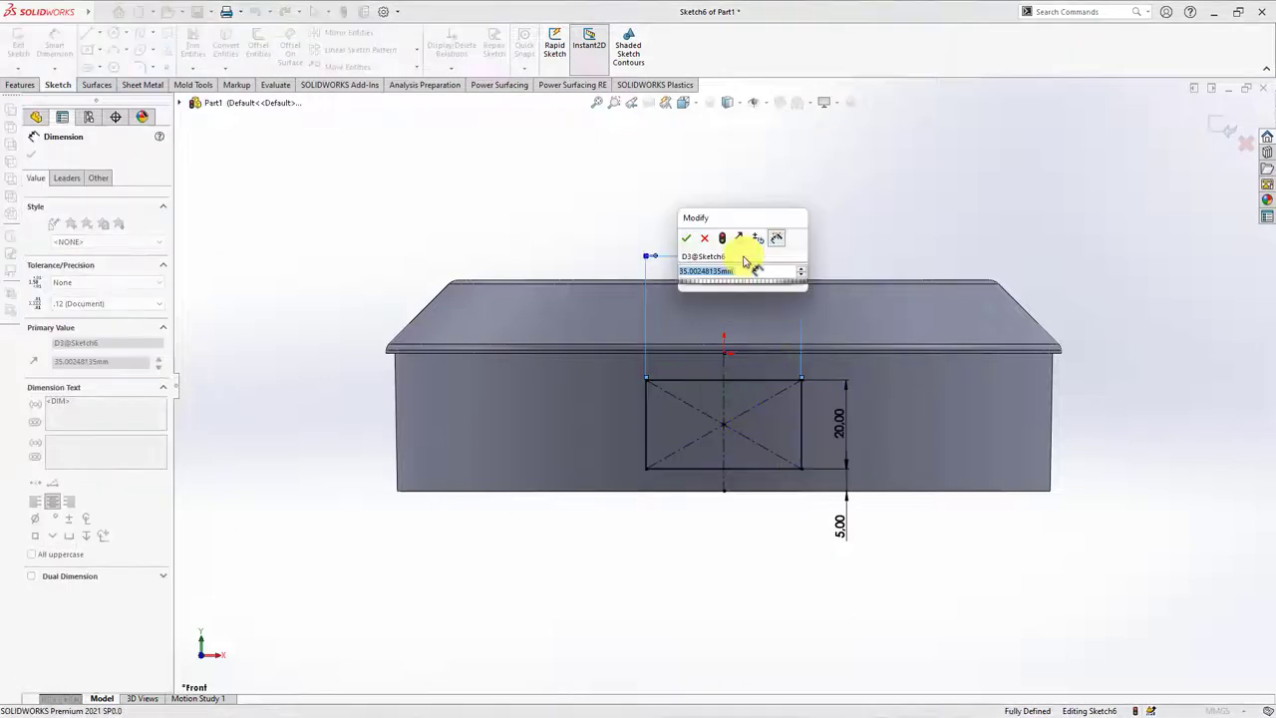
text(35)
click(687, 241)
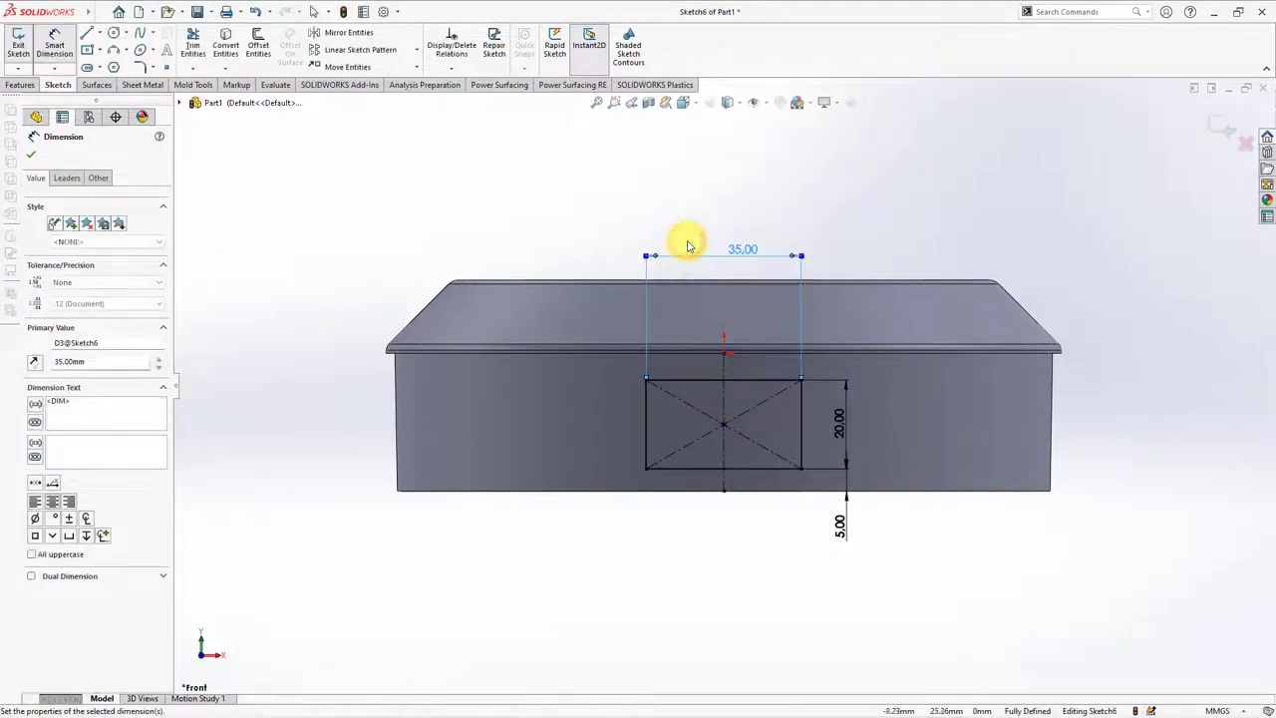
click(635, 207)
Step: Fillet all four rectangle corners with a 3 mm radius
click(139, 67)
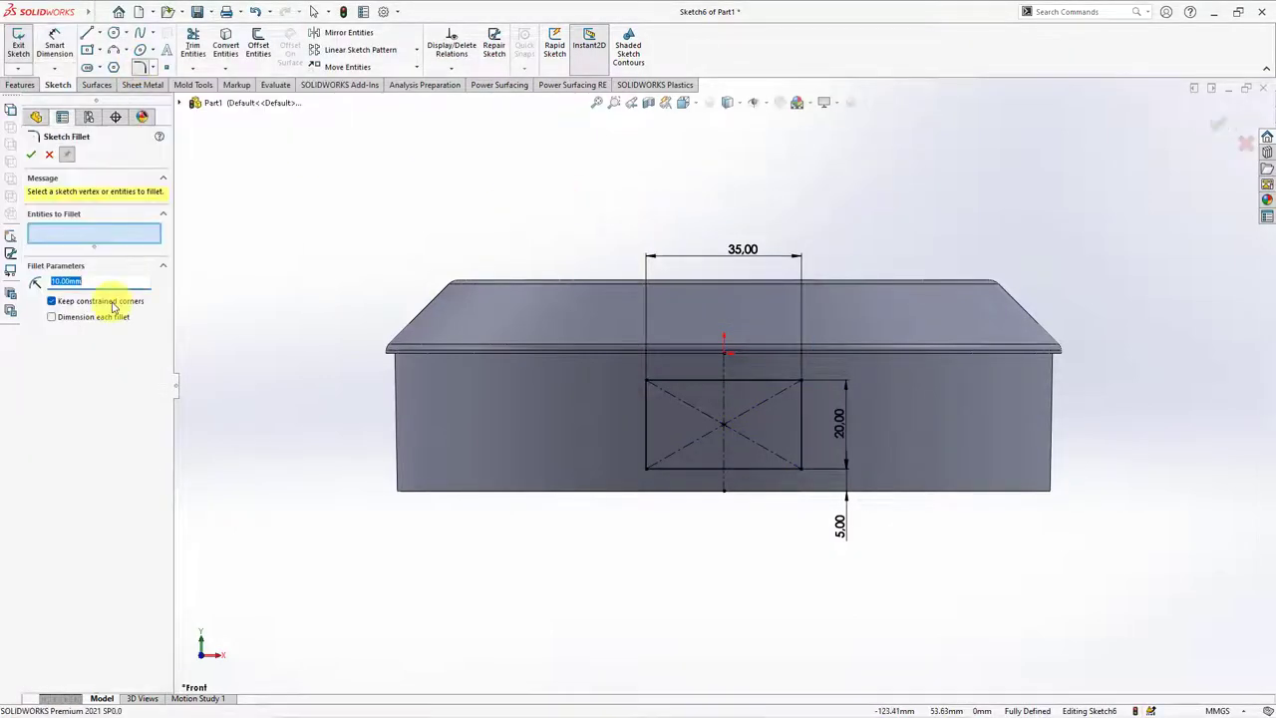
click(648, 384)
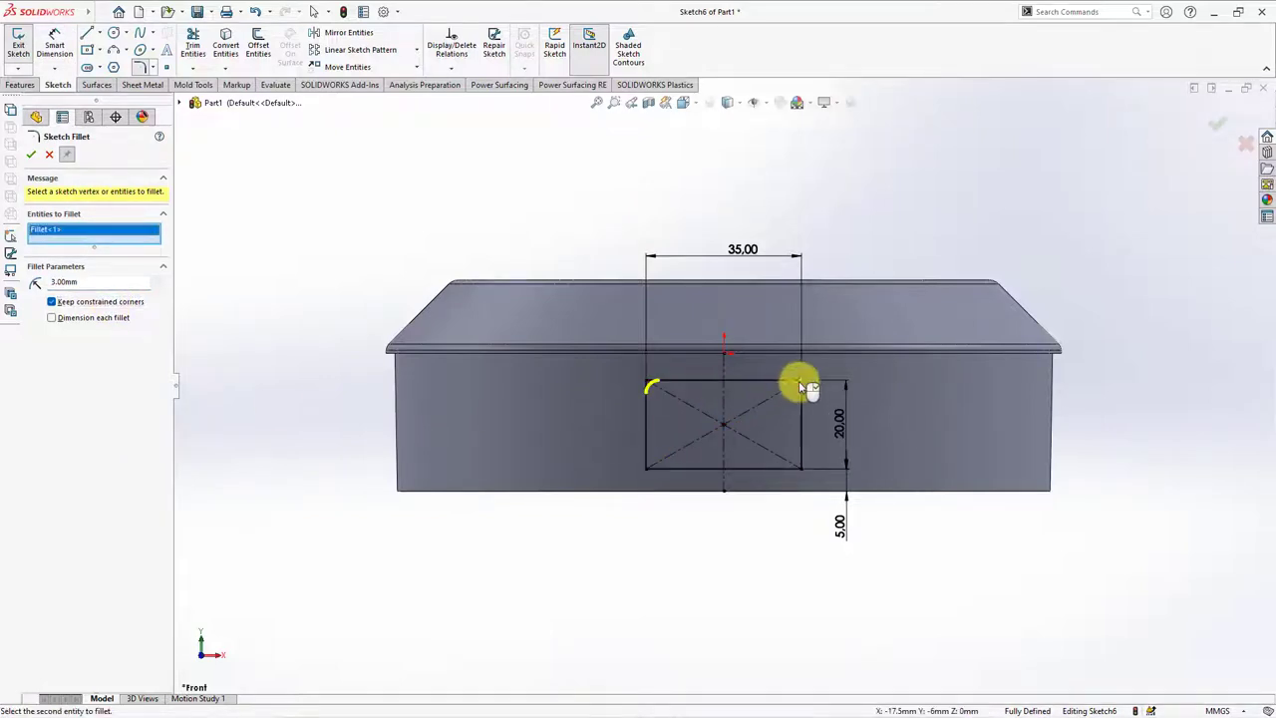
click(800, 383)
click(800, 464)
click(648, 466)
key(Return)
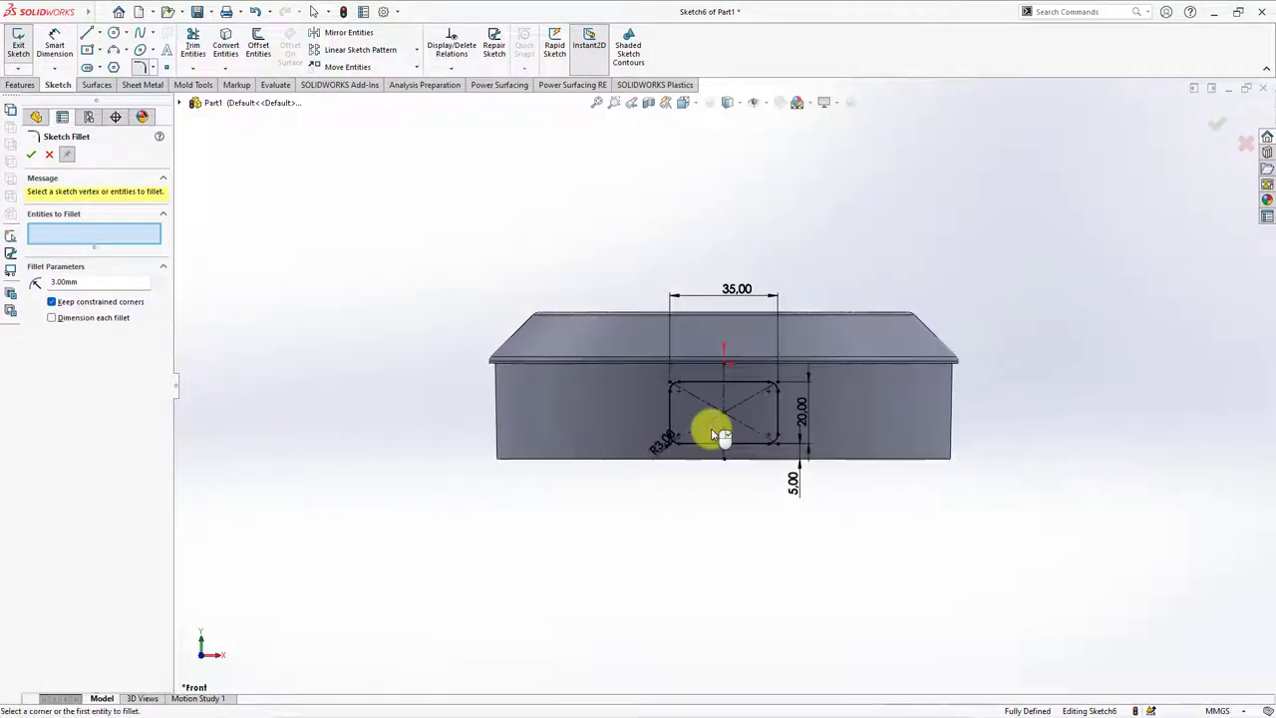
middle_drag(712, 432, 649, 484)
click(31, 153)
Step: Extrude-cut the rounded rectangle from the cylindrical side face up to the bottom face
click(22, 88)
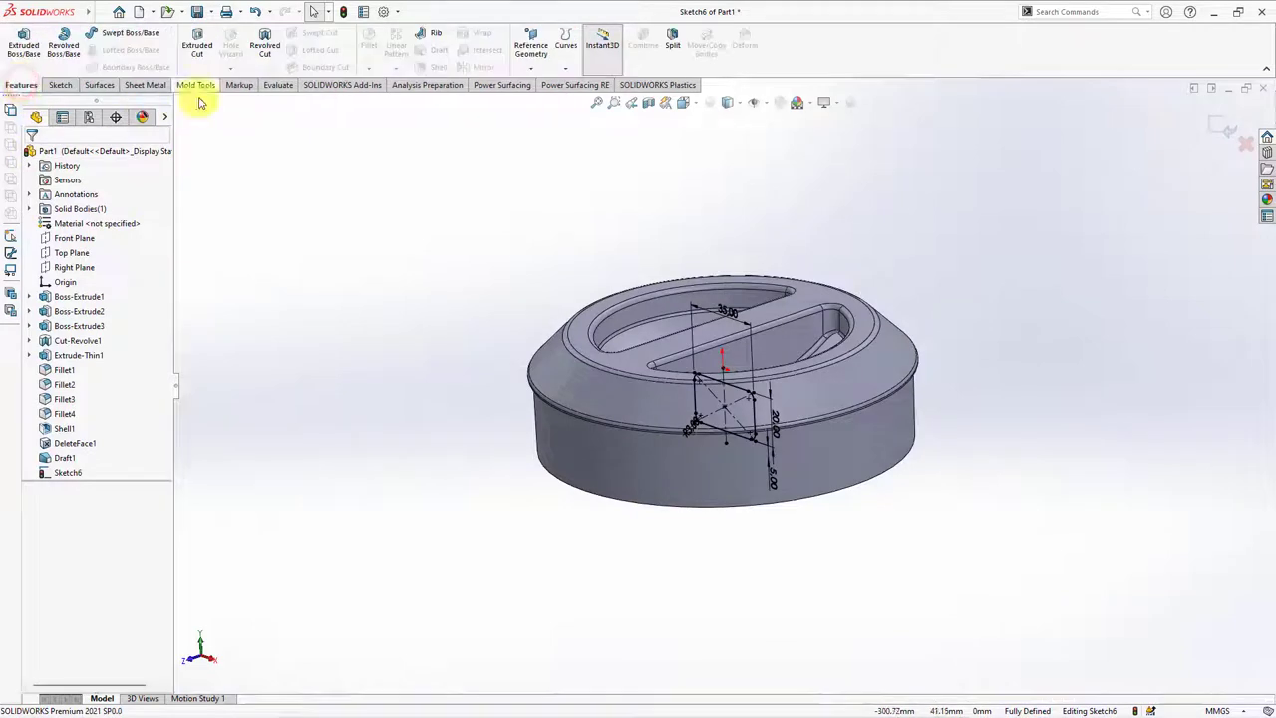
click(197, 45)
click(91, 194)
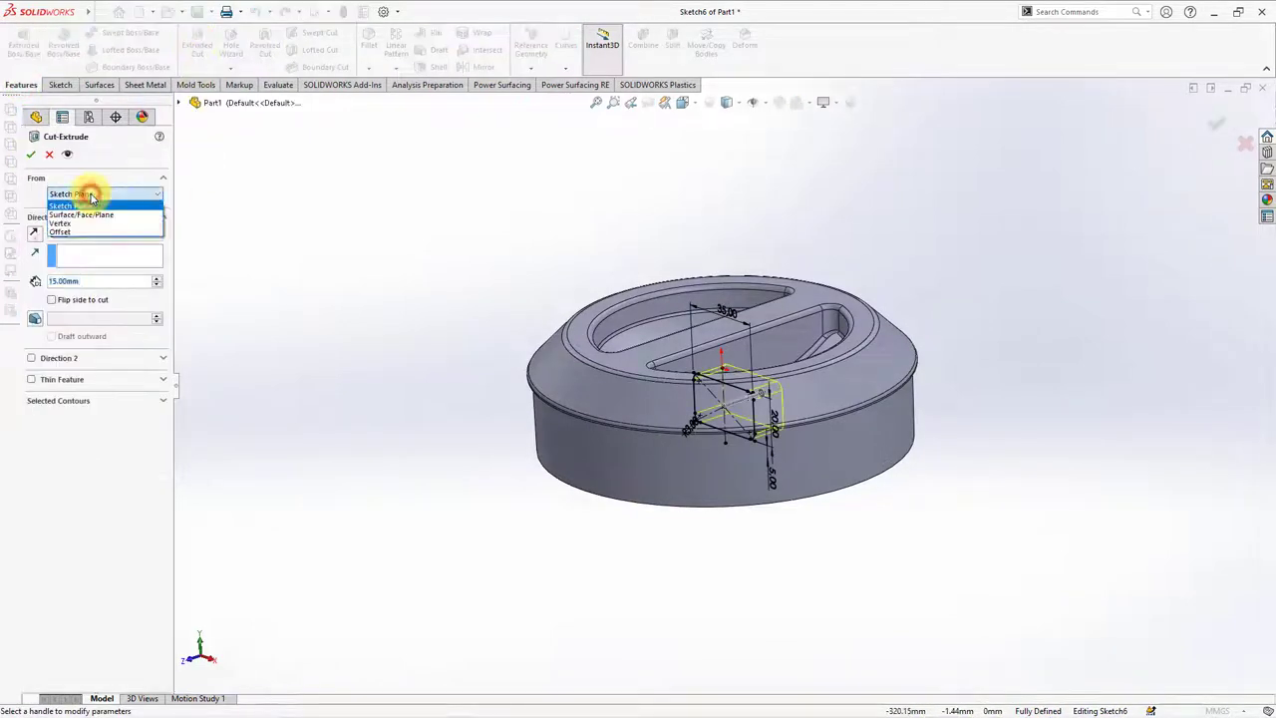
click(94, 215)
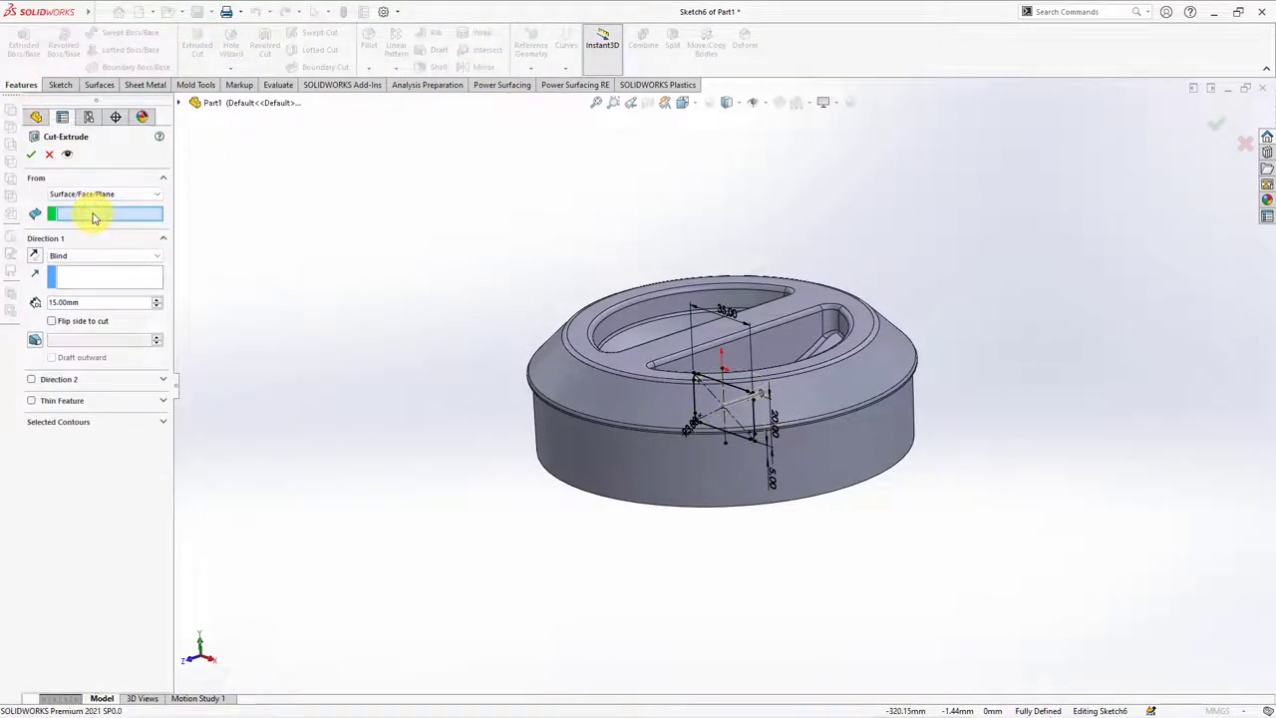
click(591, 471)
click(90, 256)
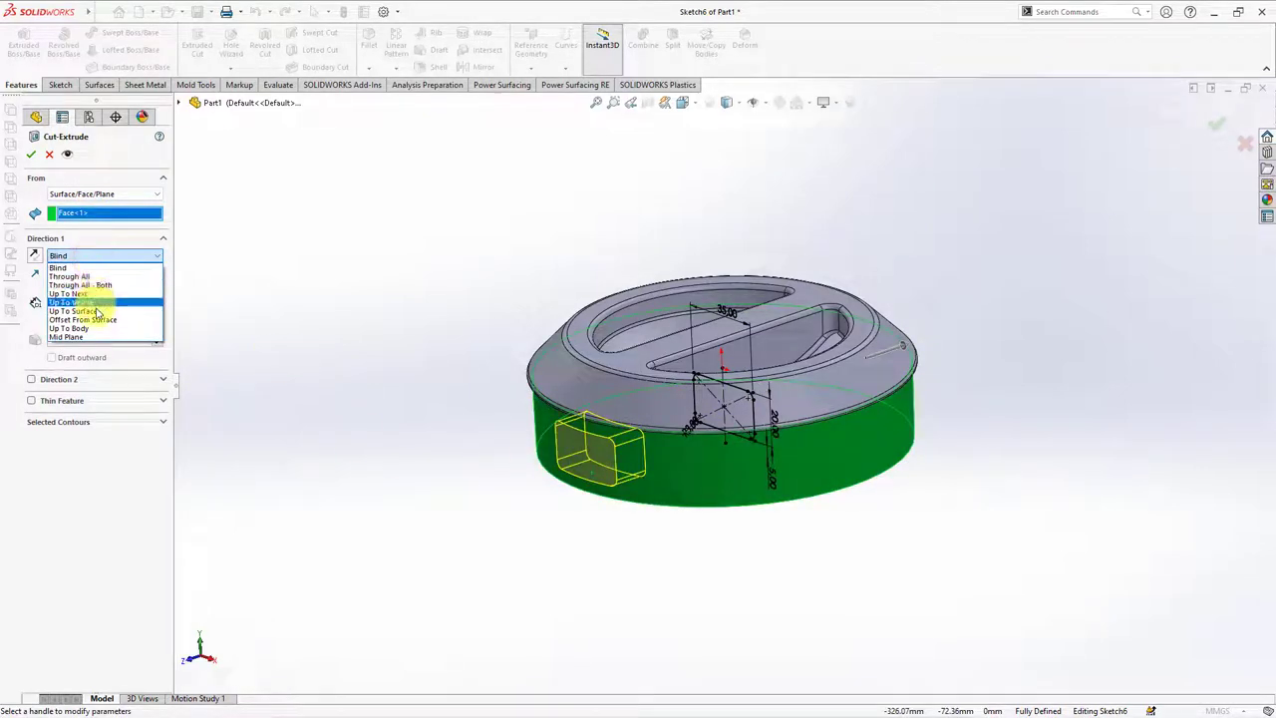
click(80, 317)
click(594, 467)
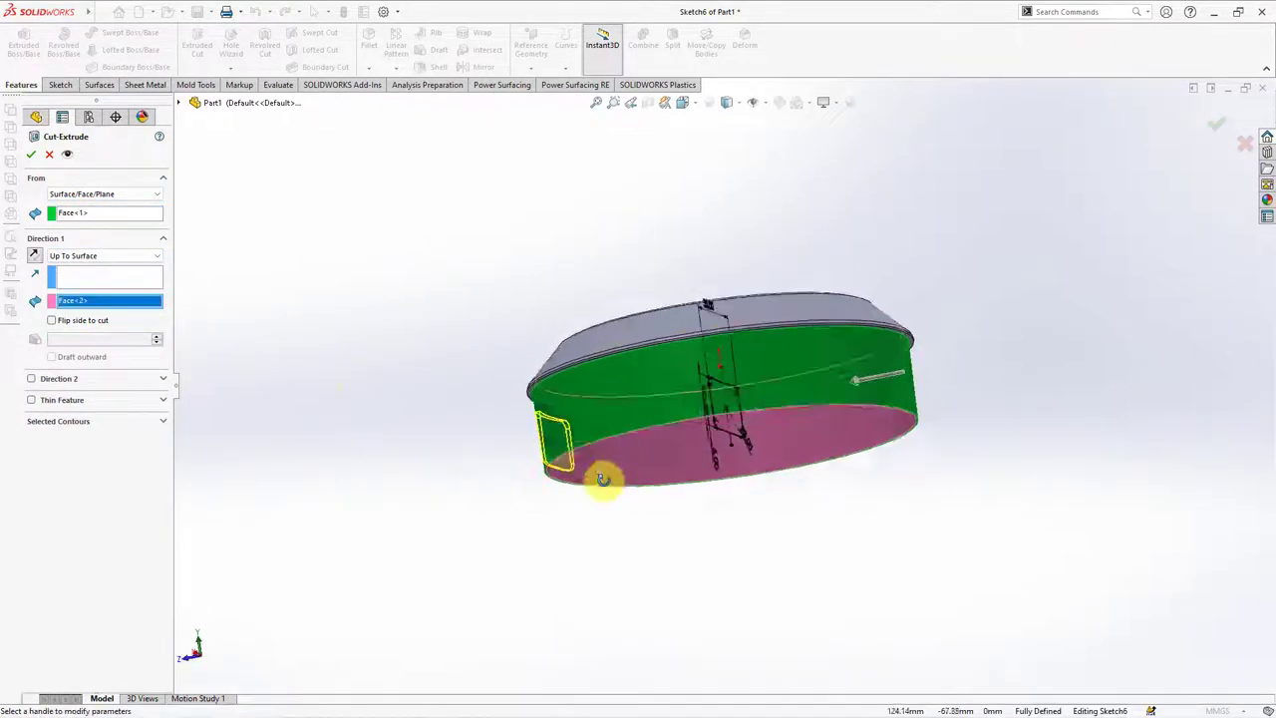
click(35, 158)
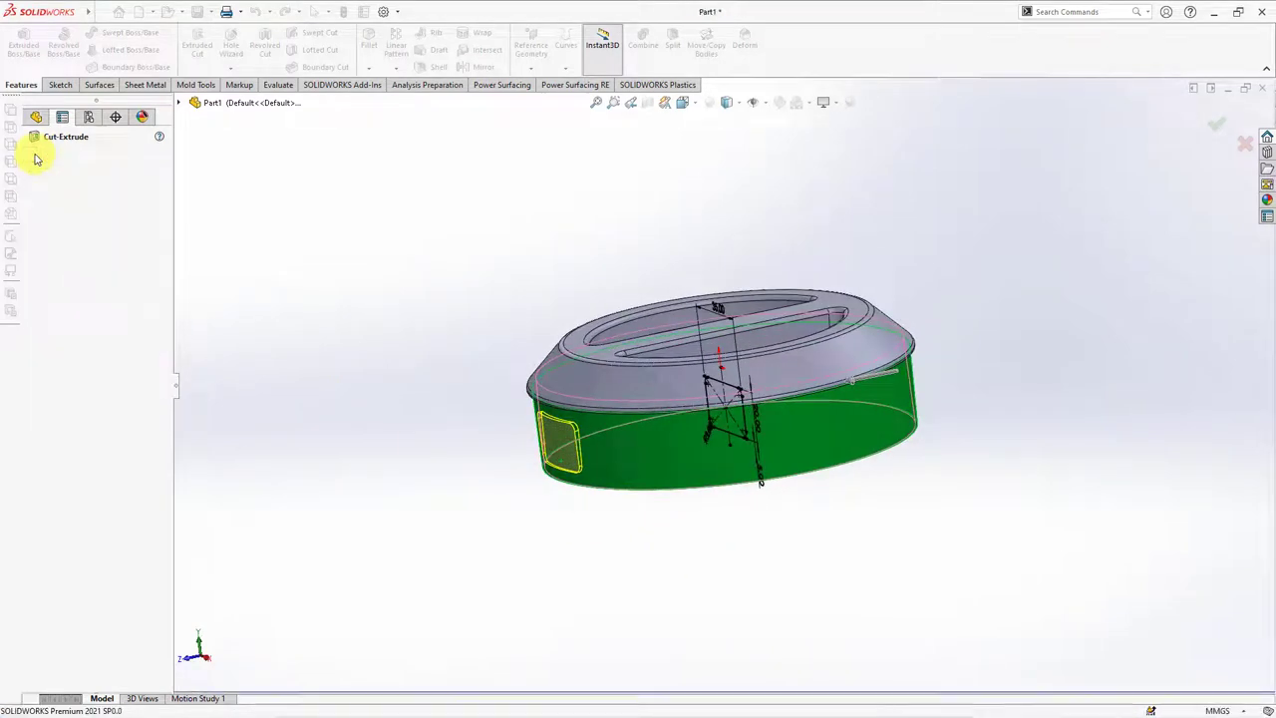
mouse_move(399, 422)
middle_down()
mouse_move(399, 299)
mouse_move(427, 366)
middle_up()
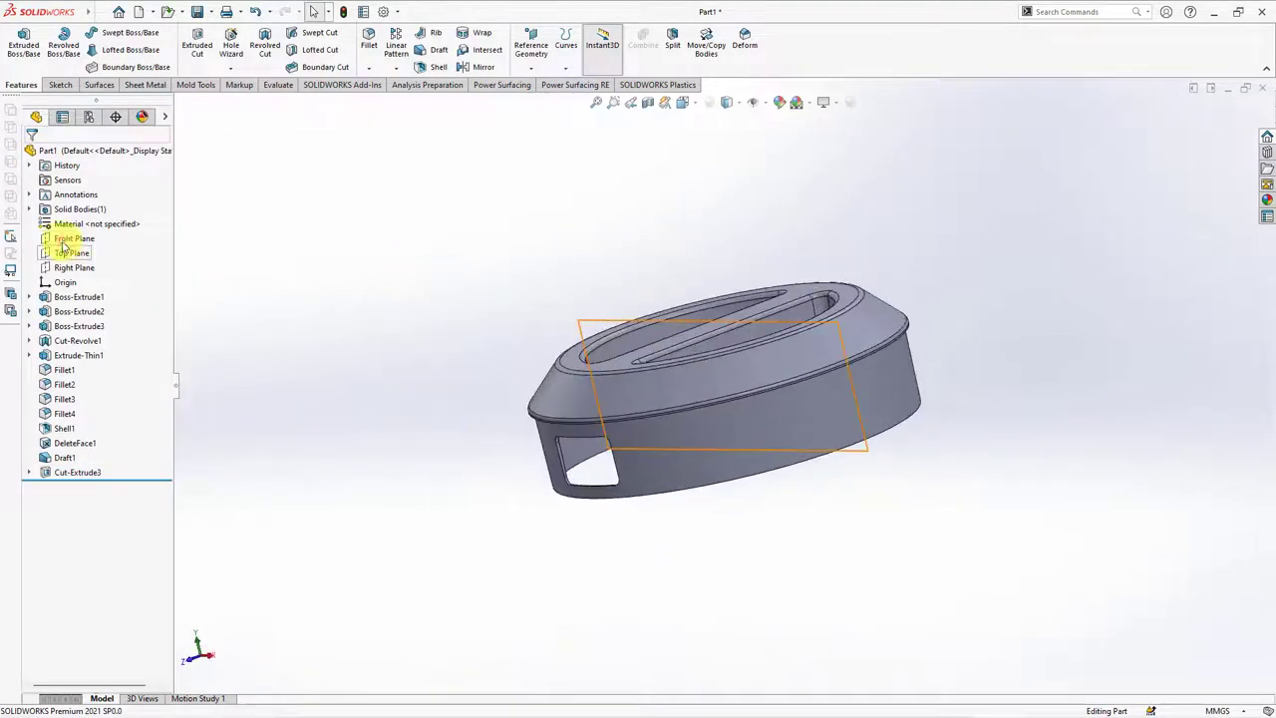
Step: Start a Front Plane sketch with a line from the origin to the bottom edge
click(70, 239)
click(64, 215)
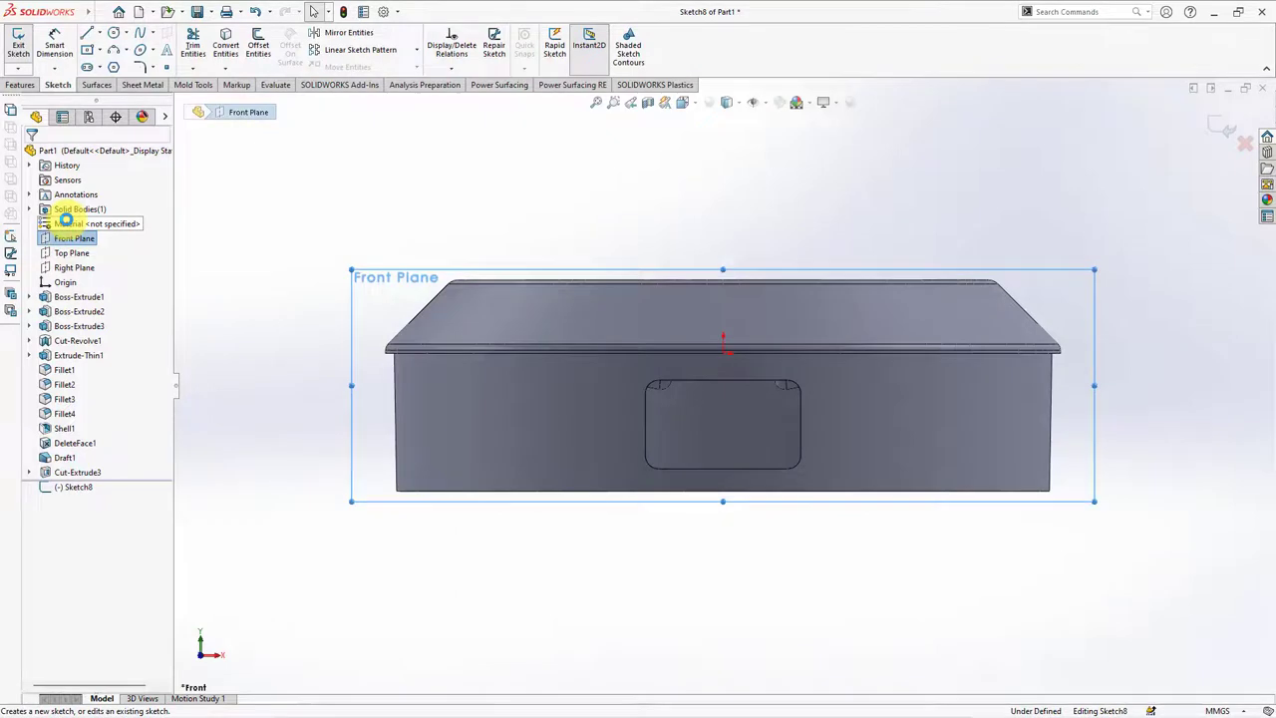
click(87, 33)
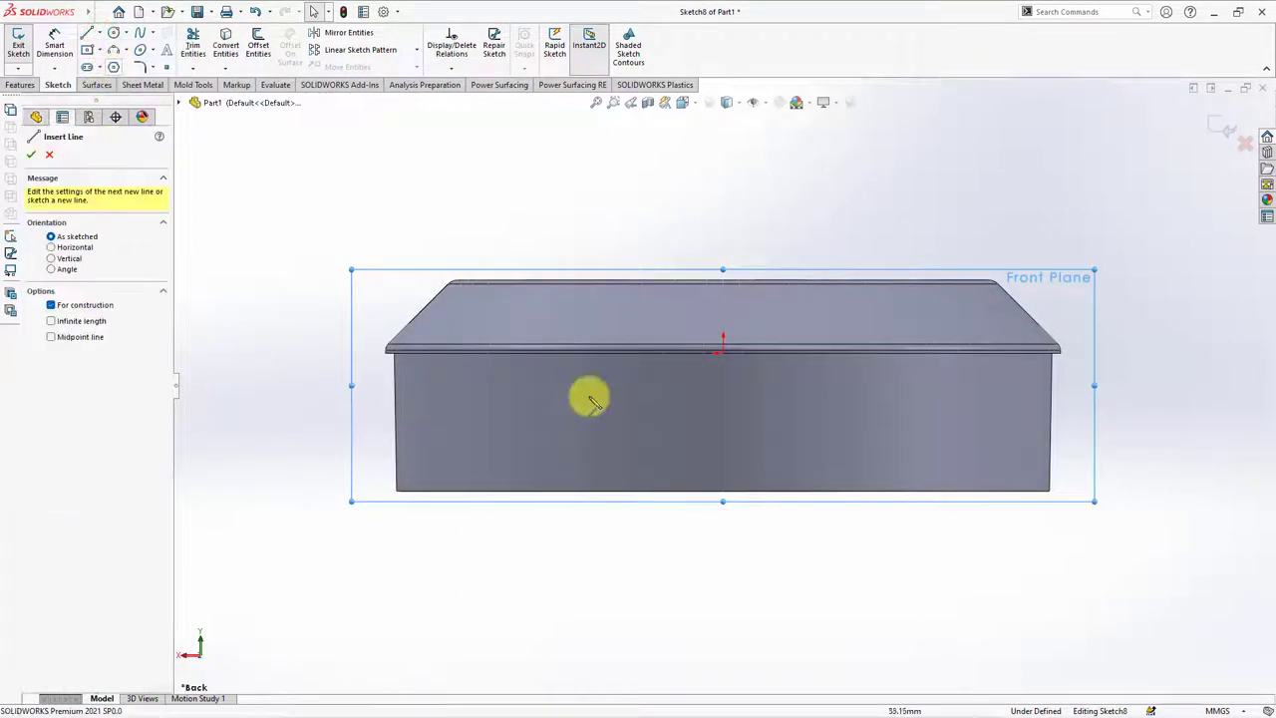
click(724, 352)
double_click(708, 510)
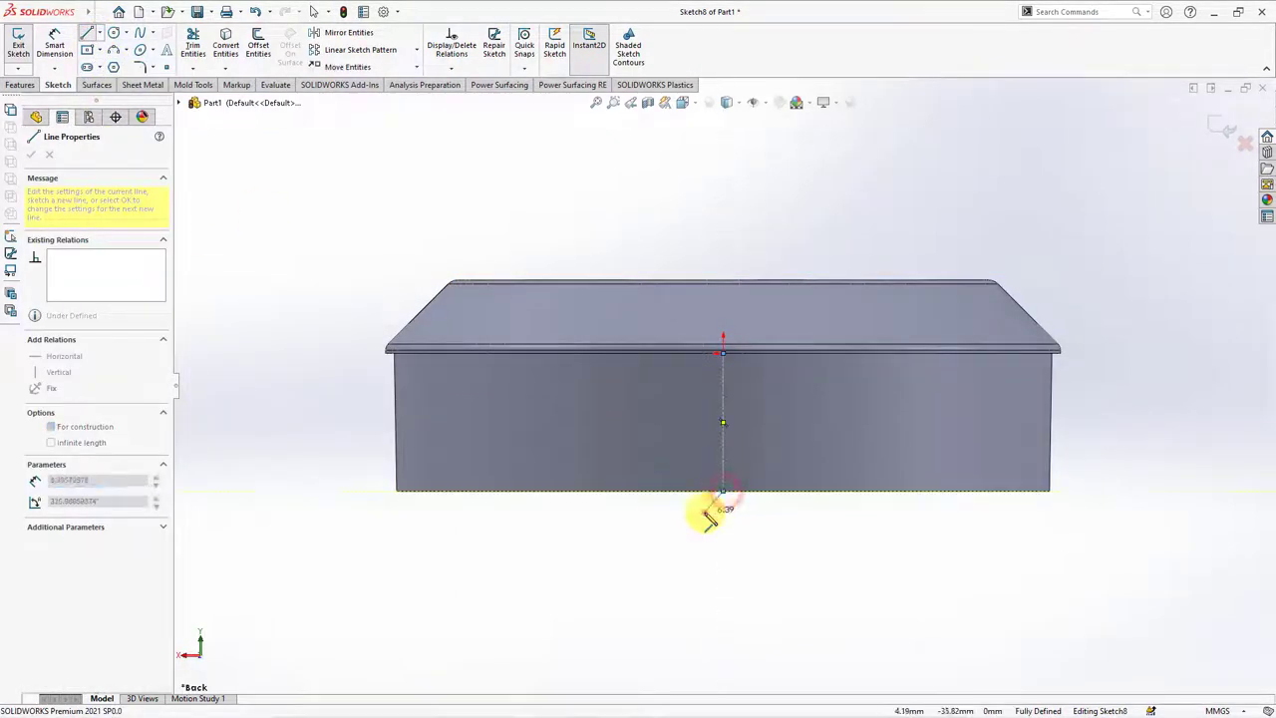
Step: Draw a vertical straight slot right of the centreline
click(100, 67)
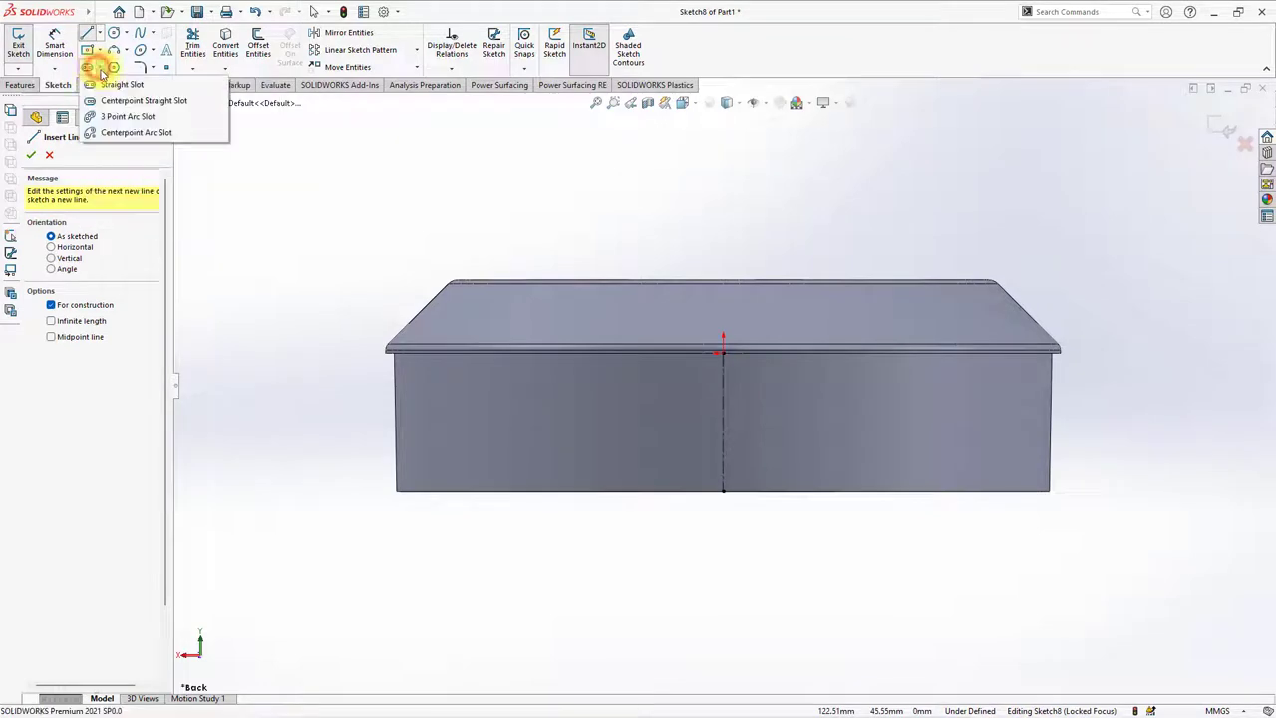
click(109, 86)
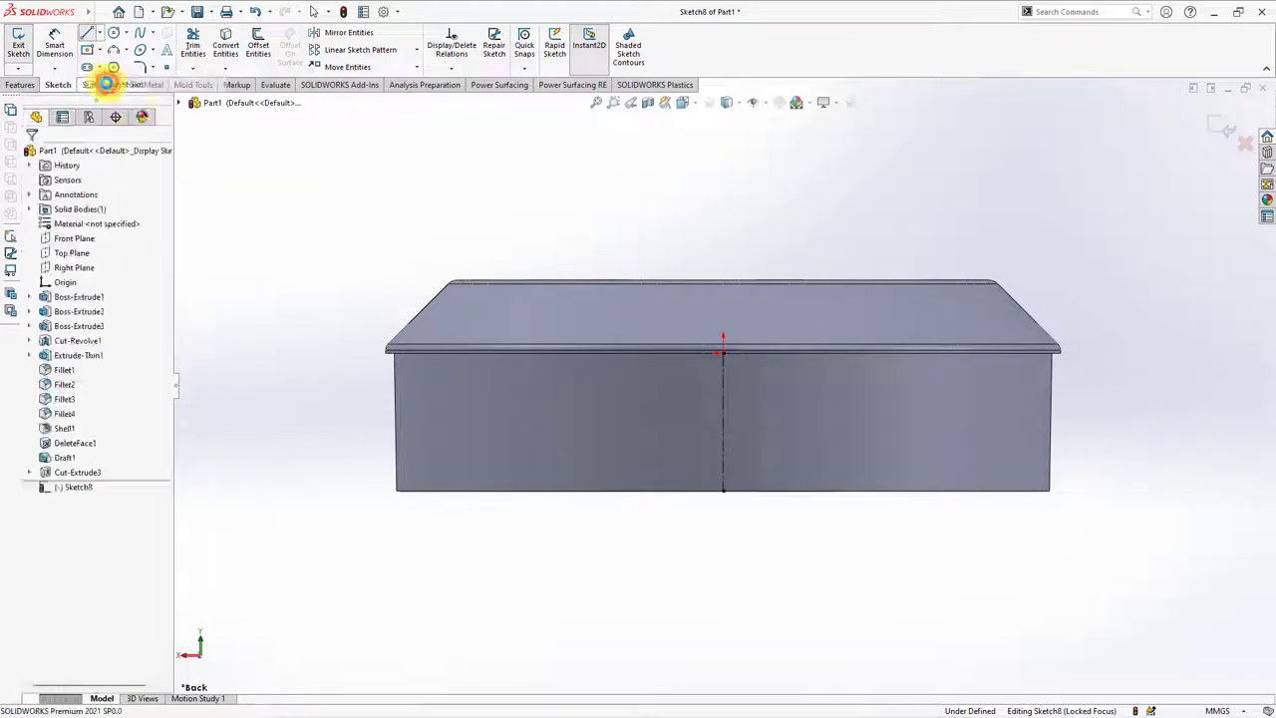
click(748, 392)
click(755, 474)
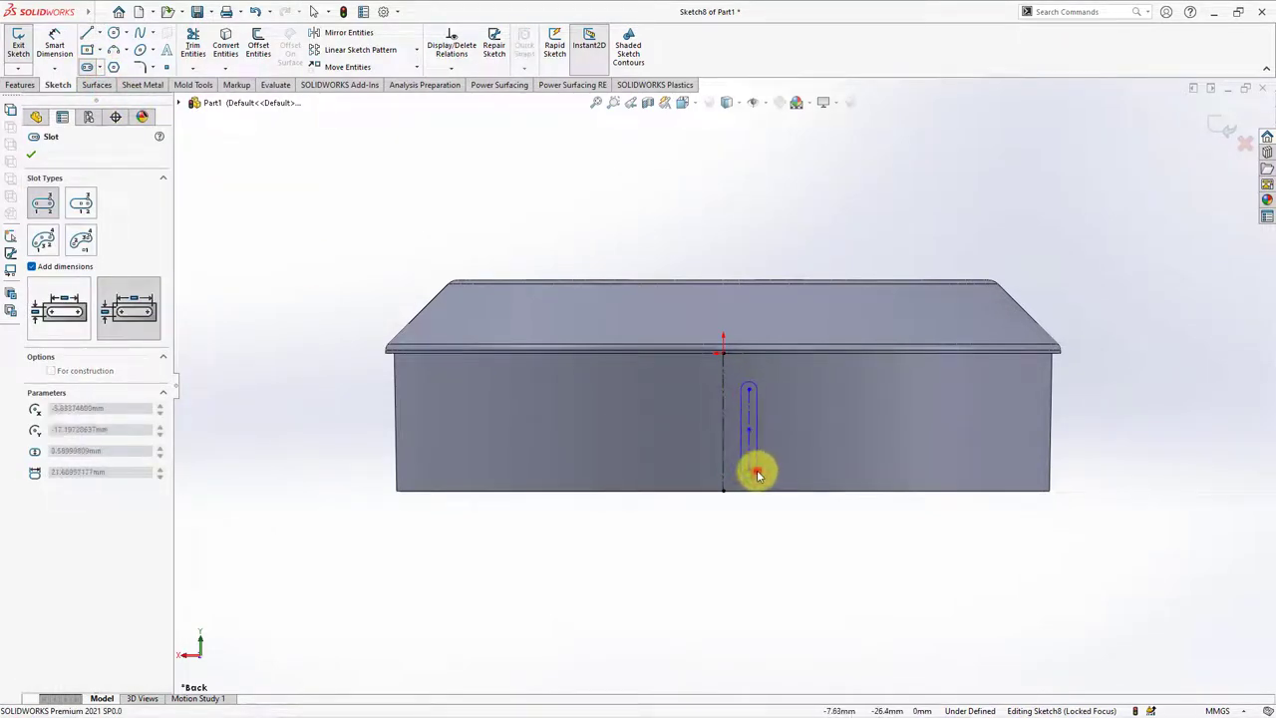
click(758, 475)
click(35, 154)
Step: Set the slot to 3.80 mm wide and 20 mm long
scroll(750, 479, down, 5)
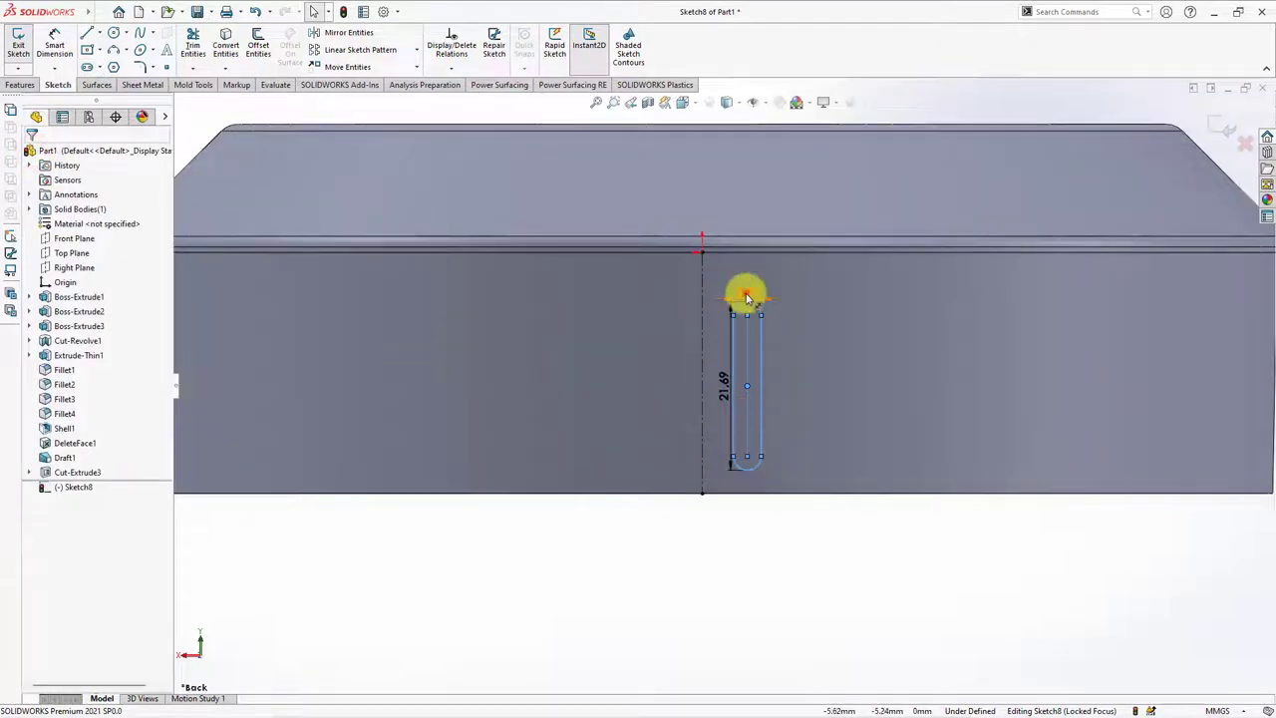
drag(746, 291, 755, 518)
double_click(750, 513)
text(3.8)
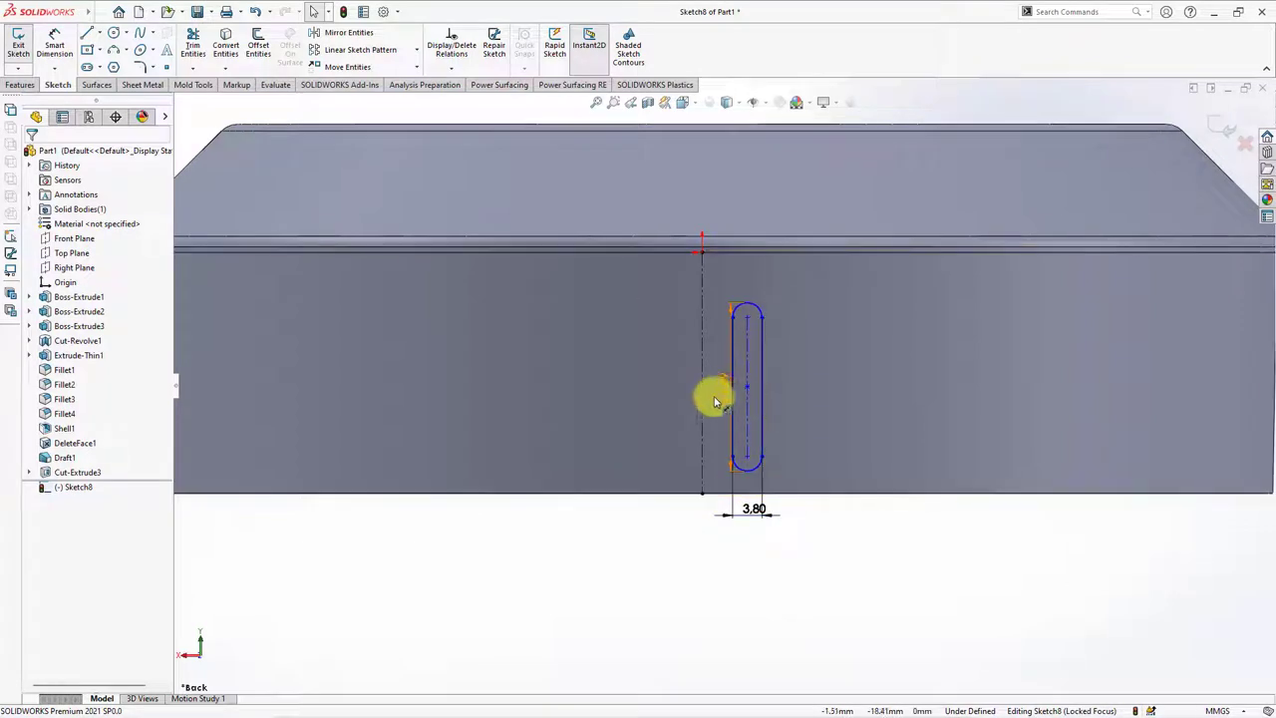
drag(712, 399, 673, 396)
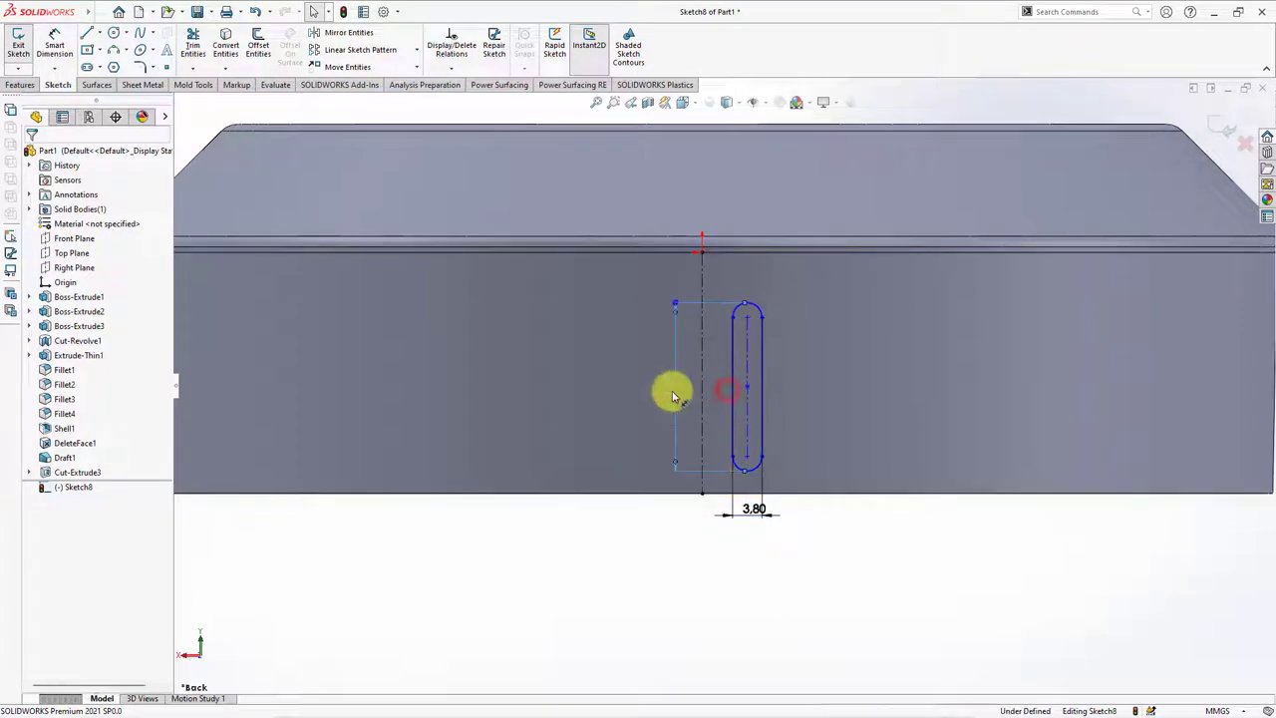
click(688, 395)
text(20)
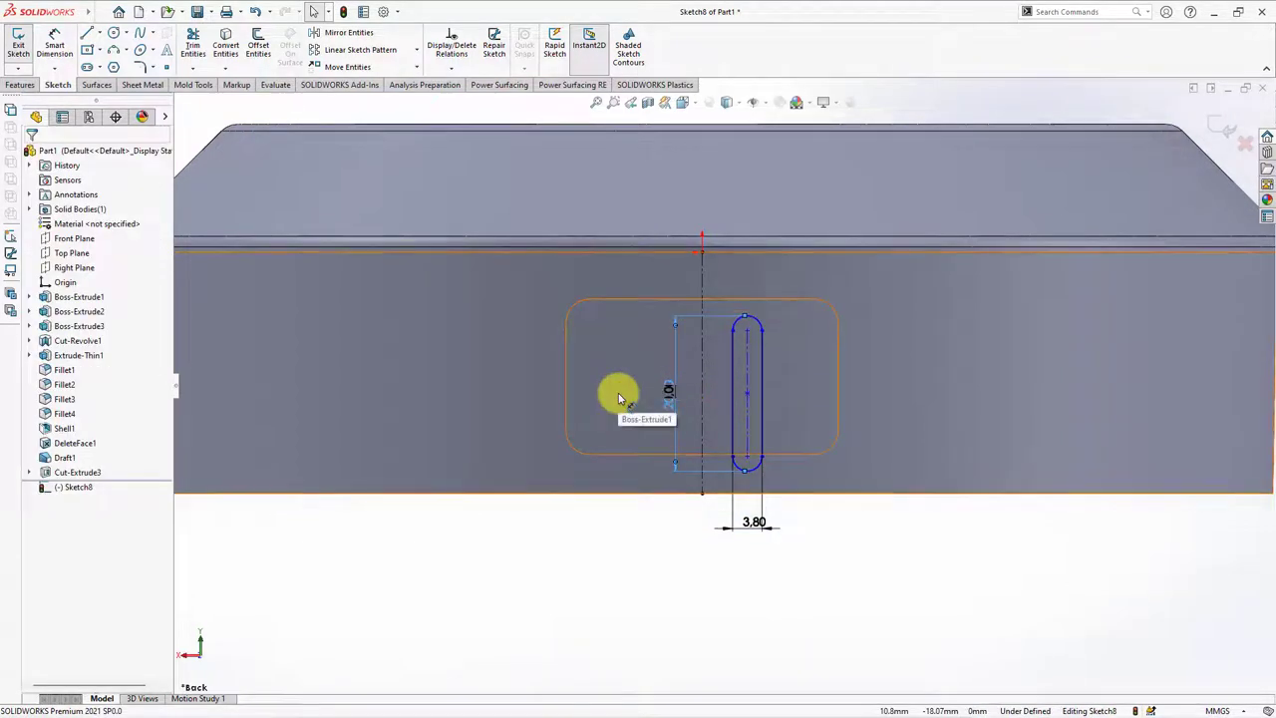
key(Return)
Step: Dimension the slot 2.6 mm from the vertical centreline
click(62, 50)
click(732, 433)
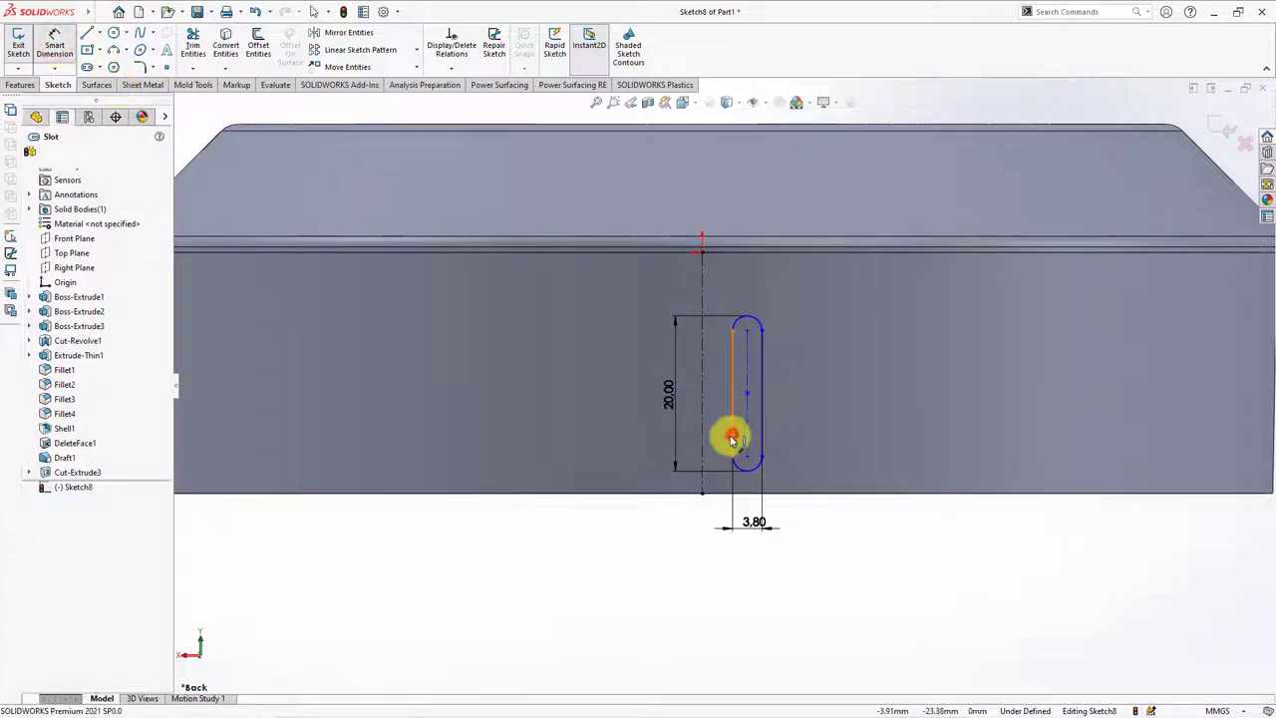
click(704, 448)
click(714, 547)
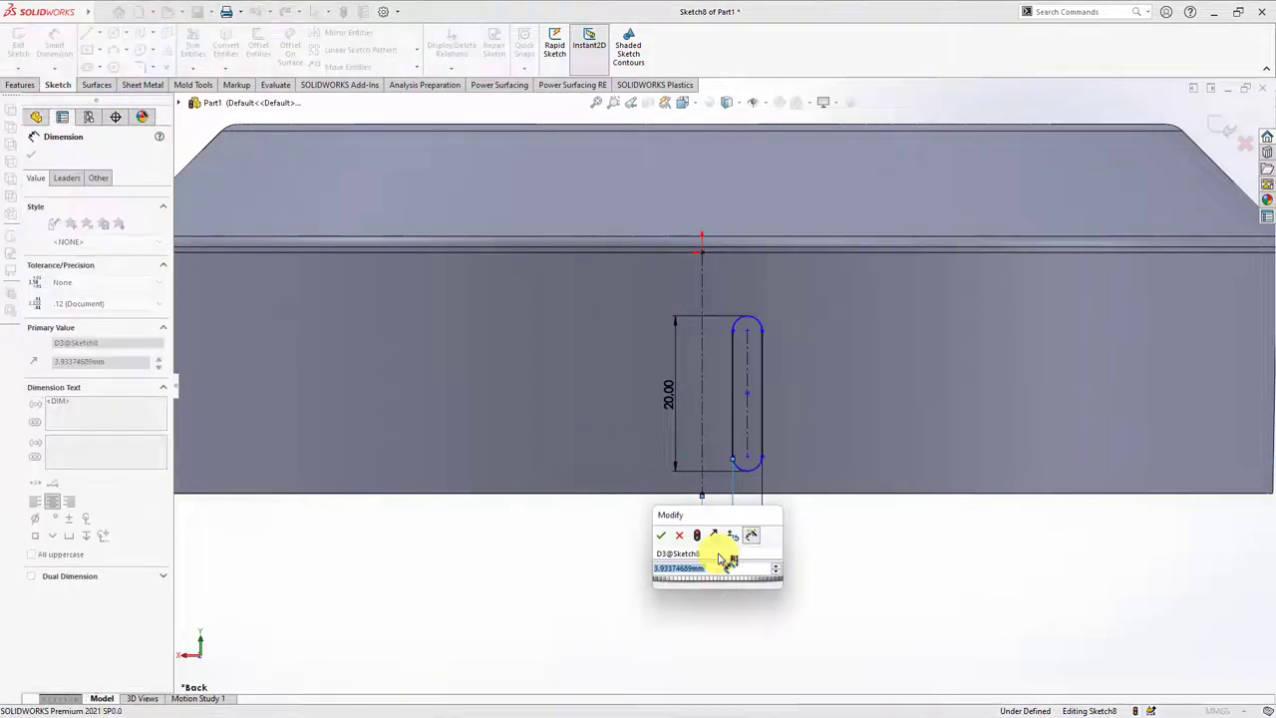
text(2.6)
key(Return)
click(787, 571)
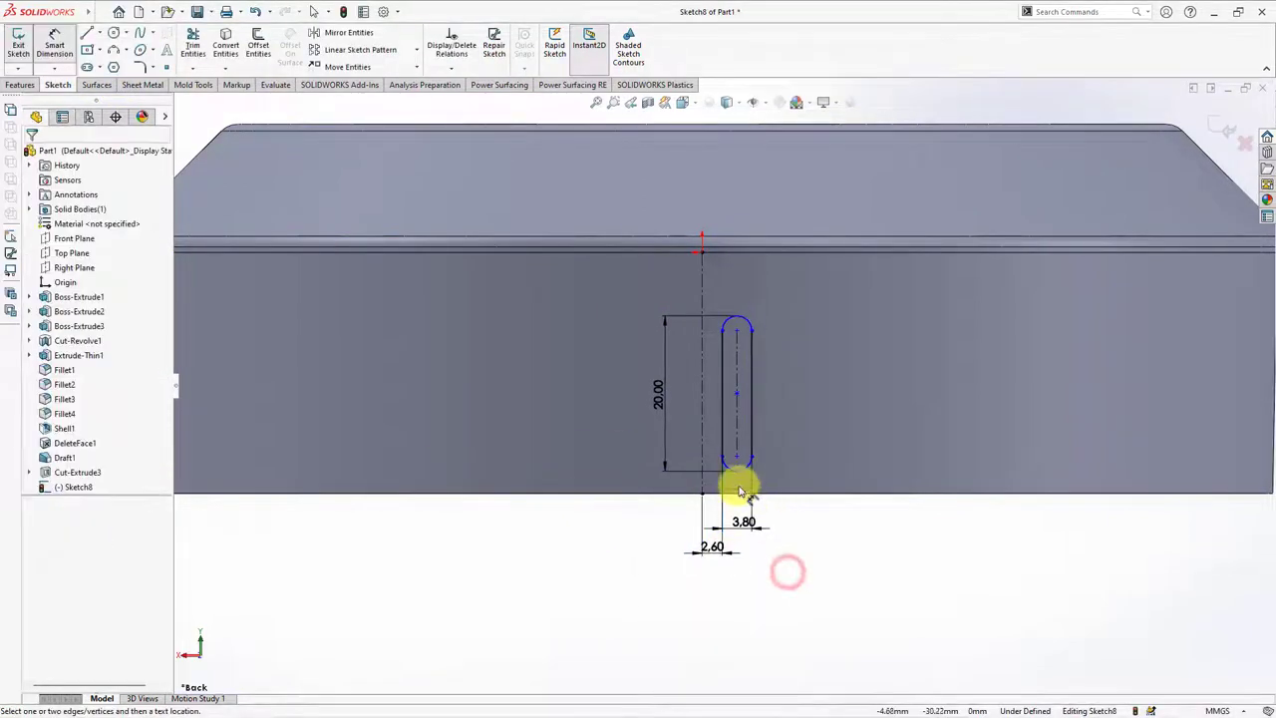
Step: Position the slot 5 mm above the model's bottom edge
click(737, 468)
click(776, 494)
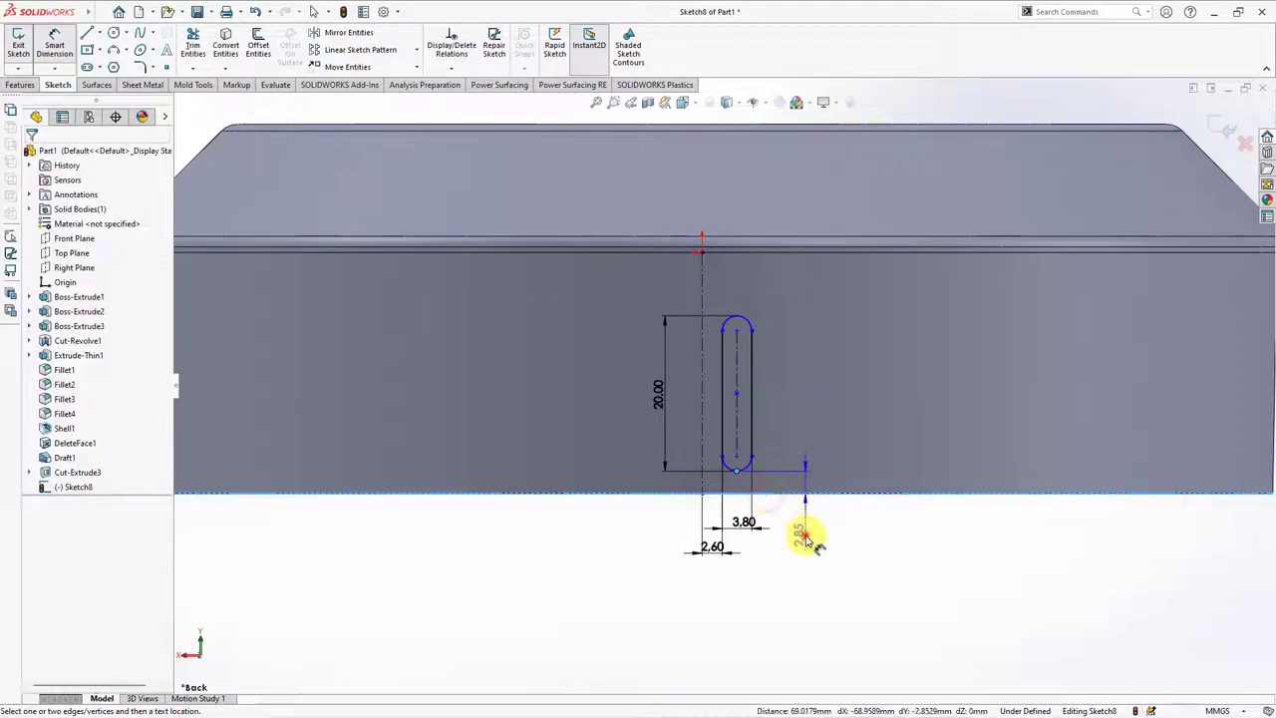
click(807, 539)
text(5.00mm)
key(Return)
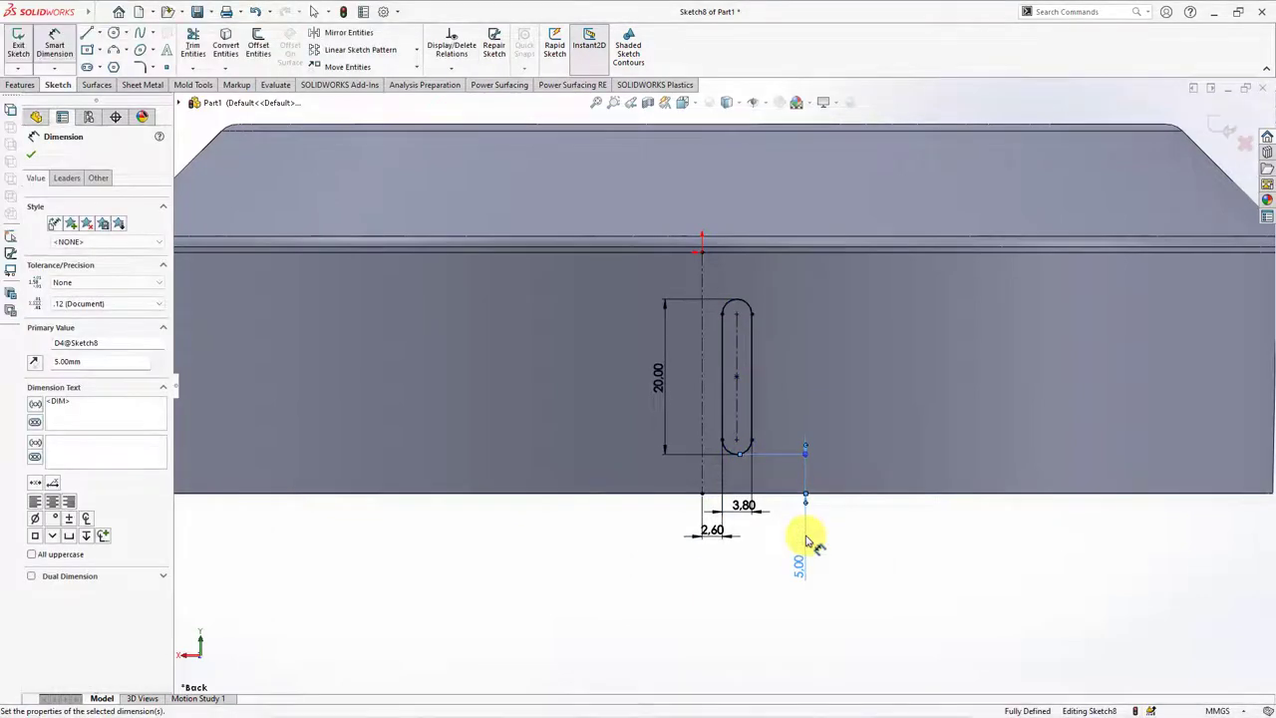
click(915, 546)
Step: Linear-pattern the slot into three instances 7.4 mm apart to the right
key(f)
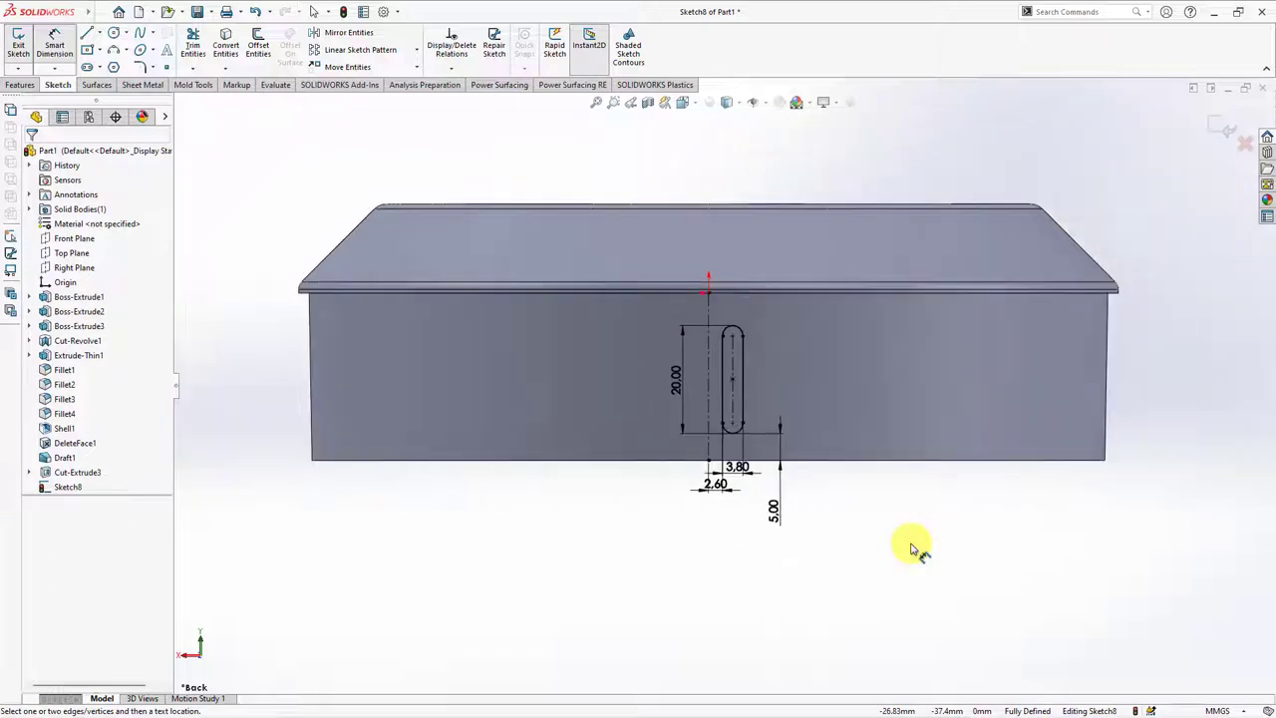
click(354, 48)
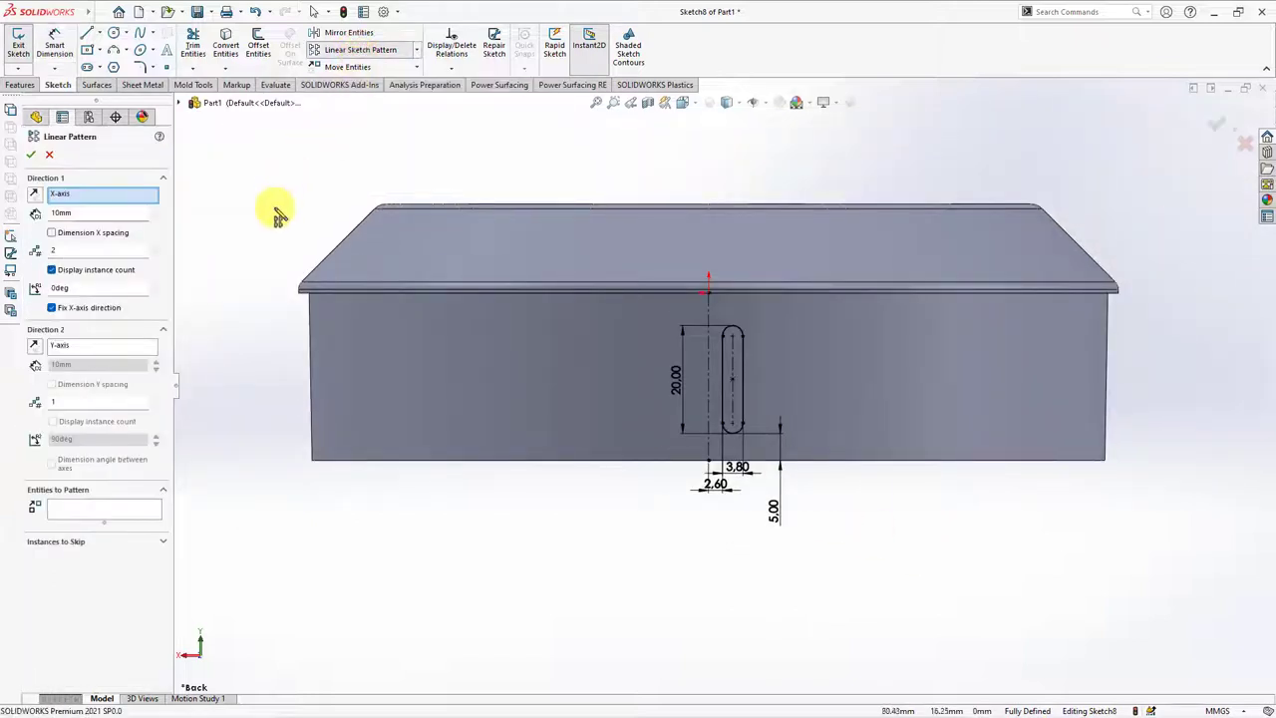
click(130, 510)
click(743, 417)
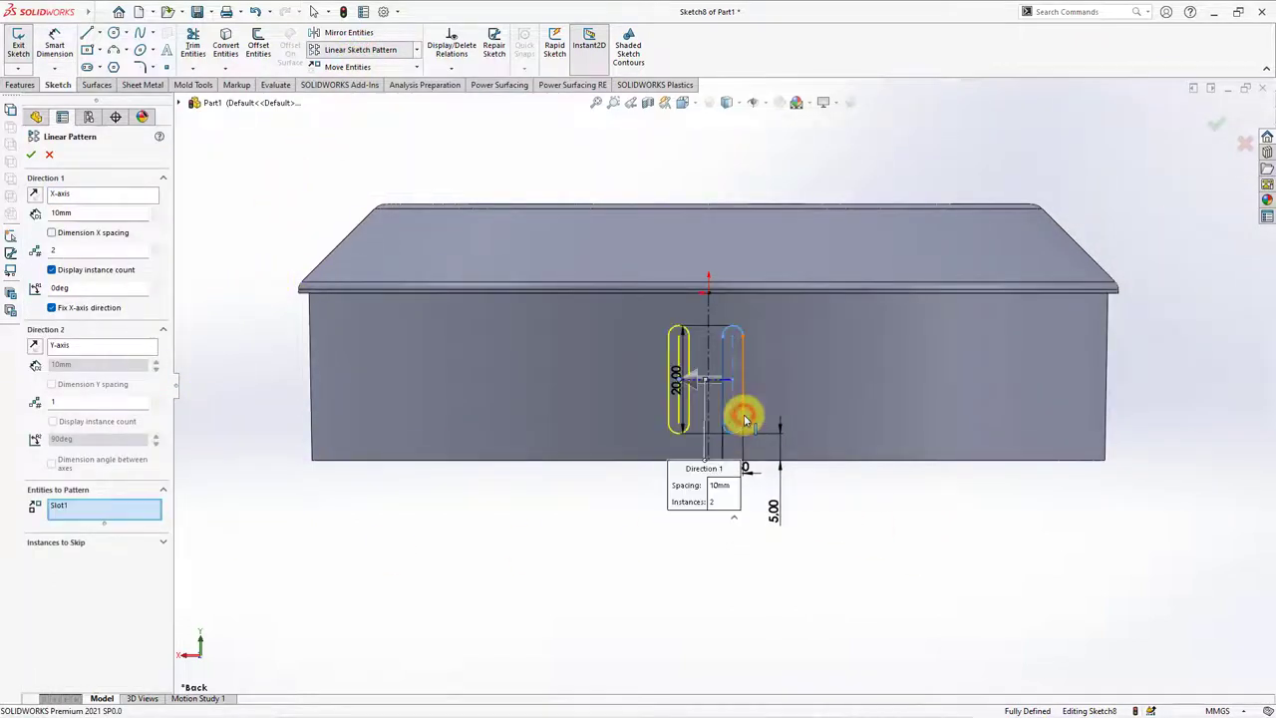
click(35, 195)
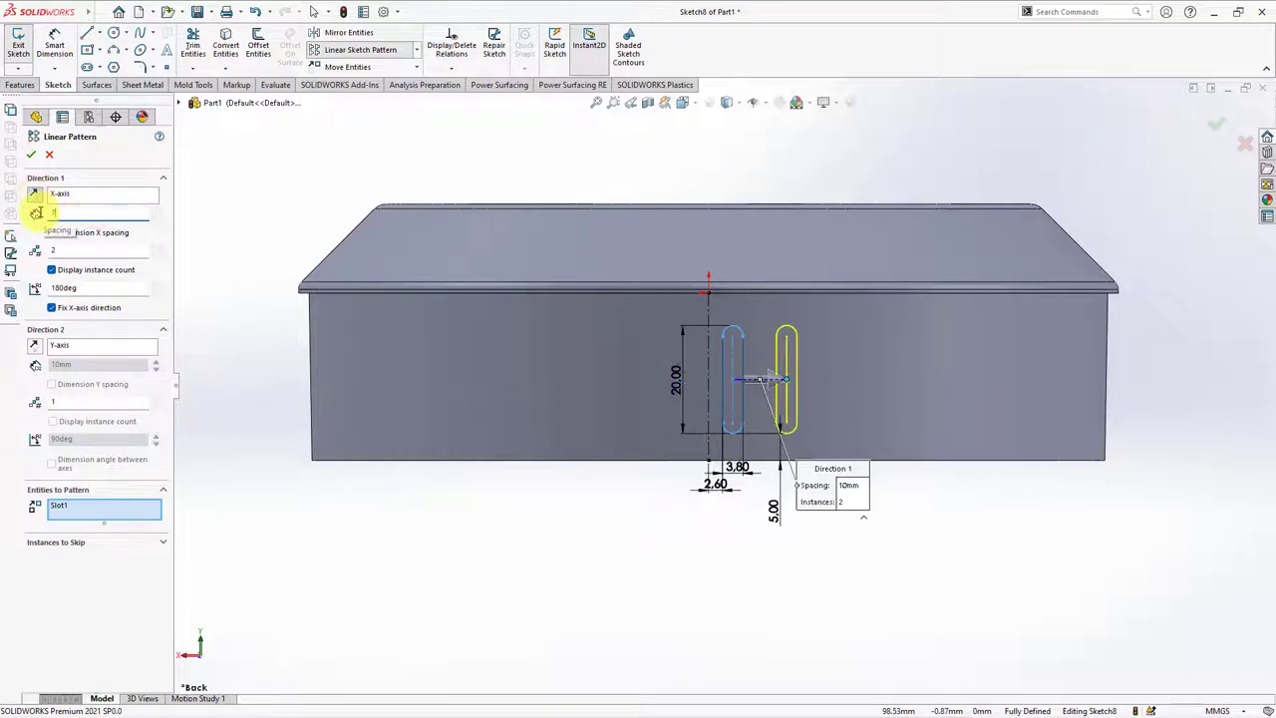
text(7.6)
key(Tab)
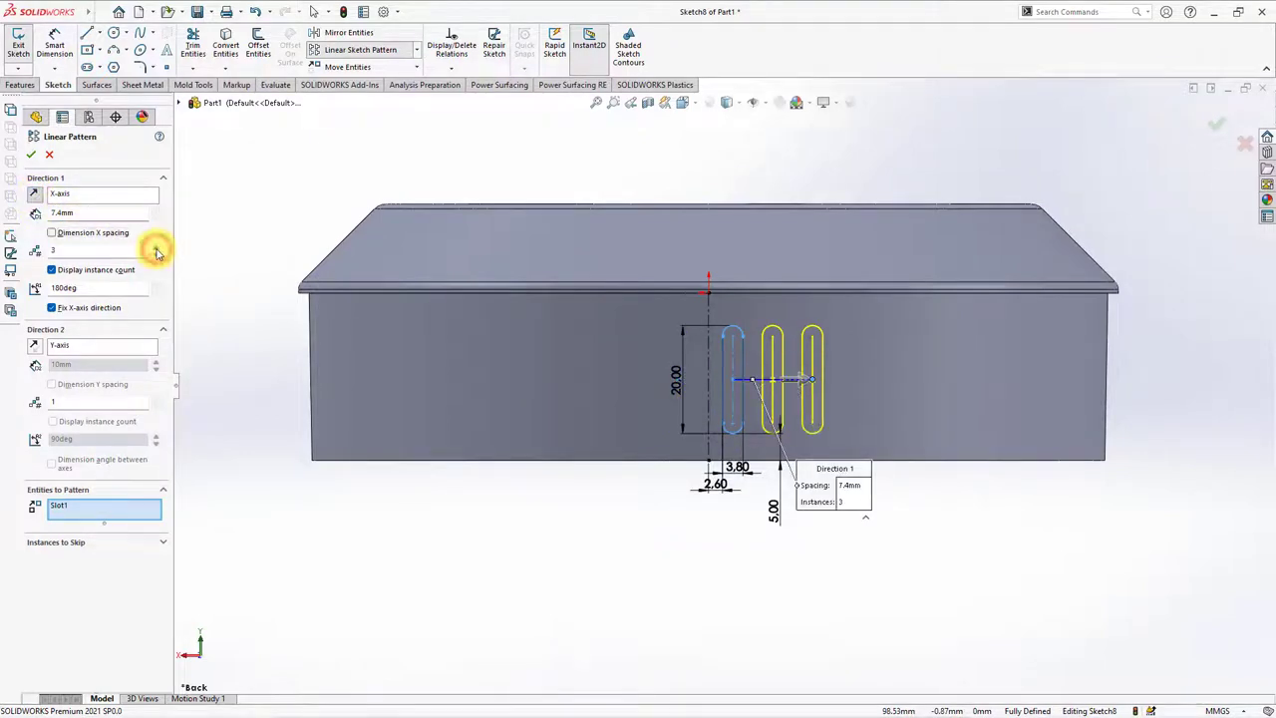
click(30, 155)
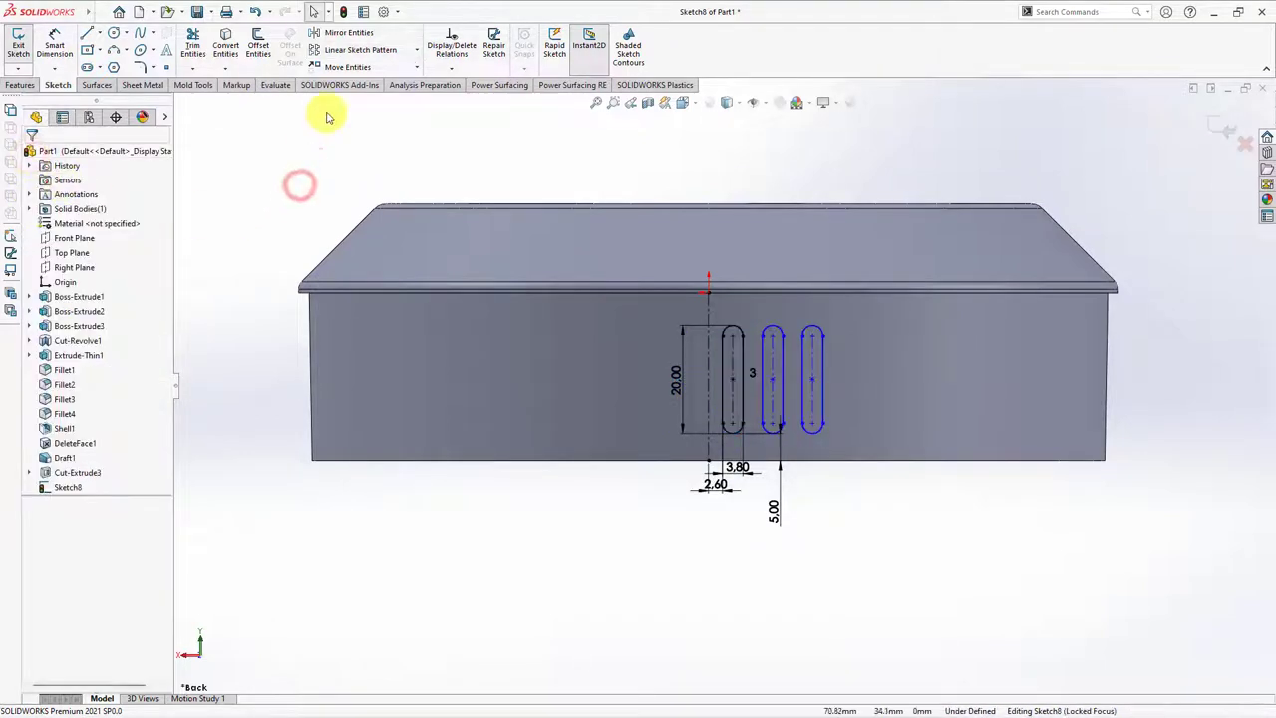
Step: Mirror the three slots across the vertical centreline
click(335, 32)
click(734, 344)
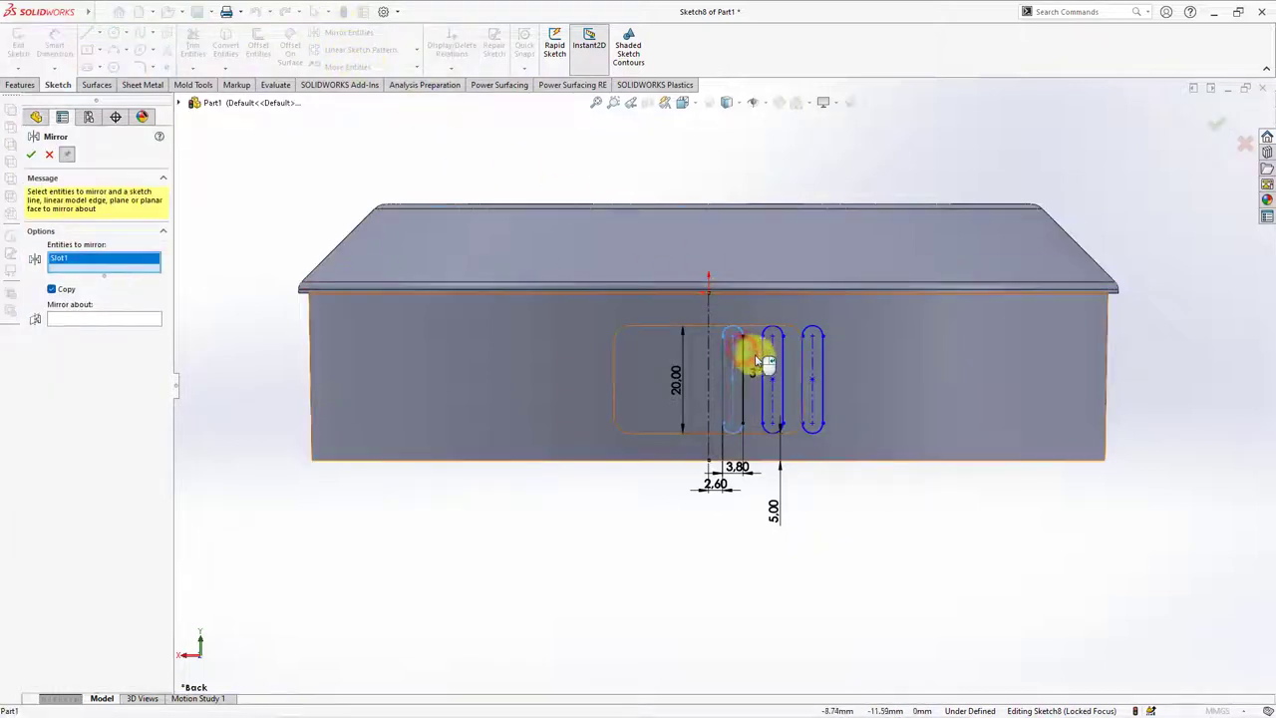
click(783, 361)
click(822, 365)
click(129, 340)
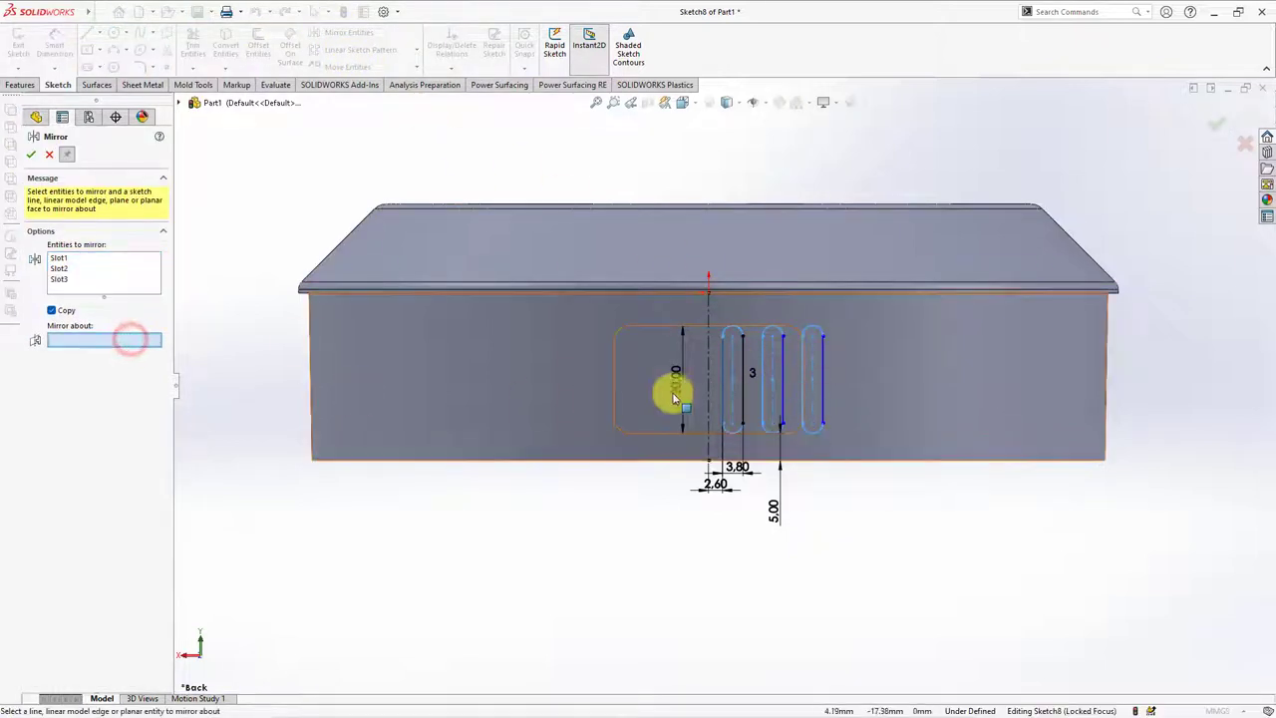
click(708, 375)
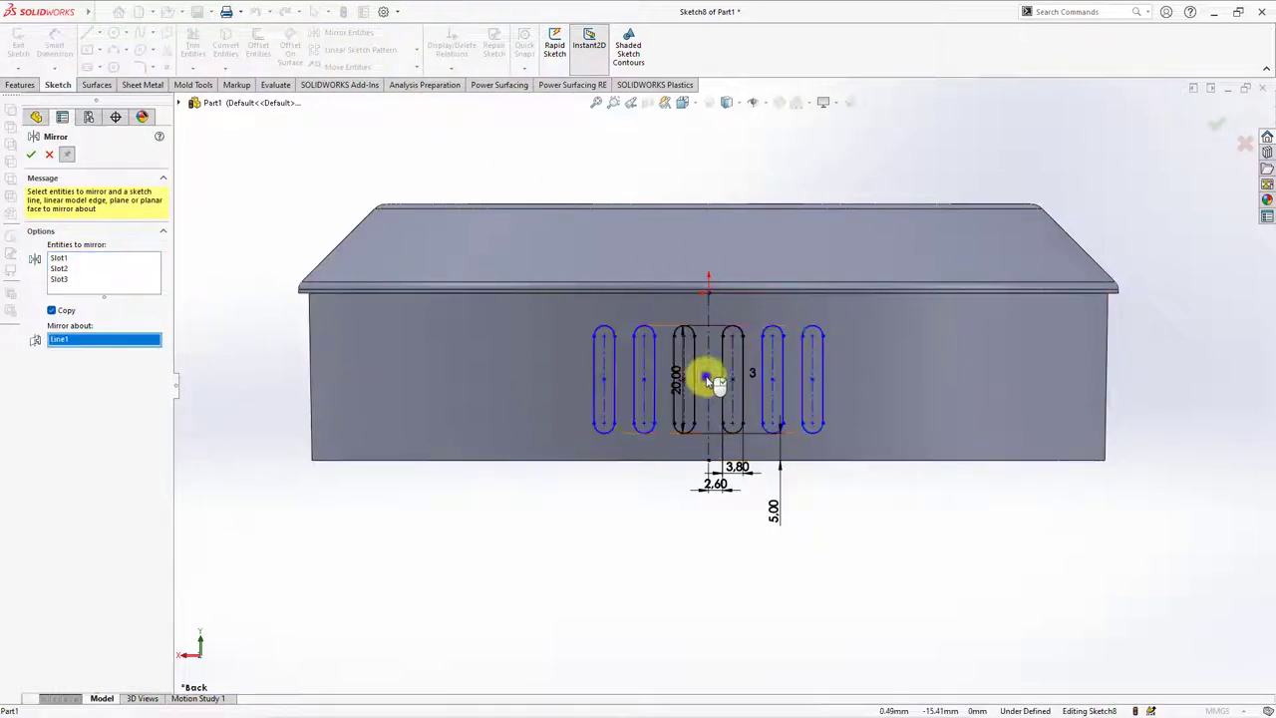
click(31, 155)
Step: Extrude-cut the six slots from the outer side face up to the inner face
click(21, 85)
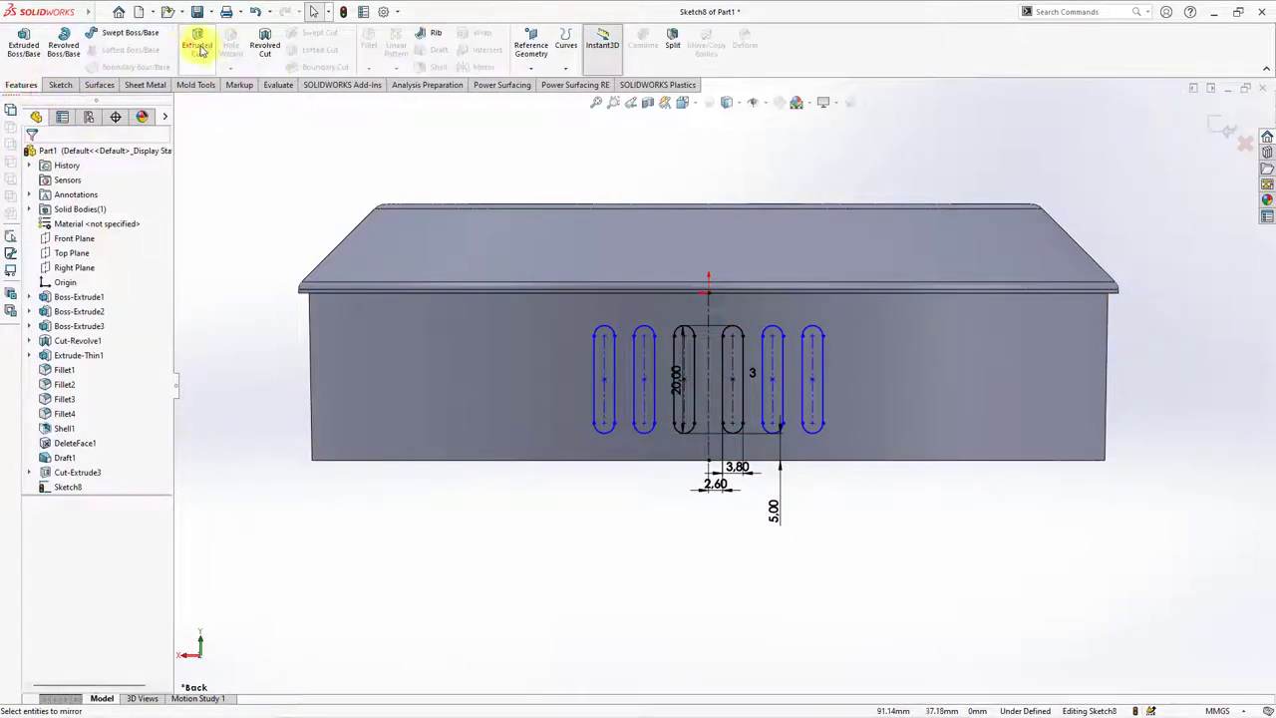
click(198, 45)
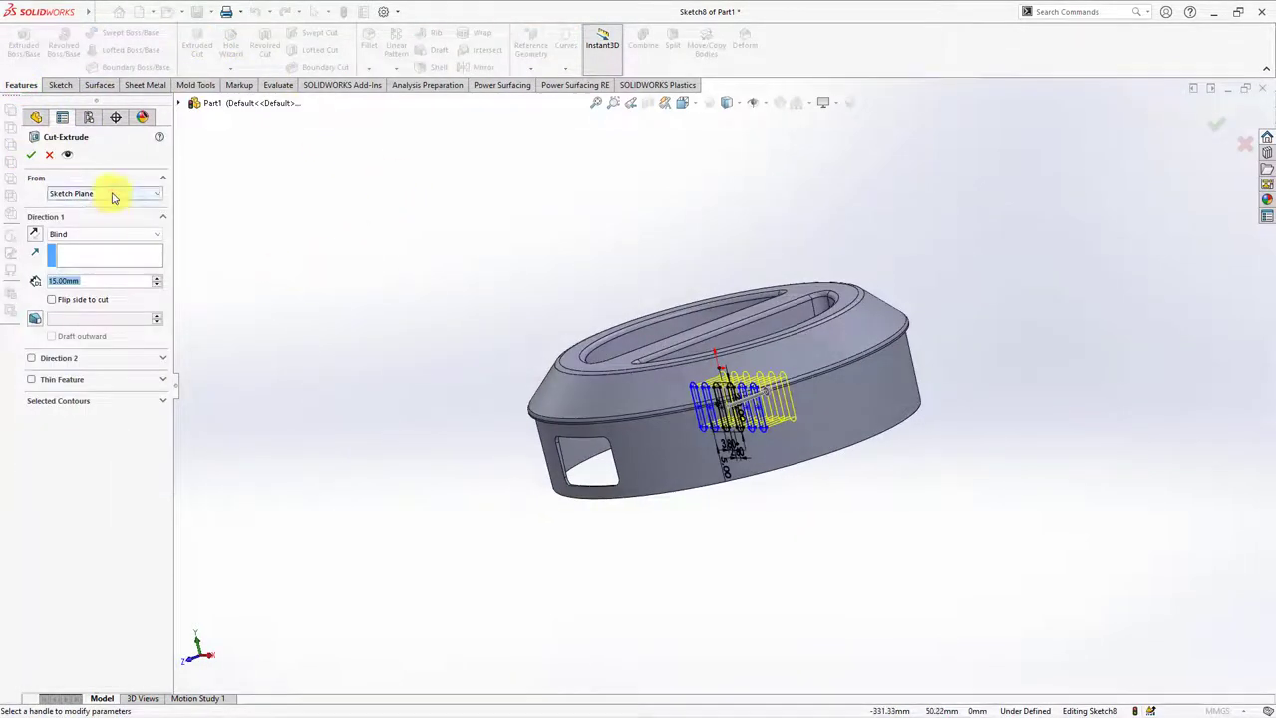
click(110, 193)
click(105, 206)
middle_drag(495, 276, 538, 447)
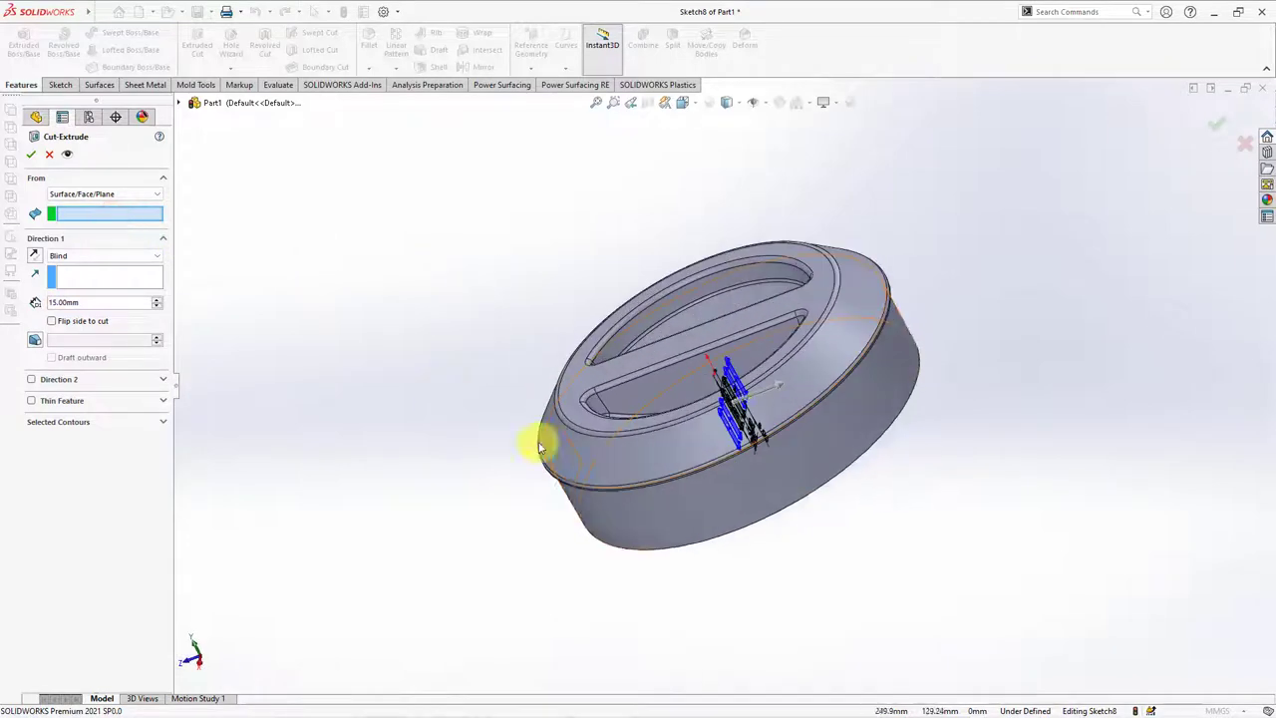
click(899, 349)
middle_drag(903, 361, 835, 319)
click(110, 255)
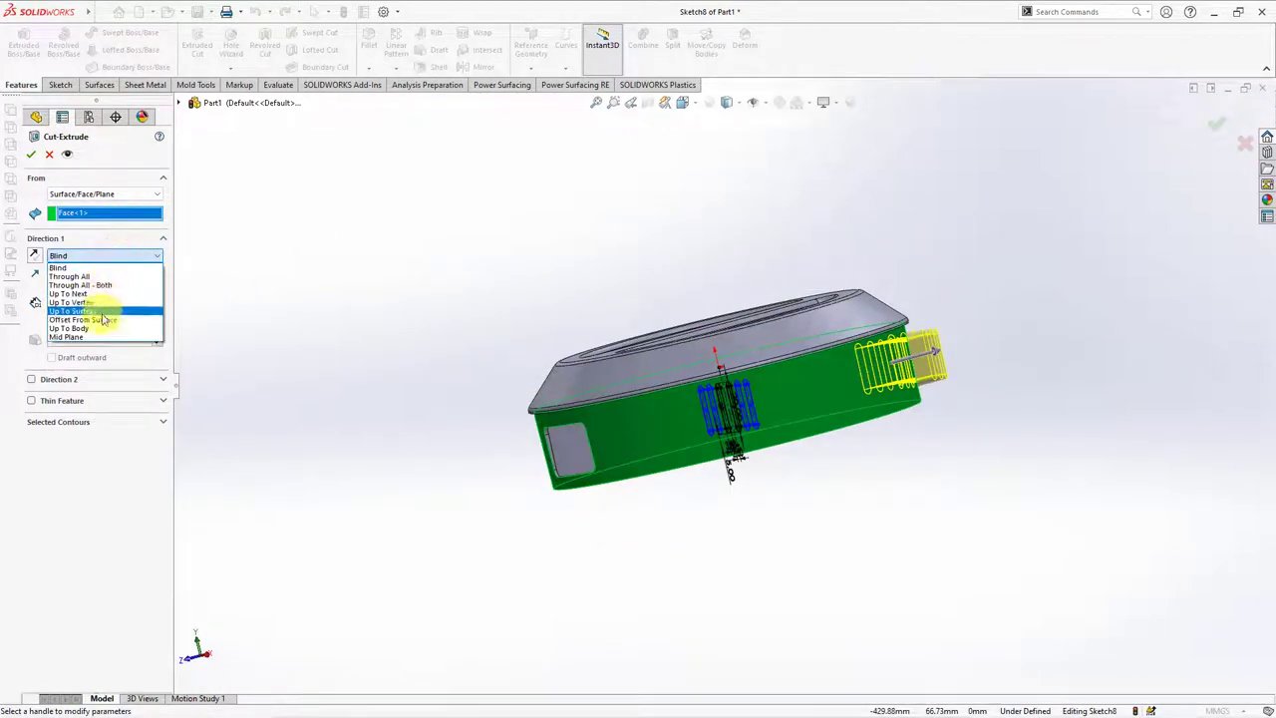
click(100, 311)
middle_drag(422, 404, 720, 447)
click(857, 438)
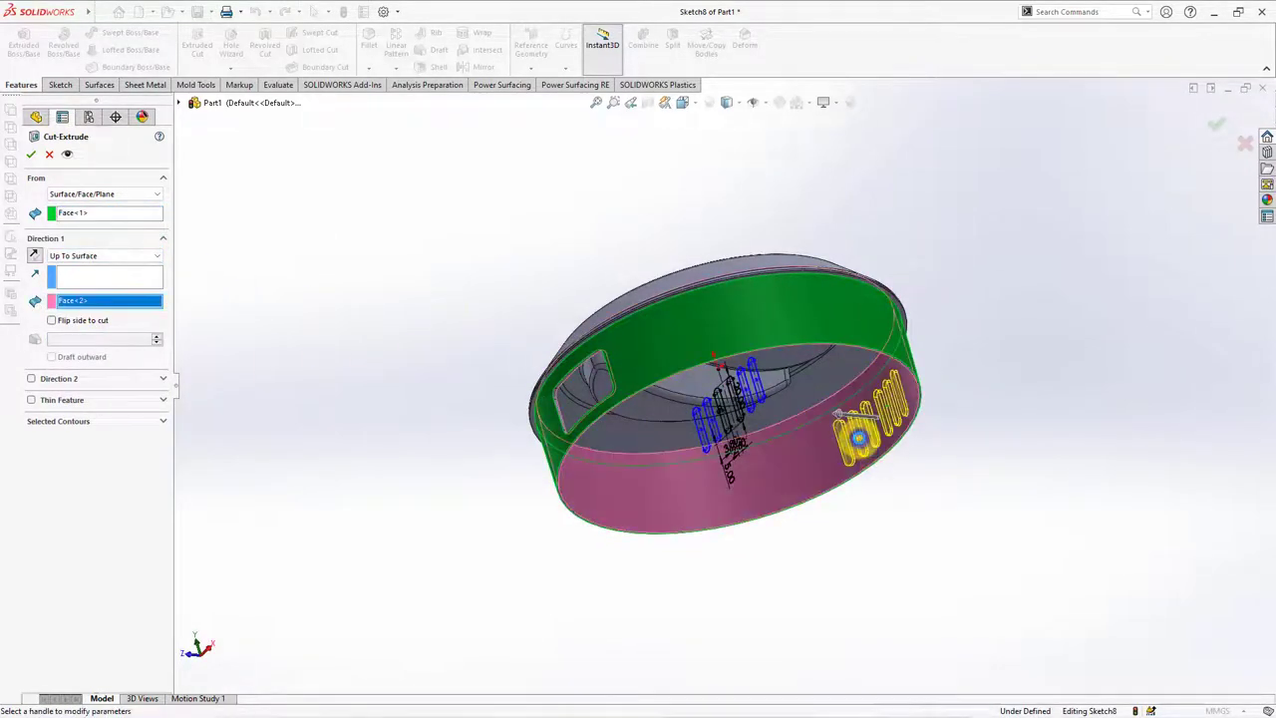
key(Return)
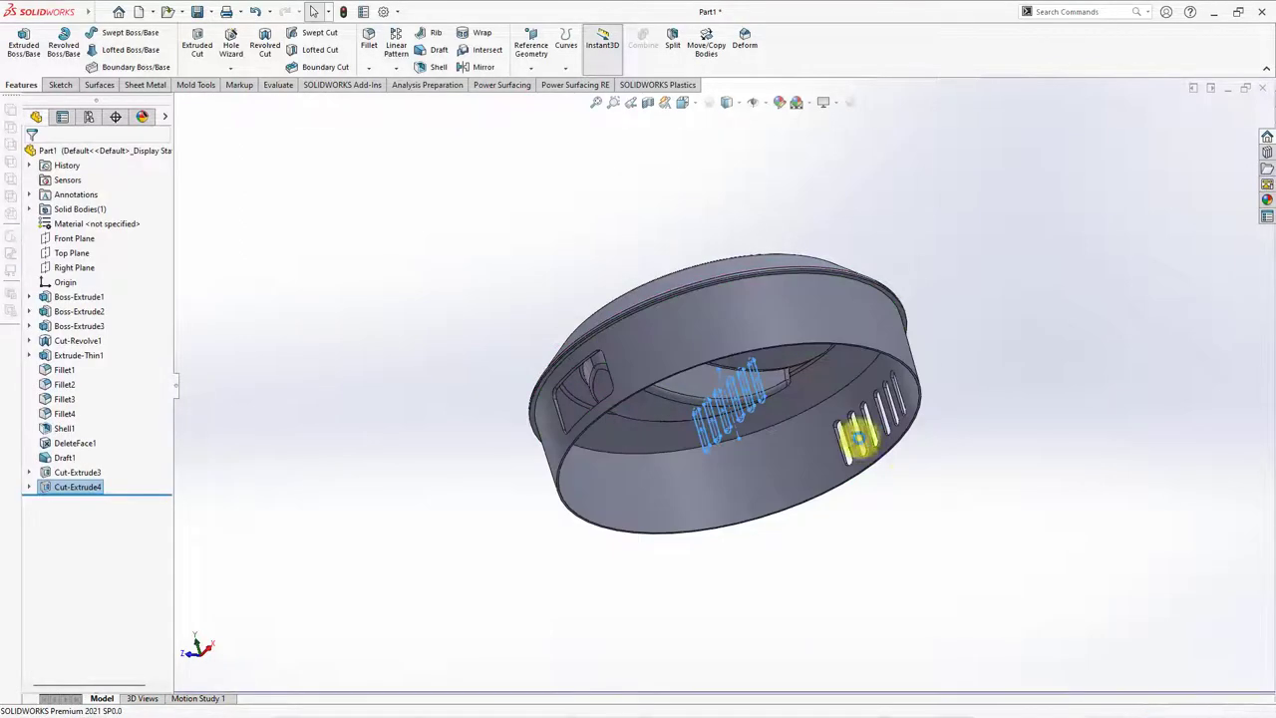
mouse_move(906, 475)
middle_down()
mouse_move(940, 621)
mouse_move(930, 386)
middle_up()
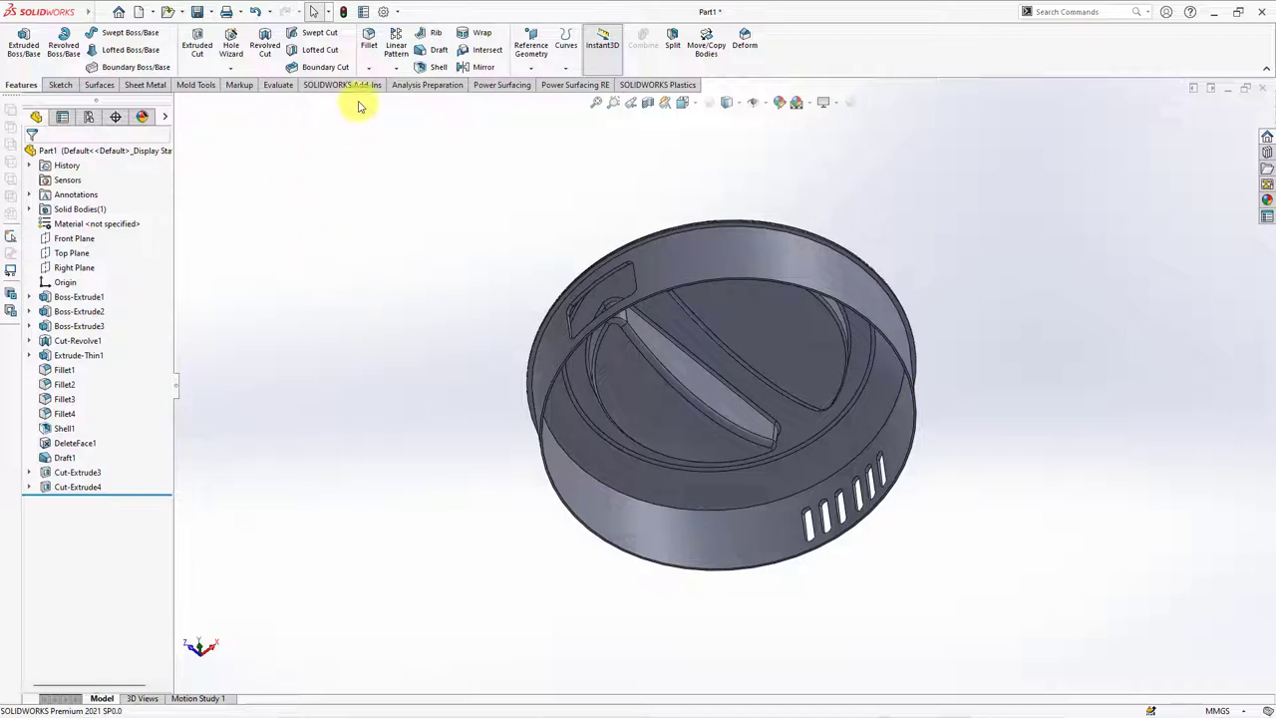
Step: Round the edges of all vent slots and the window with a 0.8 mm fillet (Fillet6)
click(366, 50)
click(95, 424)
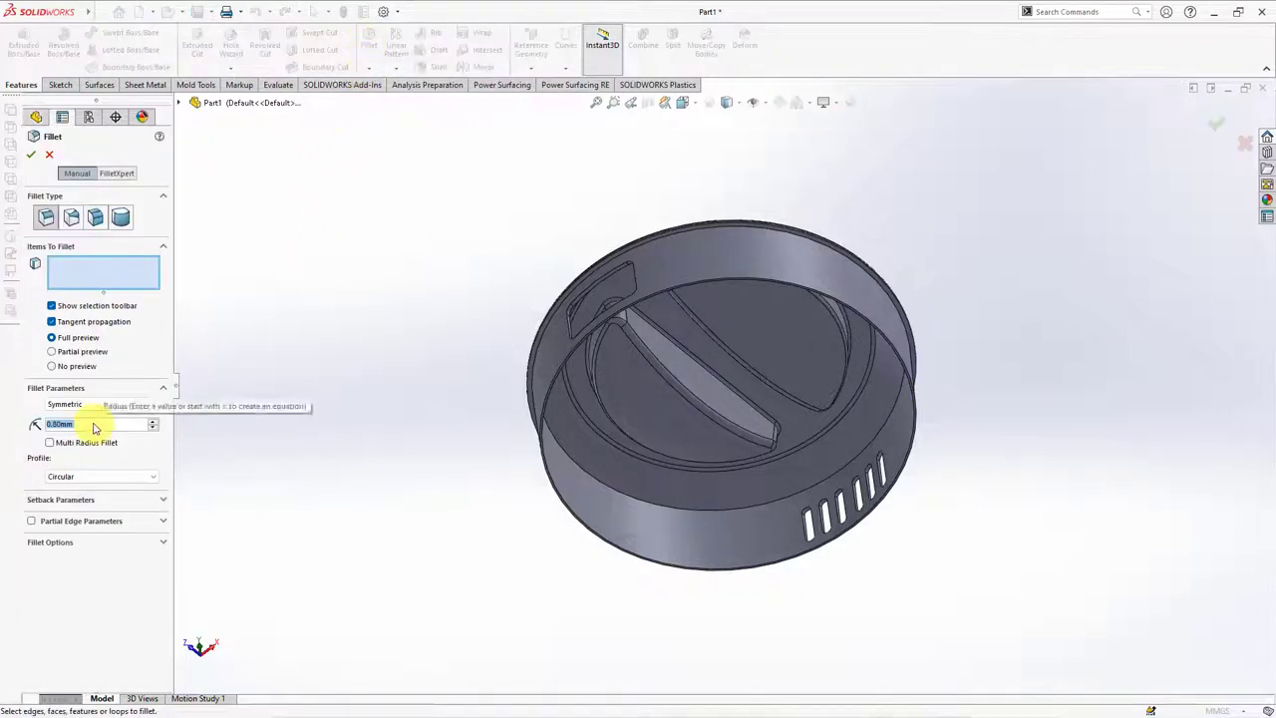
scroll(598, 284, down, 5)
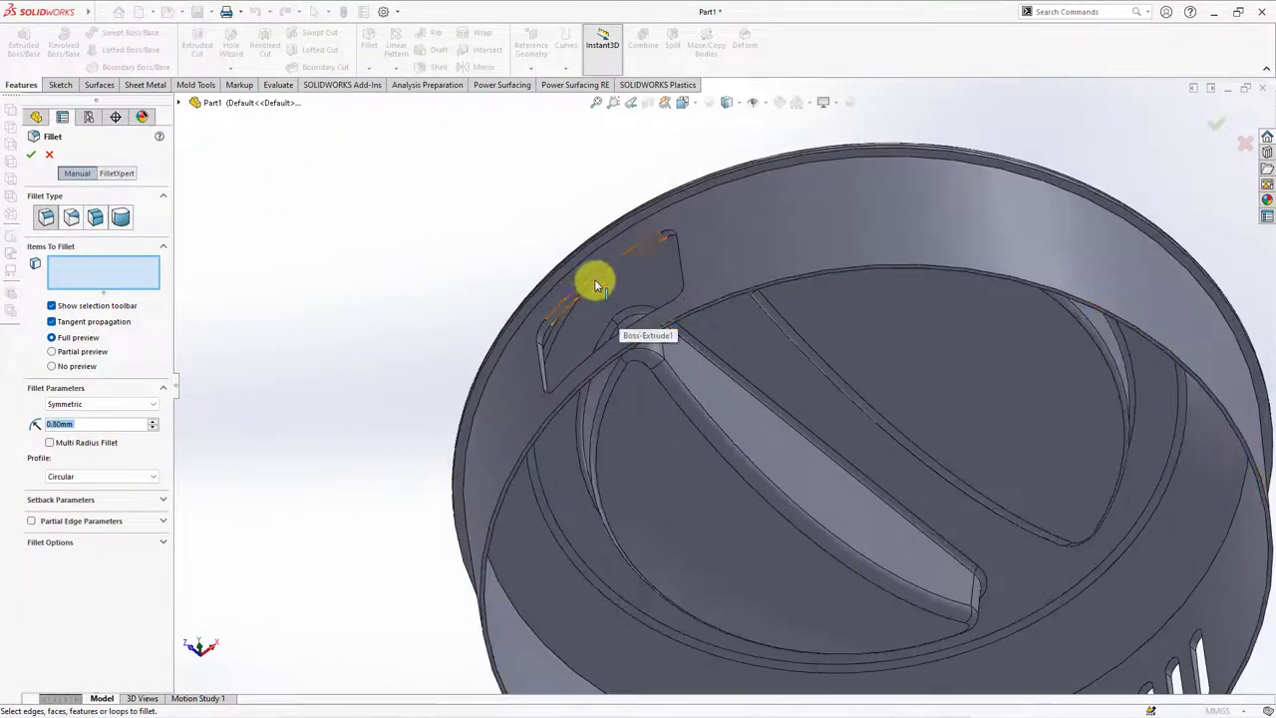
click(588, 283)
scroll(771, 507, up, 5)
mouse_move(771, 507)
middle_down()
mouse_move(598, 313)
mouse_move(774, 313)
middle_up()
scroll(737, 266, down, 4)
click(774, 256)
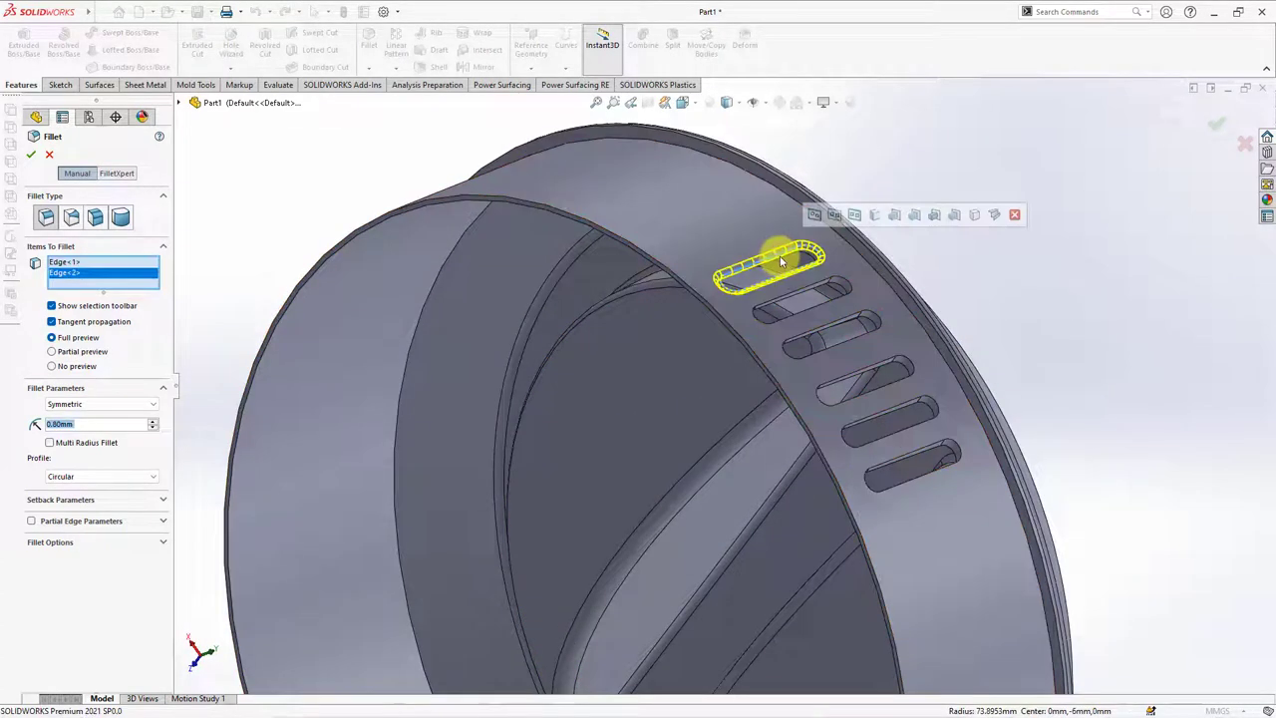
click(950, 217)
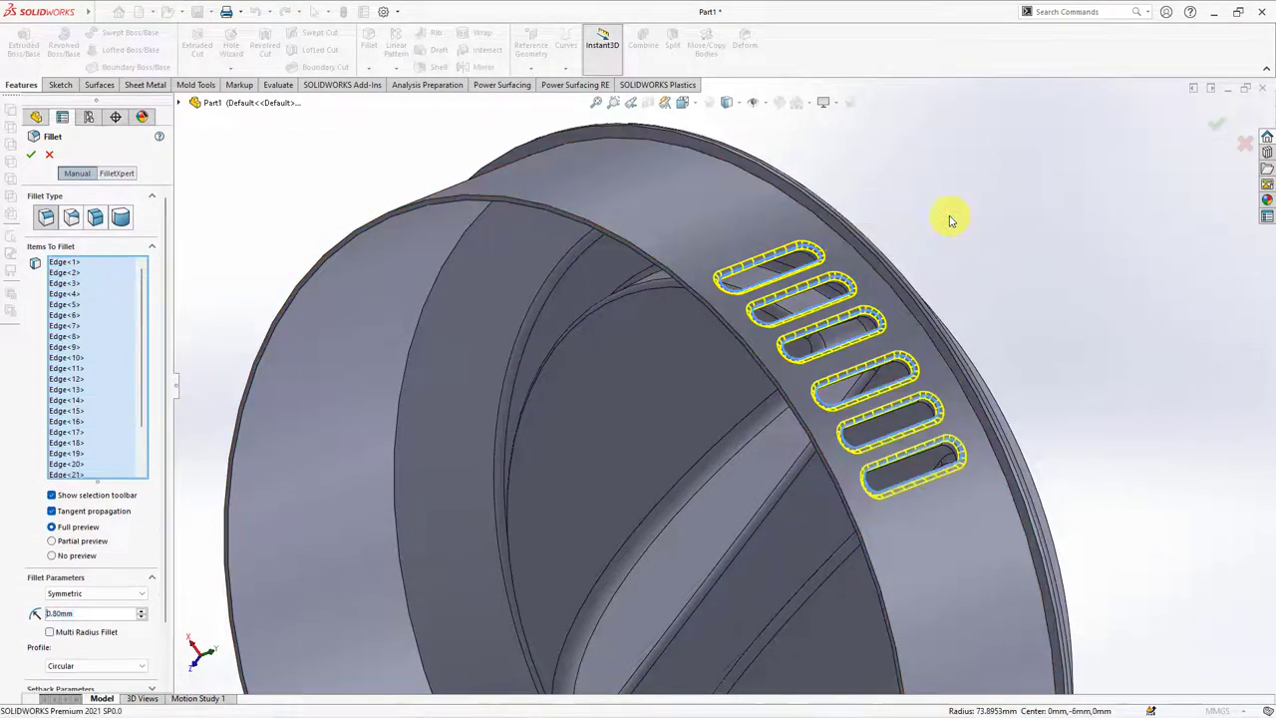
scroll(942, 221, up, 5)
click(1216, 130)
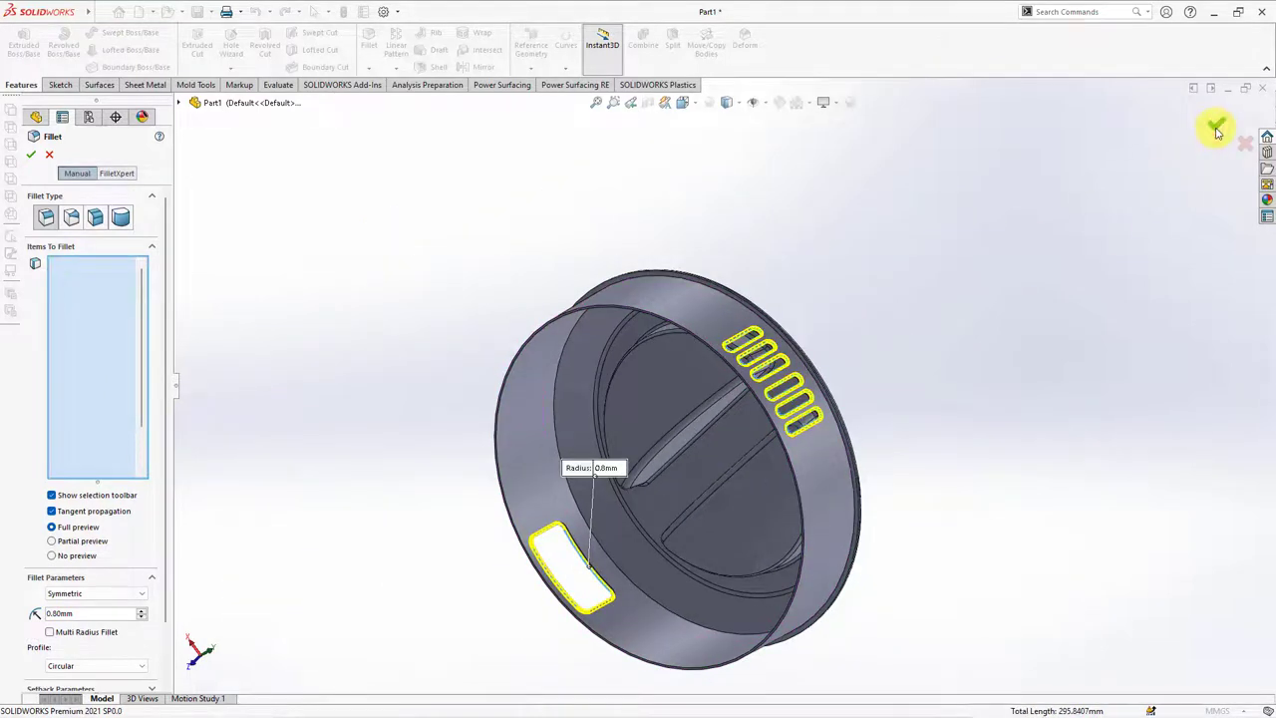
mouse_move(948, 242)
middle_down()
mouse_move(928, 248)
mouse_move(1060, 426)
mouse_move(1011, 484)
mouse_move(939, 509)
mouse_move(891, 313)
mouse_move(787, 262)
mouse_move(918, 492)
middle_up()
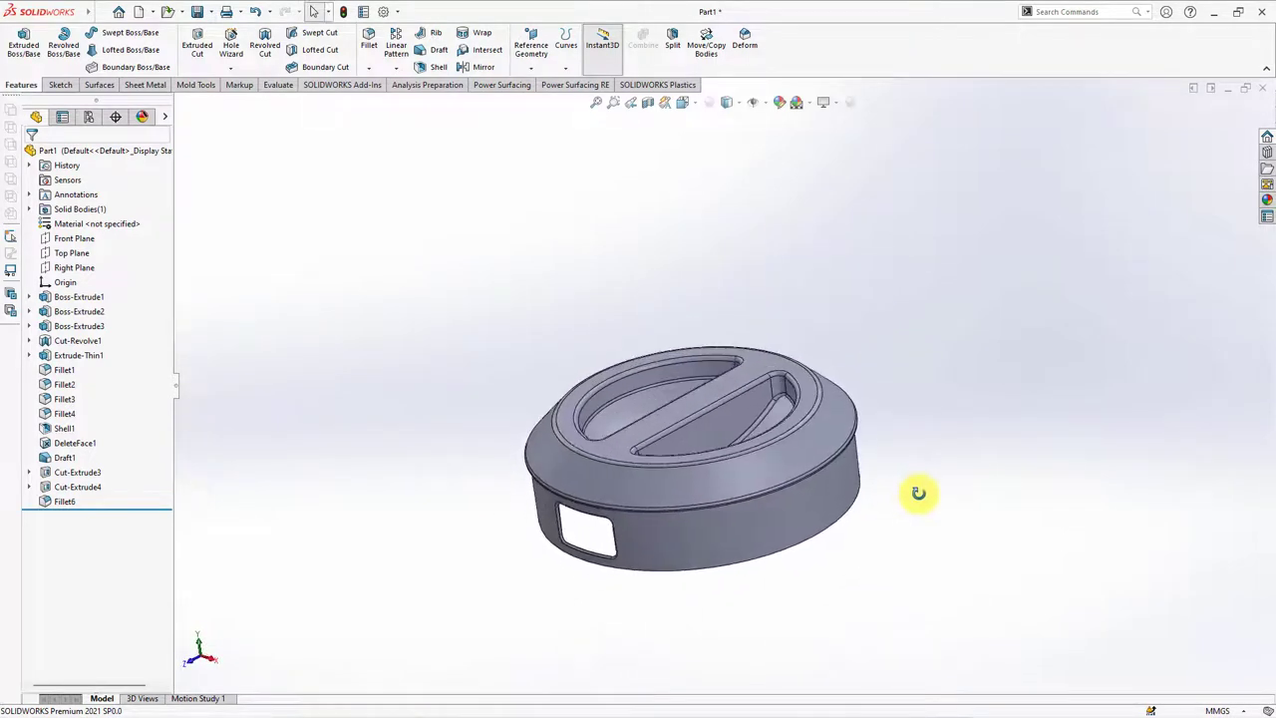
Step: Cycle through the isometric, right, front and top views, then orbit the lid into a tilted 3D view
key(ctrl+7)
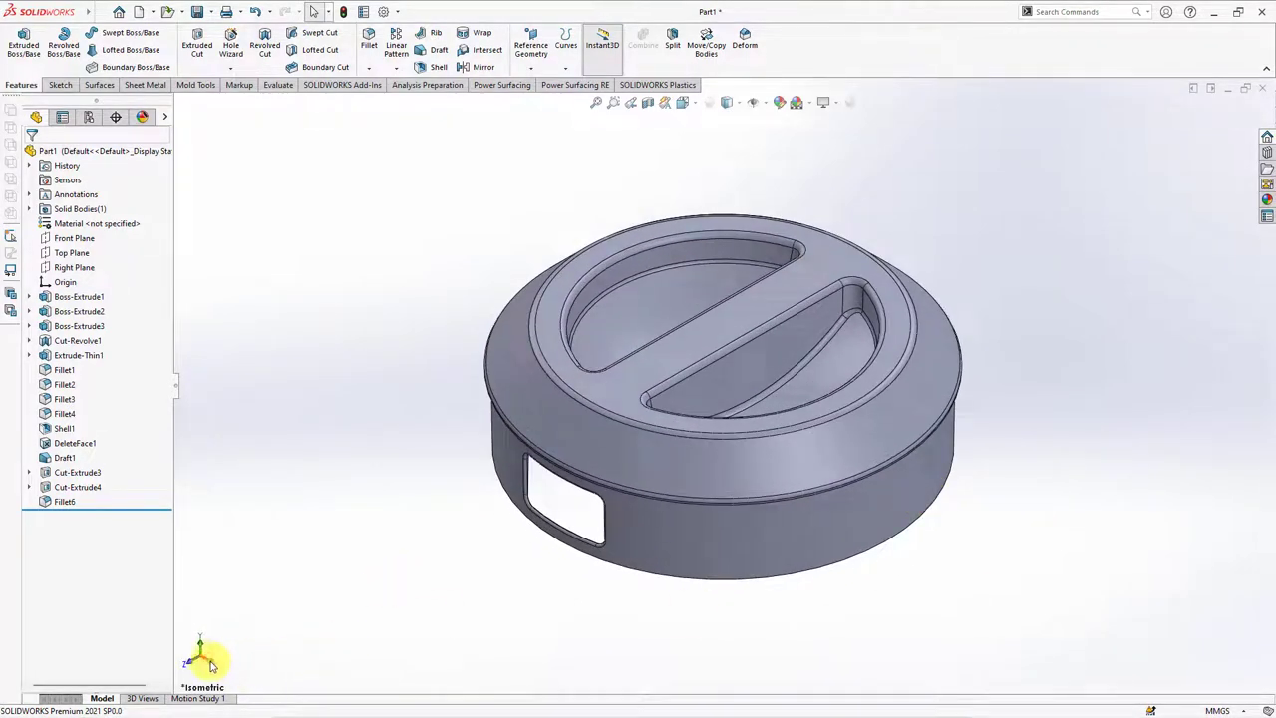
click(210, 665)
click(189, 650)
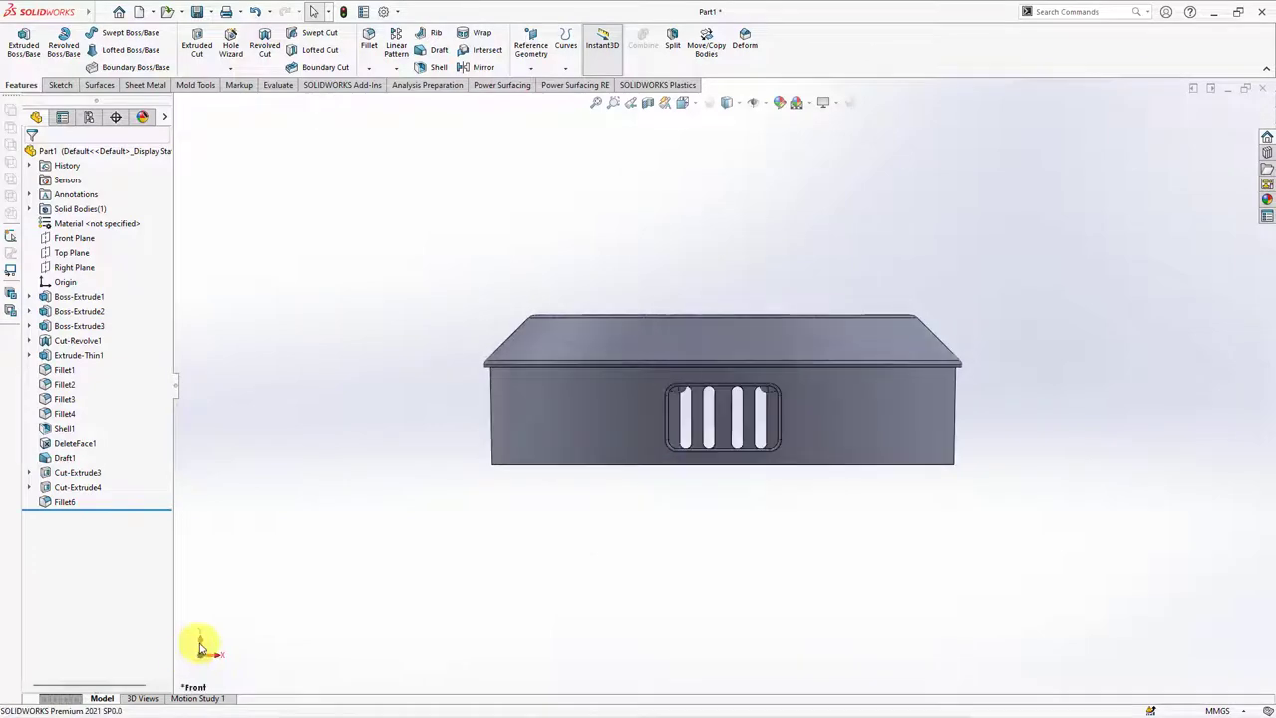
click(200, 644)
click(213, 656)
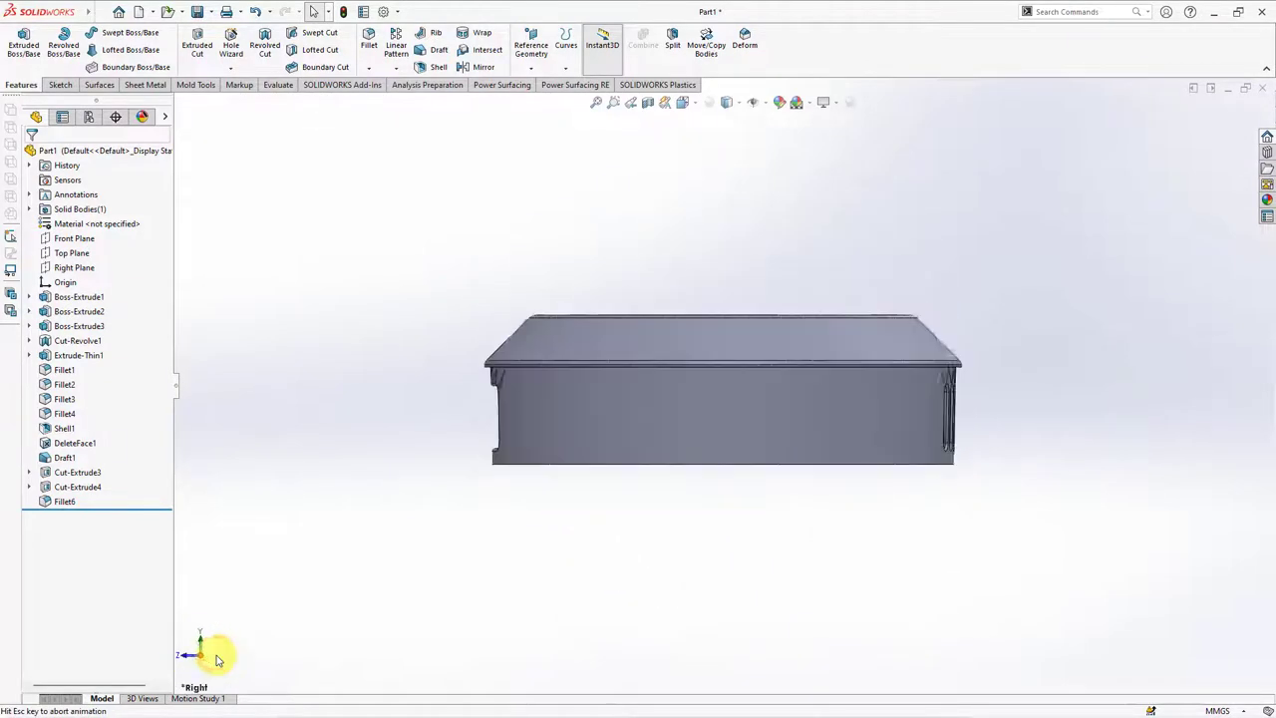
mouse_move(213, 652)
middle_down()
mouse_move(399, 541)
mouse_move(456, 598)
mouse_move(339, 591)
mouse_move(442, 612)
mouse_move(428, 638)
middle_up()
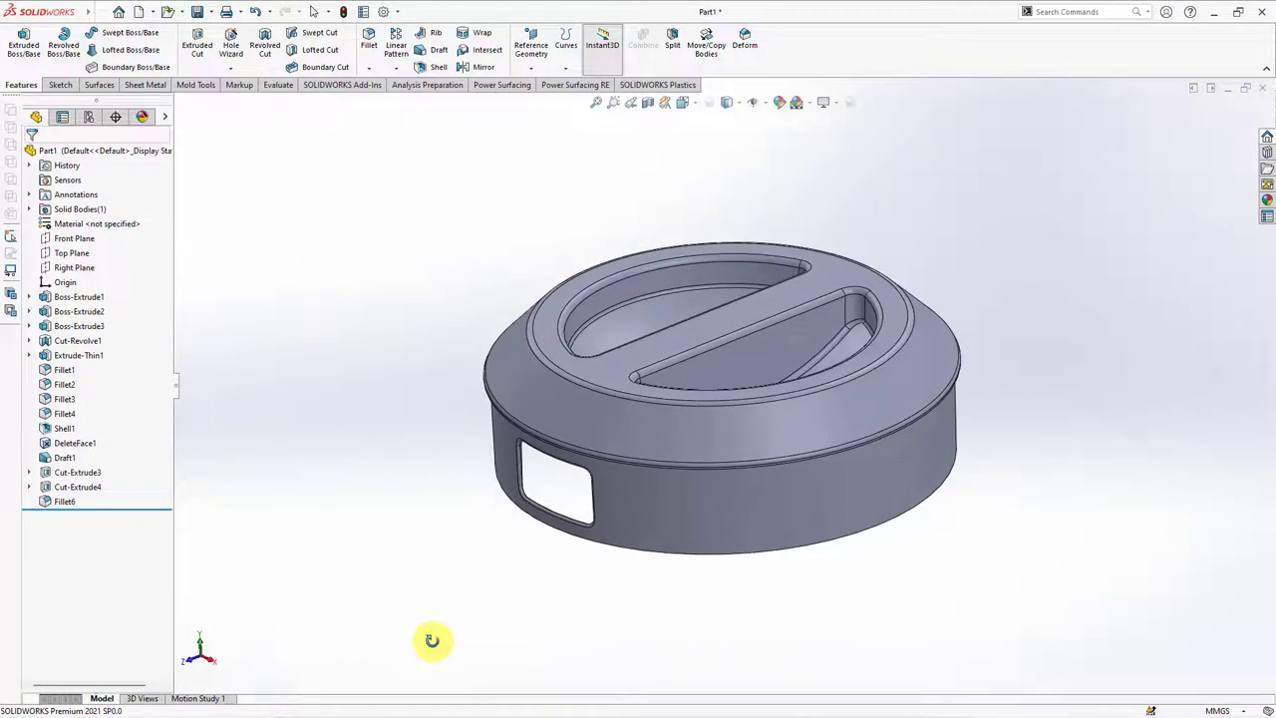
click(68, 238)
Step: Start a sketch on the Front Plane and offset the lid's right vertical edge by 1.00
click(86, 220)
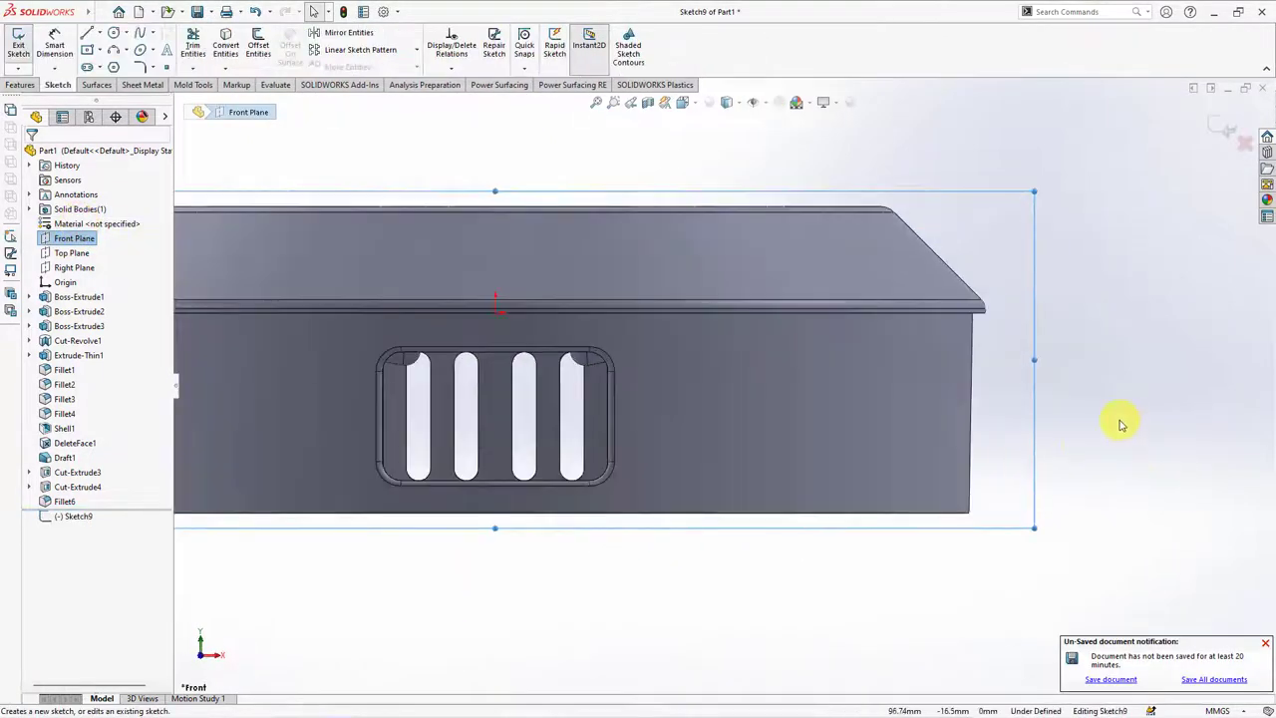
click(257, 43)
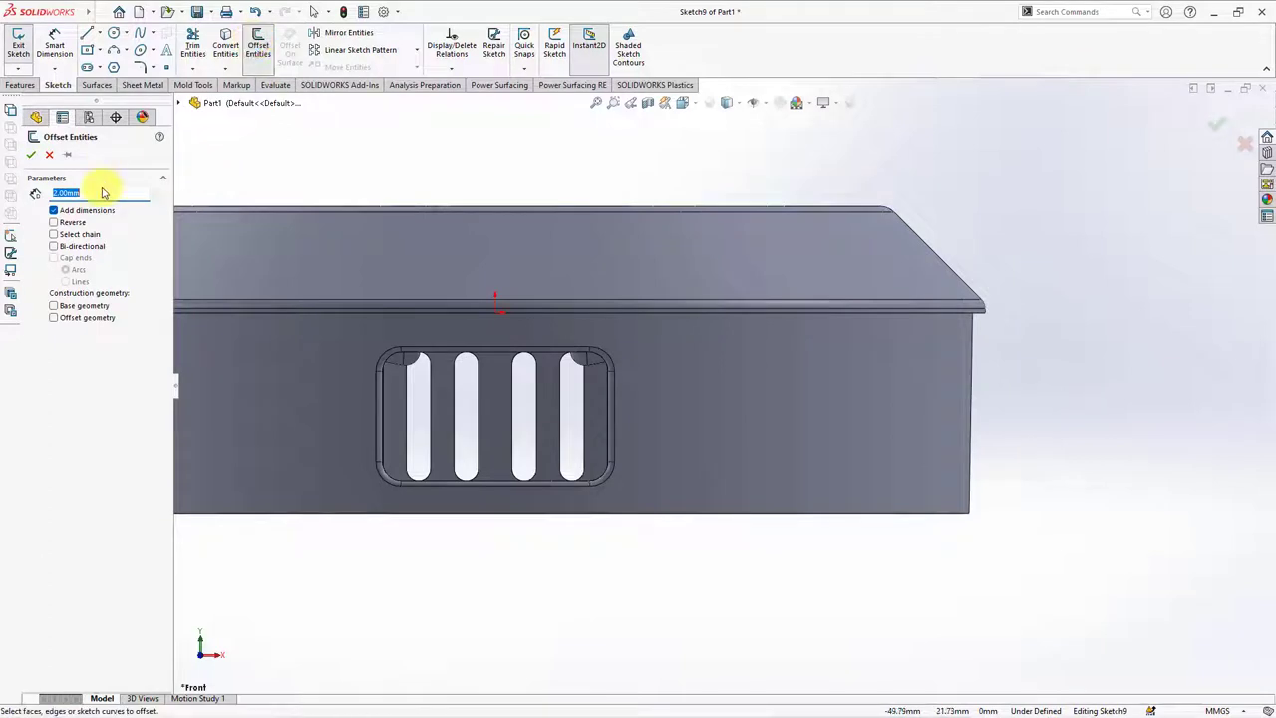
click(972, 379)
click(975, 384)
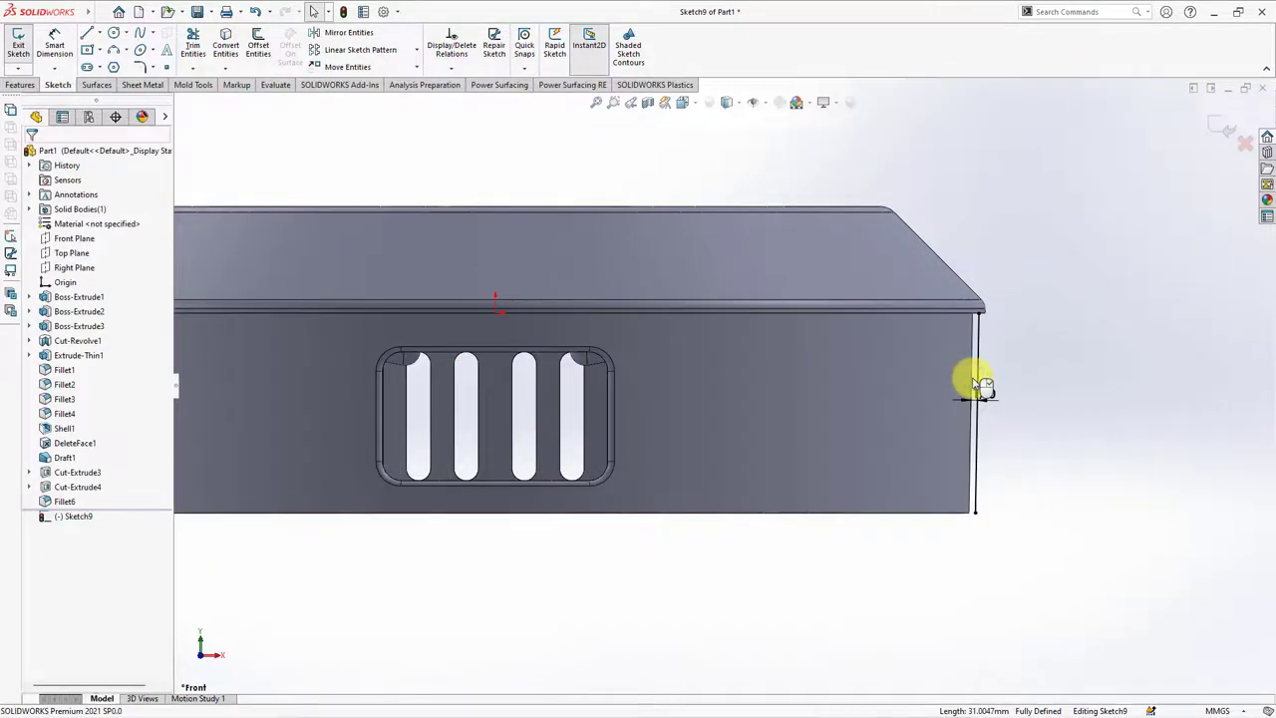
Step: Draw a rim line from the centre to the right corner and corner-trim it with the offset line
click(85, 36)
click(498, 312)
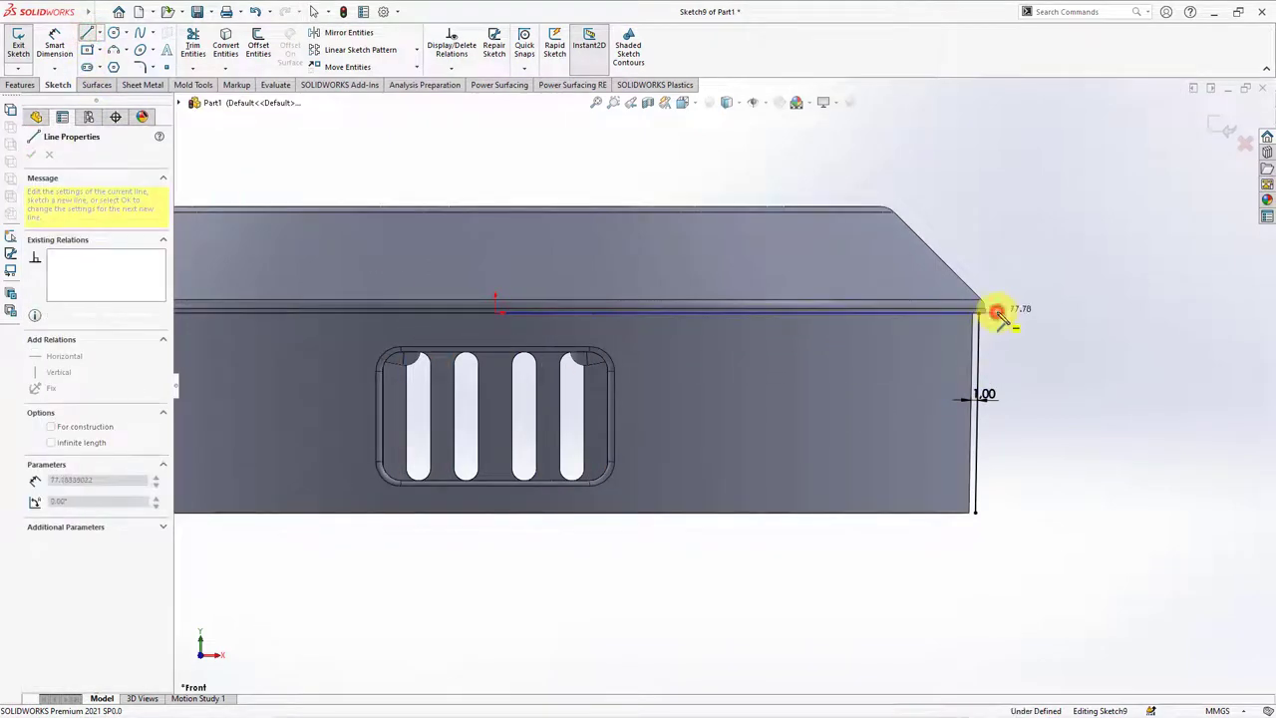
click(997, 312)
right_click(997, 312)
click(1036, 333)
click(194, 47)
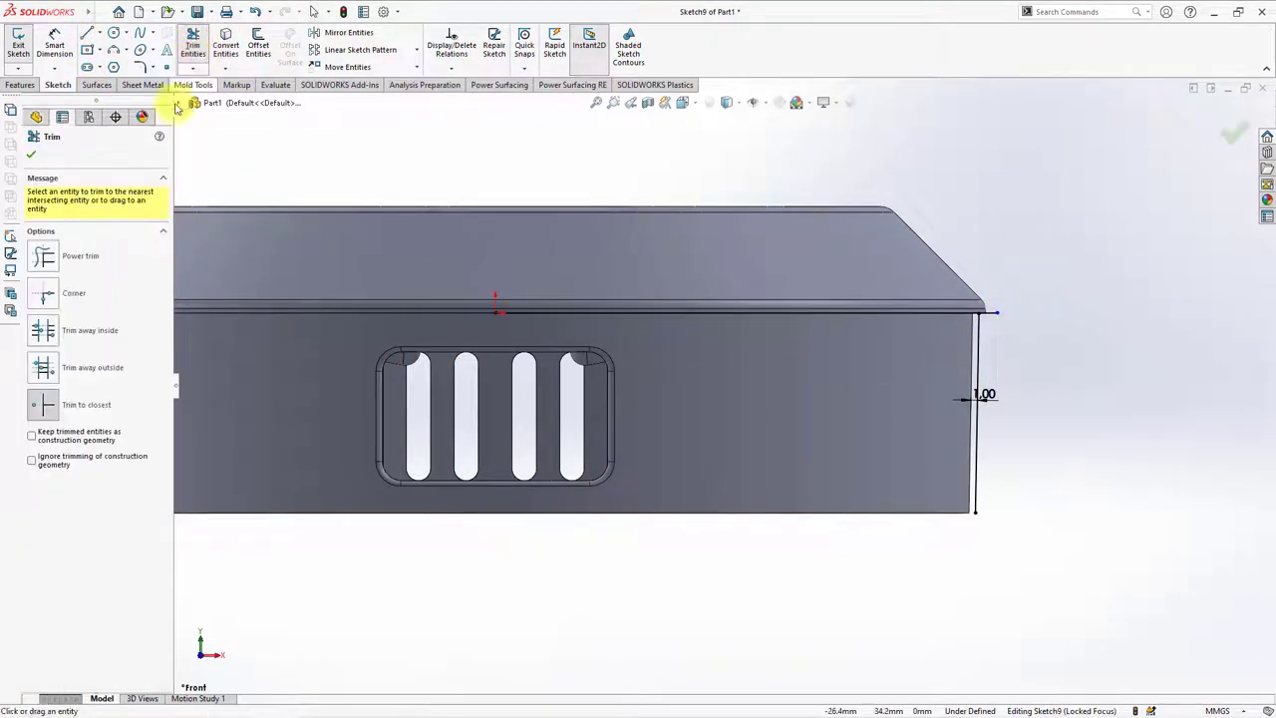
click(43, 276)
click(976, 336)
click(954, 315)
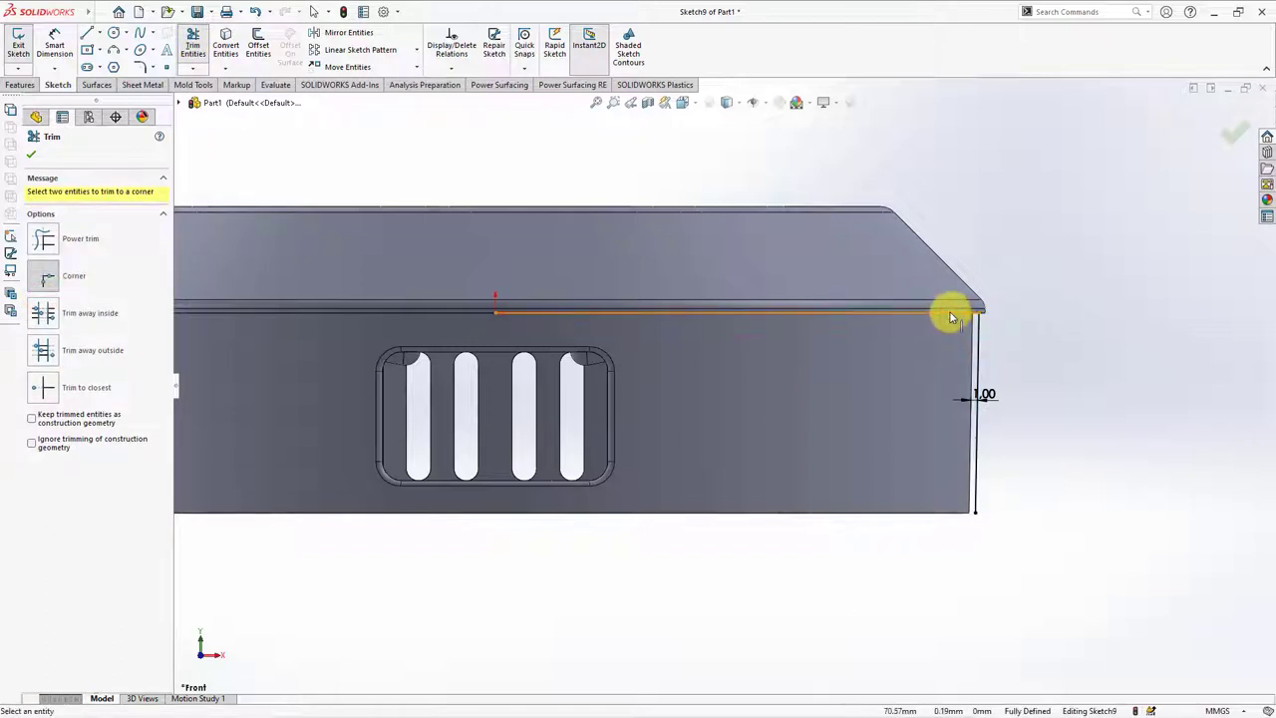
click(31, 155)
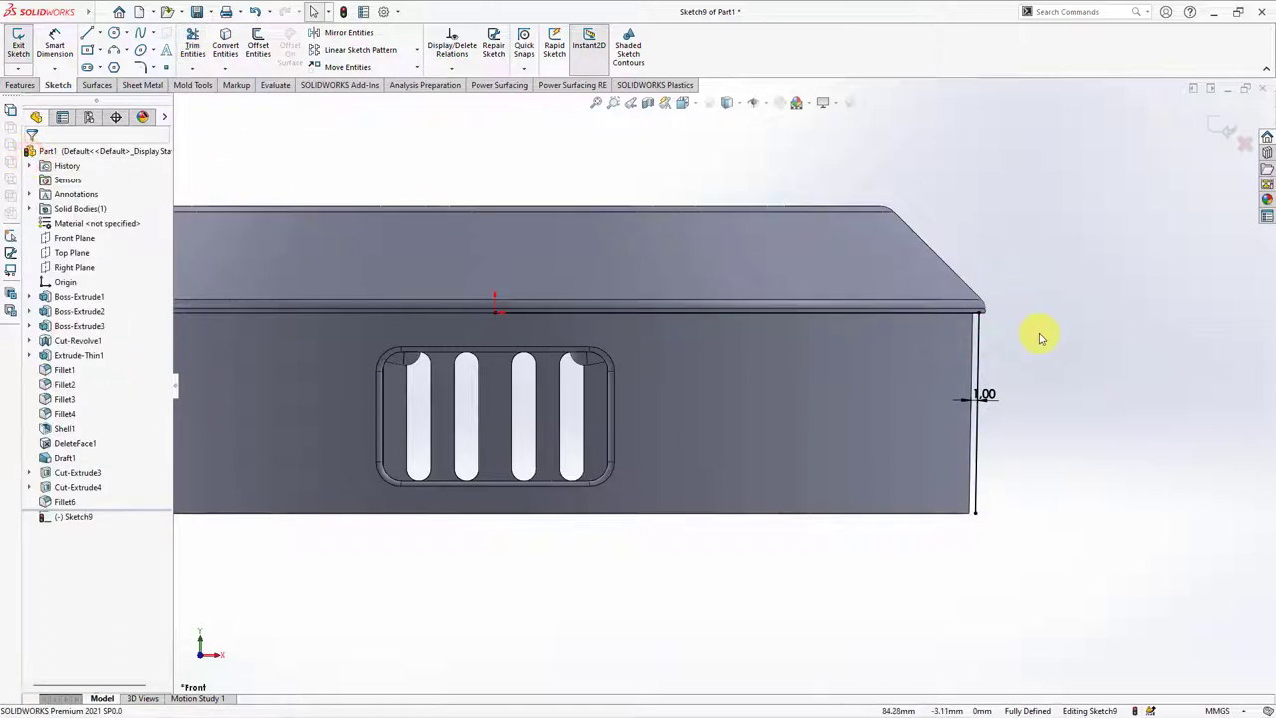
Step: Draw the profile lines down the wall to the base centre and a vertical centreline to the origin
key(z)
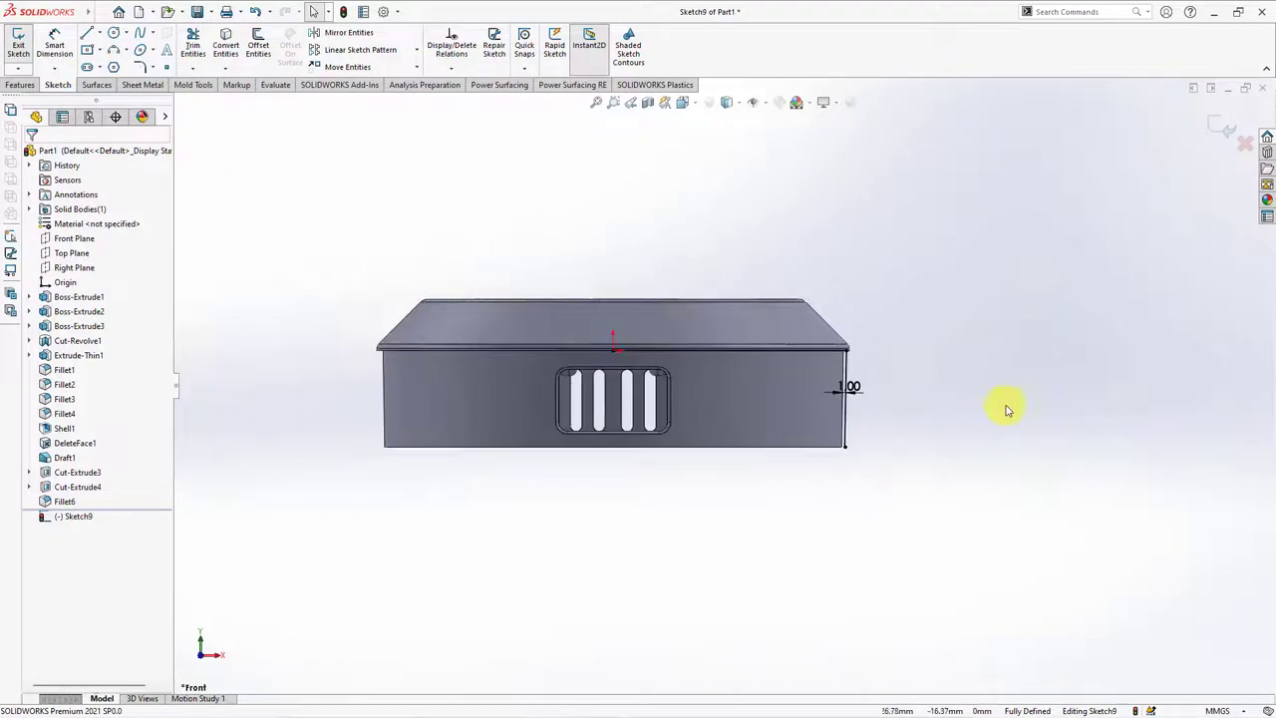
ctrl+middle_drag(986, 466, 954, 312)
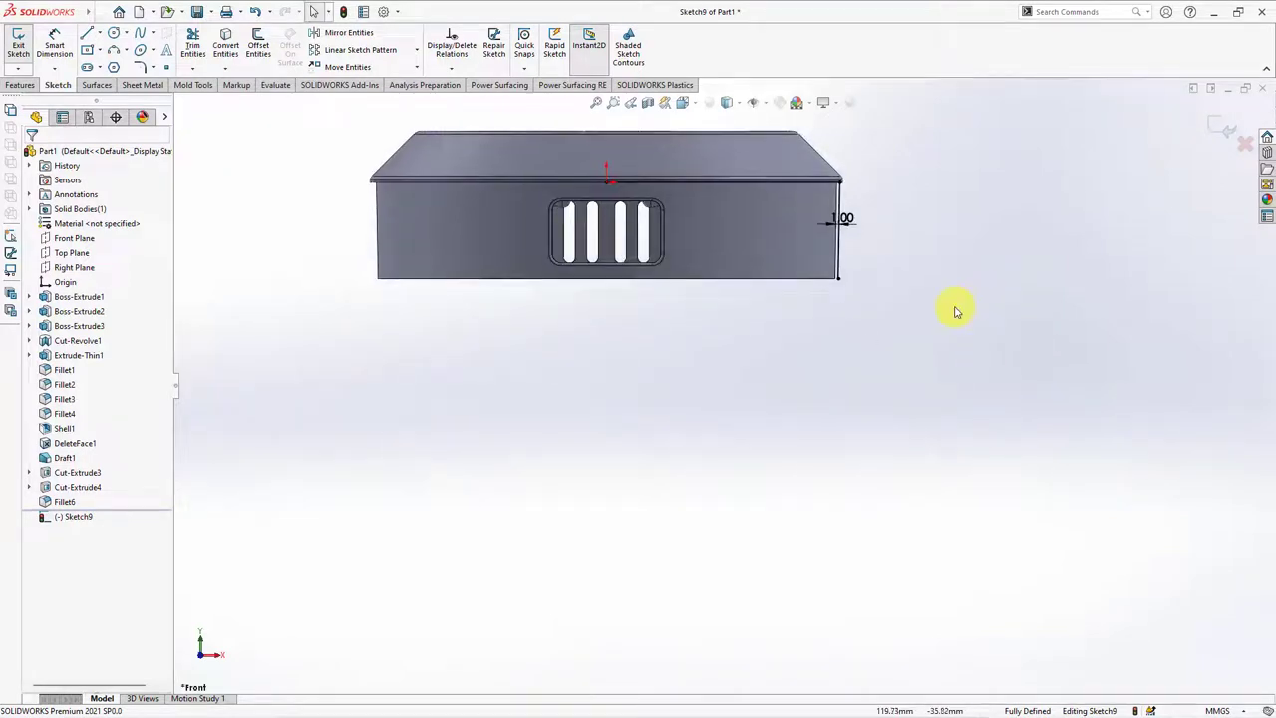
click(837, 295)
click(87, 36)
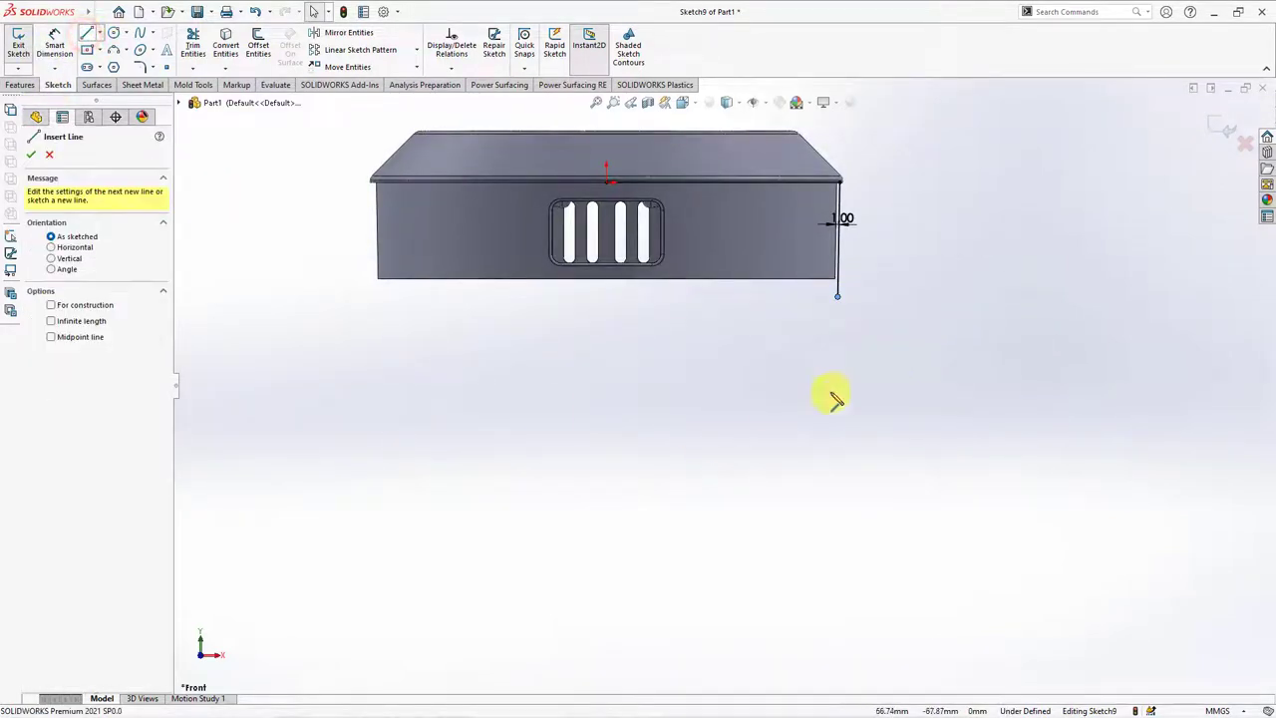
click(838, 297)
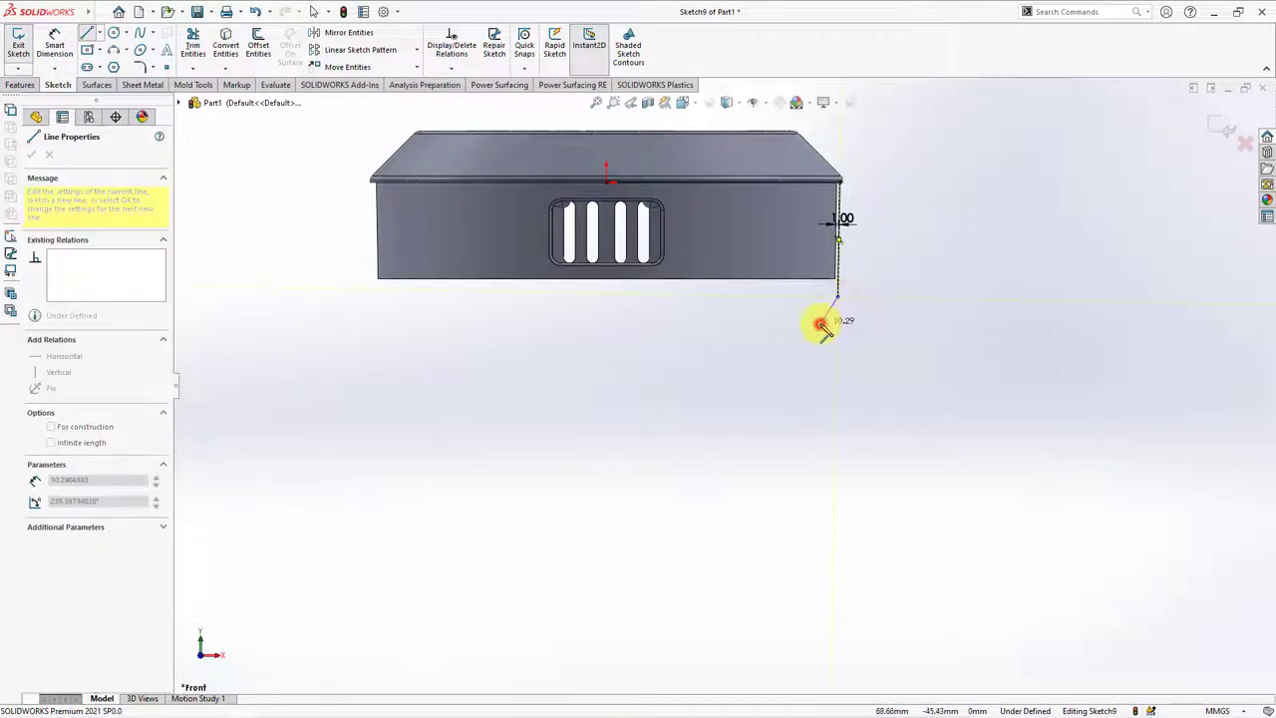
scroll(813, 369, up, 1)
scroll(797, 418, up, 1)
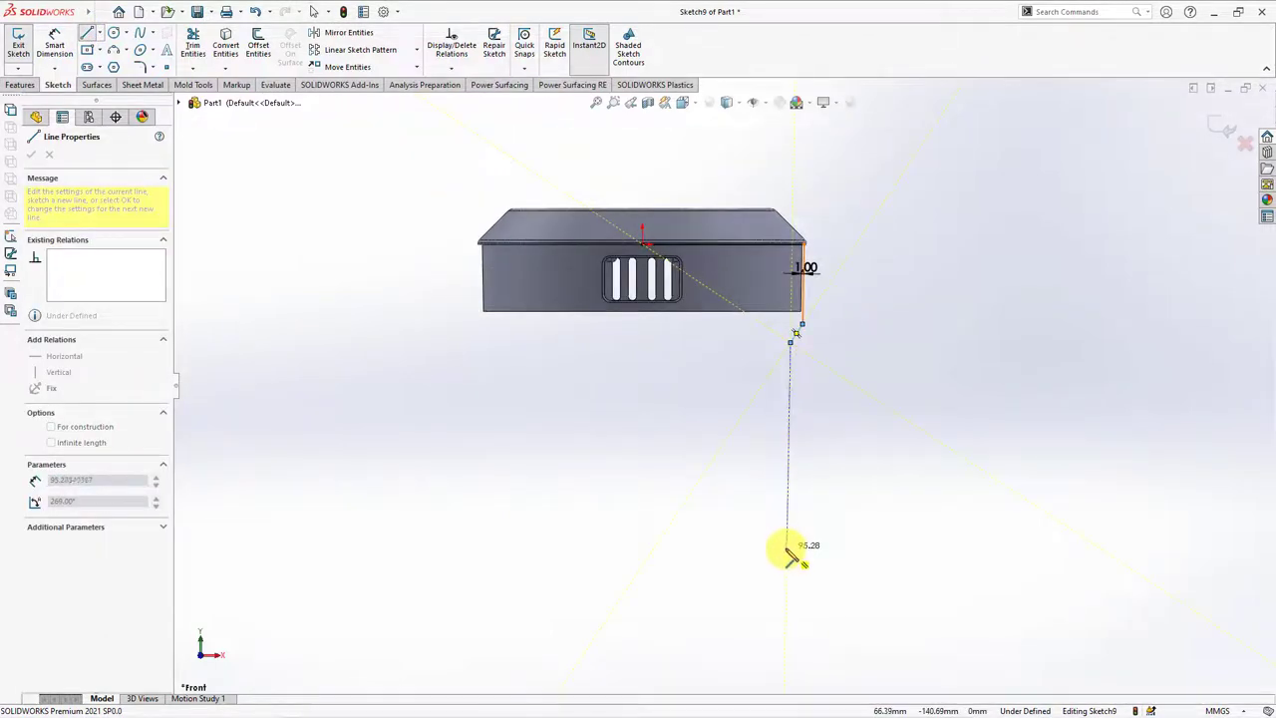
scroll(788, 553, up, 2)
click(761, 586)
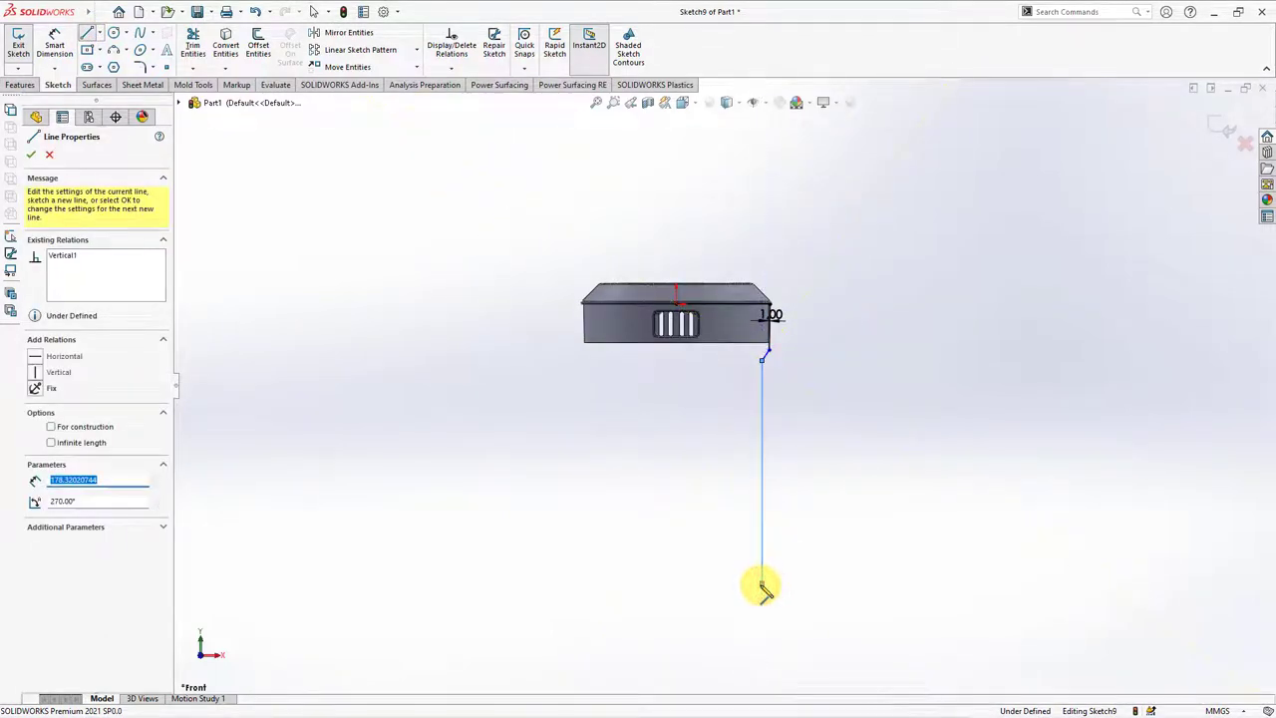
click(676, 603)
click(676, 291)
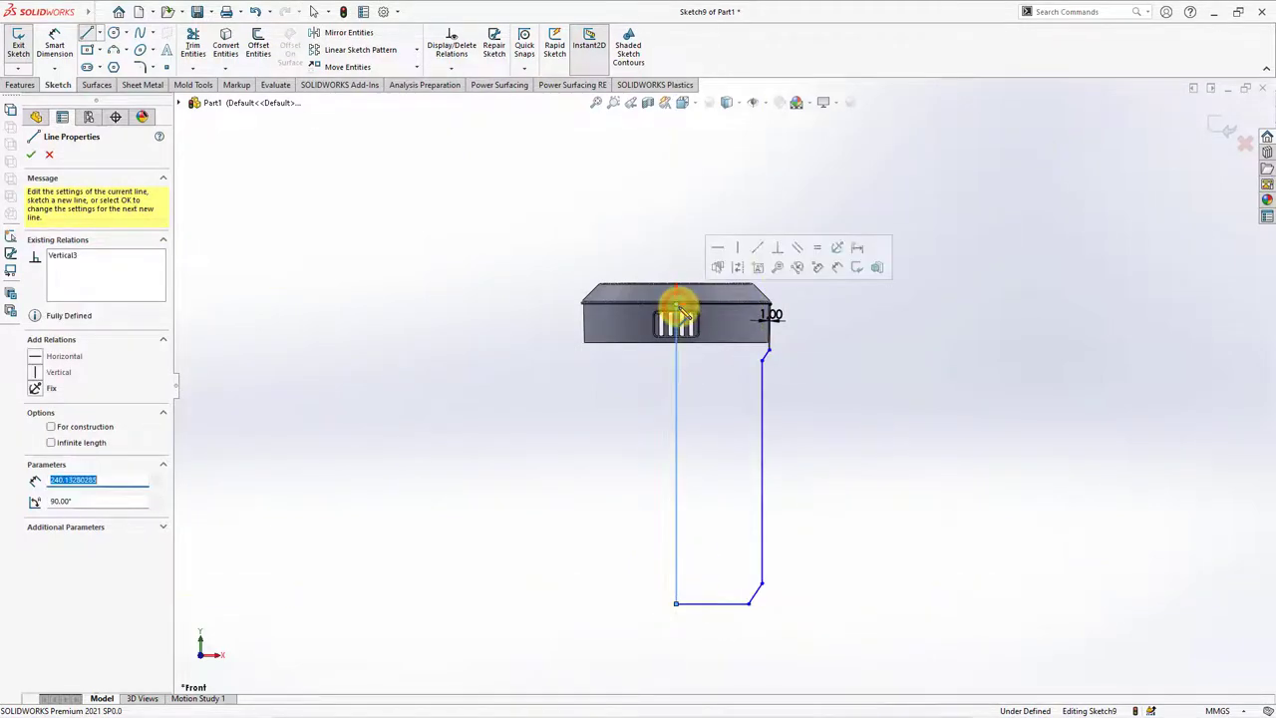
click(734, 270)
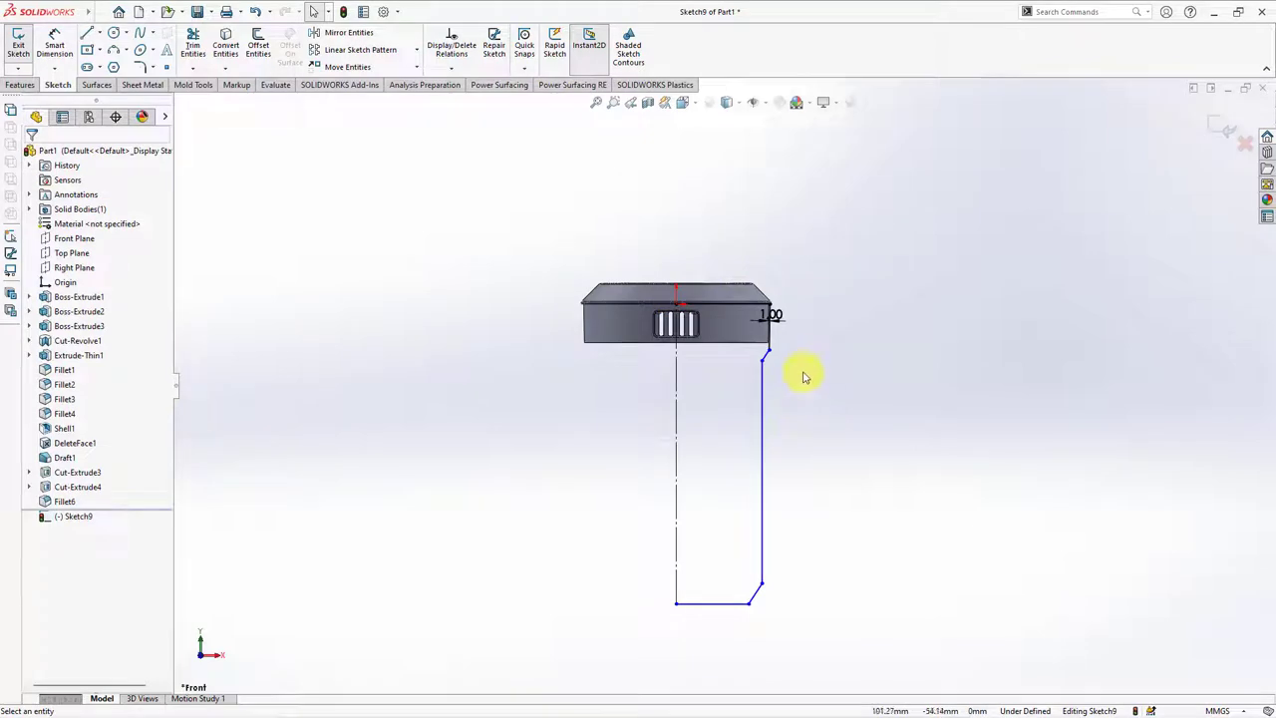
click(54, 41)
Step: Dimension the two vertical heights below the lid's top edge as 38 and 43 mm
scroll(803, 328, down, 5)
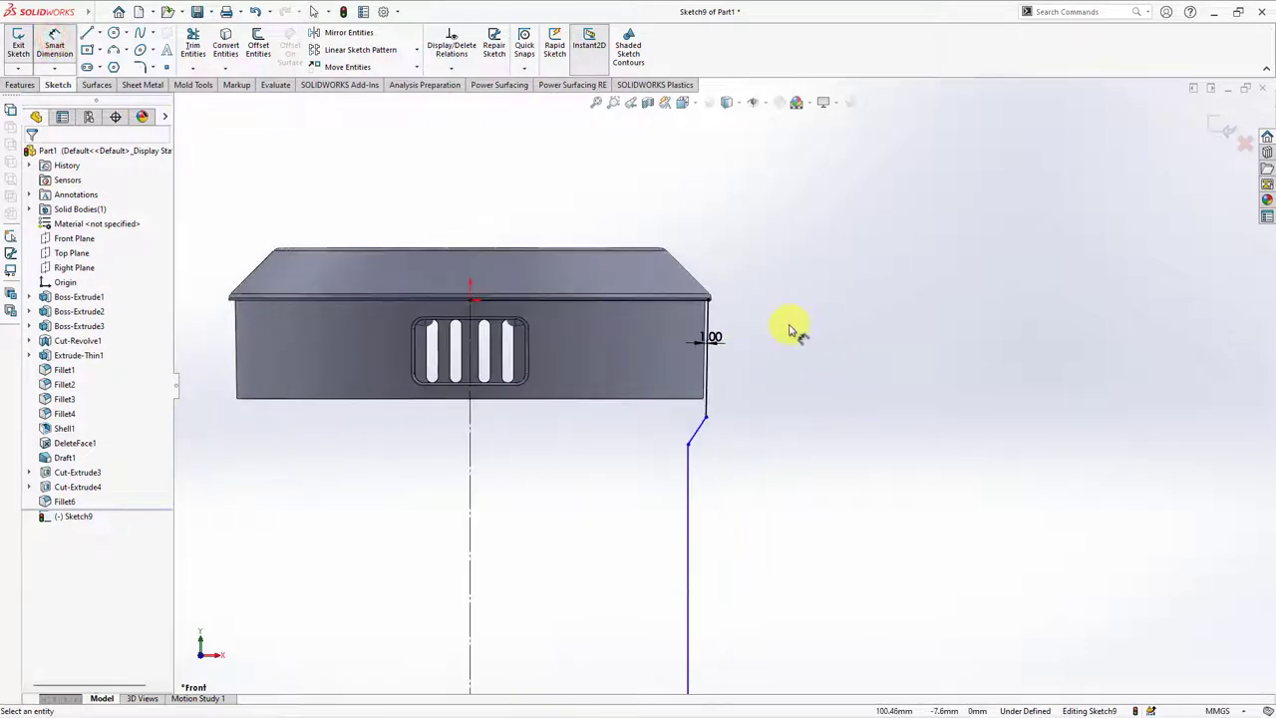
click(690, 302)
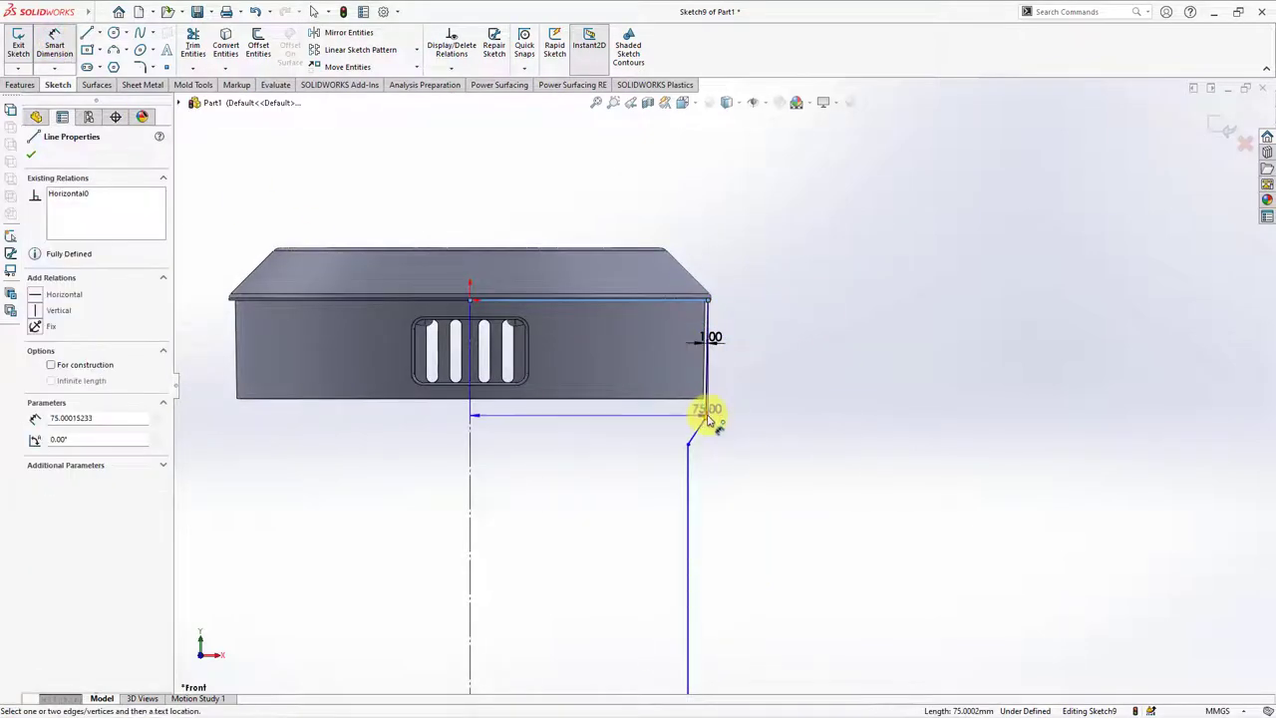
click(705, 416)
click(760, 369)
text(38)
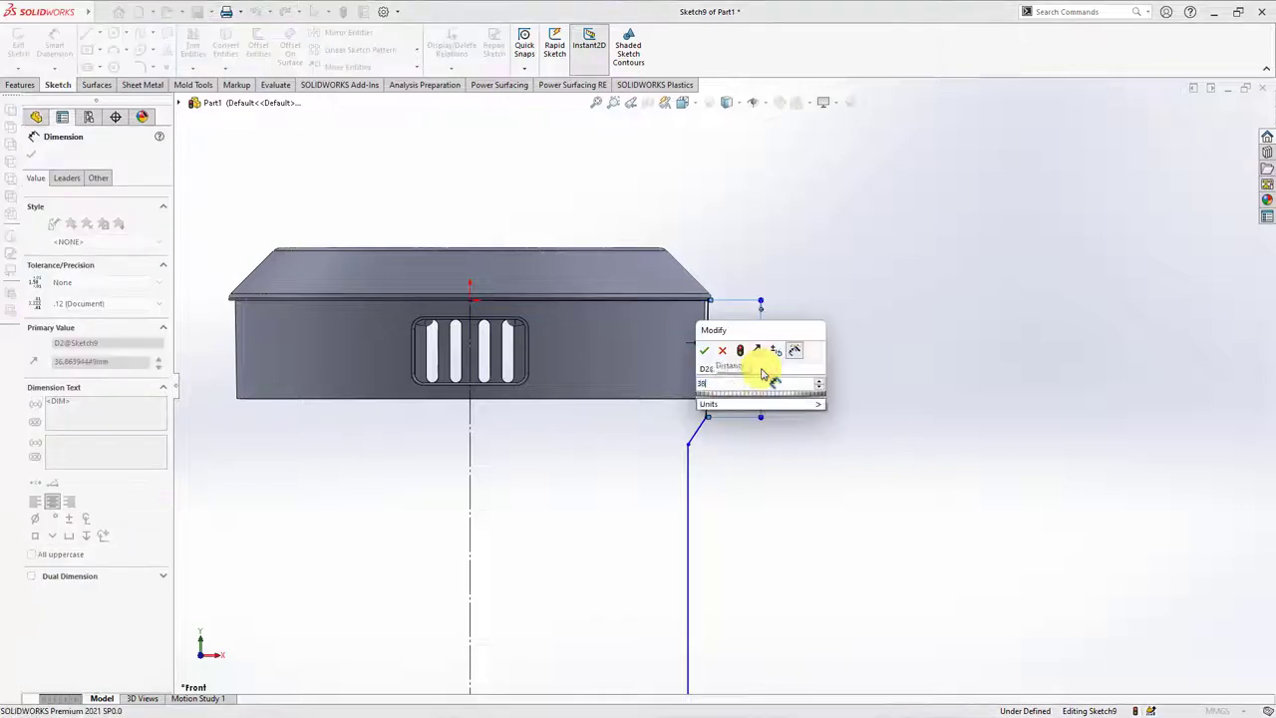
click(704, 350)
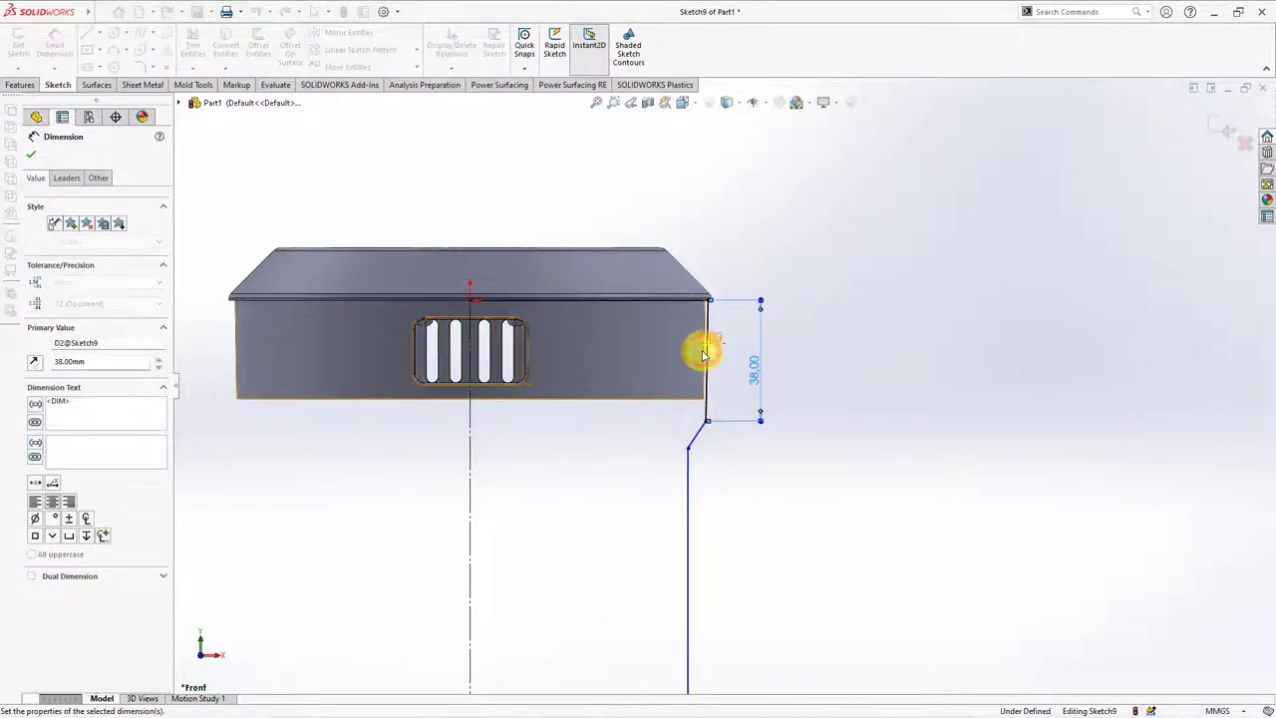
click(686, 450)
click(688, 302)
click(793, 369)
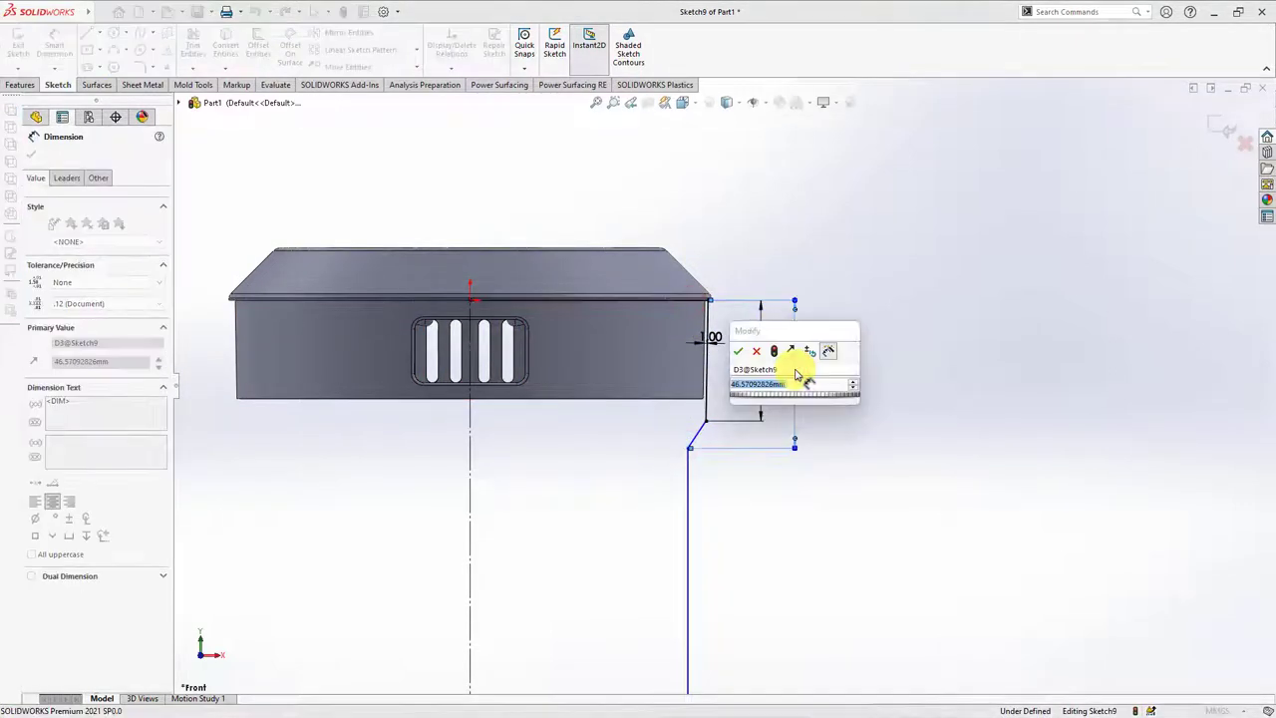
text(43)
click(741, 358)
Step: Dimension the bottom chamfer height to 18 mm and the overall centreline length to 215 mm
scroll(754, 398, up, 3)
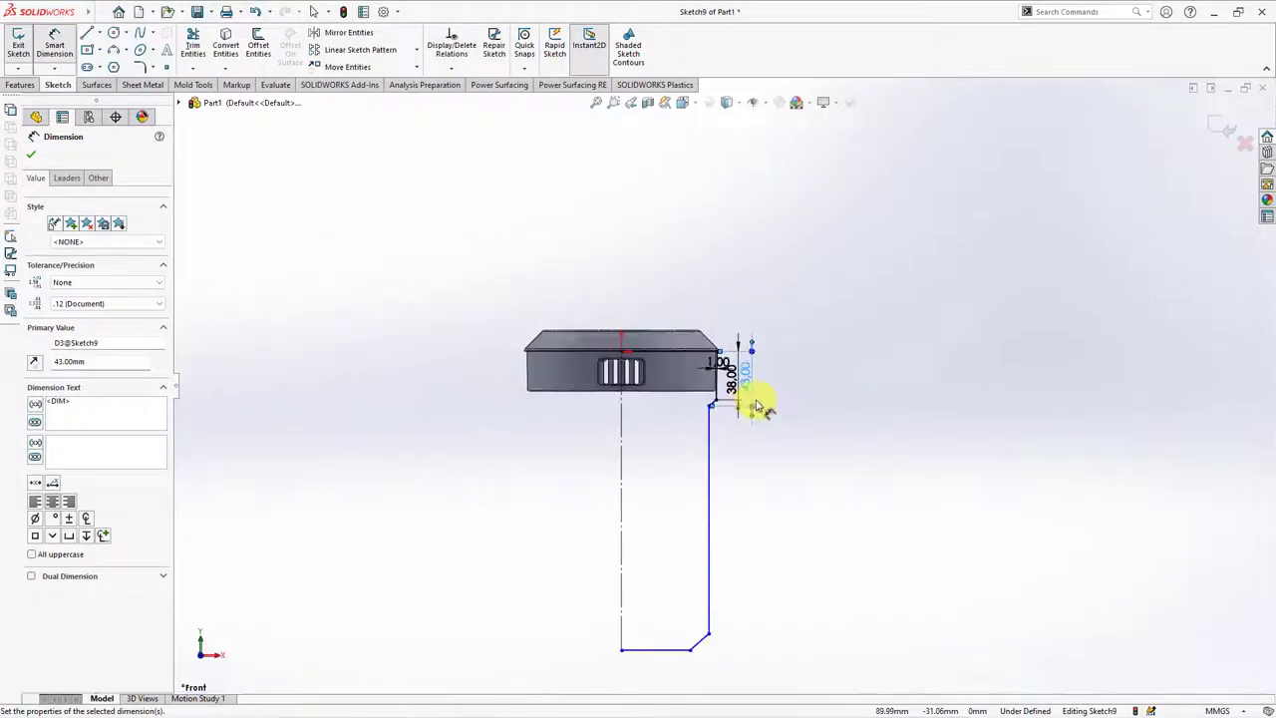
scroll(726, 648, down, 2)
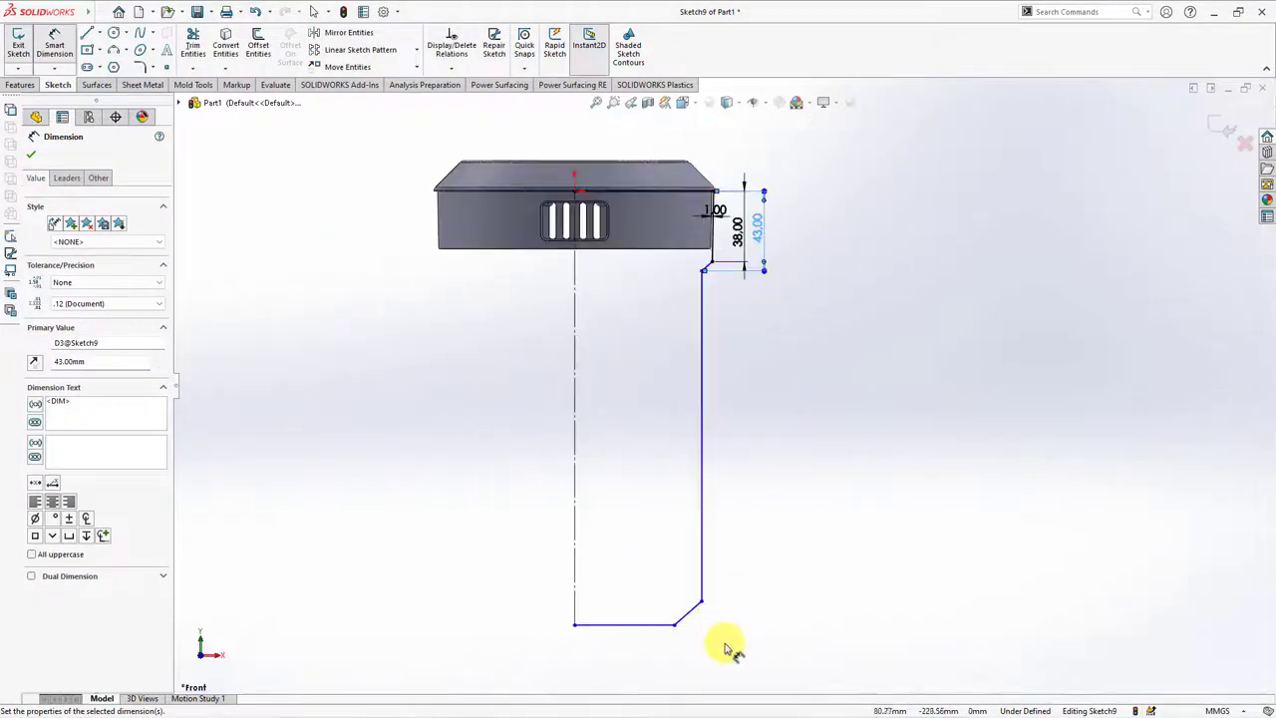
click(668, 626)
click(703, 603)
click(748, 614)
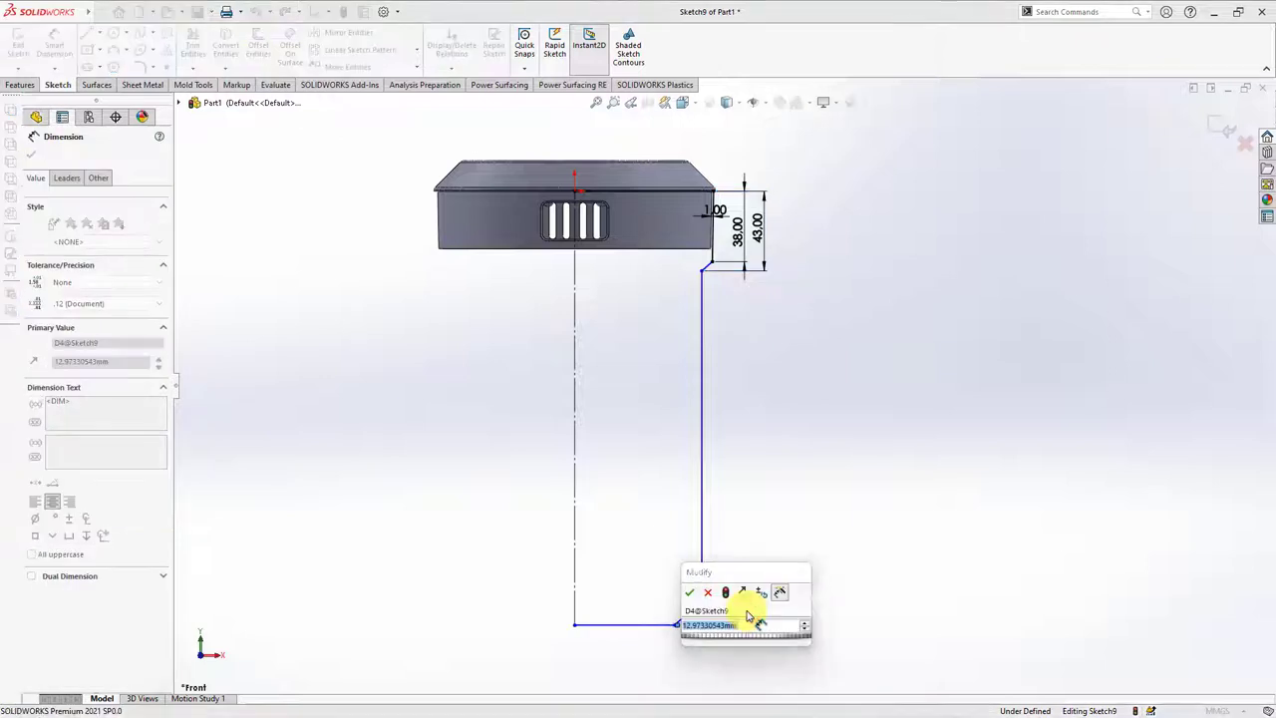
text(18)
click(693, 594)
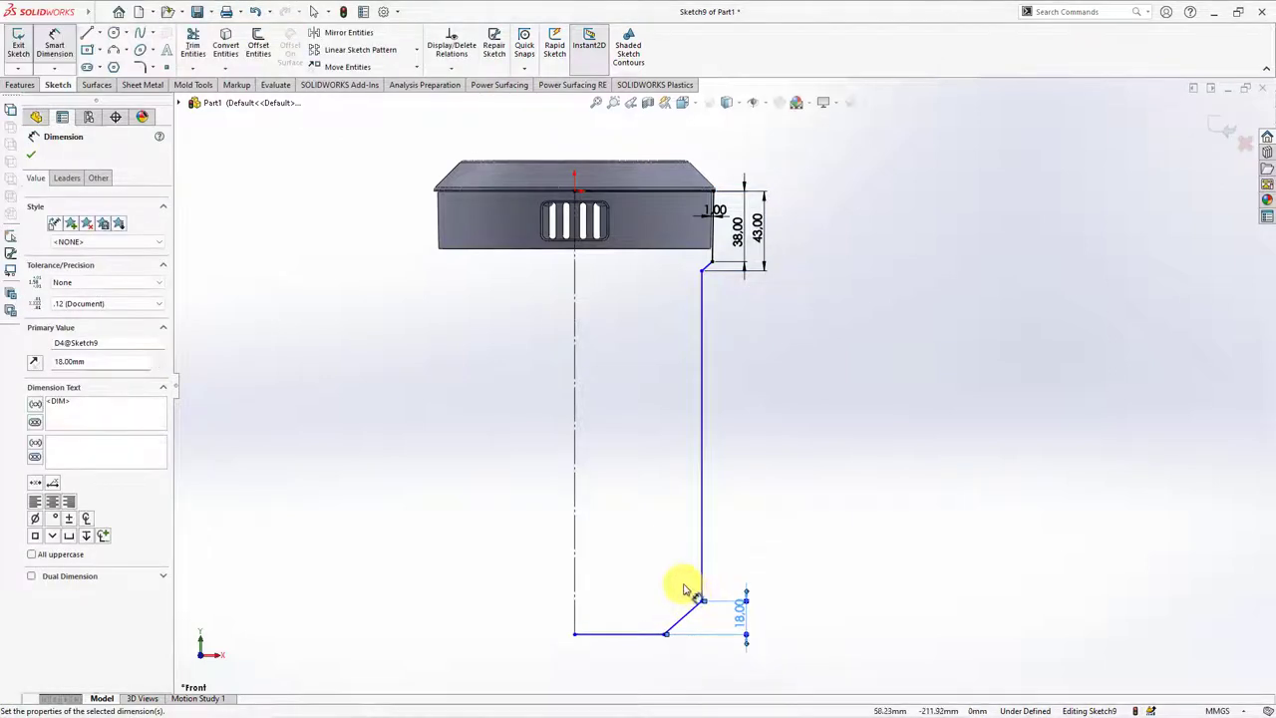
scroll(668, 564, up, 1)
click(601, 469)
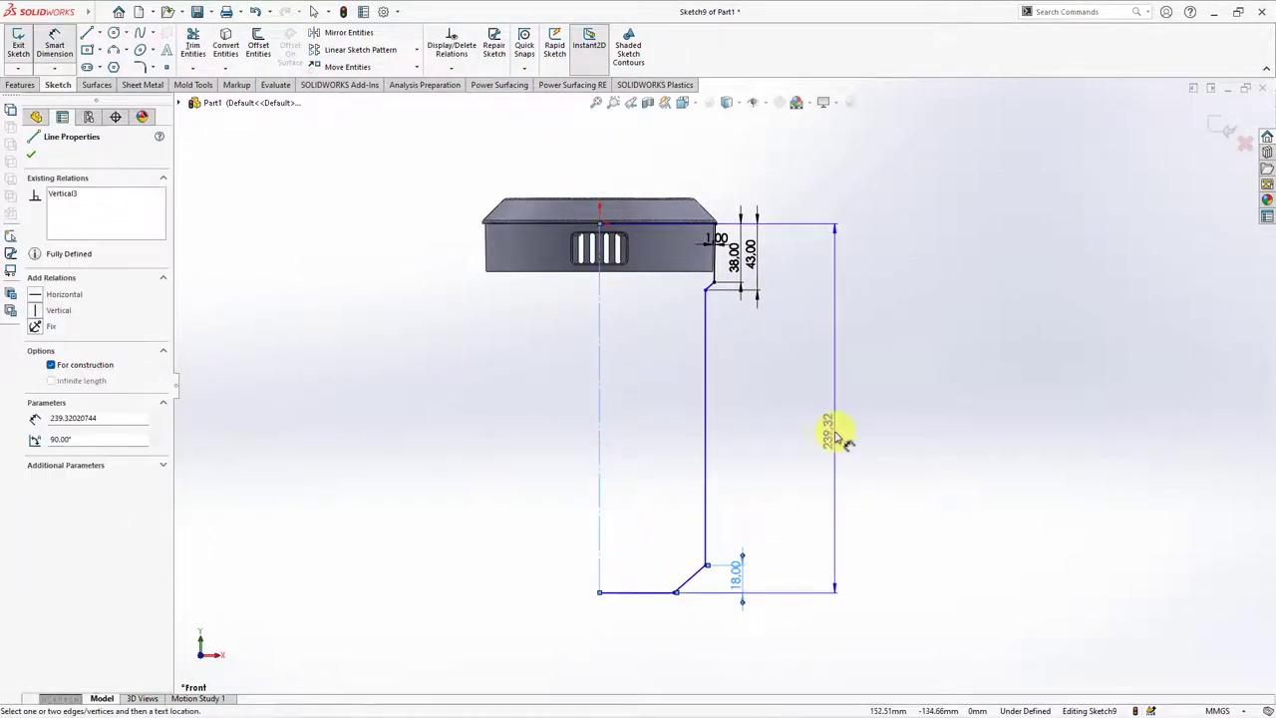
click(838, 436)
text(215)
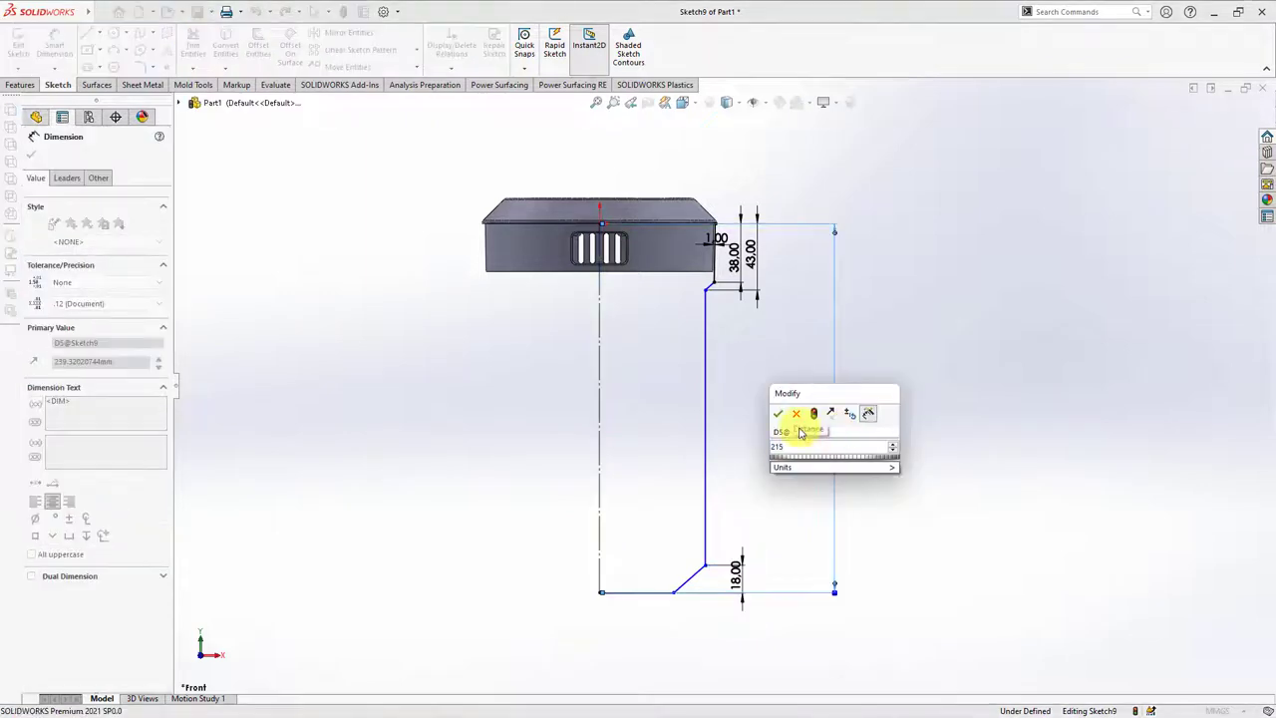
key(Return)
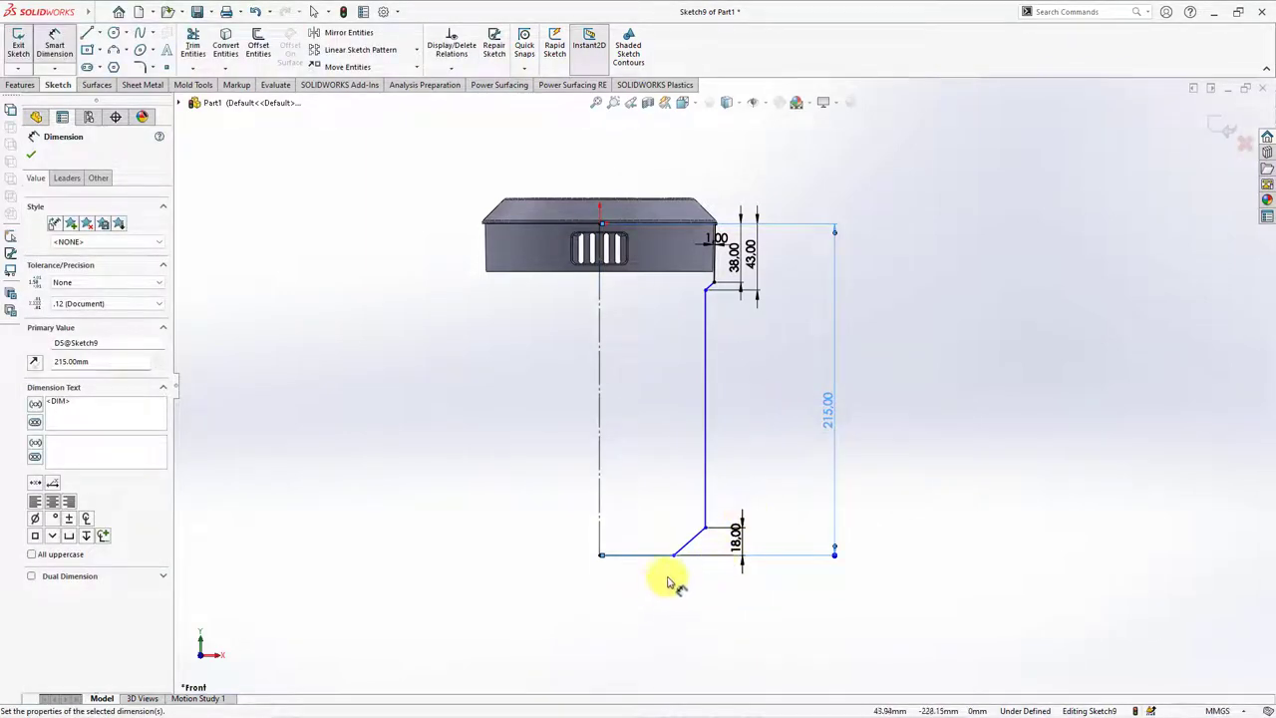
Step: Dimension the base width from the centreline to 110 mm
click(674, 555)
click(597, 530)
click(592, 593)
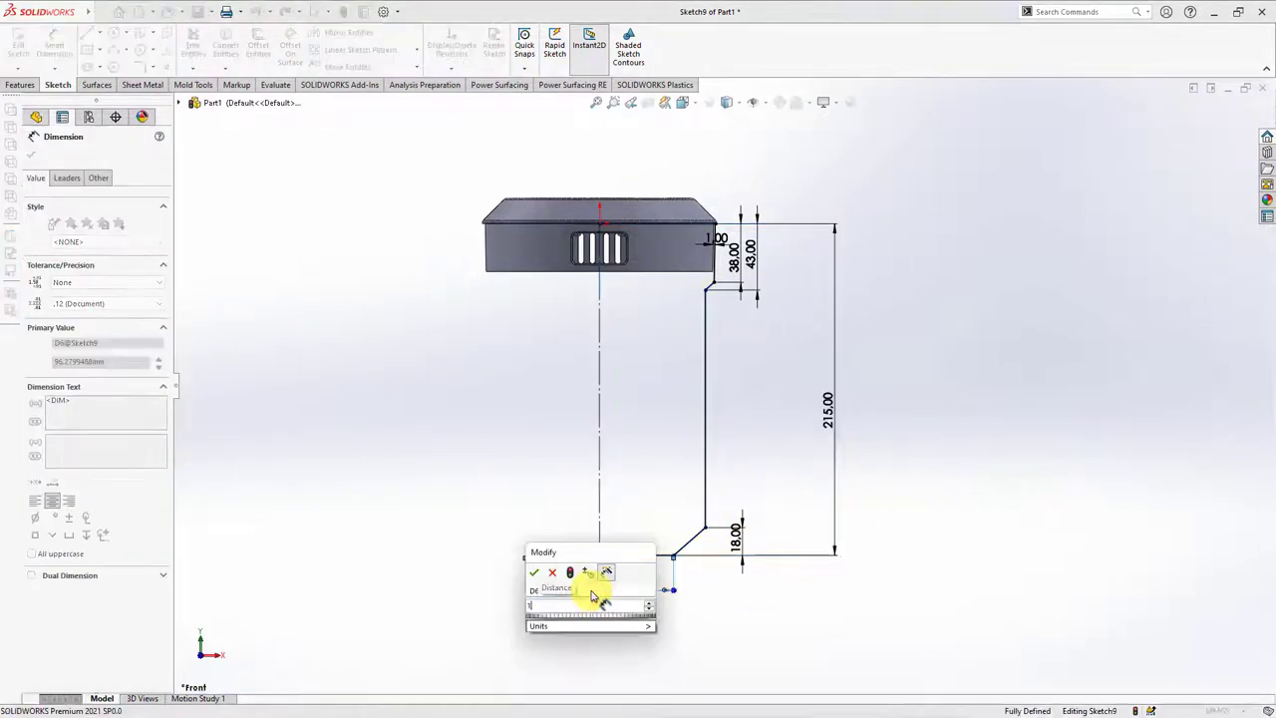
click(530, 573)
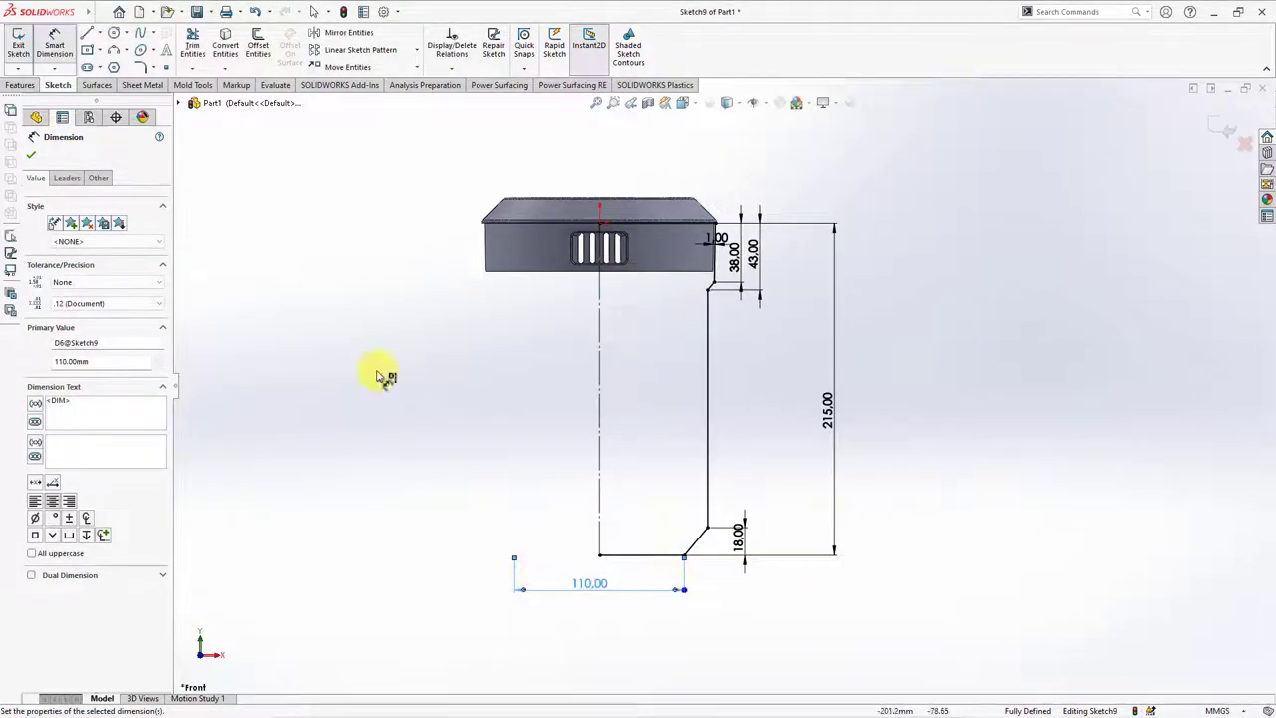
click(35, 157)
Step: Make the outer wall line parallel to the lid's side edge, fully defining the sketch
scroll(743, 339, down, 3)
click(697, 521)
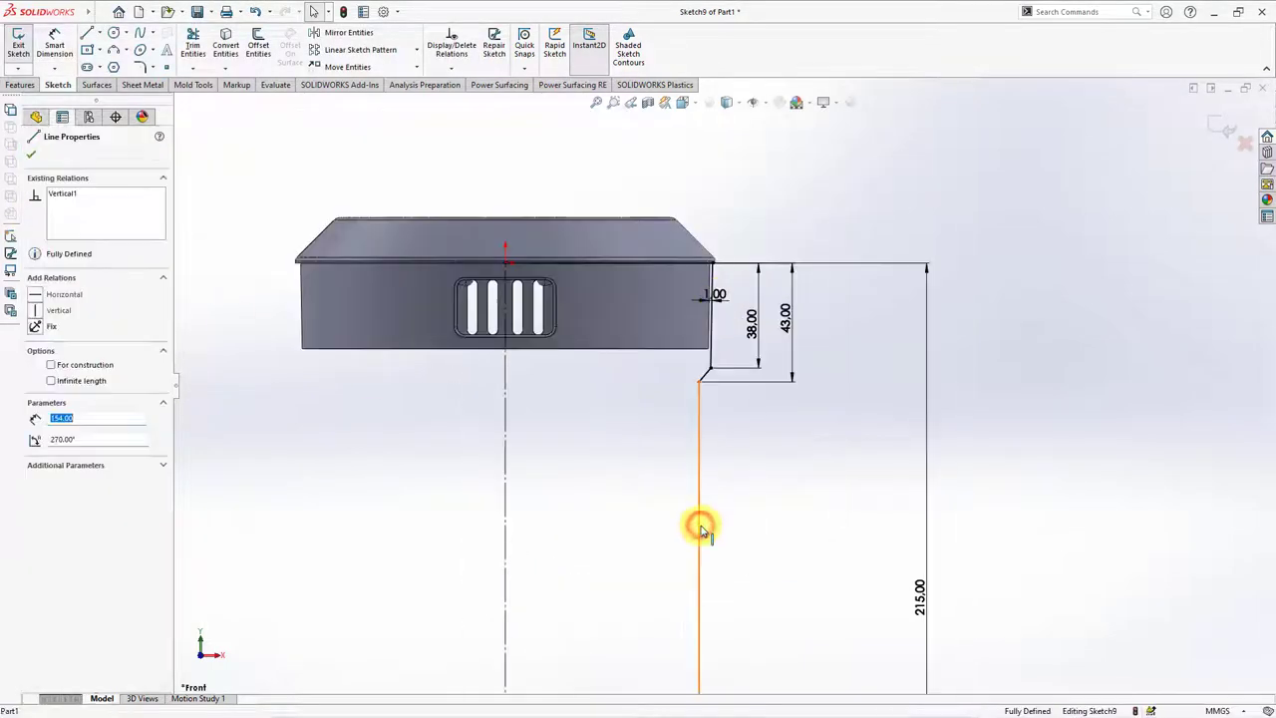
right_click(710, 598)
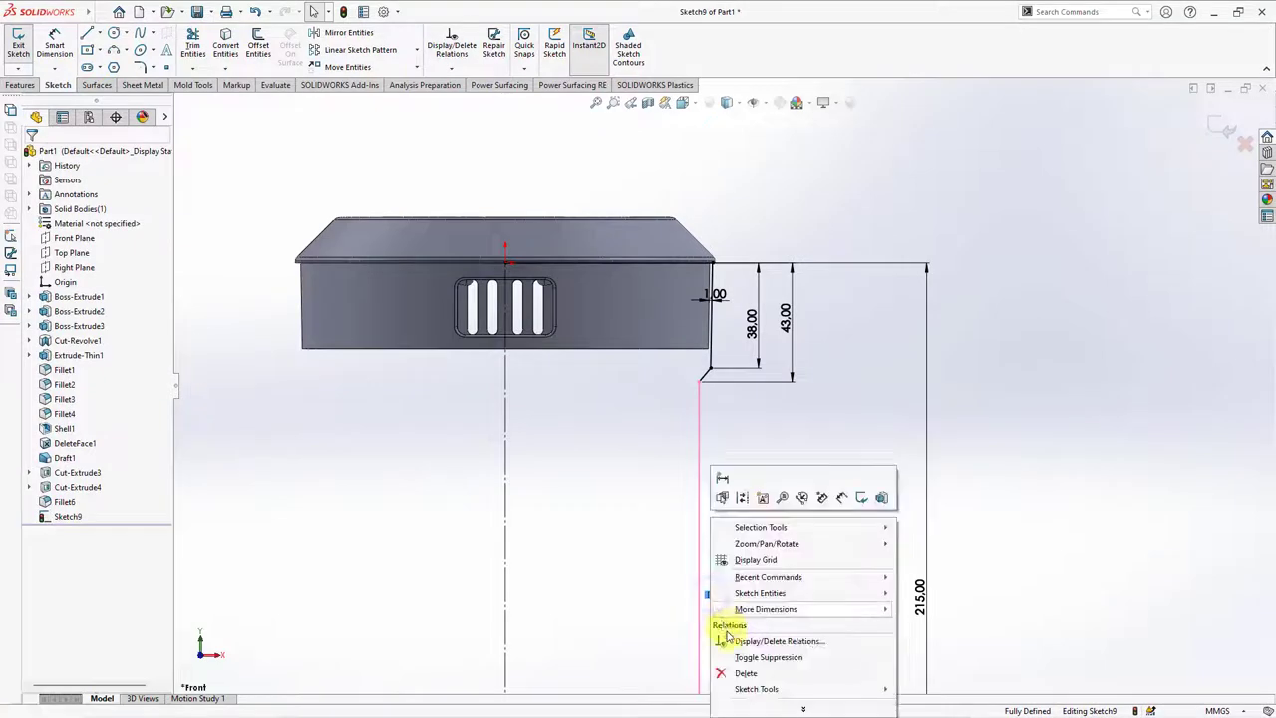
click(735, 649)
click(700, 563)
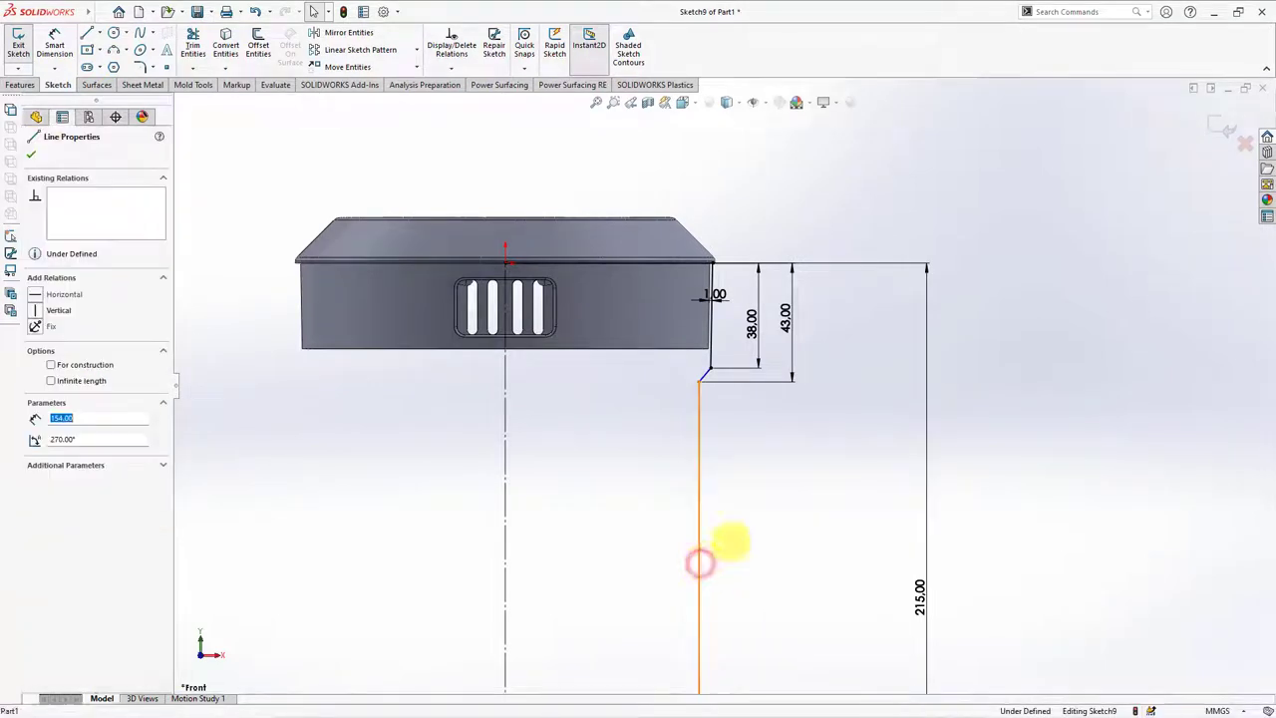
ctrl+click(711, 355)
click(835, 299)
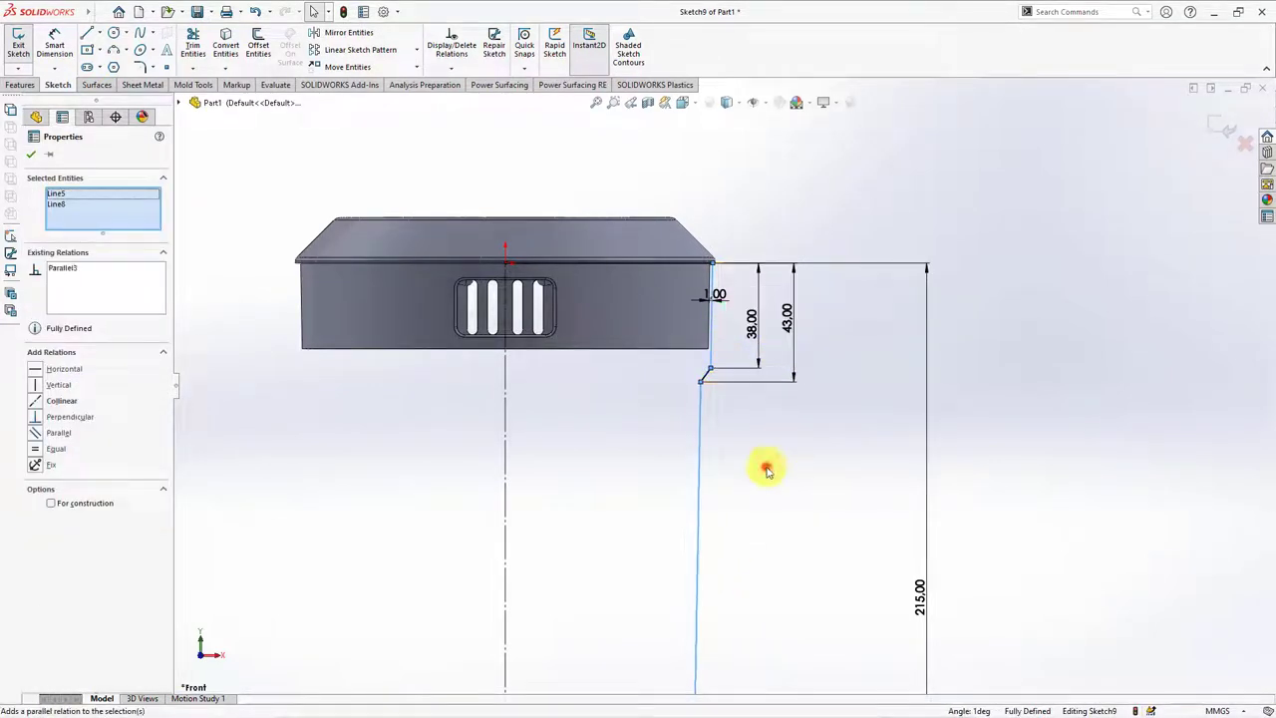
scroll(742, 468, up, 3)
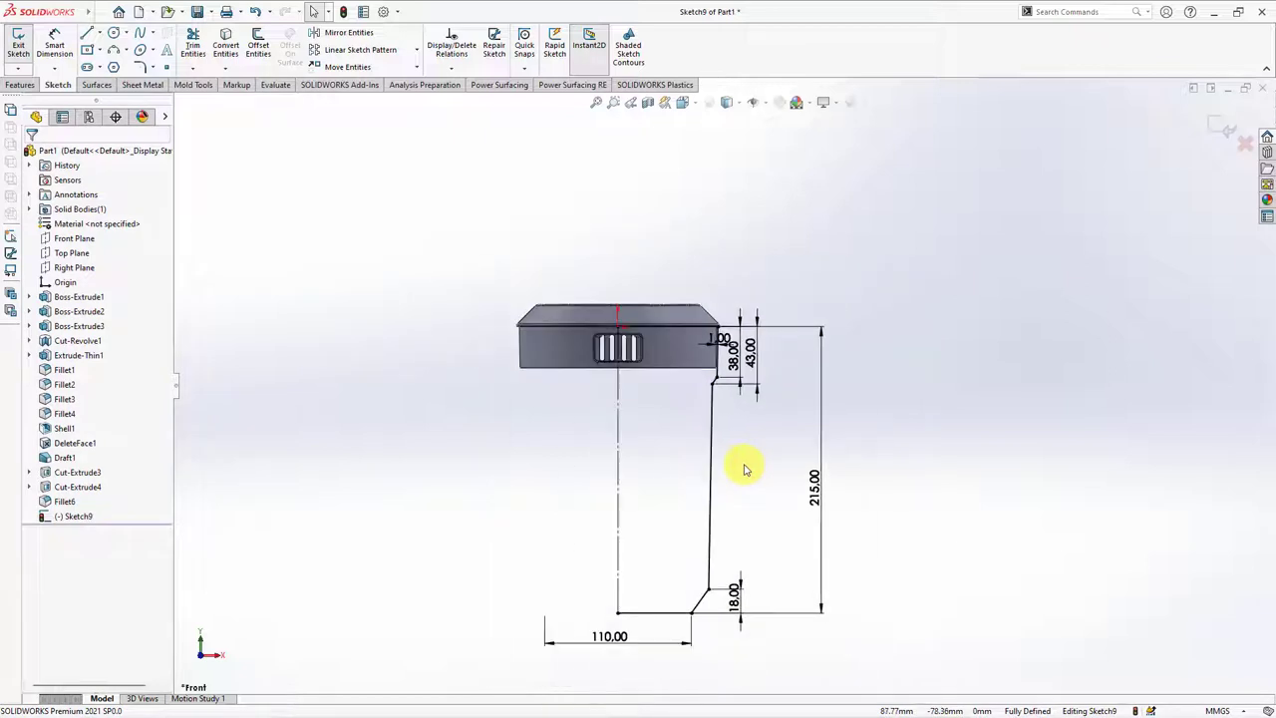
right_drag(743, 468, 743, 419)
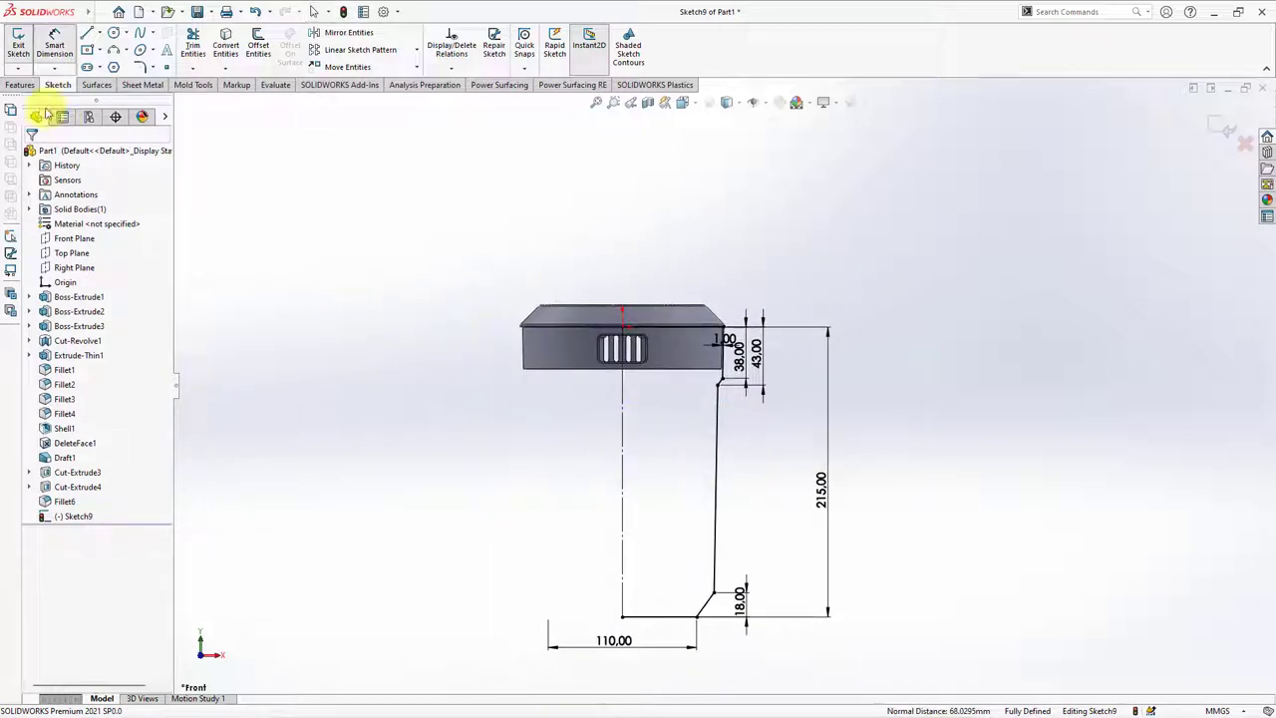
Step: Revolve the auto-closed profile 360° Blind into the cylindrical pitcher body Revolve1
click(20, 83)
click(64, 45)
click(661, 372)
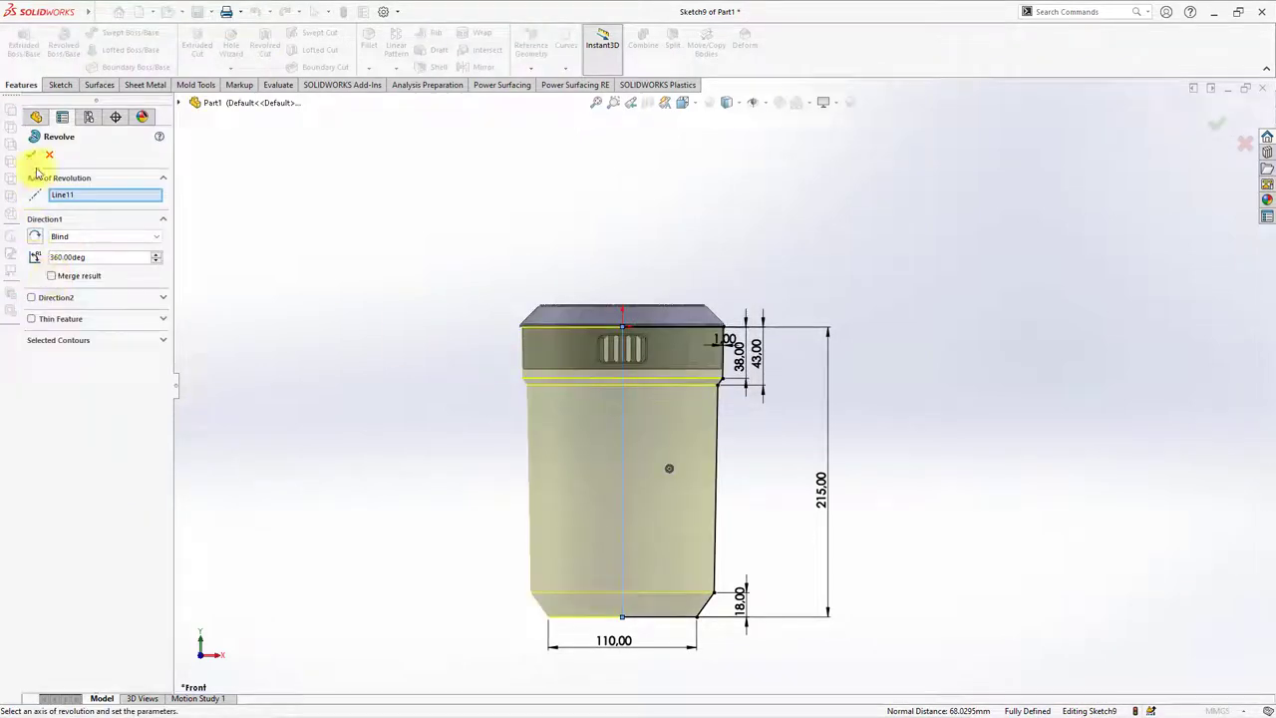
click(32, 155)
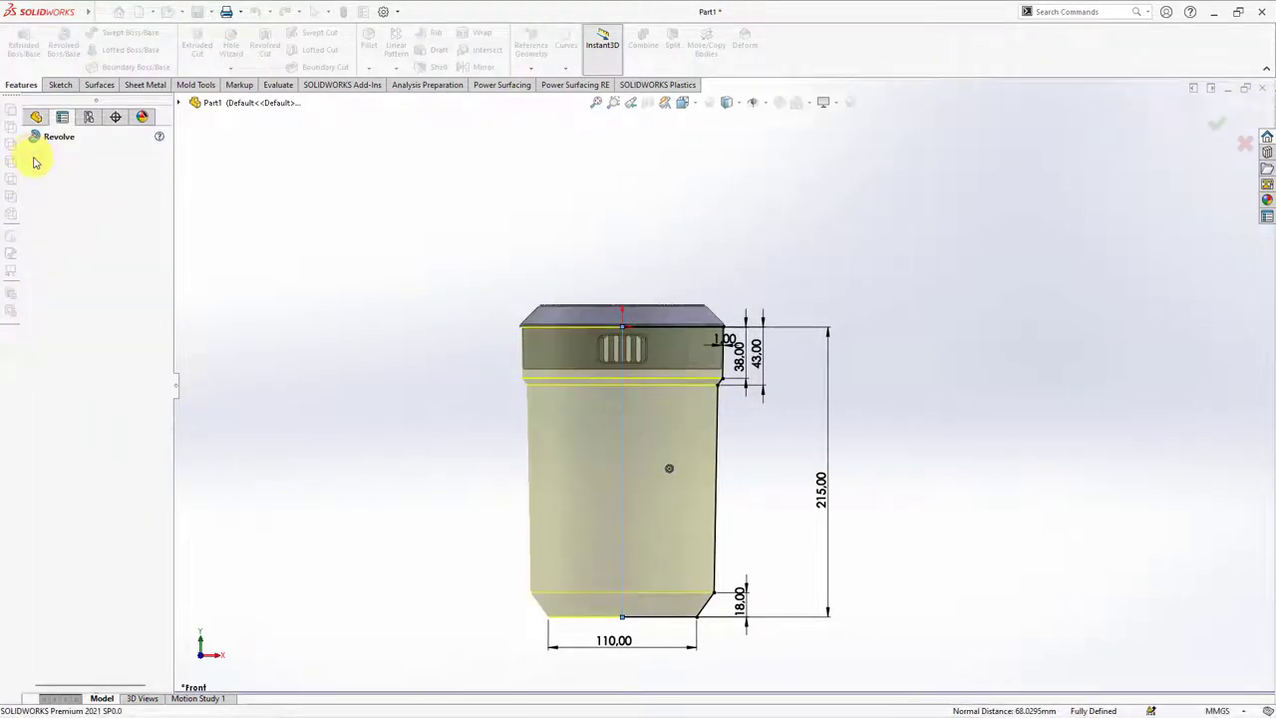
click(561, 315)
click(557, 246)
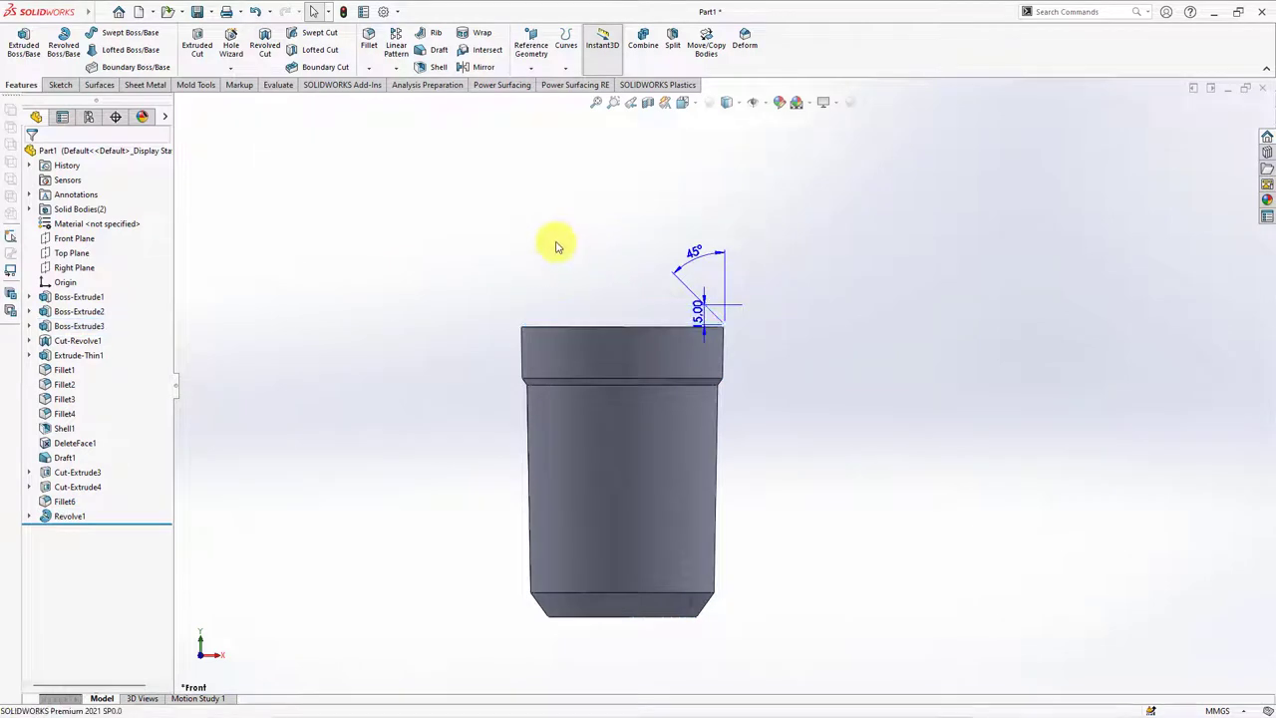
middle_drag(539, 232, 535, 296)
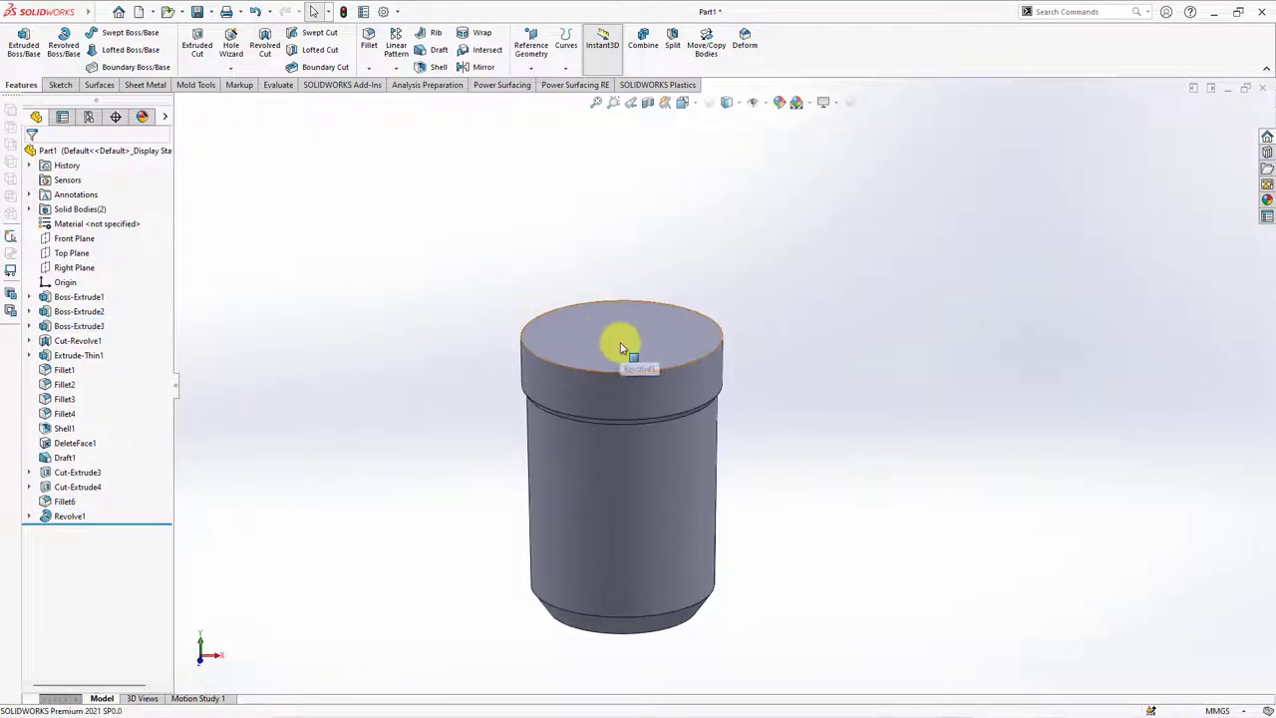
Step: Start a sketch on the lid's top face and draw a horizontal chord at the circle's lower edge
click(620, 346)
click(675, 302)
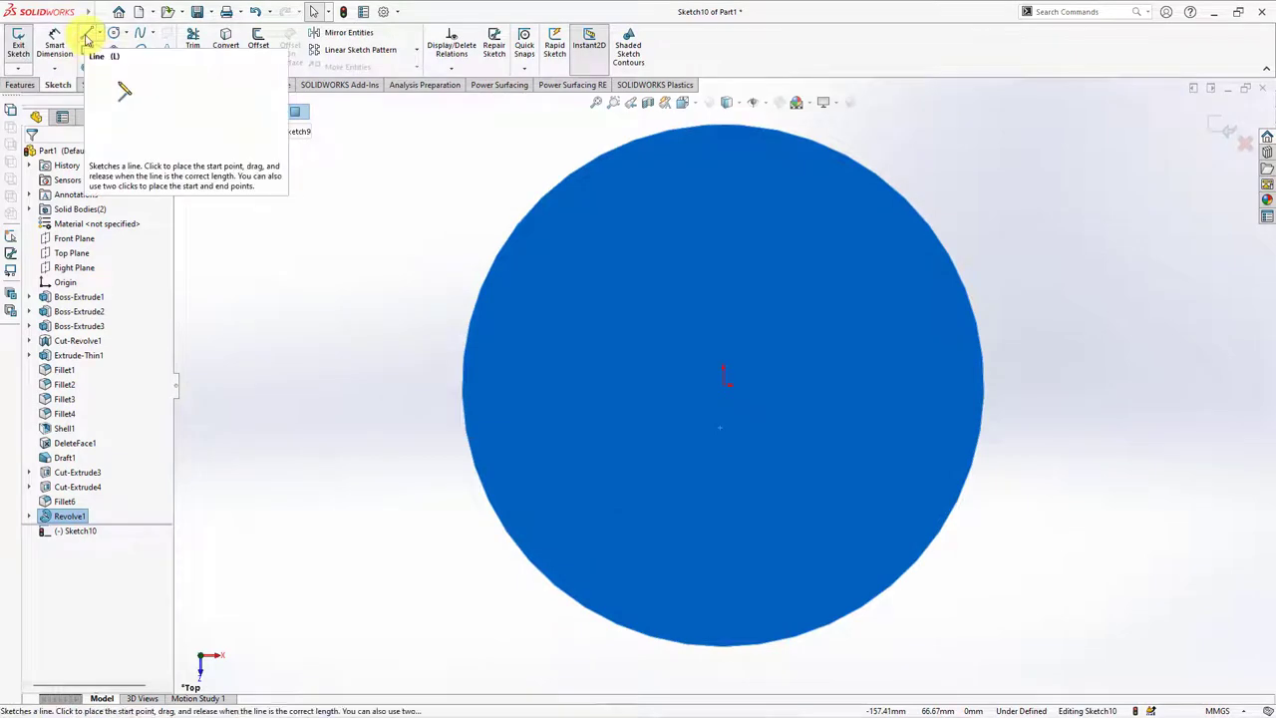
click(87, 38)
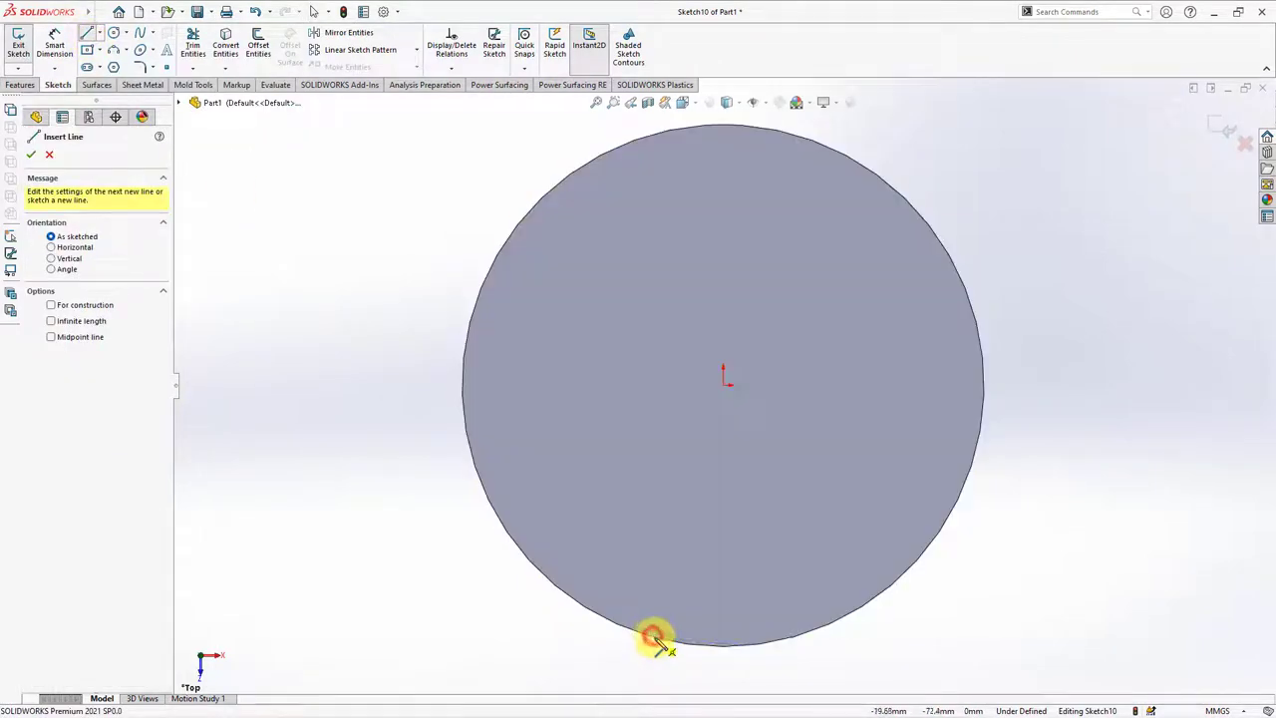
click(653, 636)
click(787, 637)
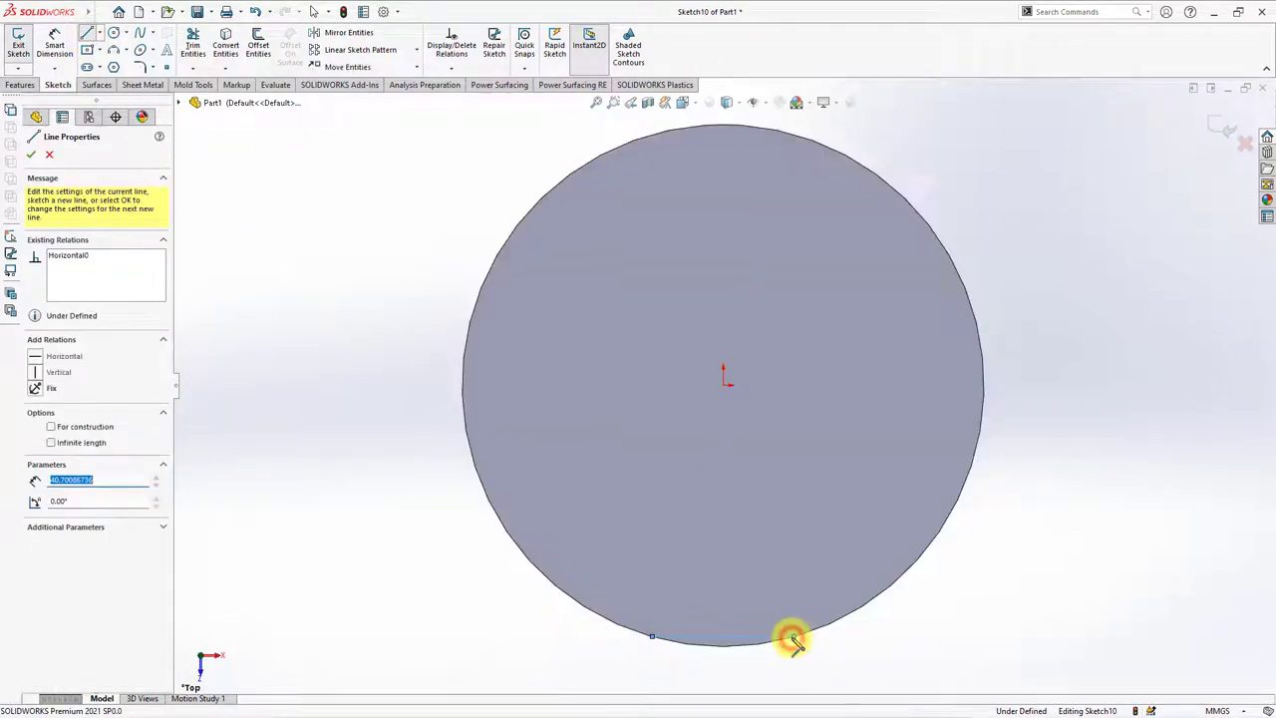
right_click(794, 641)
click(823, 546)
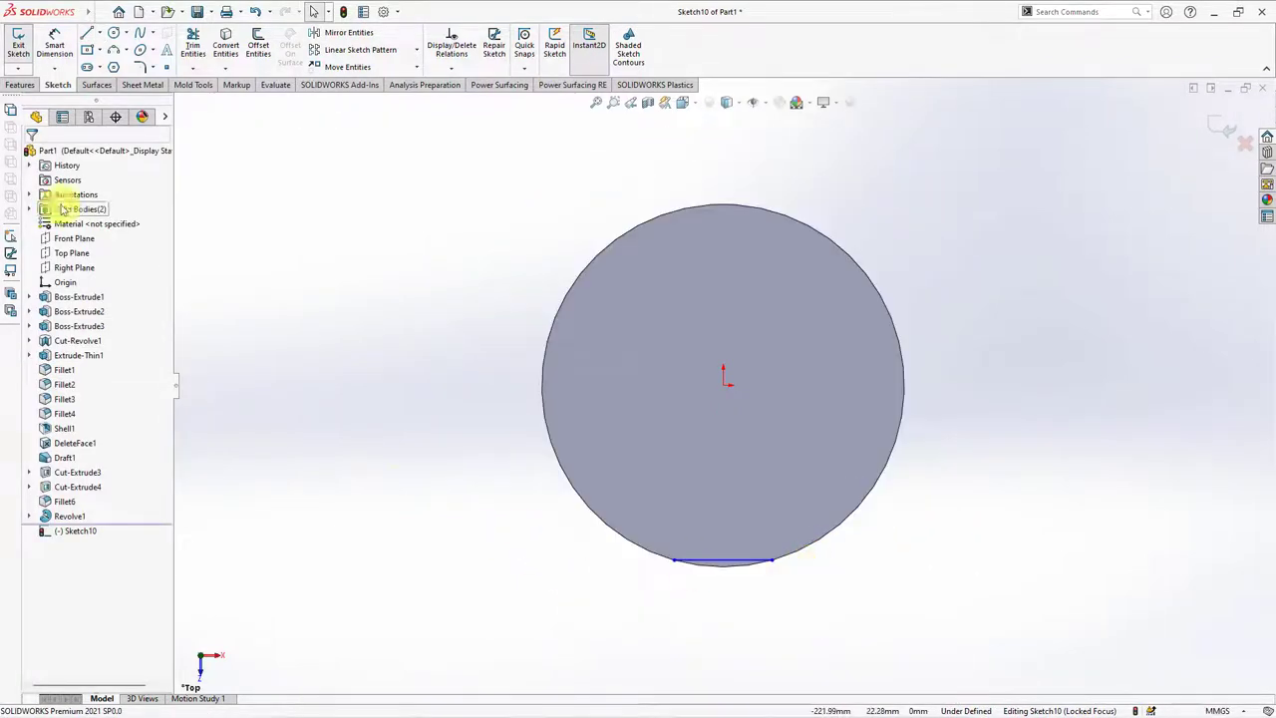
Step: Dimension the chord line to 35 mm
click(55, 45)
click(735, 563)
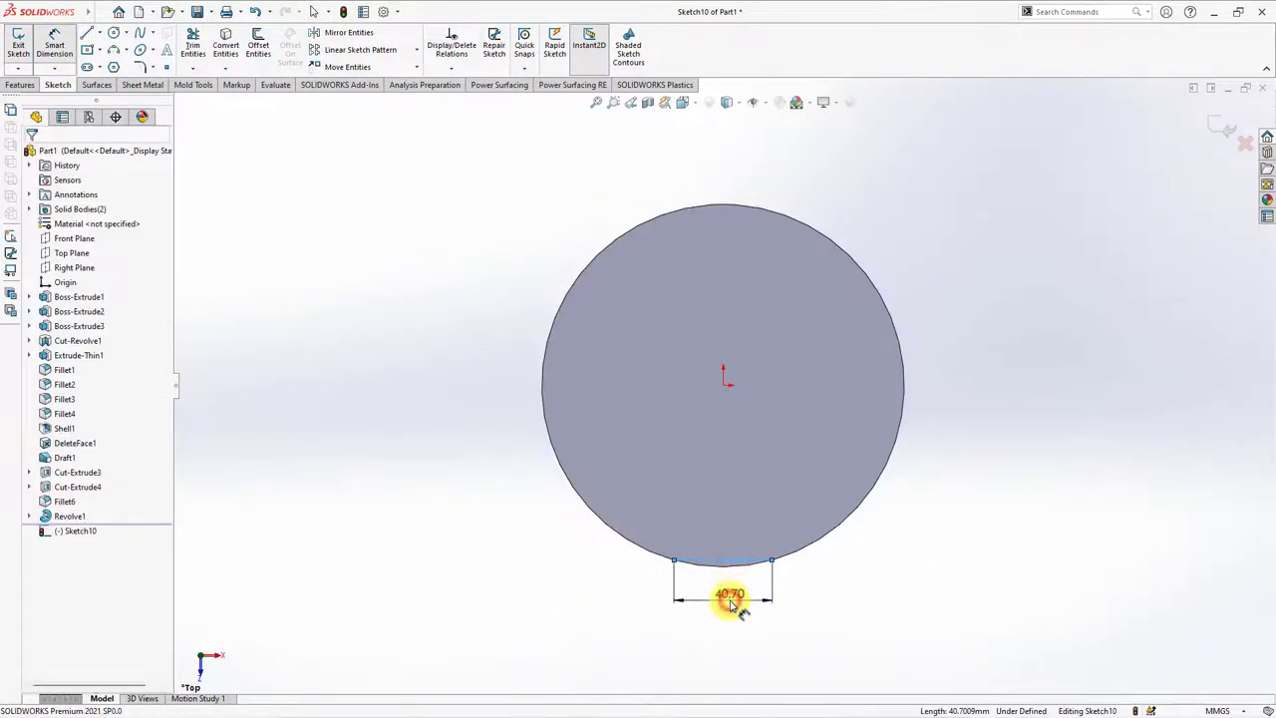
click(733, 603)
text(35)
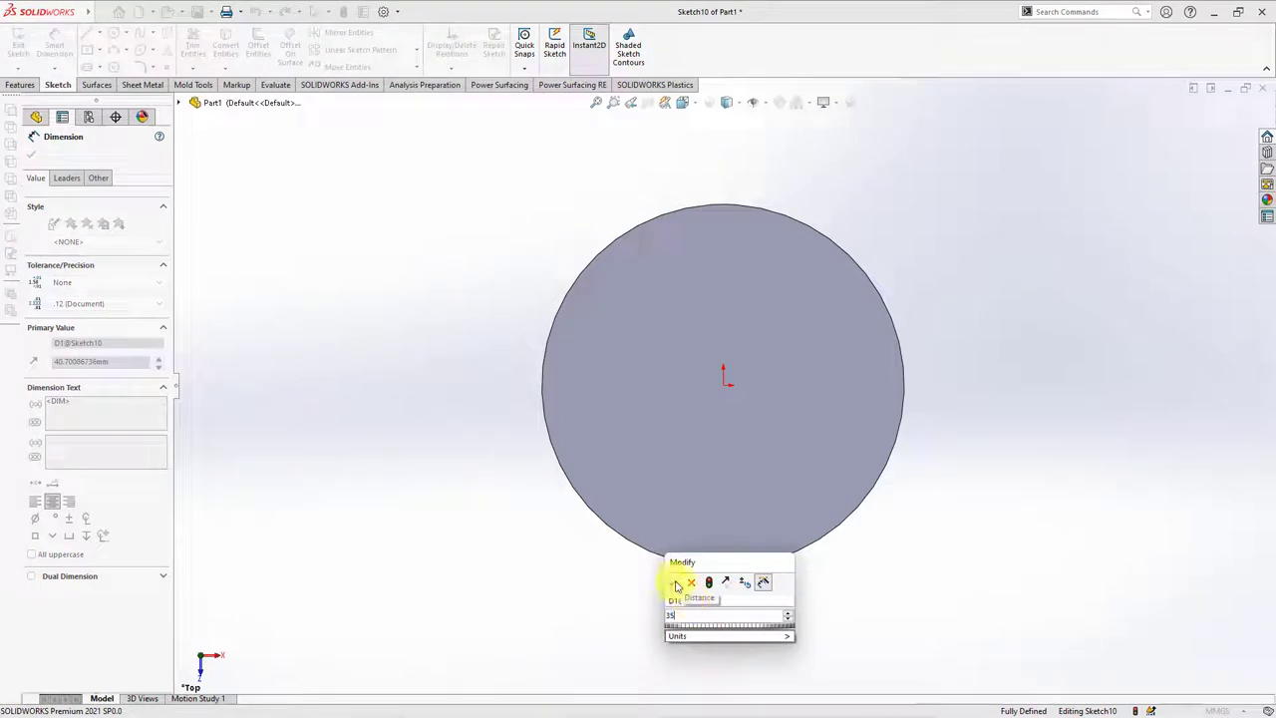
click(675, 583)
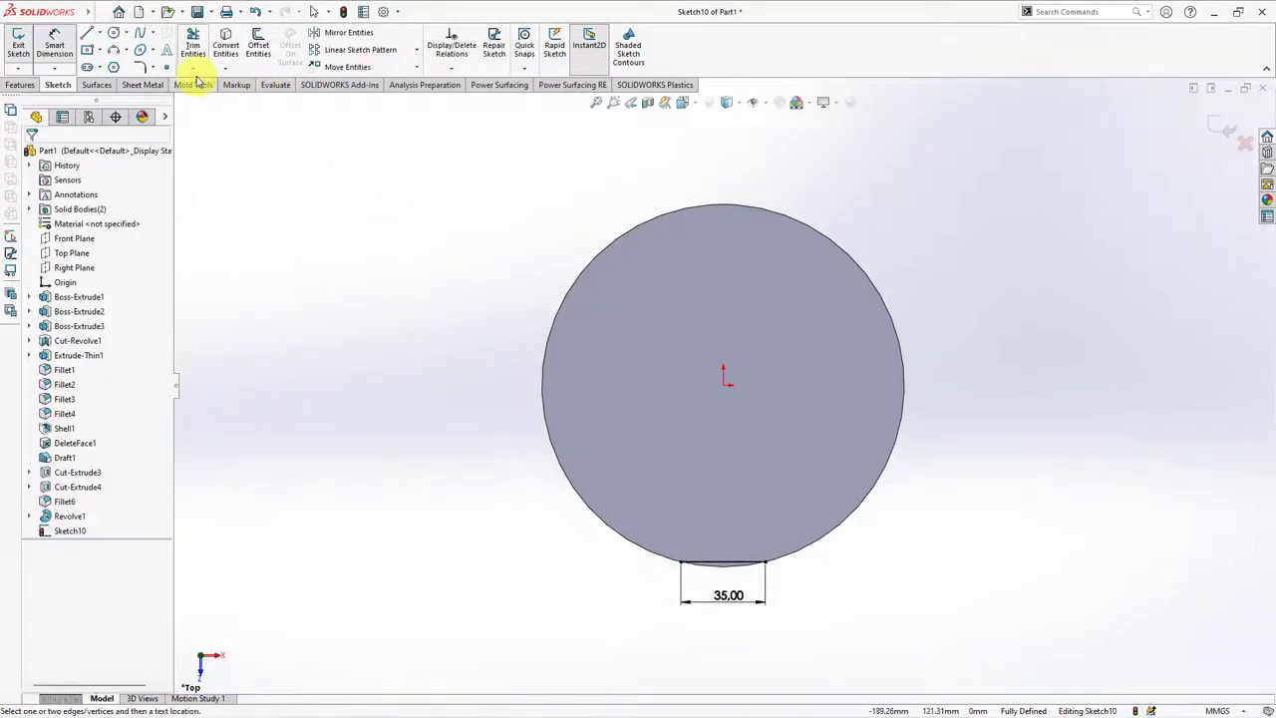
Step: Place a point at the chord's midpoint and close Sketch10
click(166, 67)
scroll(738, 563, down, 3)
click(702, 514)
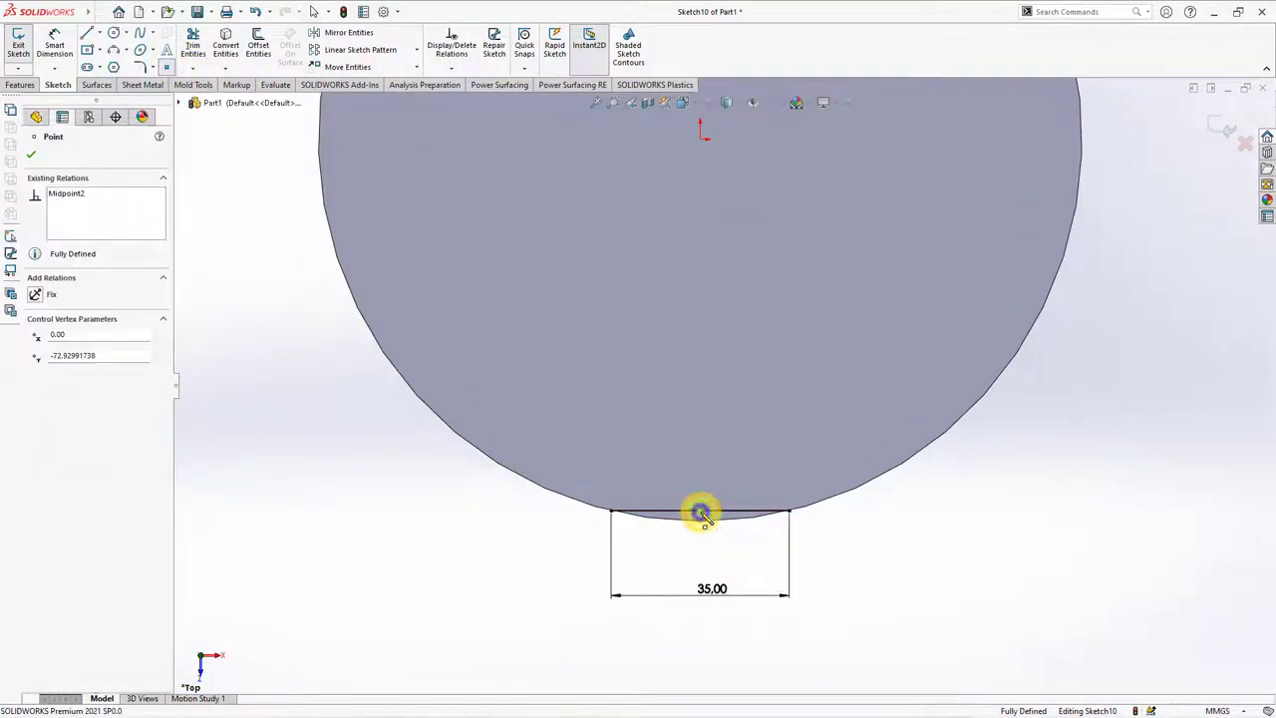
key(Escape)
scroll(756, 519, up, 3)
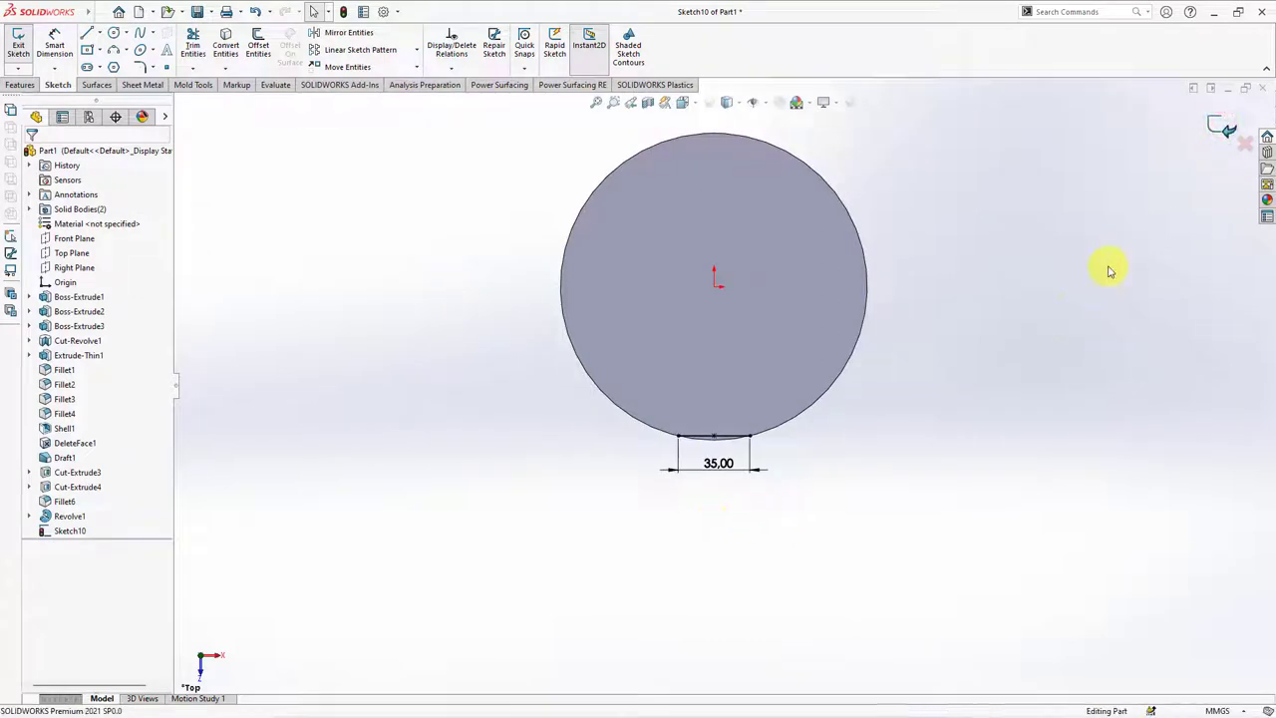
key(ctrl+b)
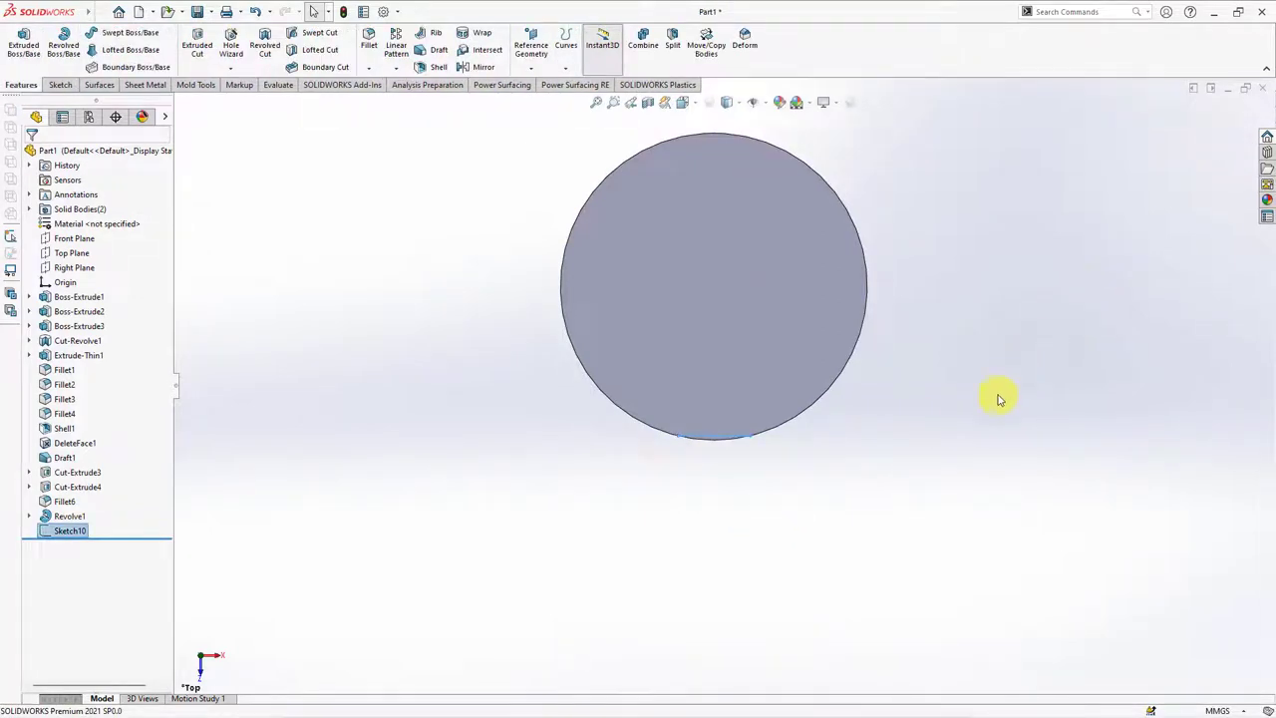
mouse_move(1000, 399)
middle_down()
mouse_move(724, 504)
mouse_move(521, 418)
mouse_move(669, 476)
mouse_move(583, 427)
middle_up()
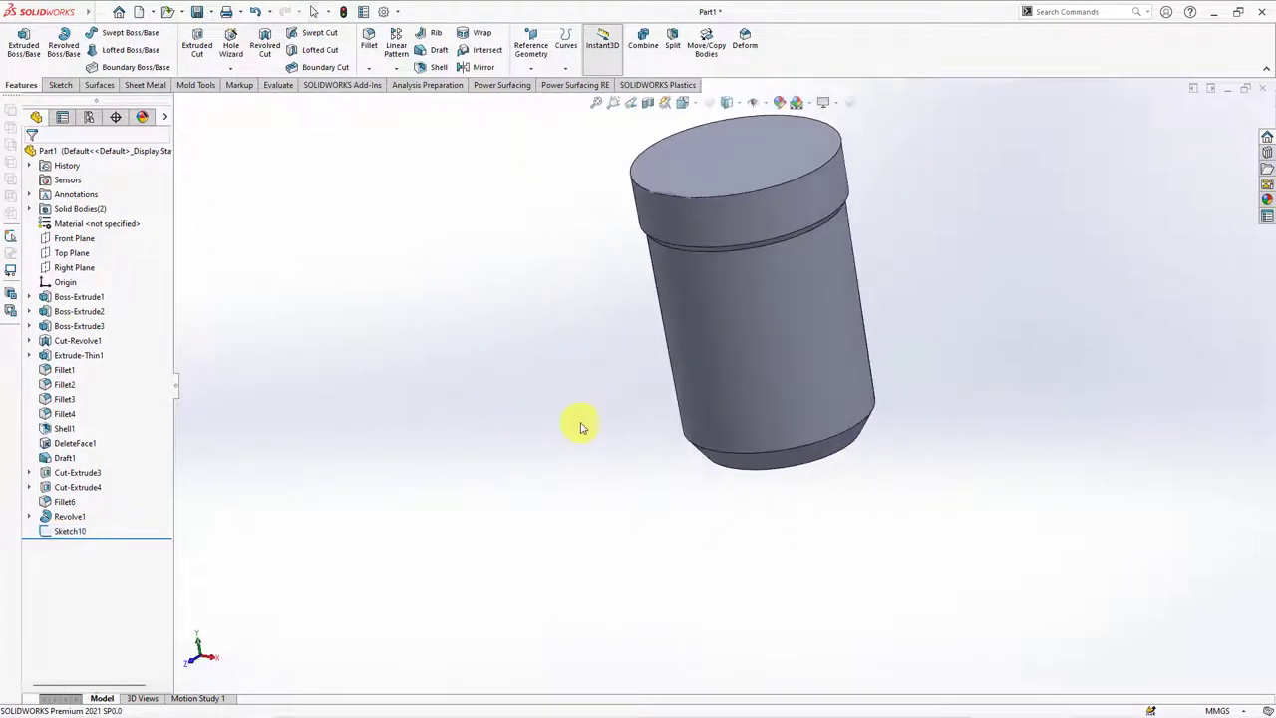
Step: Start a sketch on the Right Plane and copy the lid's left edge in as construction geometry
click(68, 270)
click(78, 255)
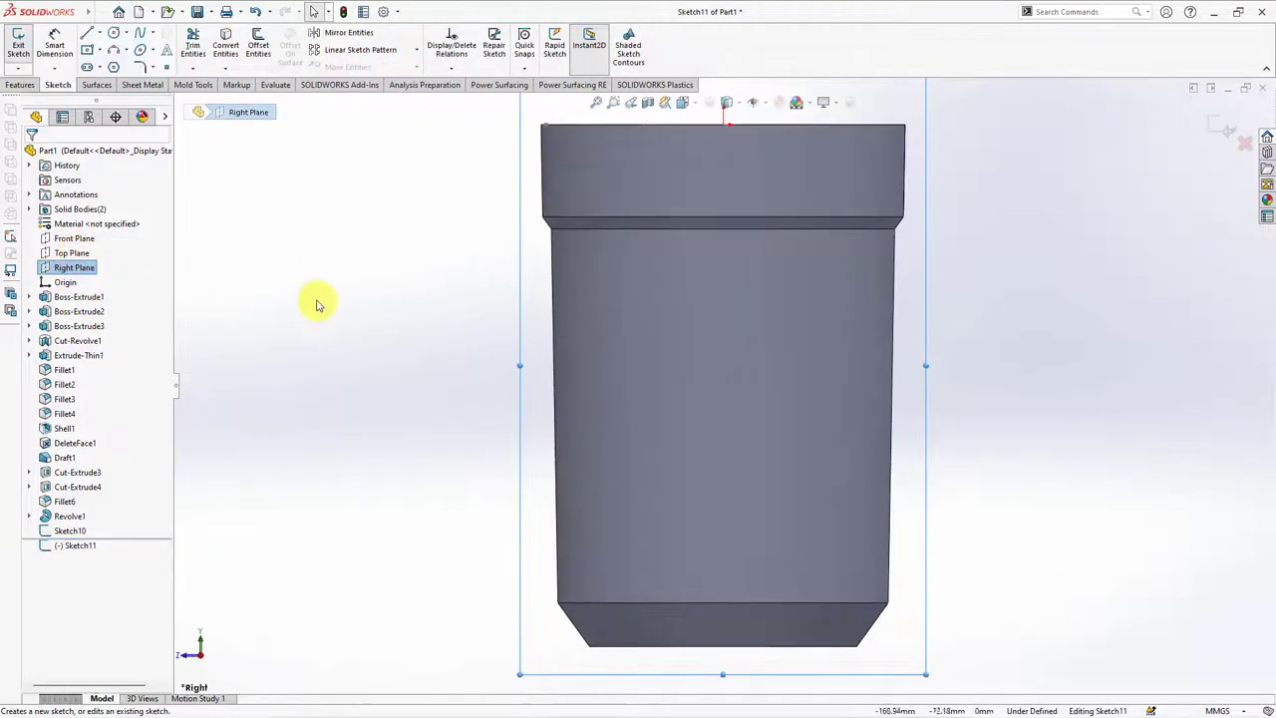
scroll(546, 165, down, 3)
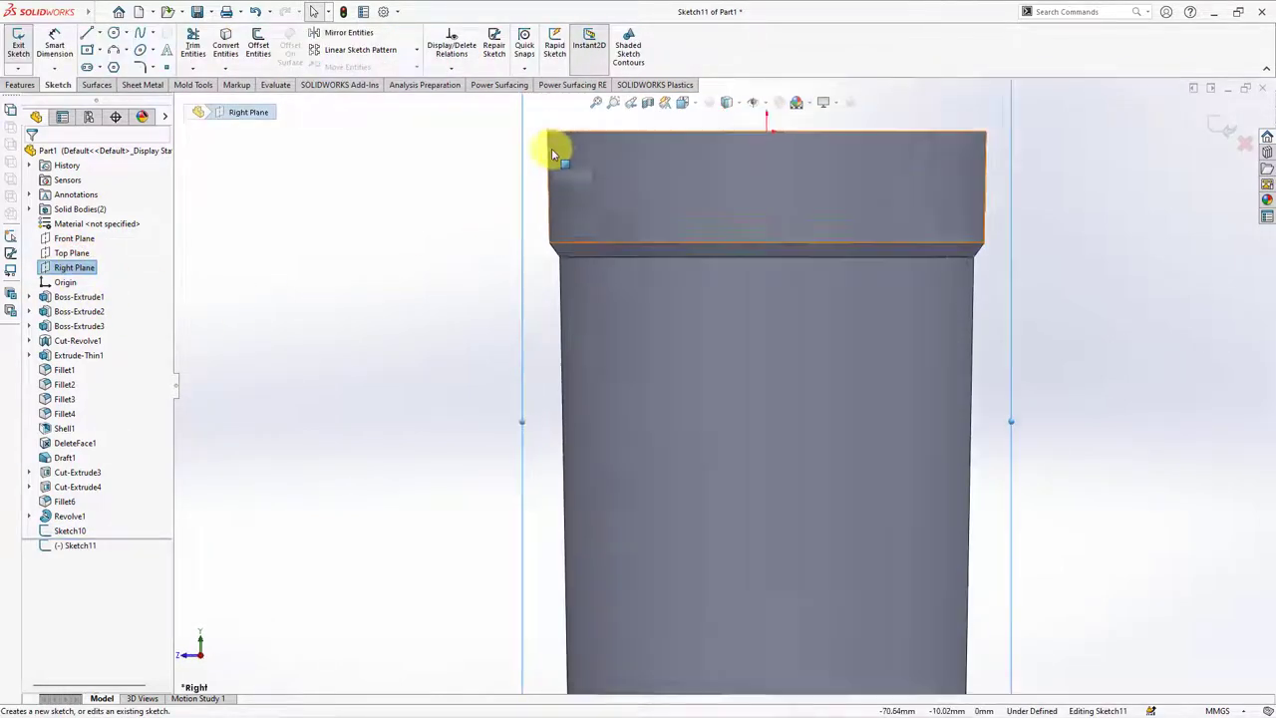
scroll(558, 199, down, 2)
click(226, 50)
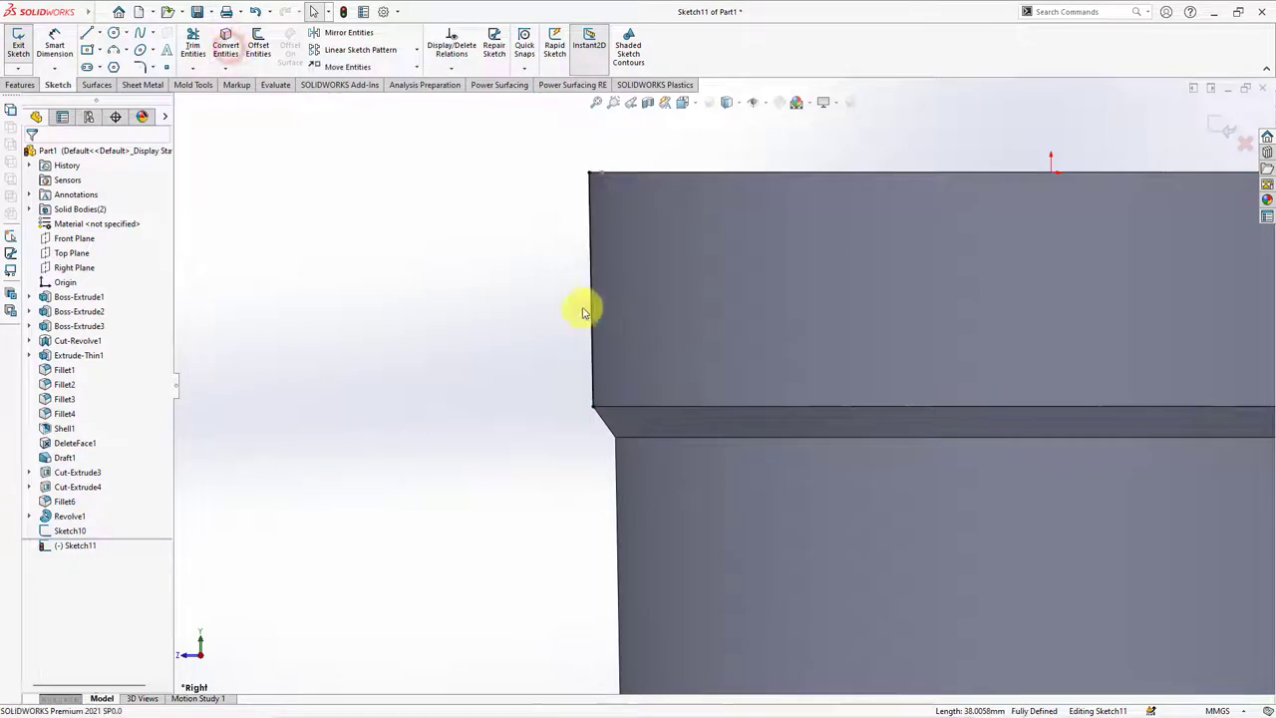
click(588, 371)
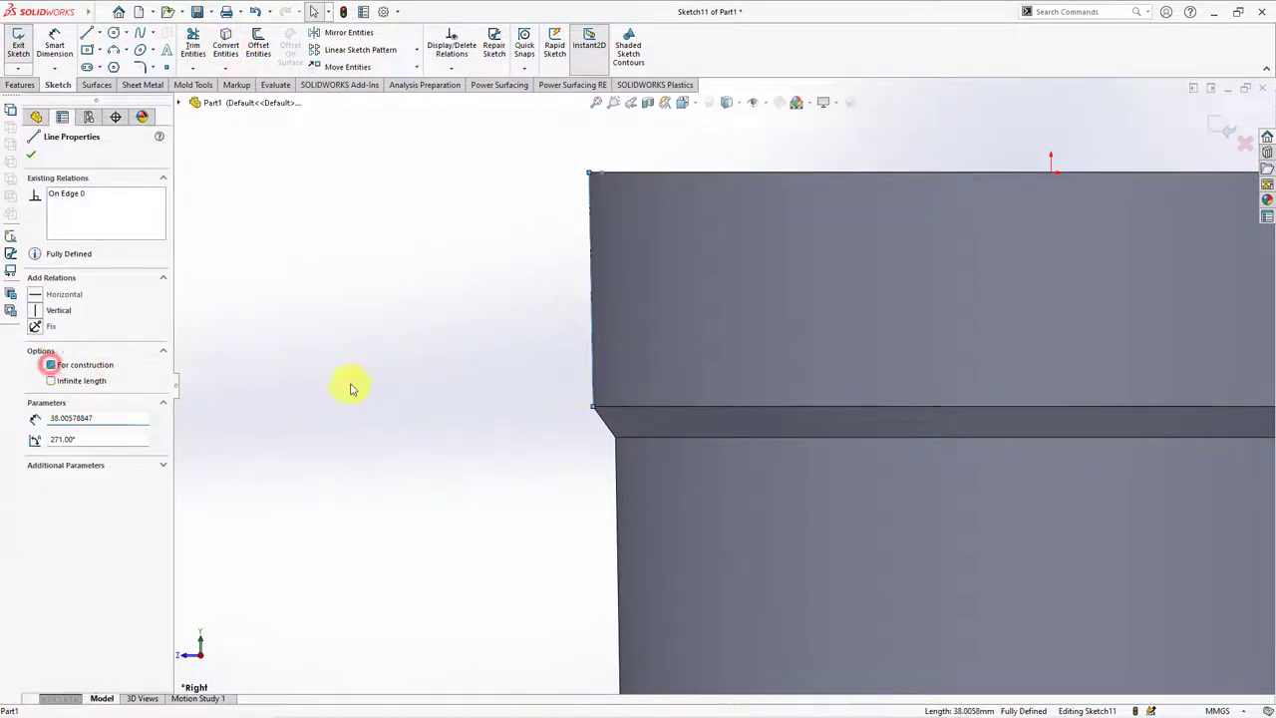
click(351, 389)
click(592, 404)
click(526, 382)
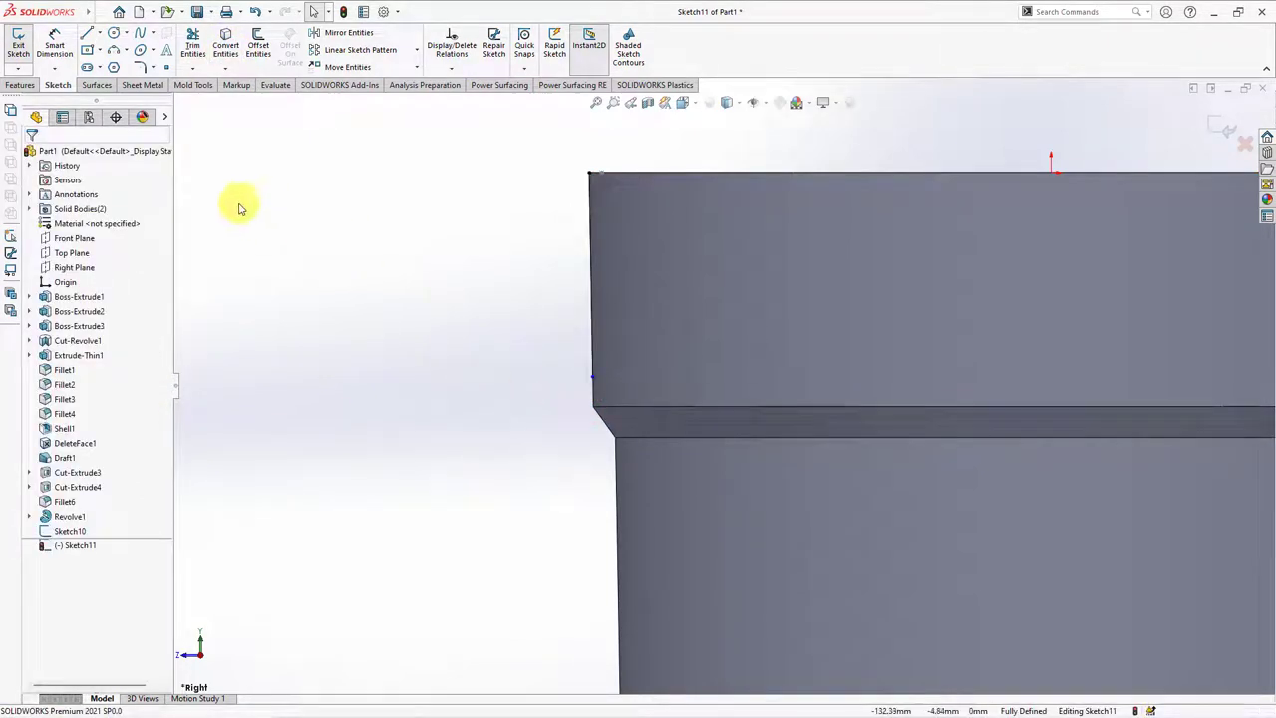
Step: Dimension the vertical height along the lid edge to 23.00
click(51, 46)
click(589, 173)
click(592, 376)
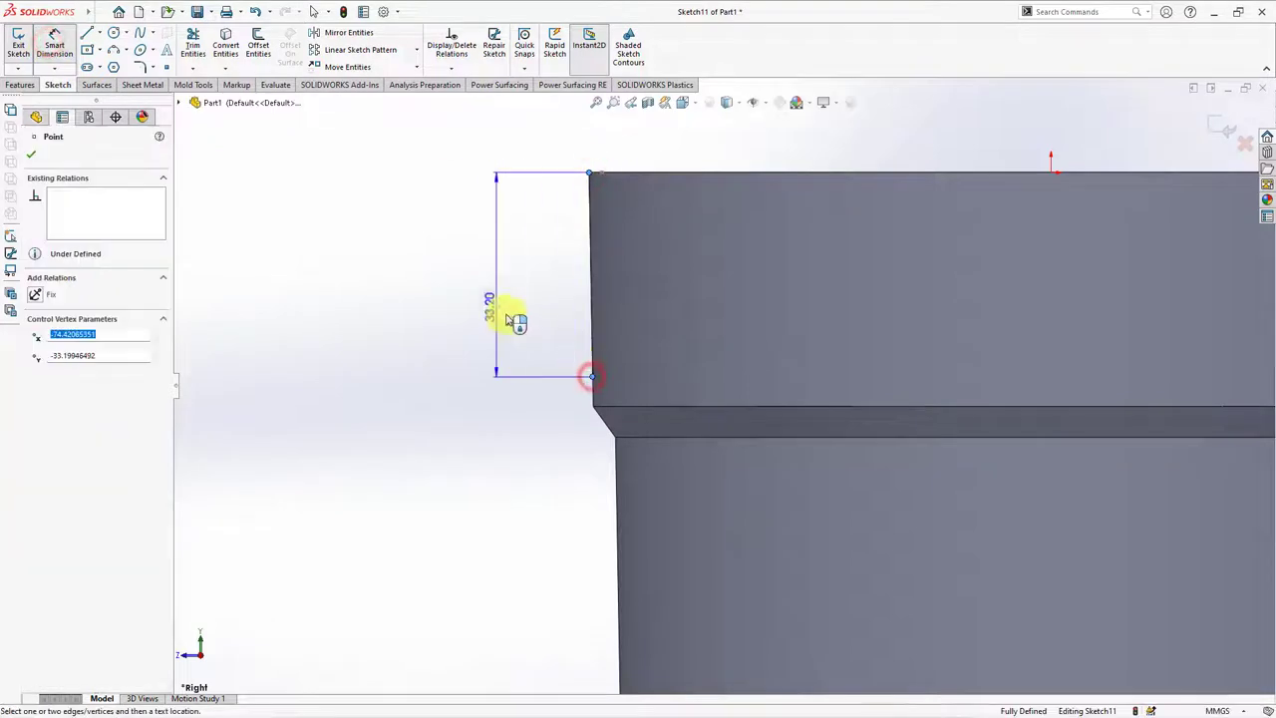
click(488, 290)
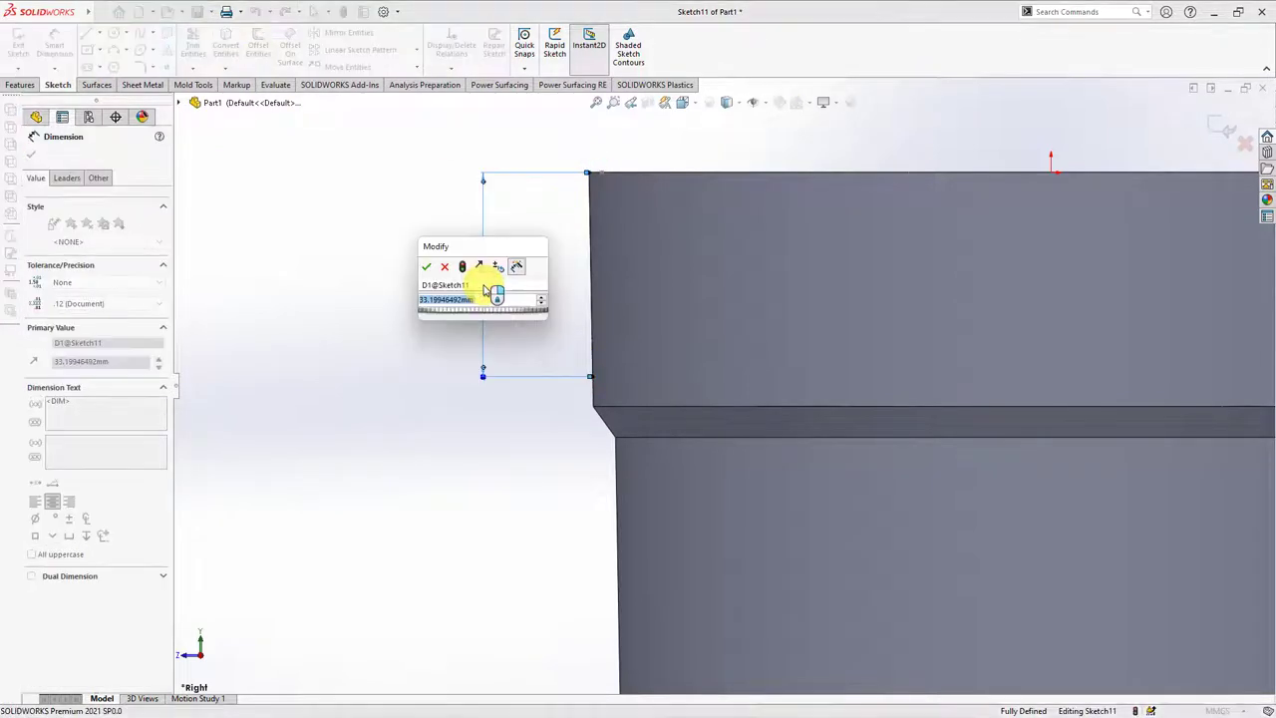
click(423, 269)
Step: Draw the triangular spout profile with lines from the rim's top corner
click(88, 37)
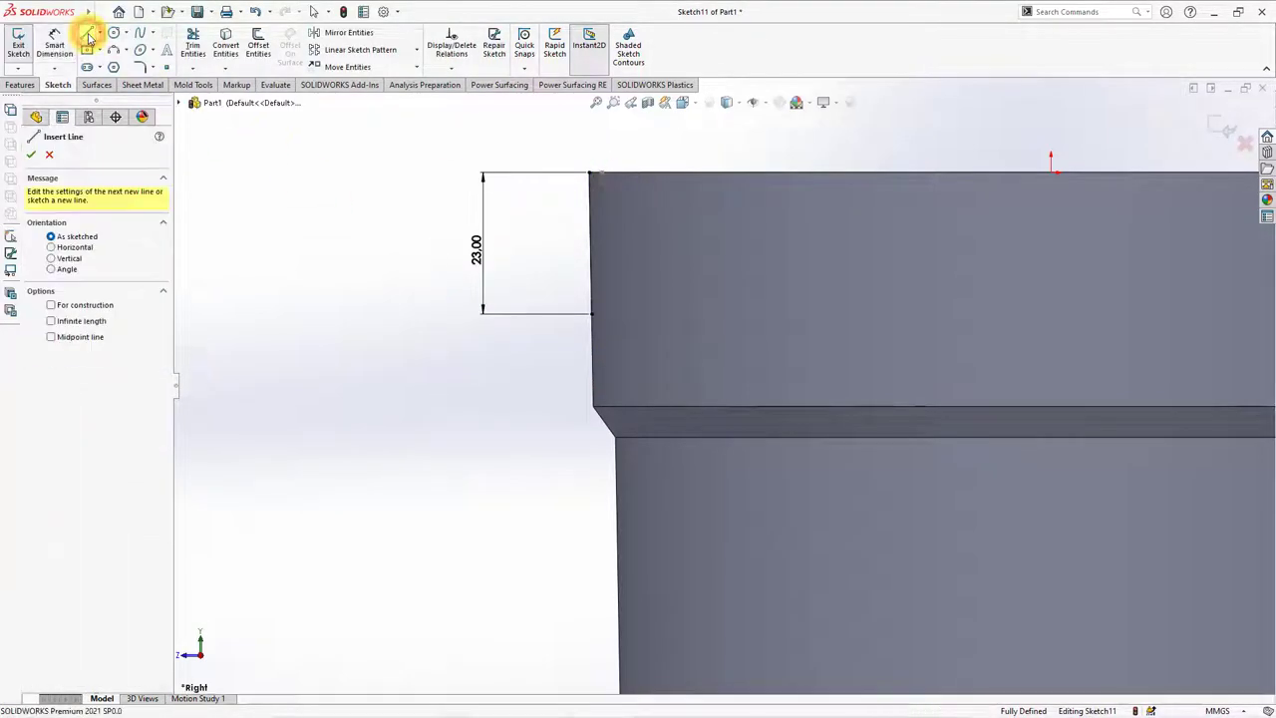
click(589, 174)
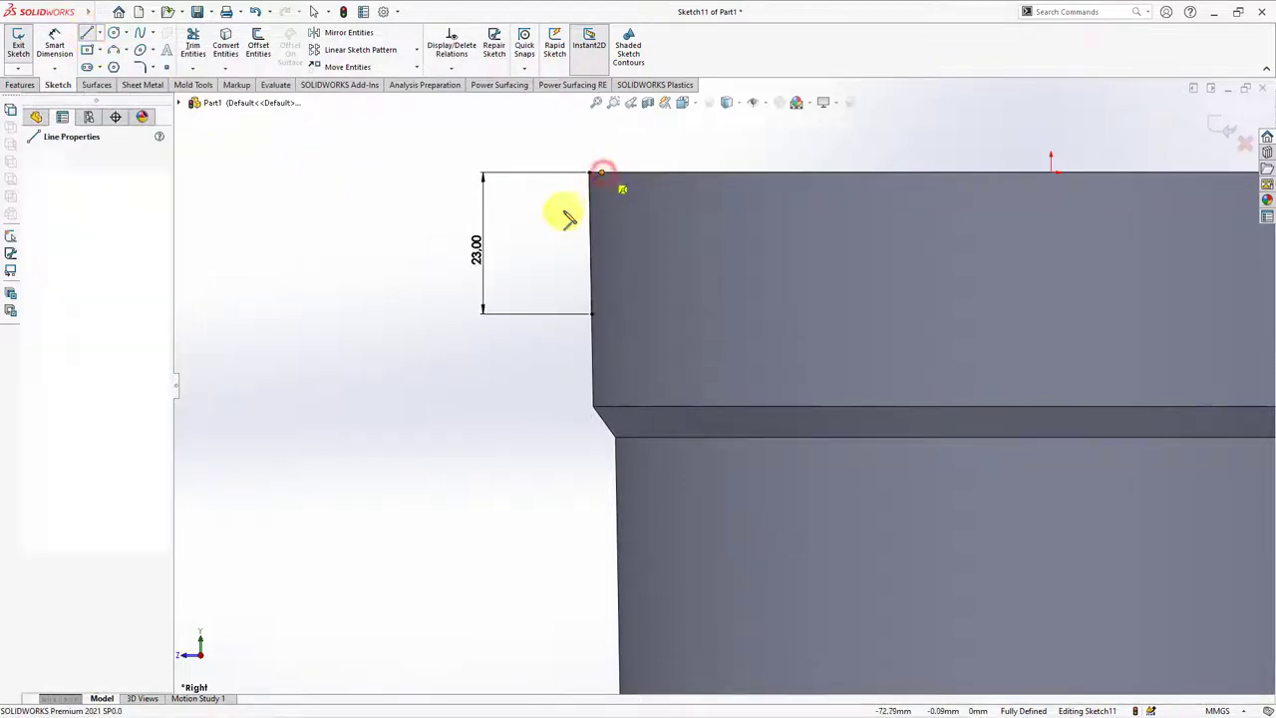
click(508, 239)
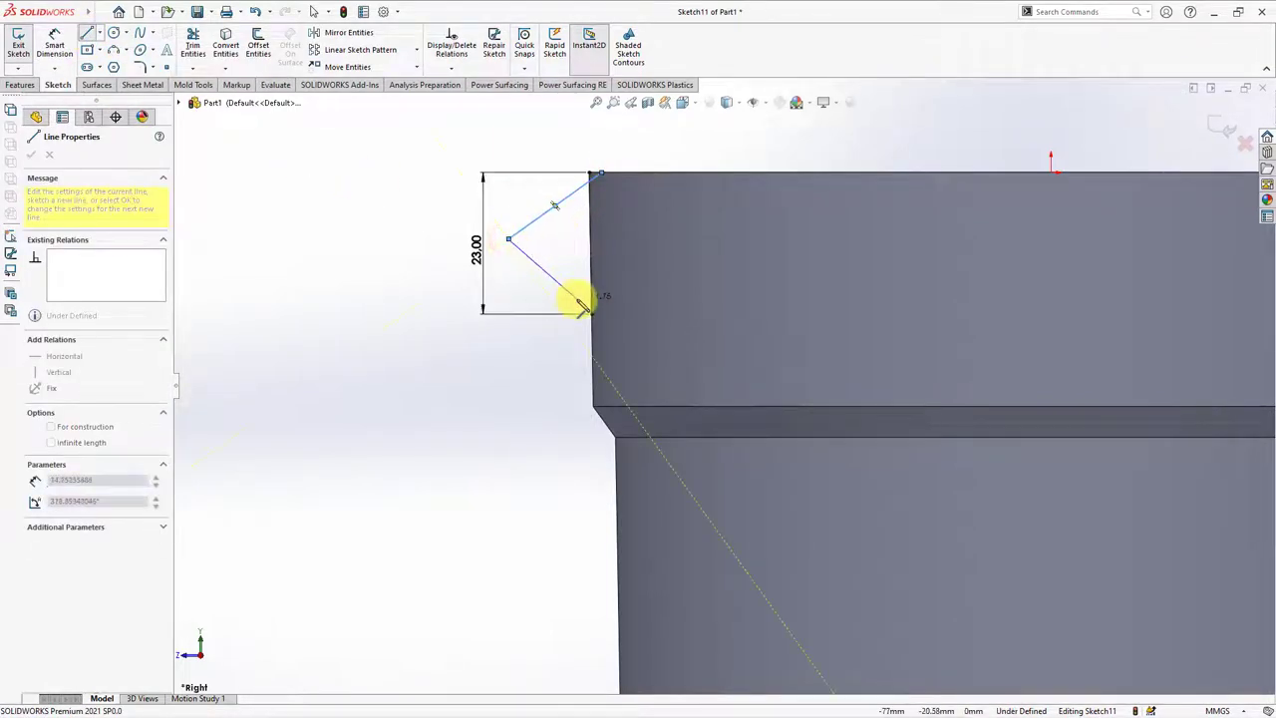
click(606, 336)
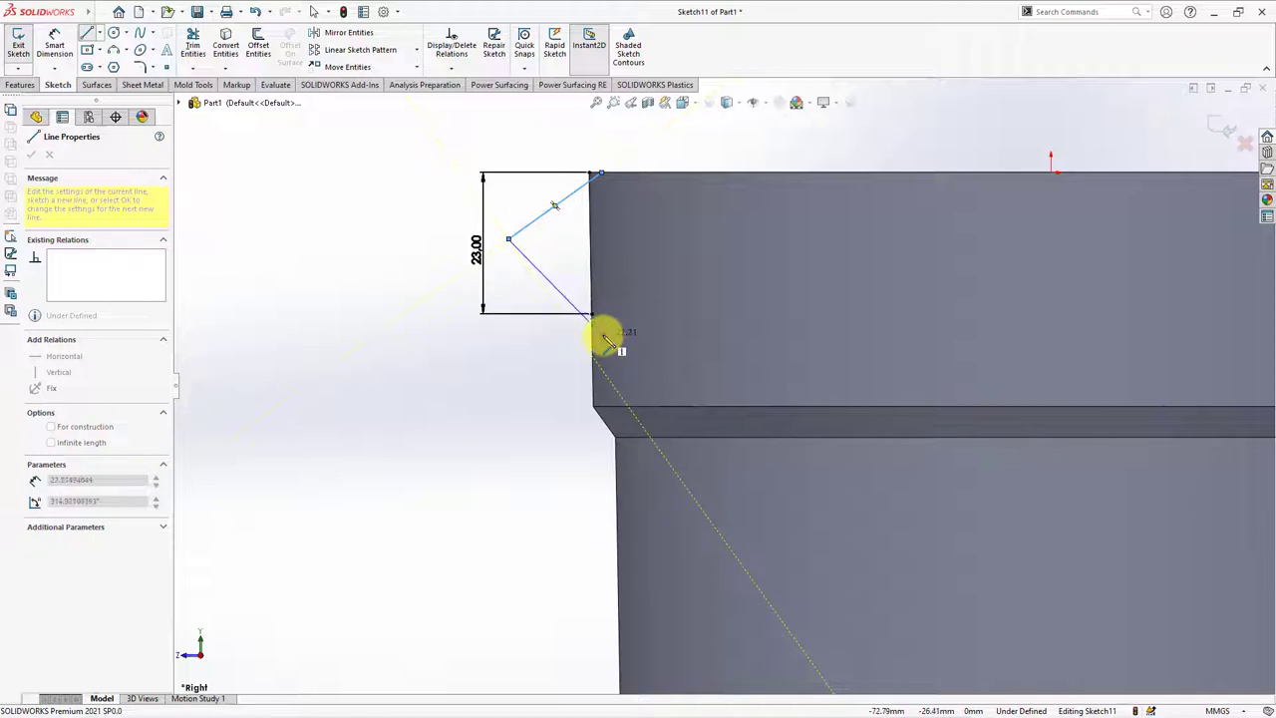
click(604, 172)
right_click(604, 173)
click(636, 183)
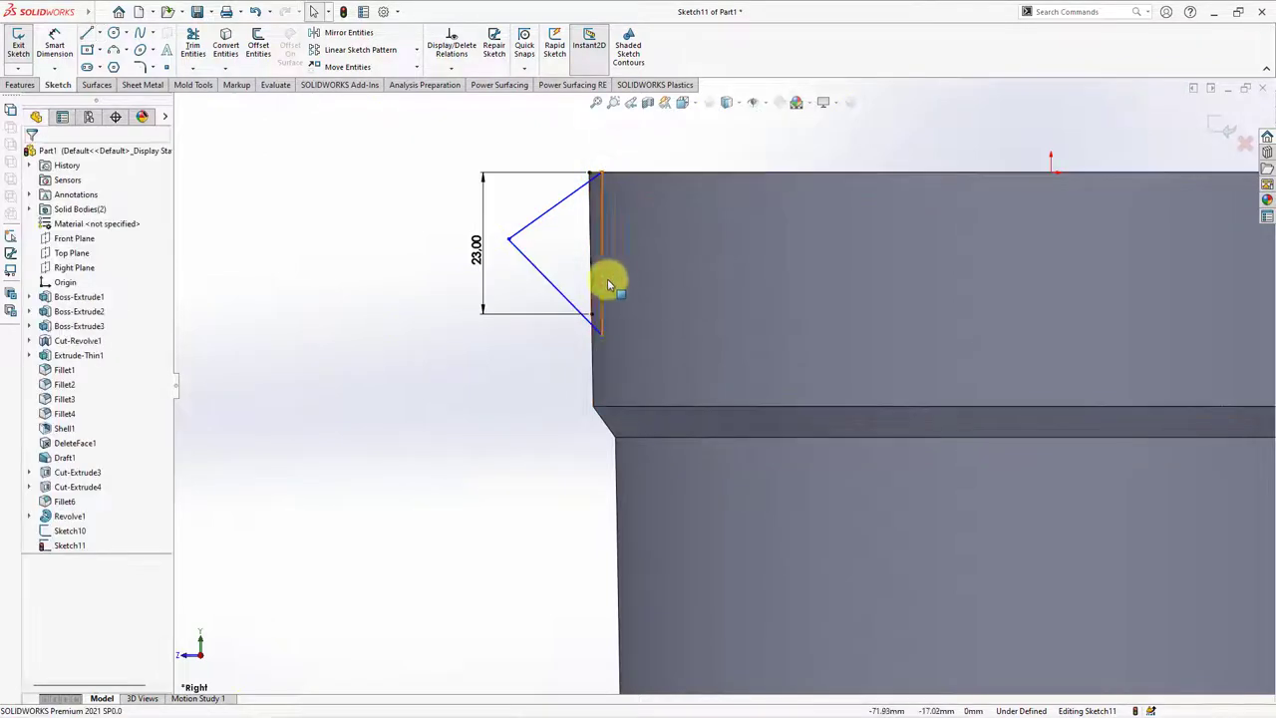
Step: Make the lower diagonal's endpoint coincident with the rim edge
click(579, 308)
ctrl+click(596, 324)
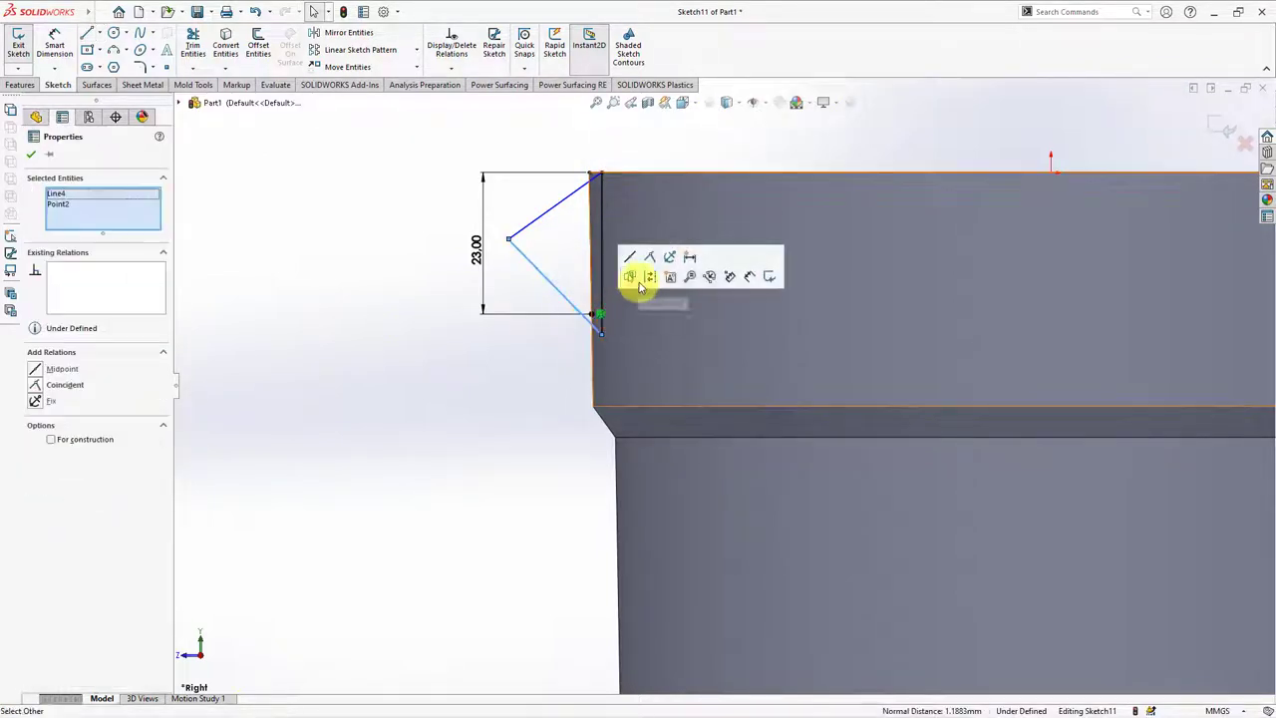
click(641, 271)
key(Escape)
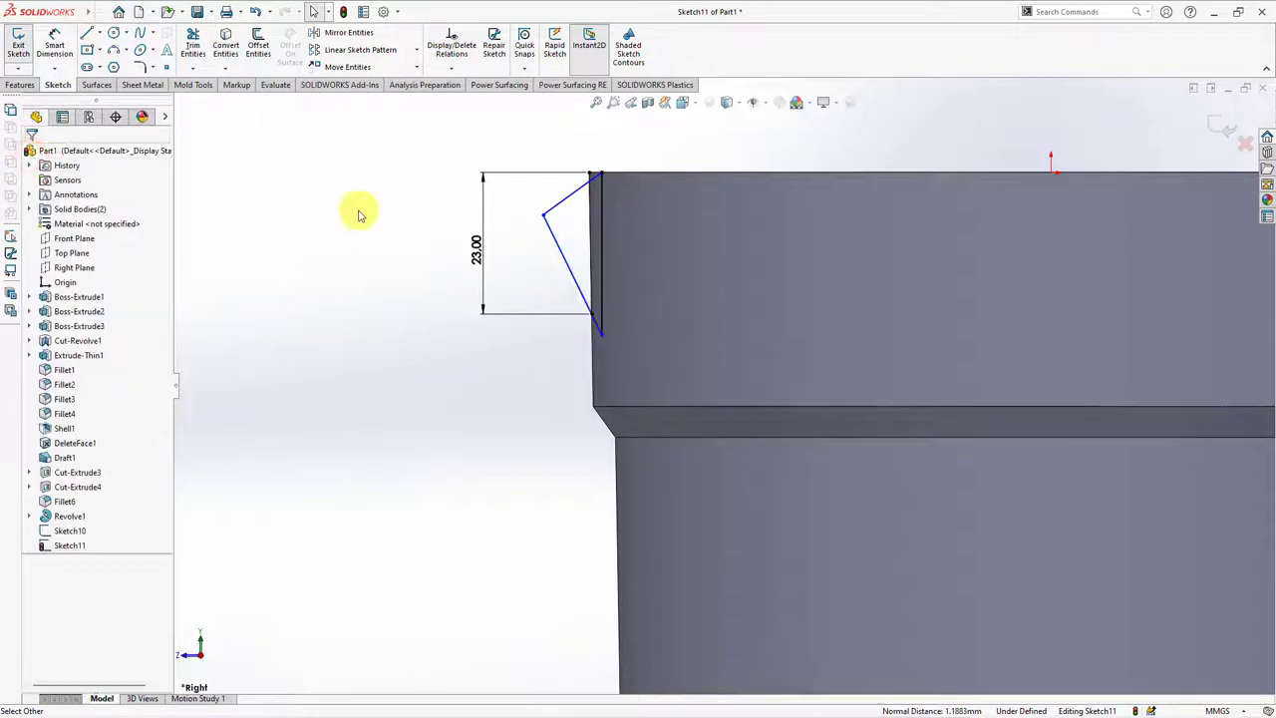
Step: Dimension the triangle's angles to 20° and 54°, fully defining the sketch
click(54, 46)
click(576, 191)
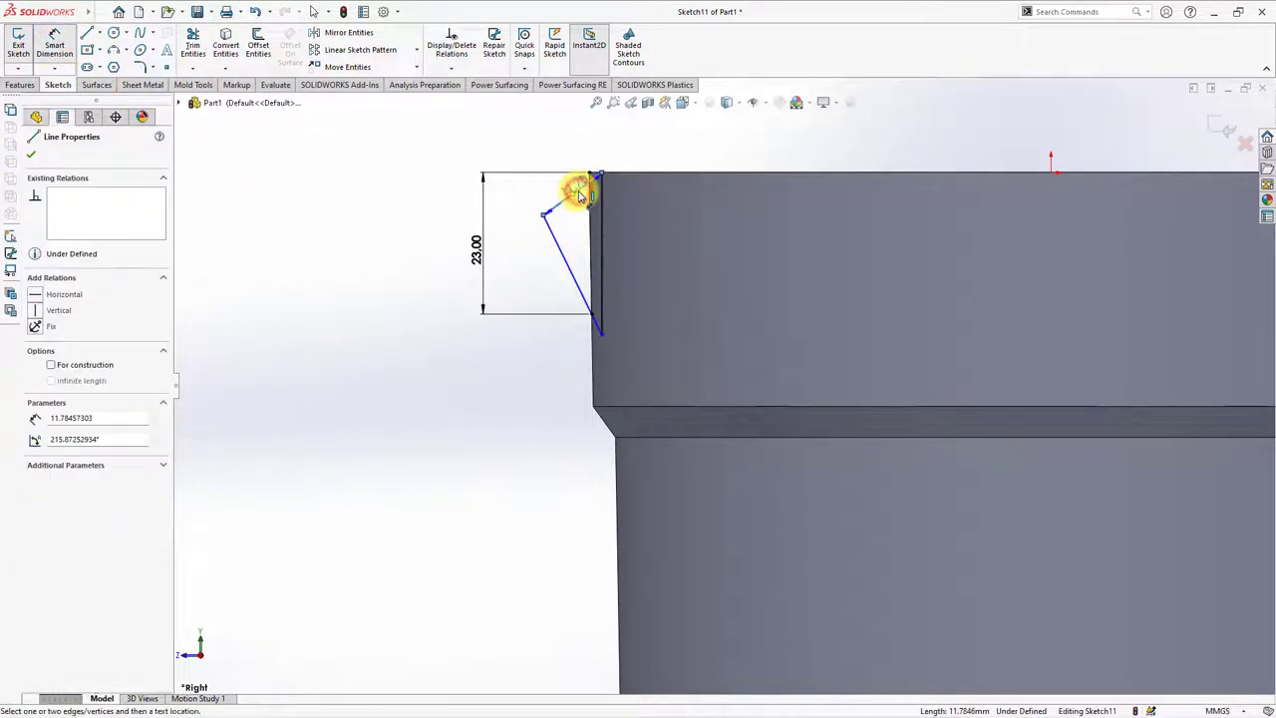
click(658, 176)
click(528, 193)
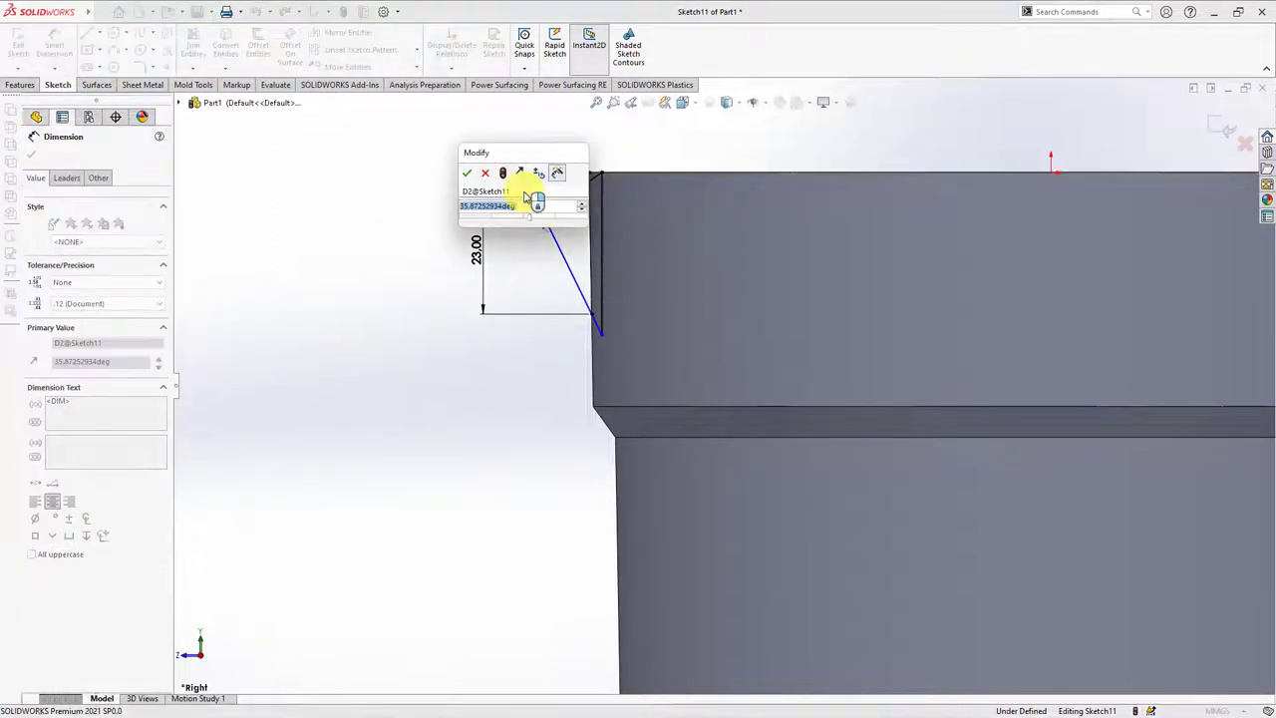
text(20)
click(467, 172)
click(572, 270)
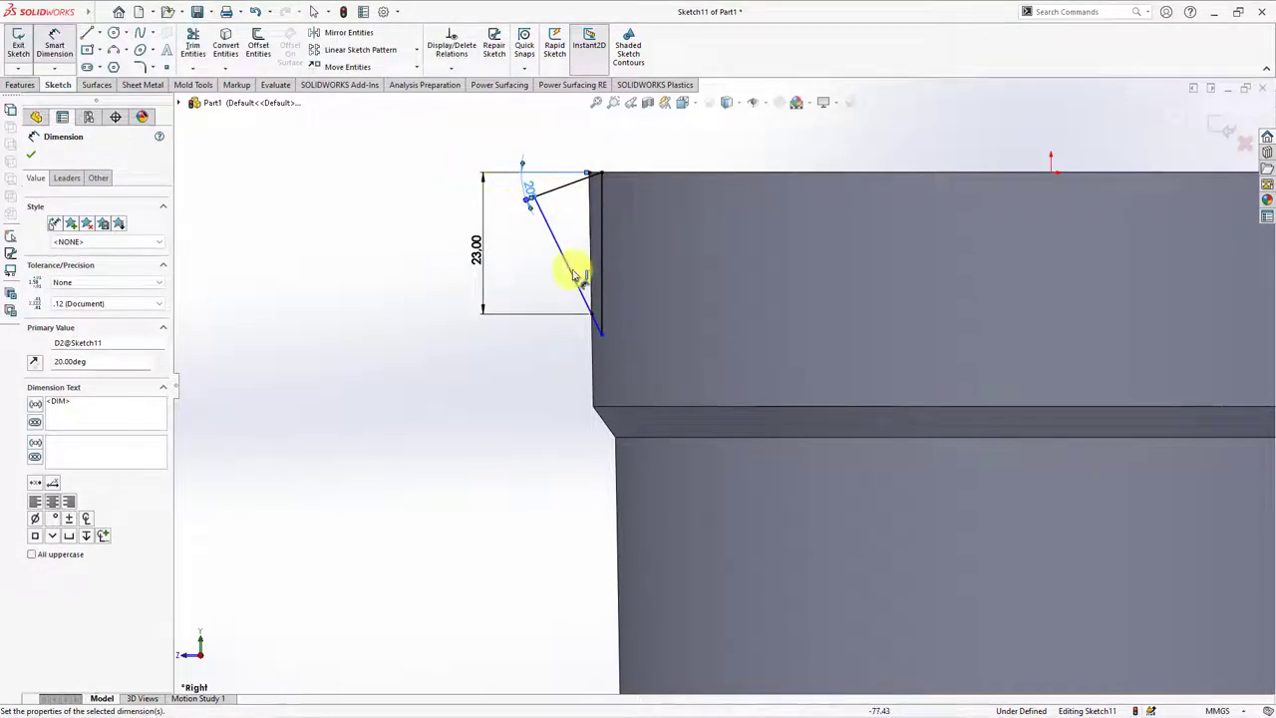
click(632, 202)
click(649, 229)
text(54)
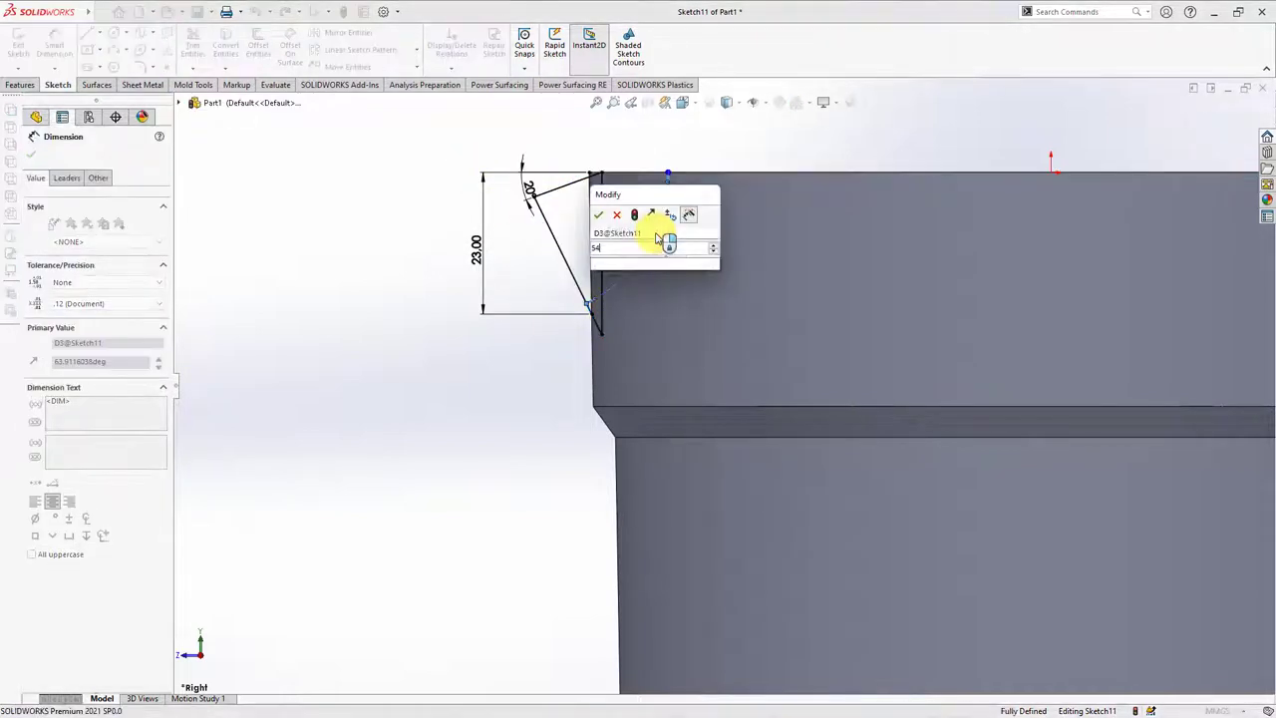
click(598, 215)
click(425, 263)
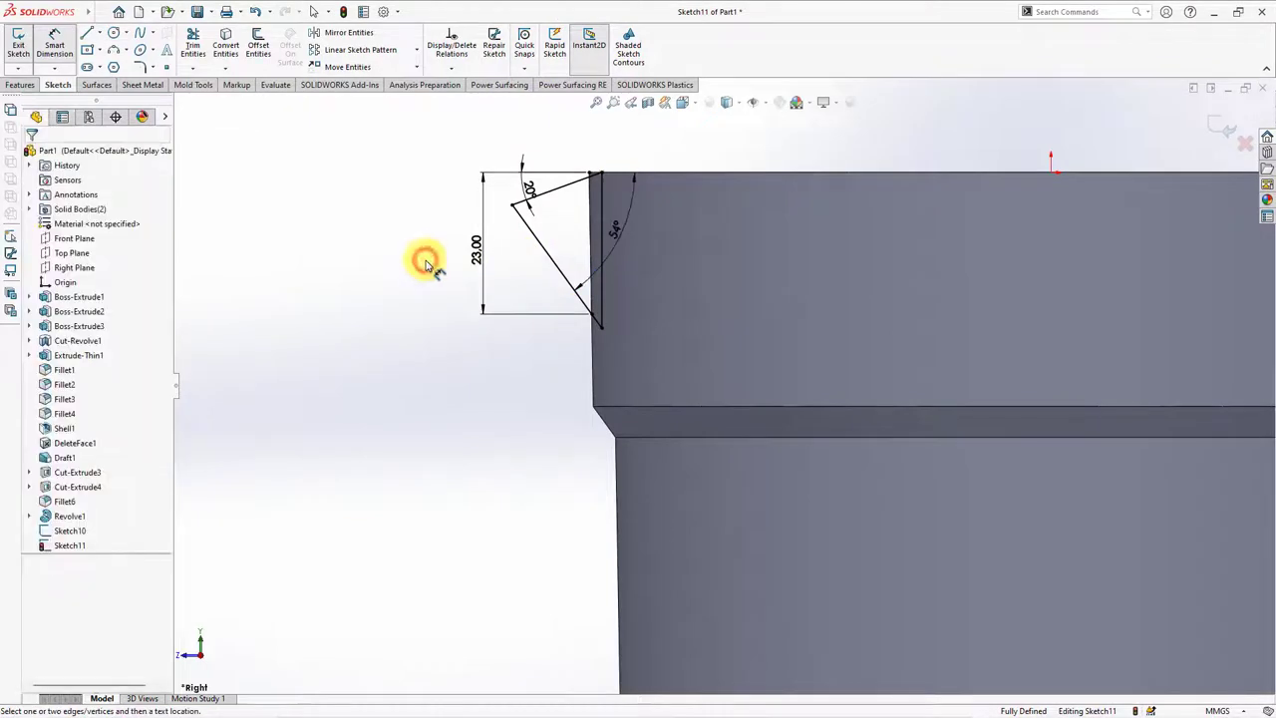
click(20, 85)
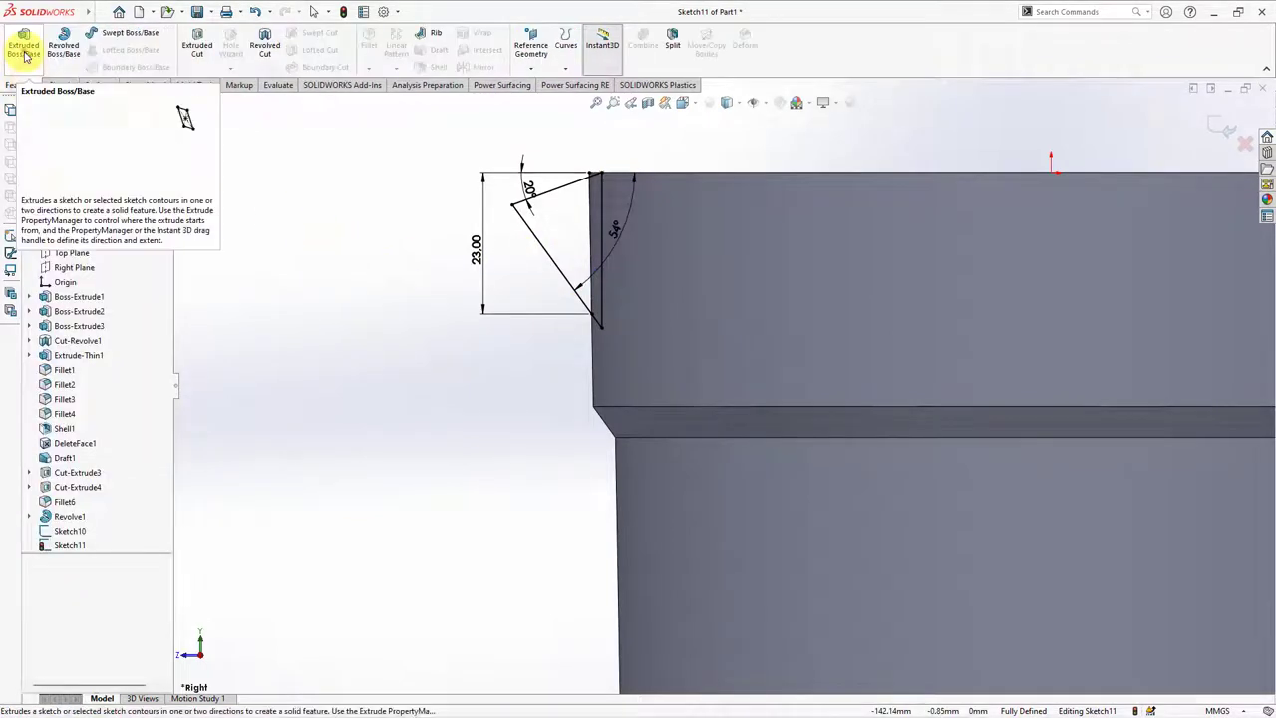
Step: Extrude the triangle 16.00 mm mid-plane into a wedge and start a sketch on its face
click(26, 55)
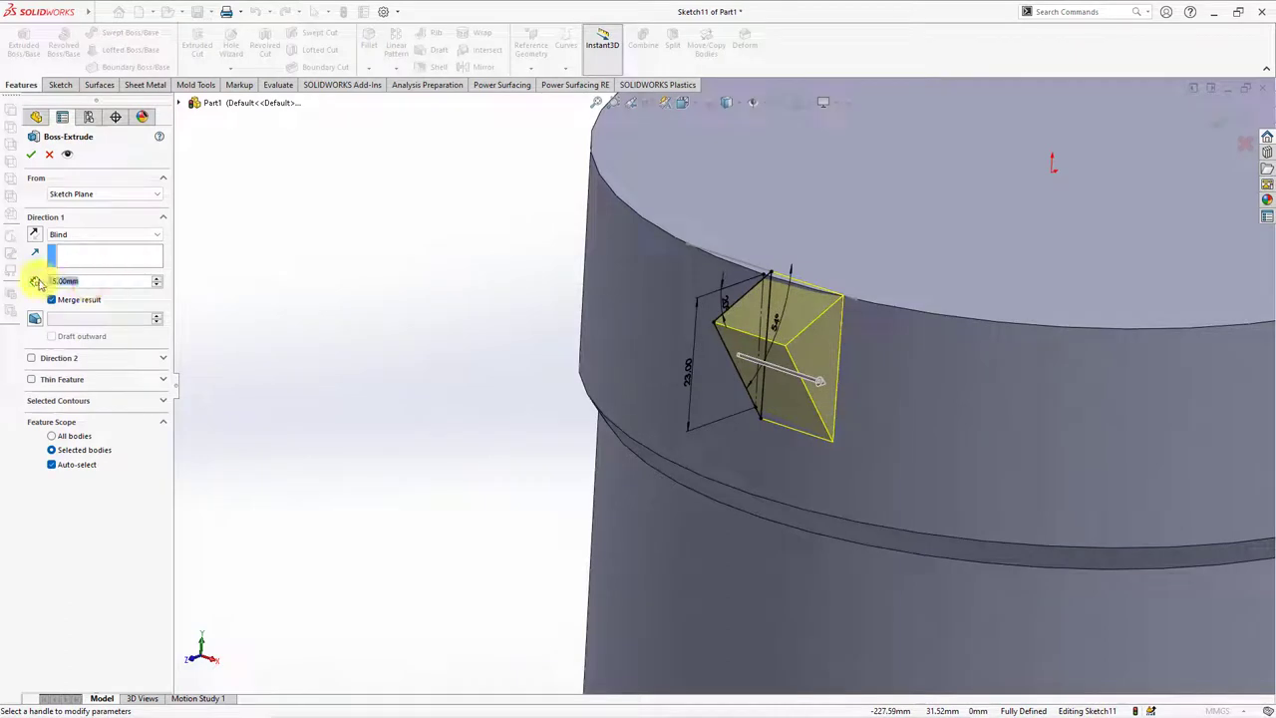
click(90, 235)
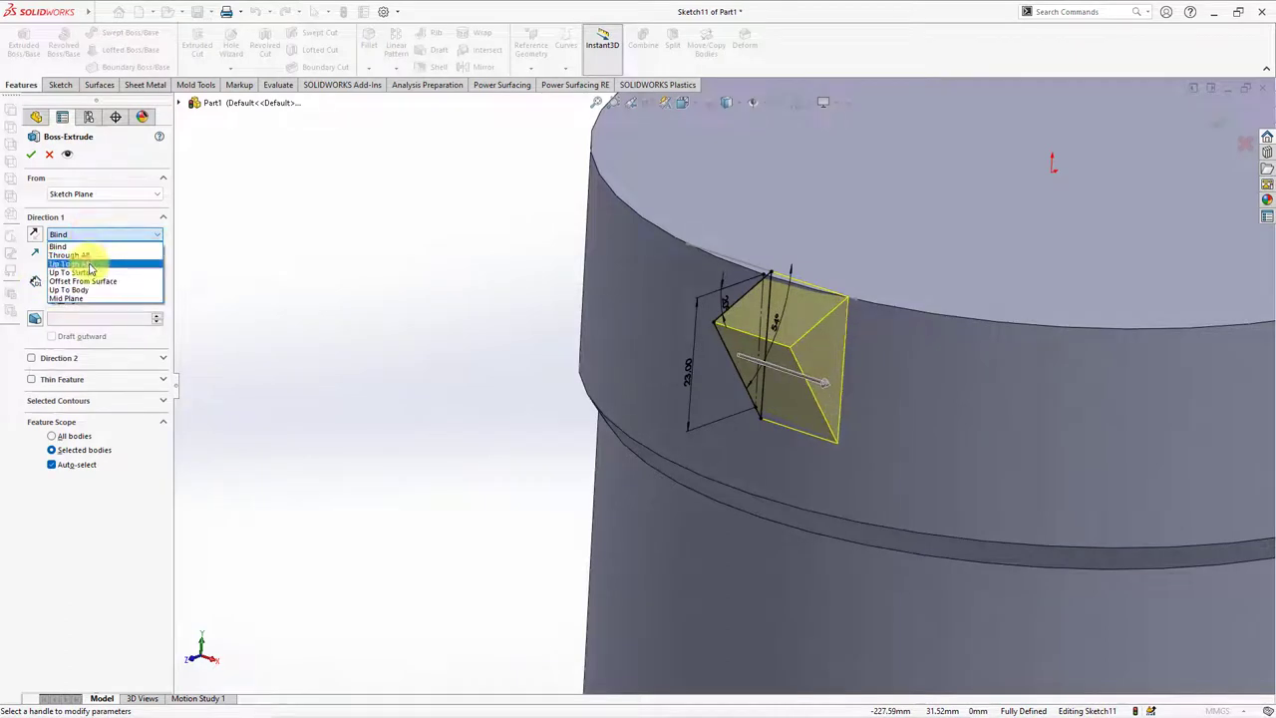
click(88, 291)
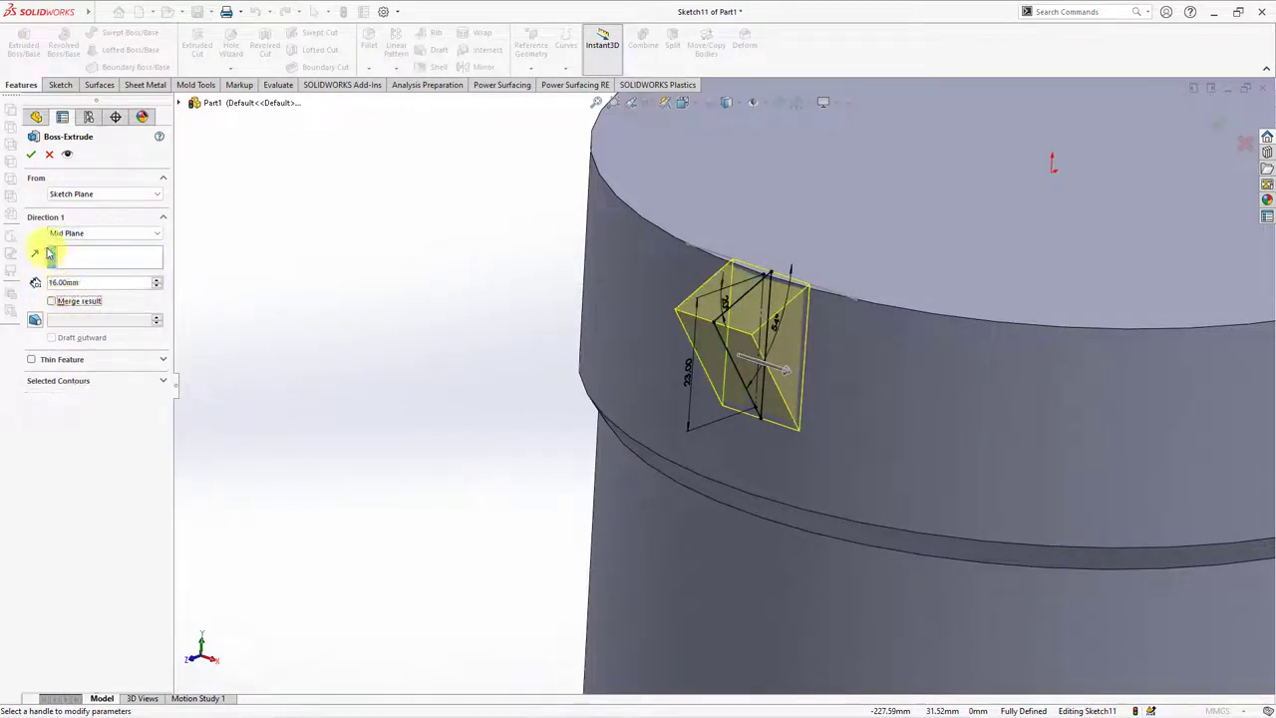
click(28, 156)
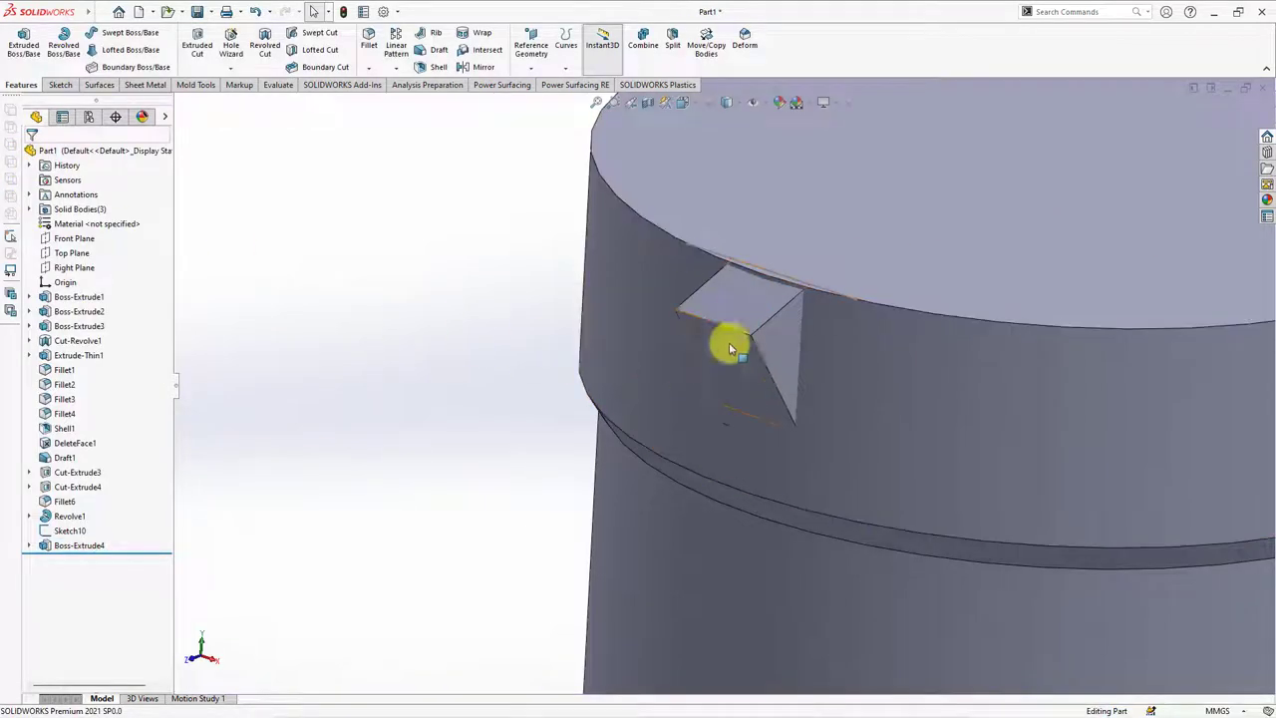
click(735, 293)
click(772, 263)
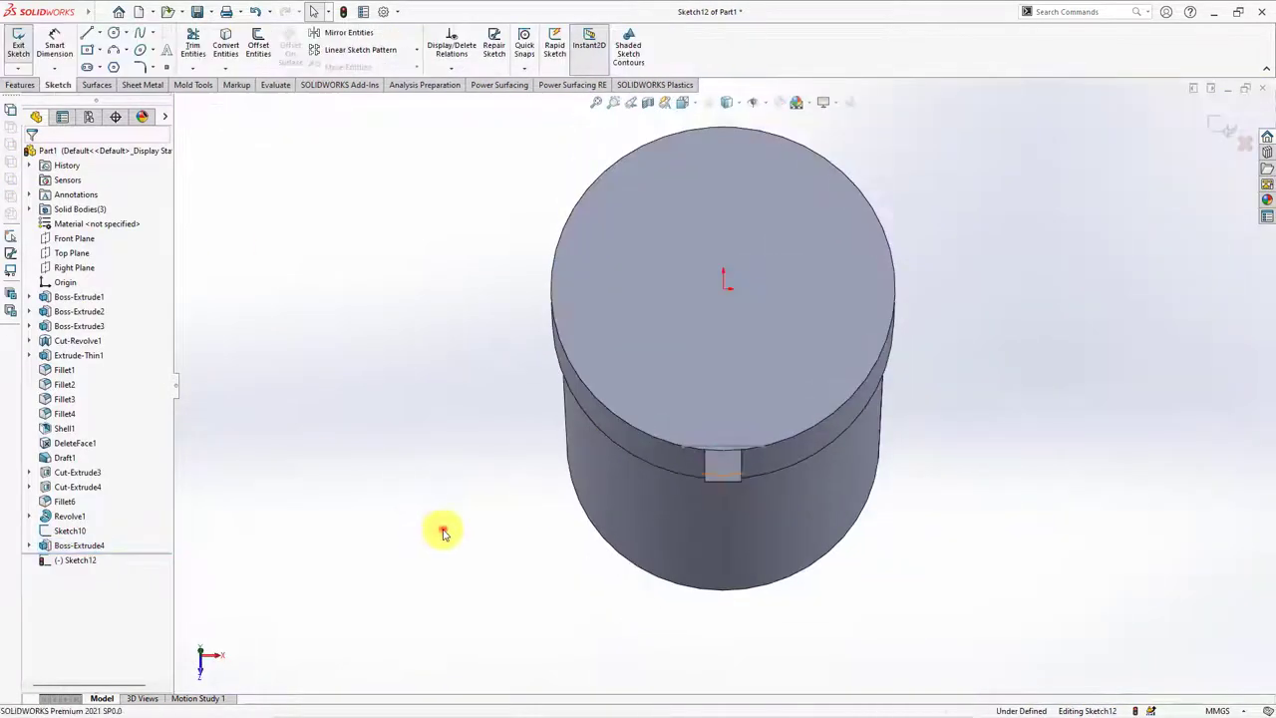
Step: Draw a triangular profile in the notch on the wedge face
scroll(777, 455, down, 2)
scroll(737, 446, down, 3)
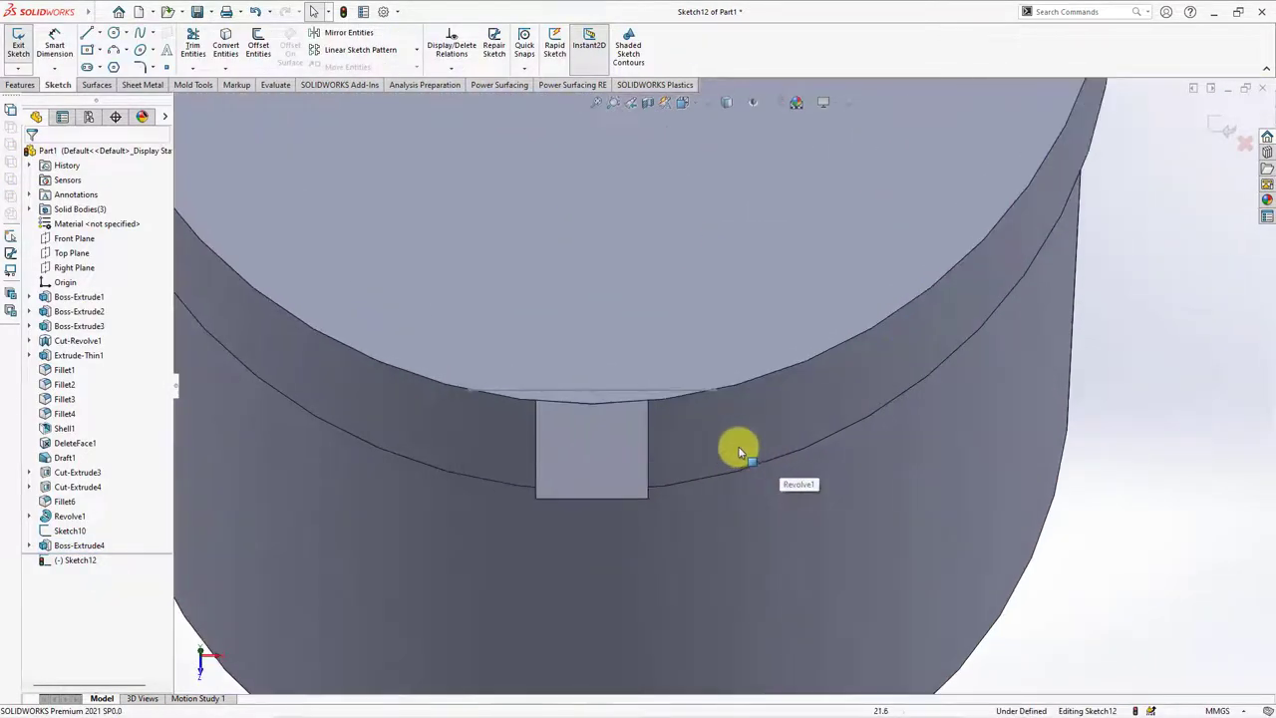
click(85, 36)
click(712, 390)
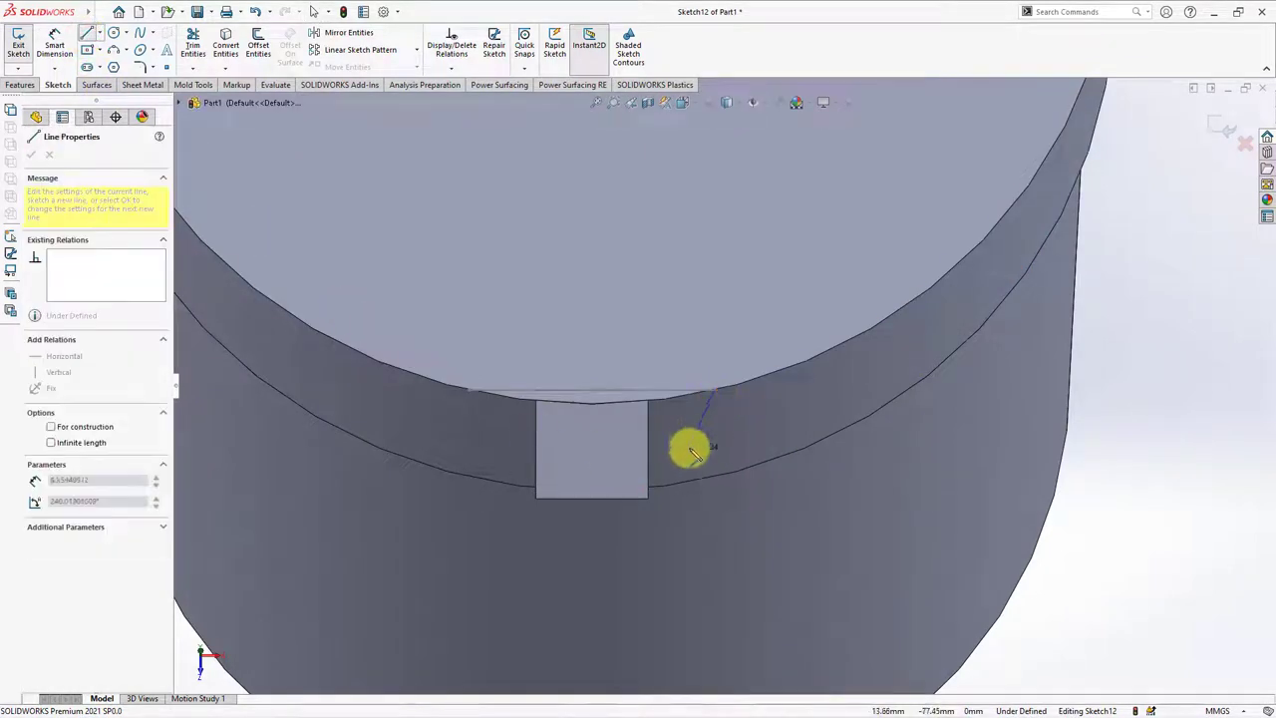
click(648, 497)
click(648, 390)
click(712, 391)
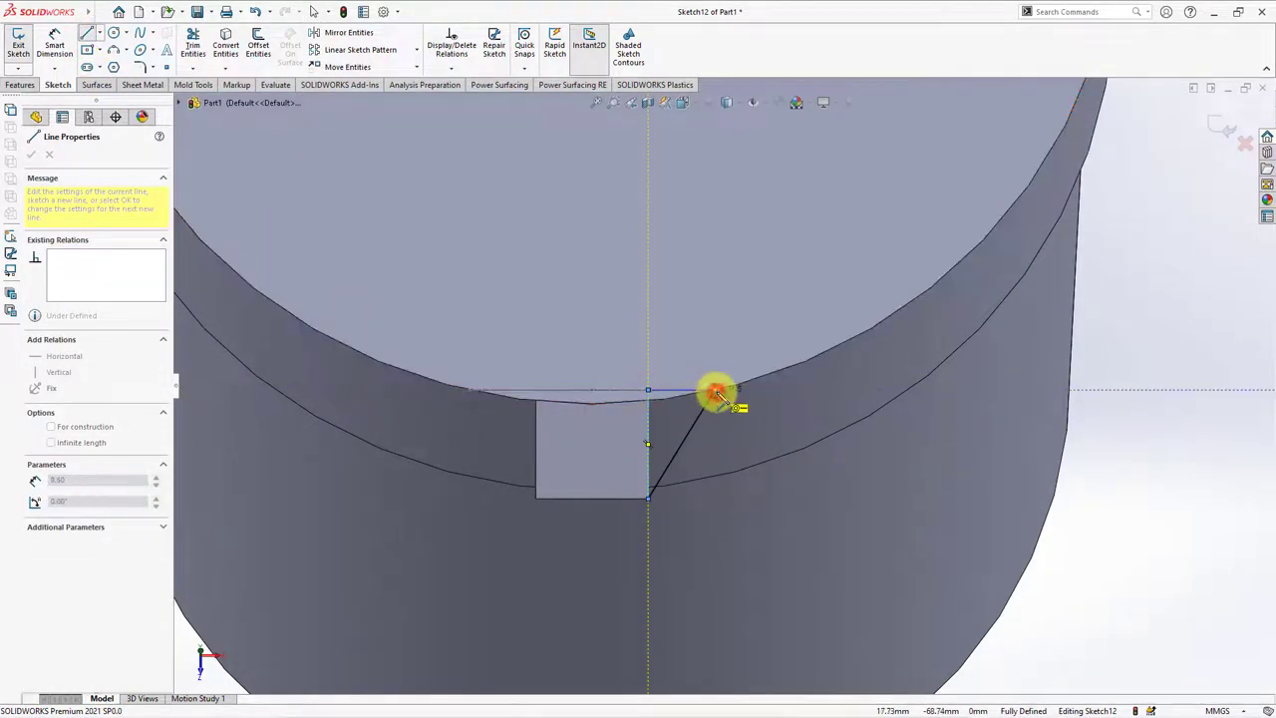
right_click(712, 397)
click(737, 402)
scroll(737, 402, up, 3)
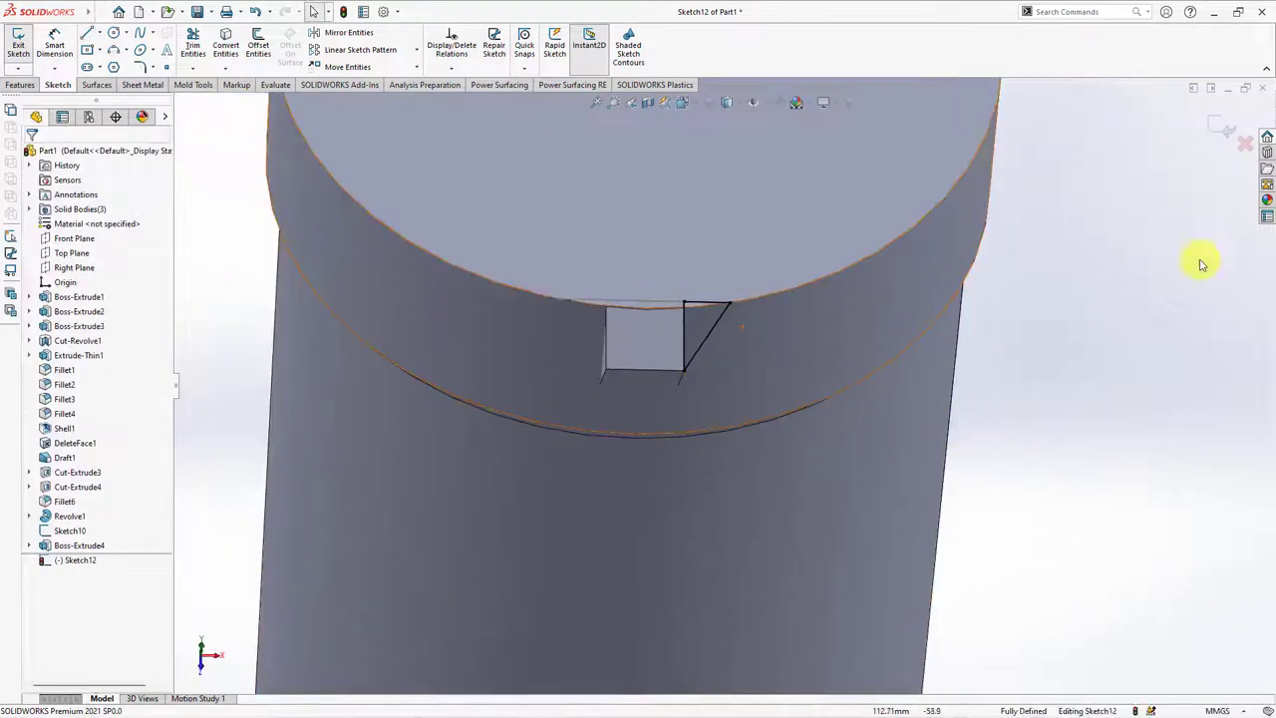
Step: Exit the sketch and loft from Sketch12 to the wedge face
click(1222, 127)
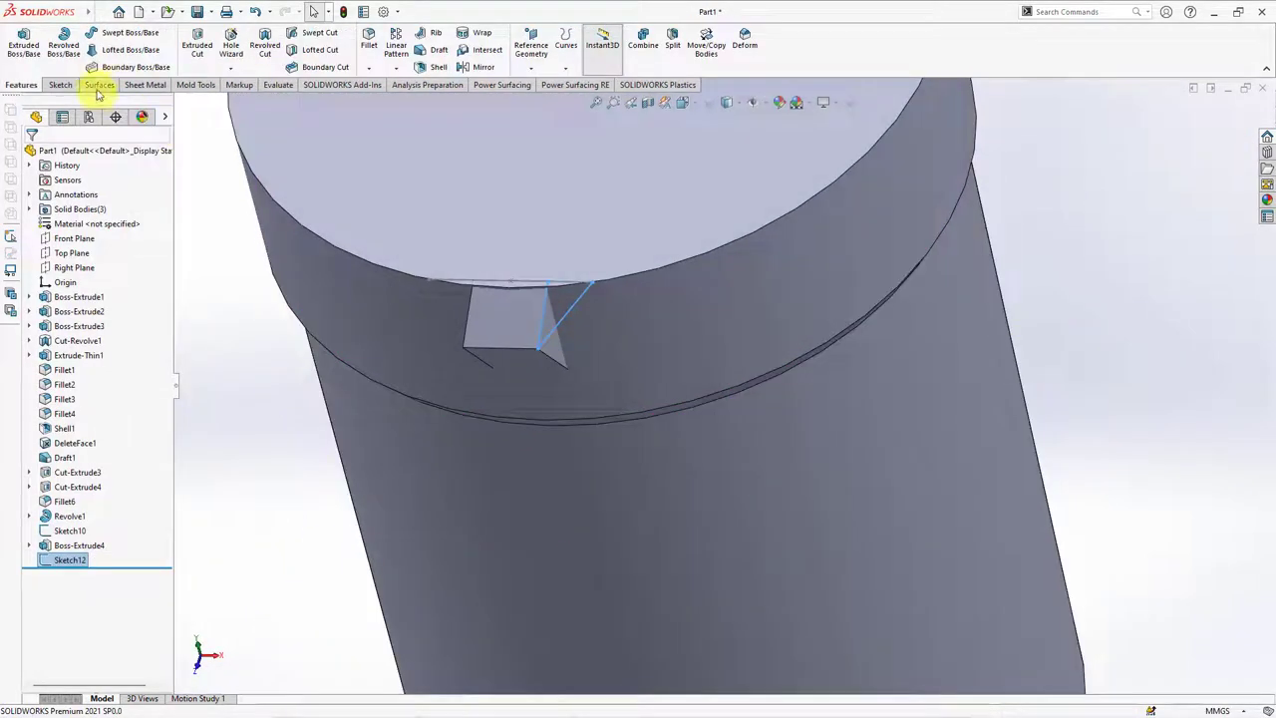
click(108, 49)
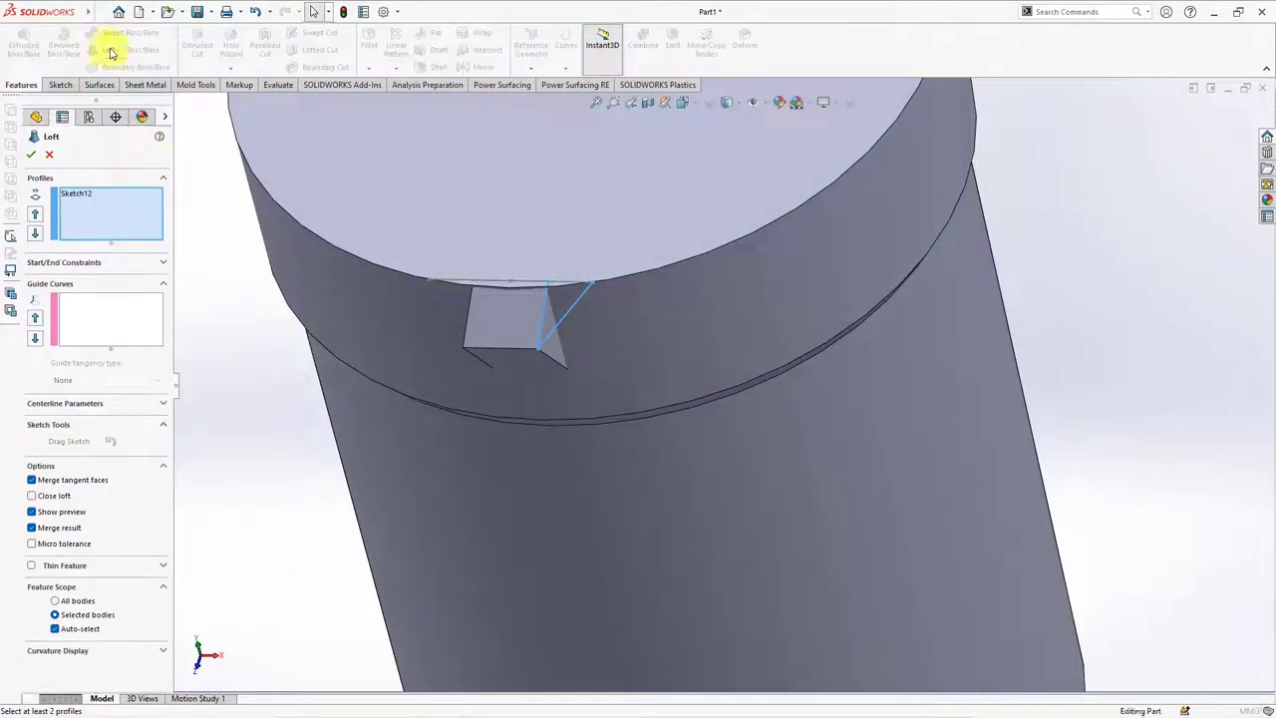
click(558, 355)
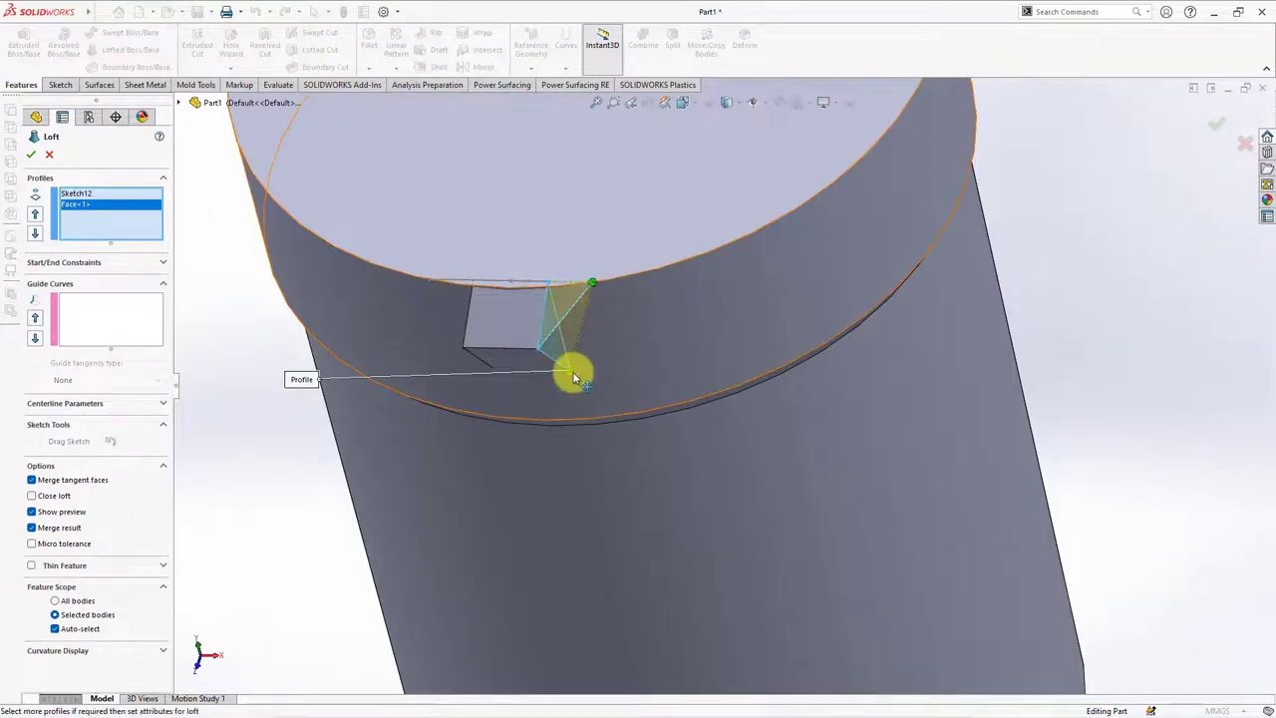
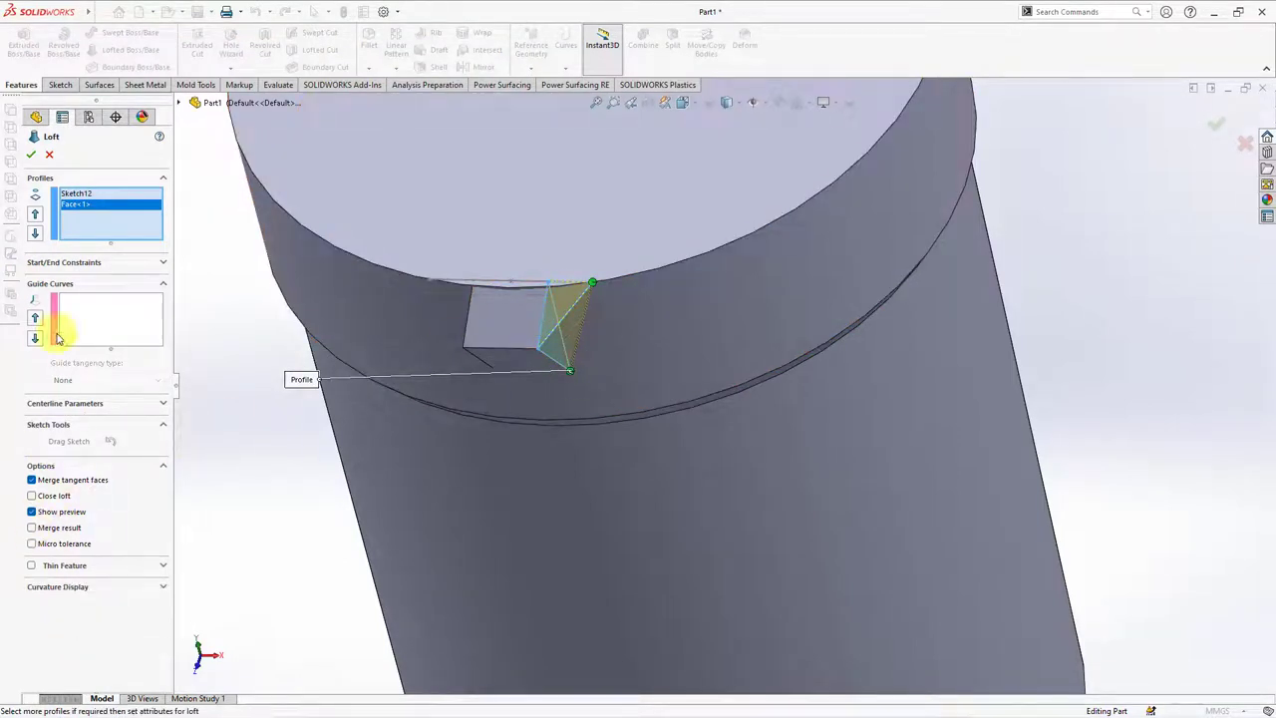
Step: Confirm the spout loft and mirror Loft1 about the Right Plane
click(31, 156)
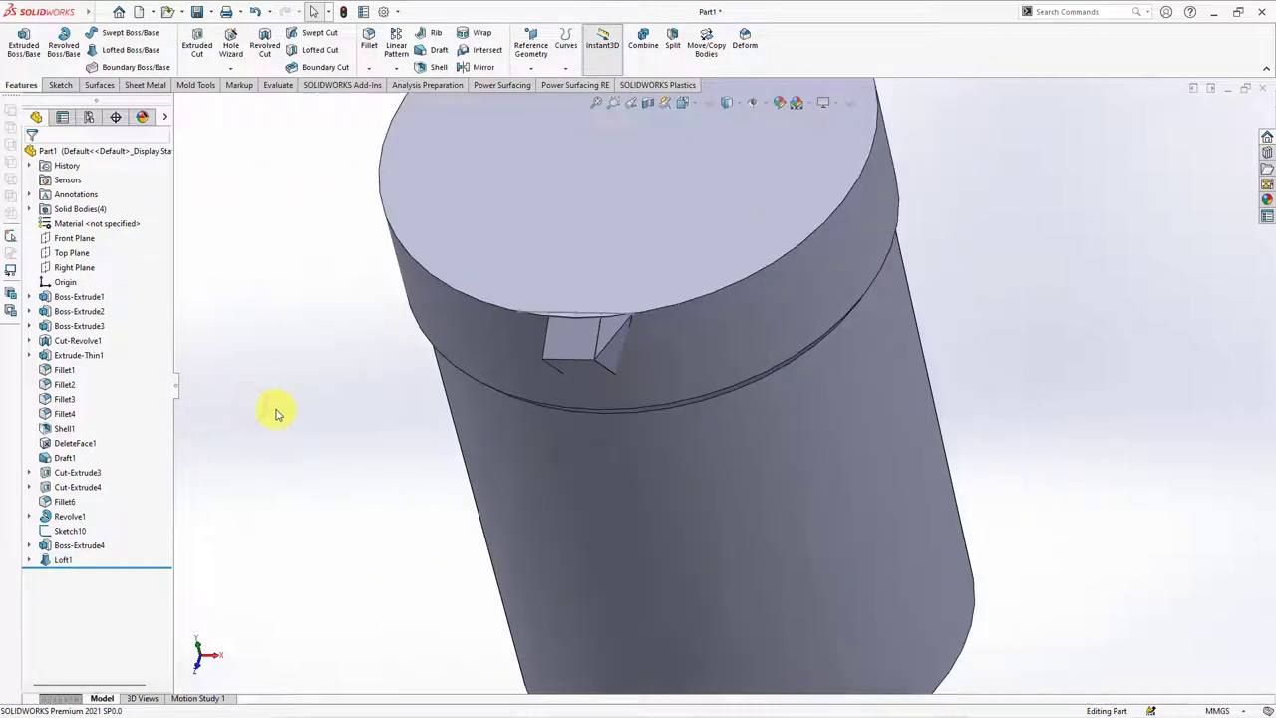
click(76, 267)
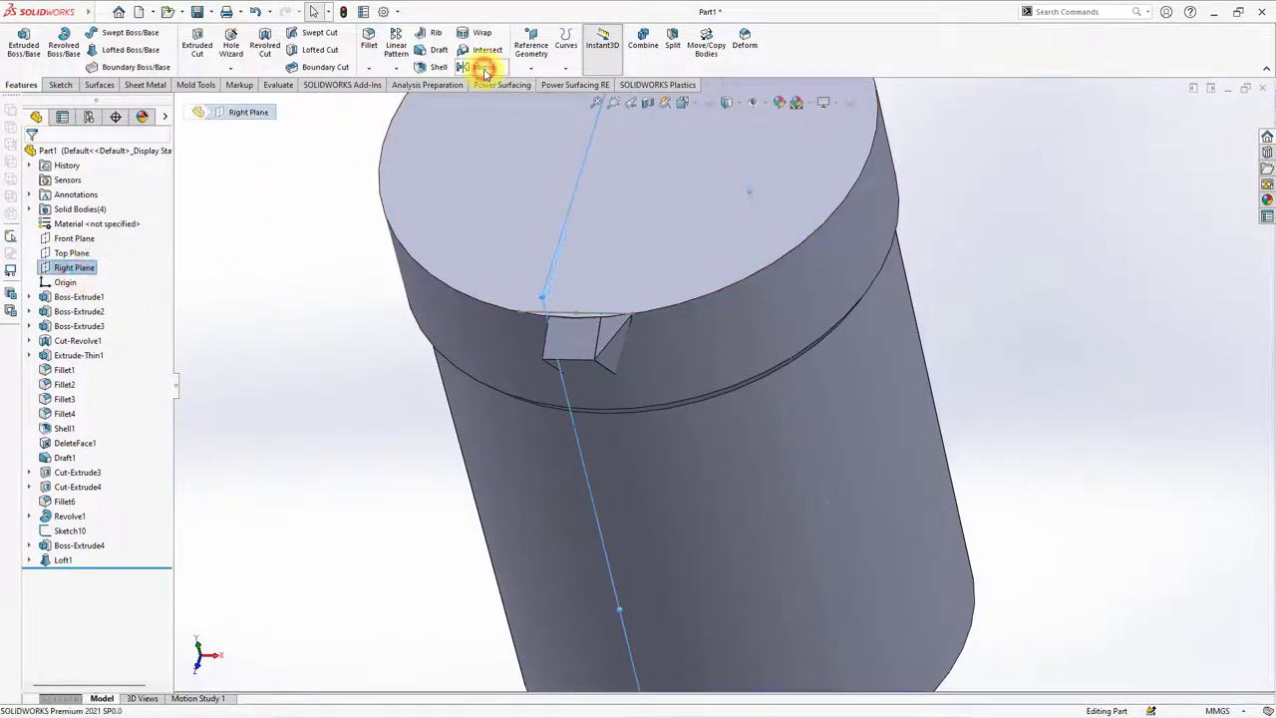
click(483, 60)
click(110, 332)
click(610, 344)
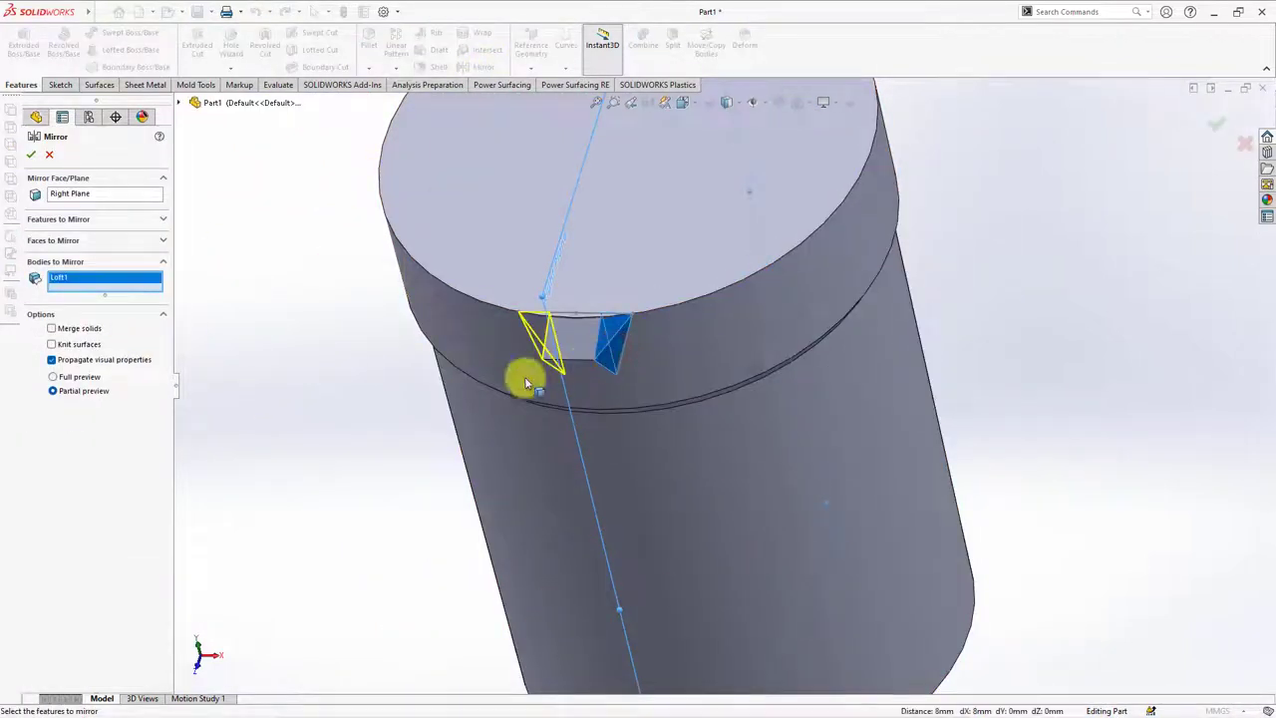
click(31, 155)
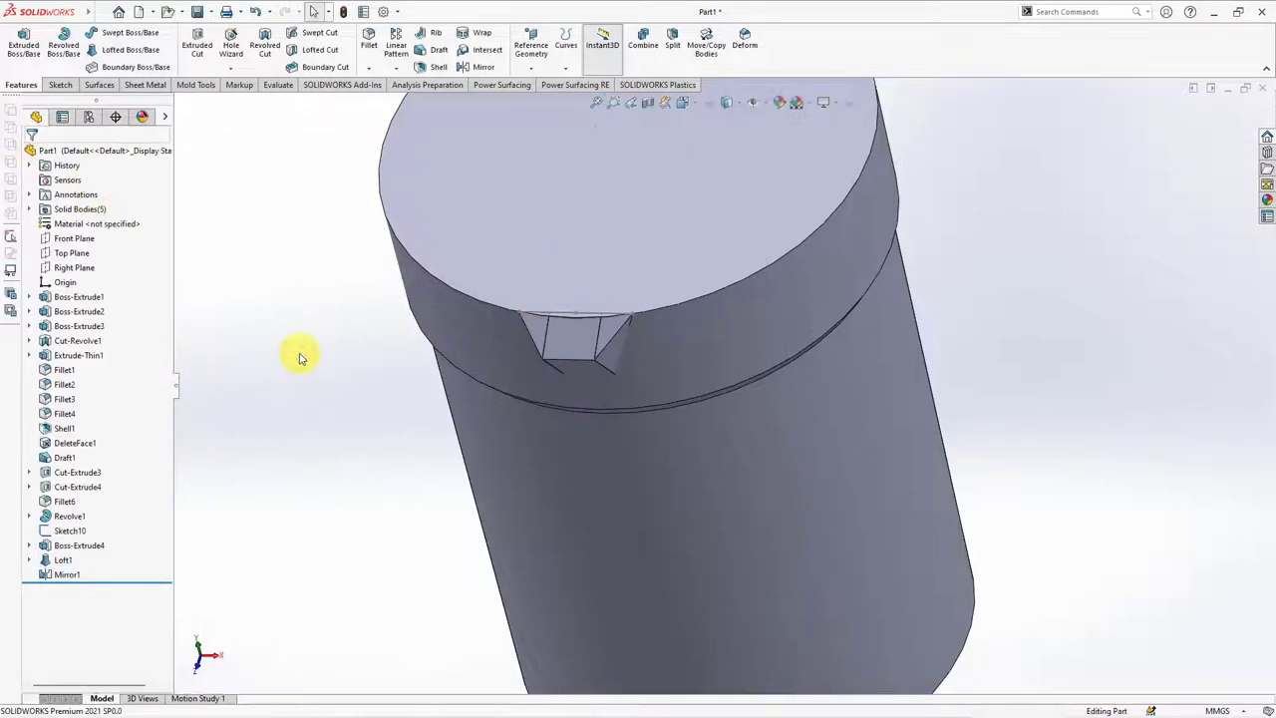
Step: Split the main jug body into two pieces with the notch face as the cutting tool
click(672, 45)
click(568, 337)
click(105, 354)
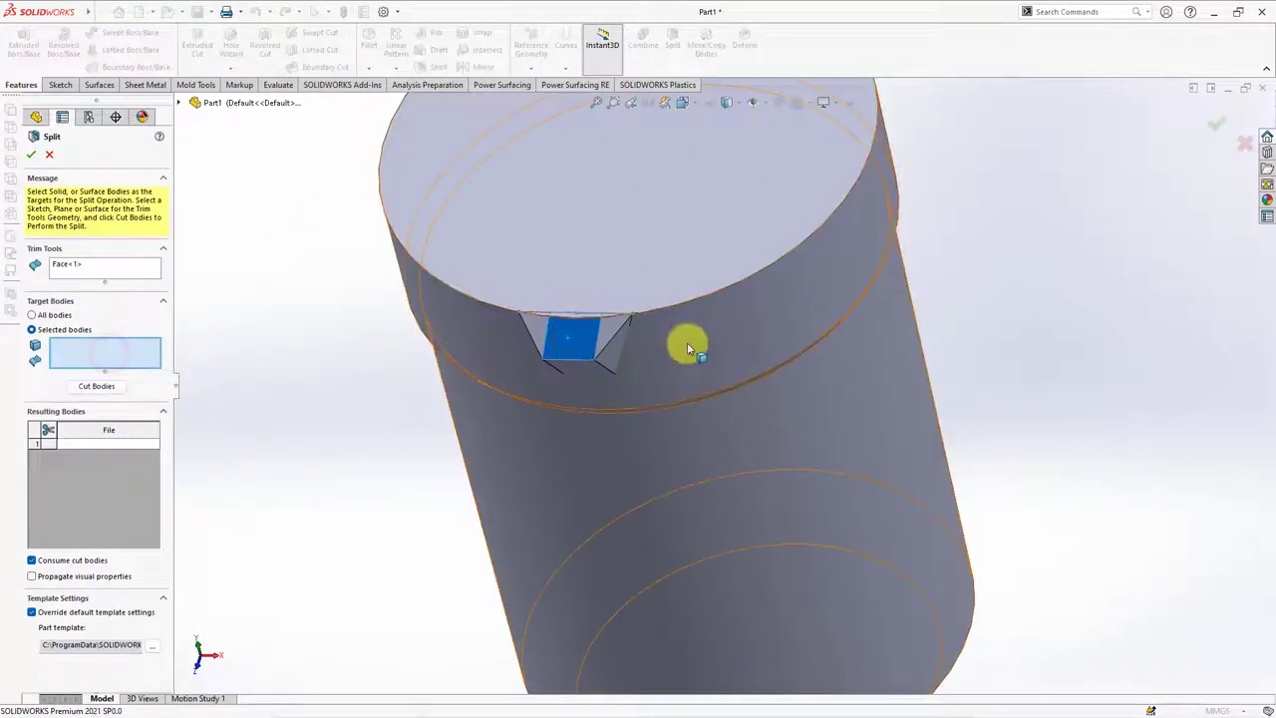
click(688, 343)
click(110, 390)
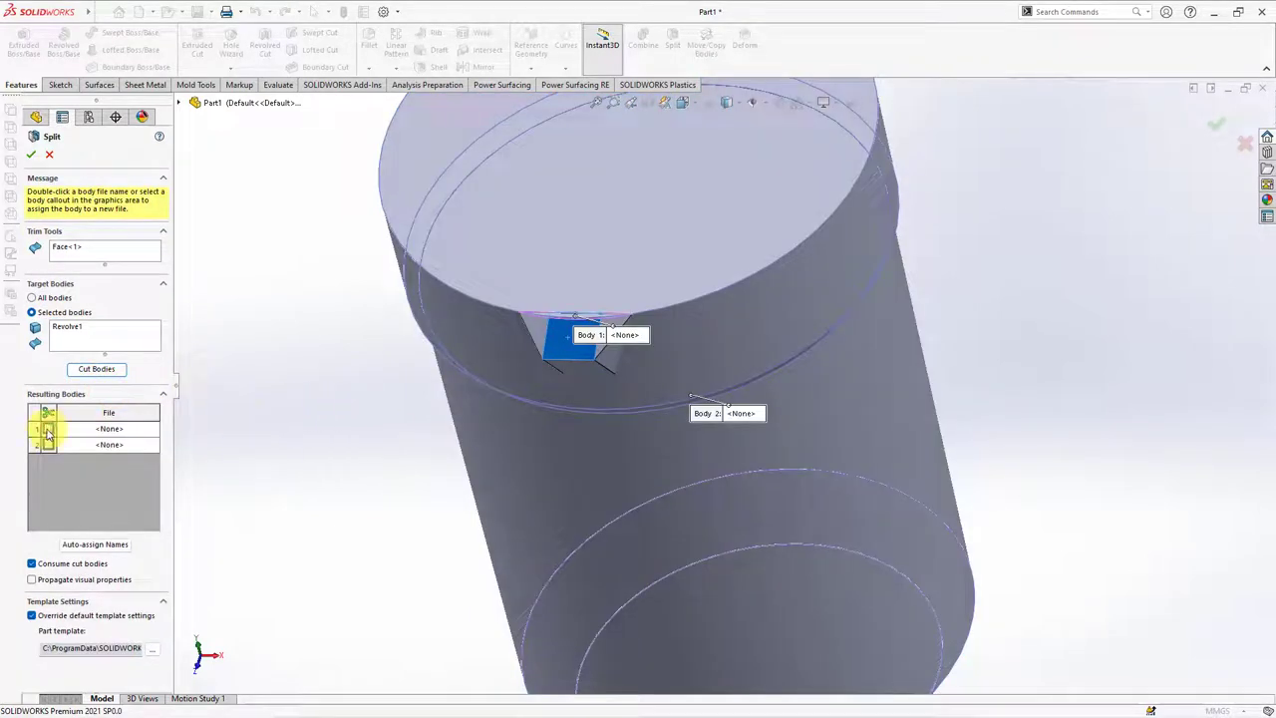
click(31, 155)
Step: Combine (Add) the split, loft, extruded and mirrored bodies into one body
click(643, 39)
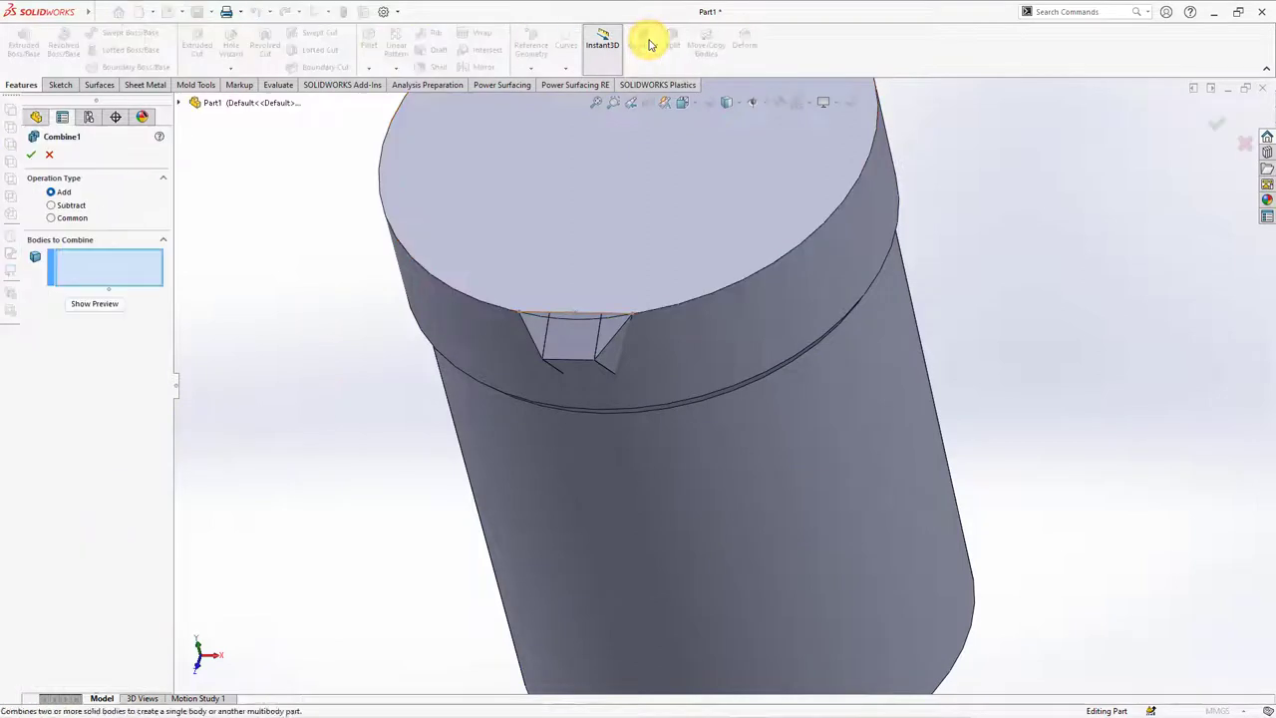
click(607, 236)
click(605, 347)
click(548, 339)
click(536, 333)
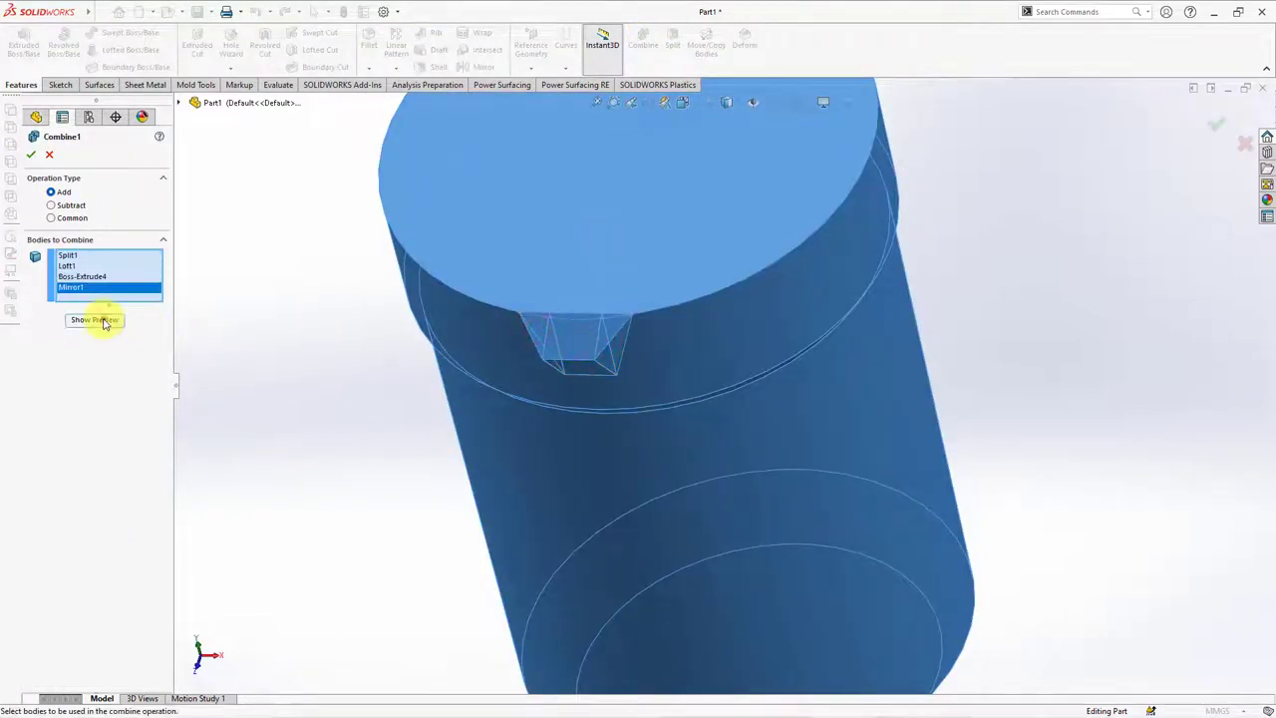
click(95, 319)
click(31, 157)
Step: Orbit the view to inspect the whole merged jug tilted
click(304, 319)
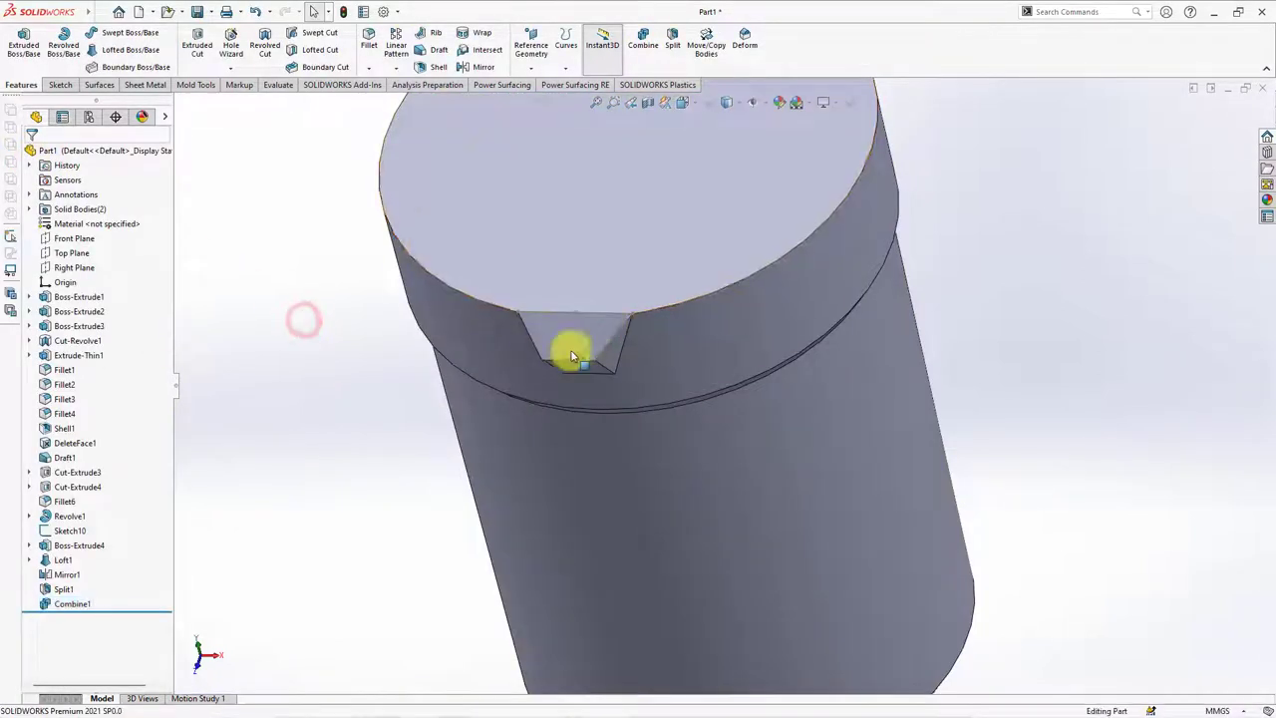
click(602, 313)
click(379, 387)
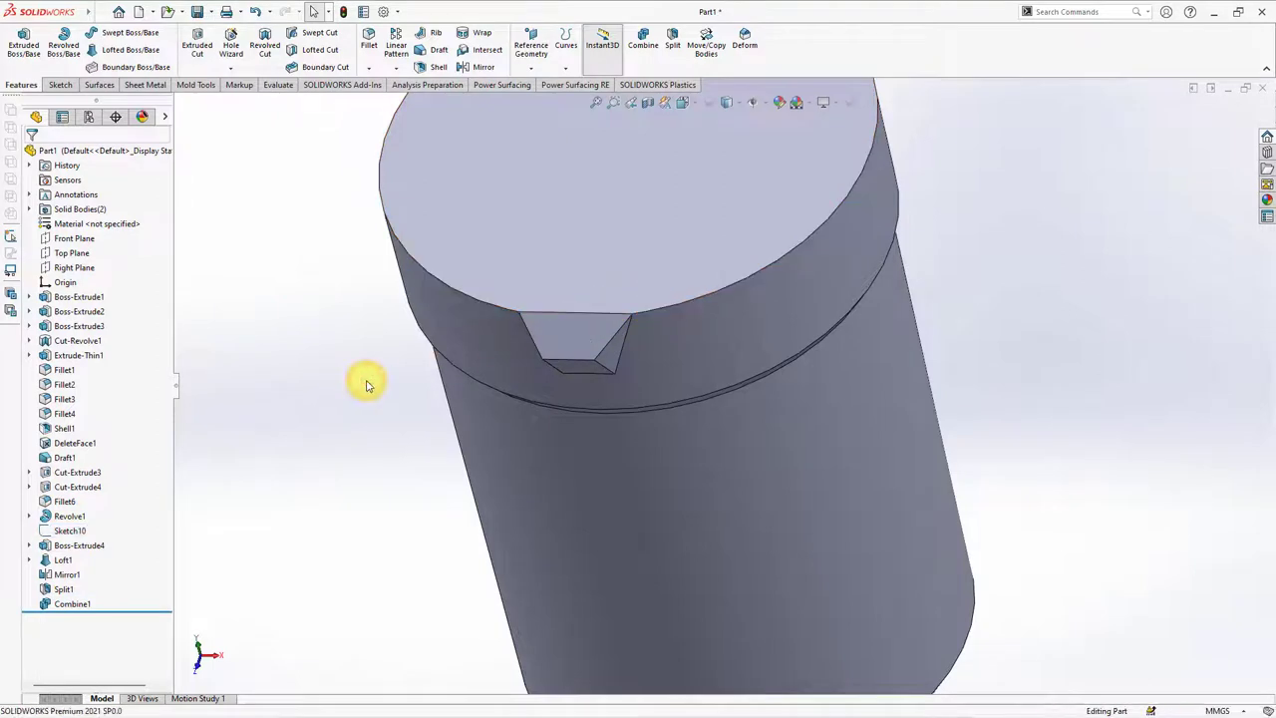
scroll(399, 429, up, 3)
mouse_move(425, 470)
middle_down()
mouse_move(378, 355)
mouse_move(360, 413)
middle_up()
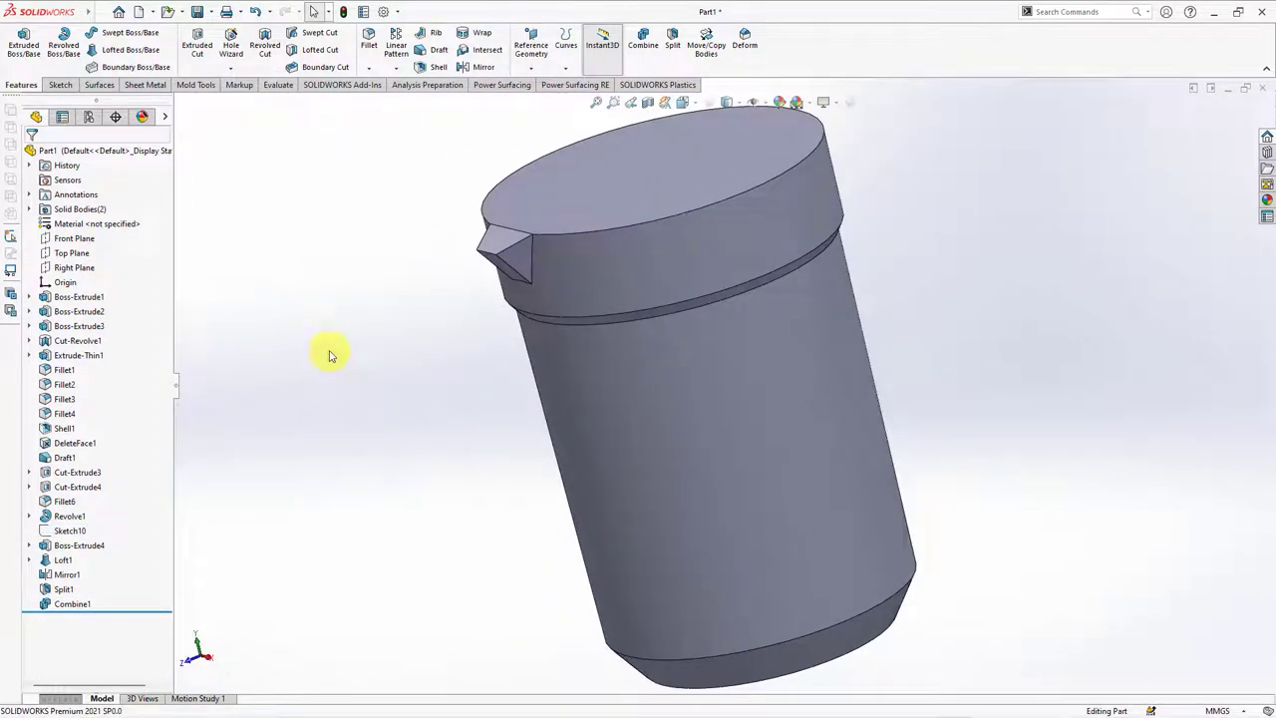
Step: Shell the jug to 1.00 mm walls, leaving the top face and spout notch face open
click(438, 66)
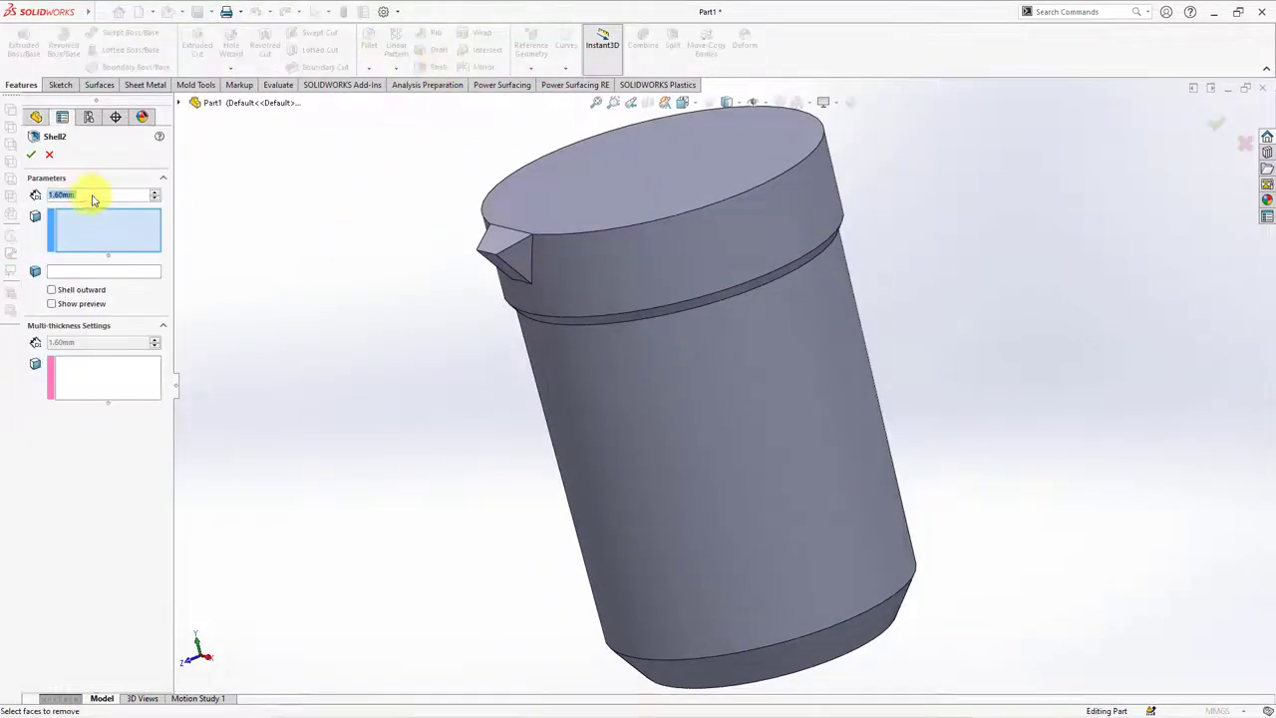
text(1)
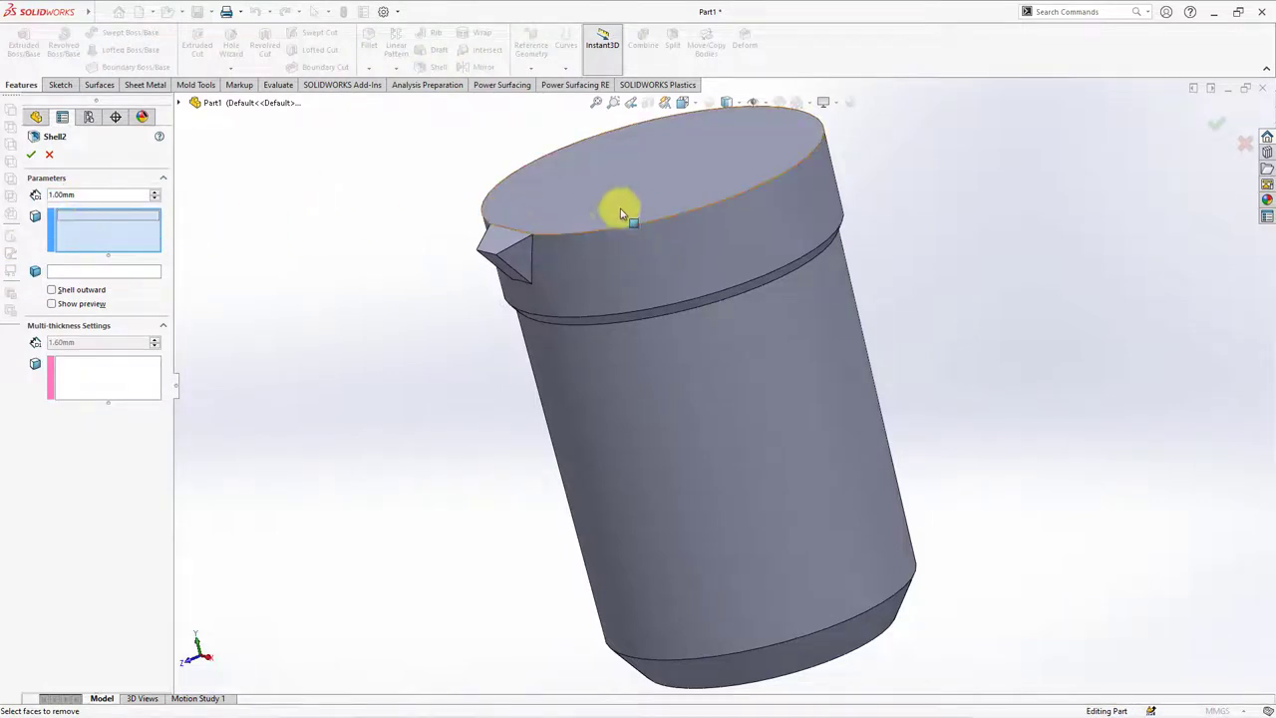
click(602, 200)
click(499, 242)
click(51, 282)
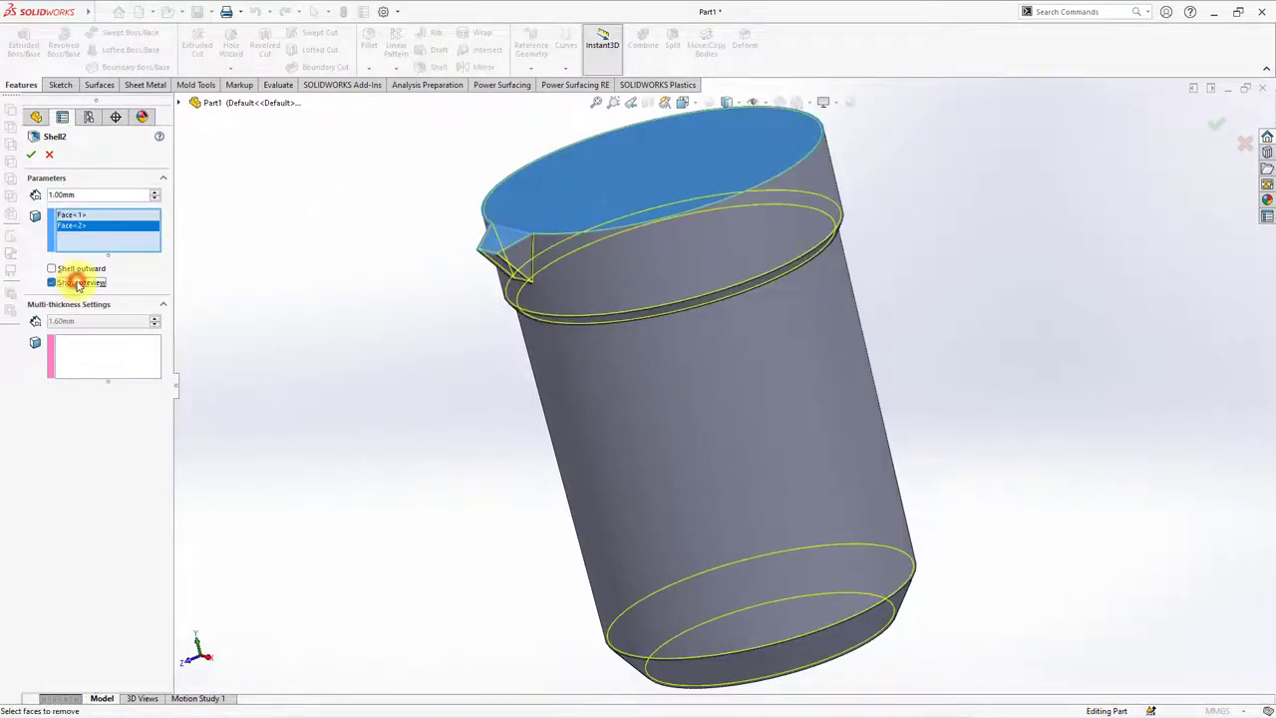
click(32, 156)
mouse_move(356, 276)
middle_down()
mouse_move(371, 344)
mouse_move(433, 428)
mouse_move(399, 365)
middle_up()
Step: Start a sketch on the Right Plane in wireframe view and convert the rim edges
click(76, 266)
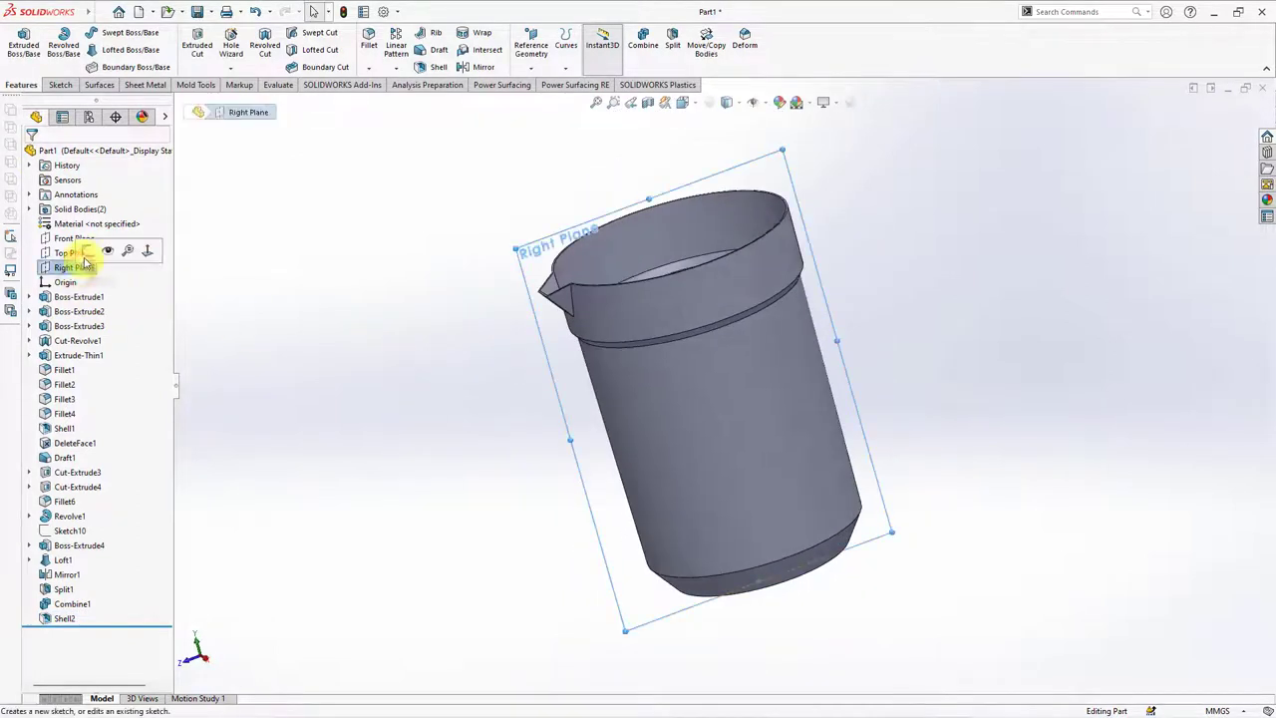
click(89, 250)
scroll(982, 148, down, 3)
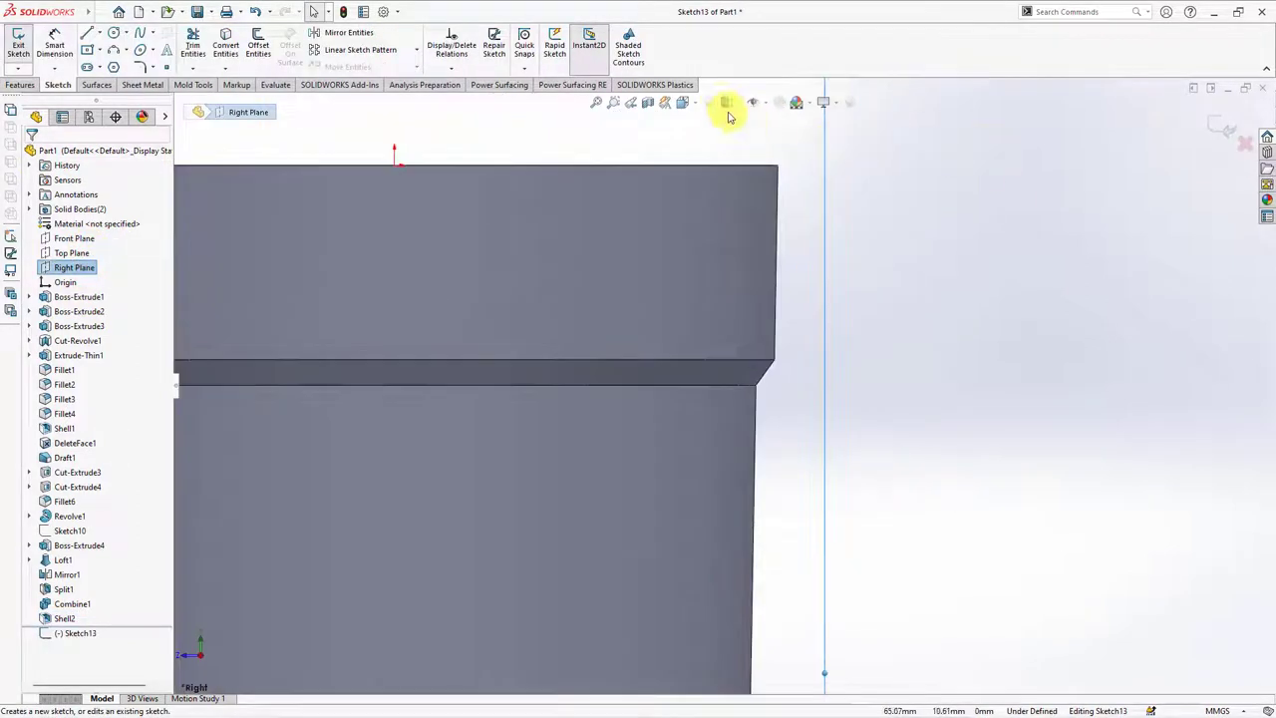
click(727, 104)
click(728, 200)
click(773, 230)
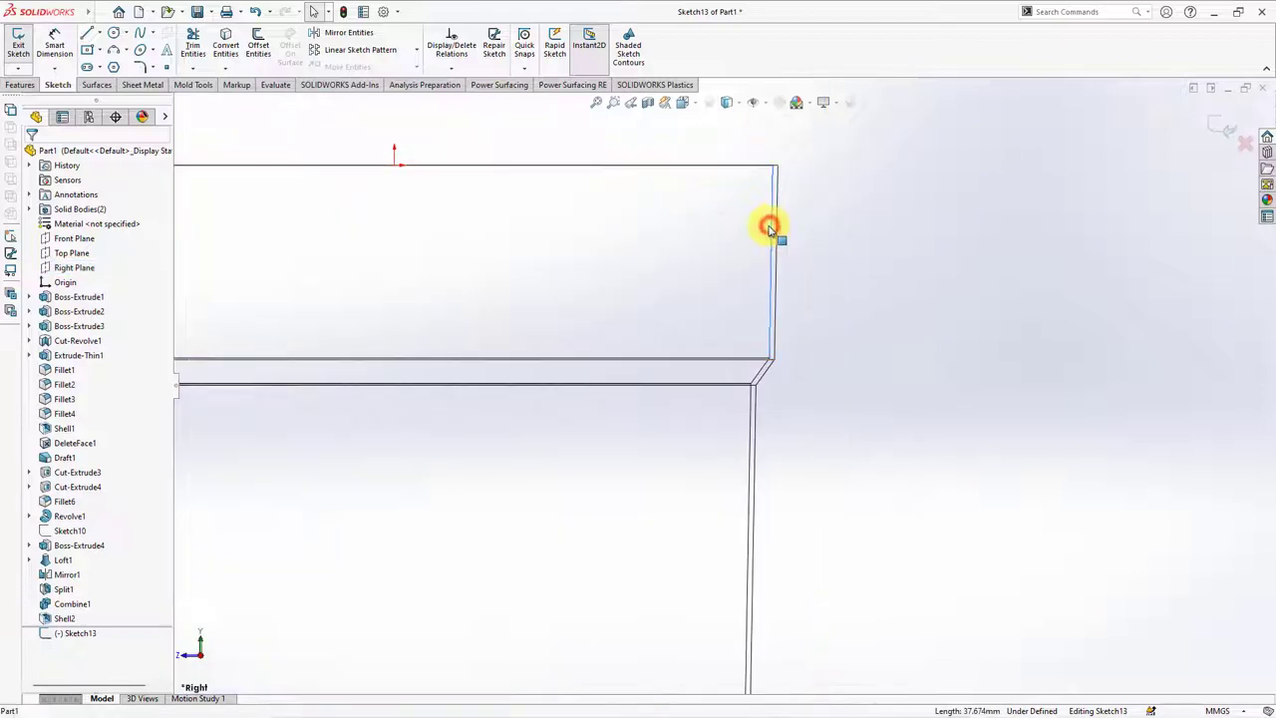
click(222, 51)
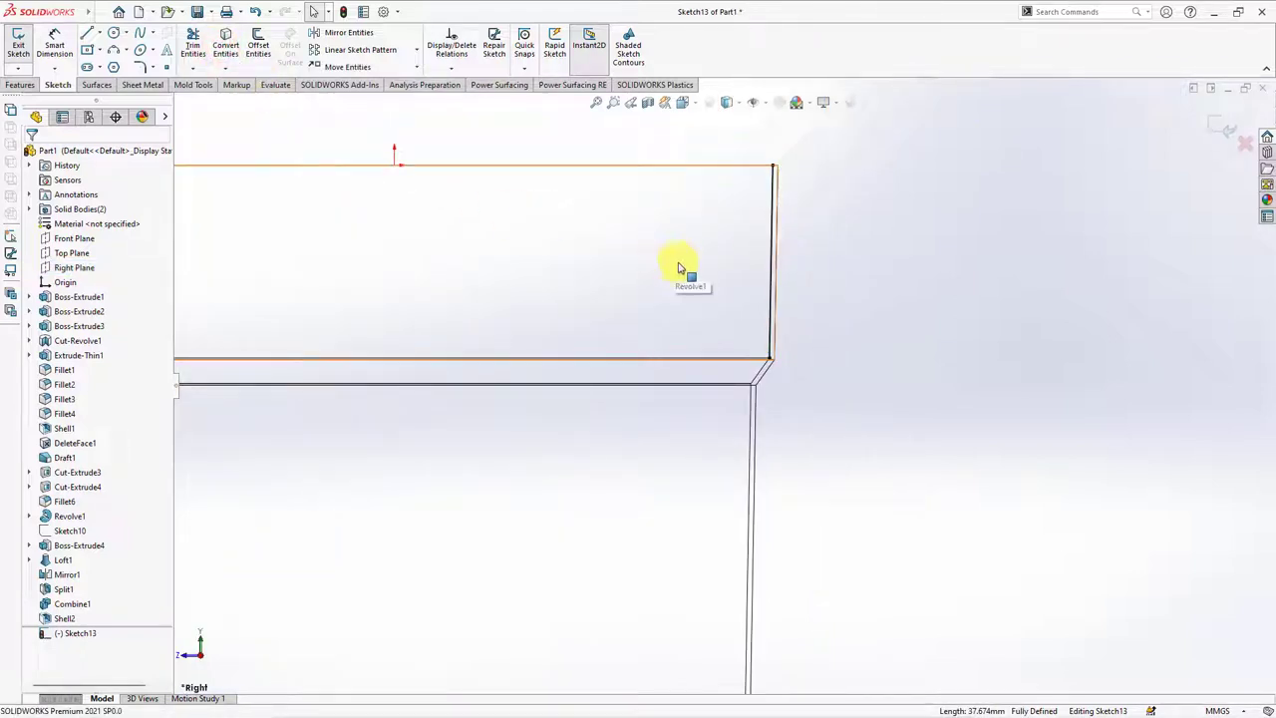
click(768, 287)
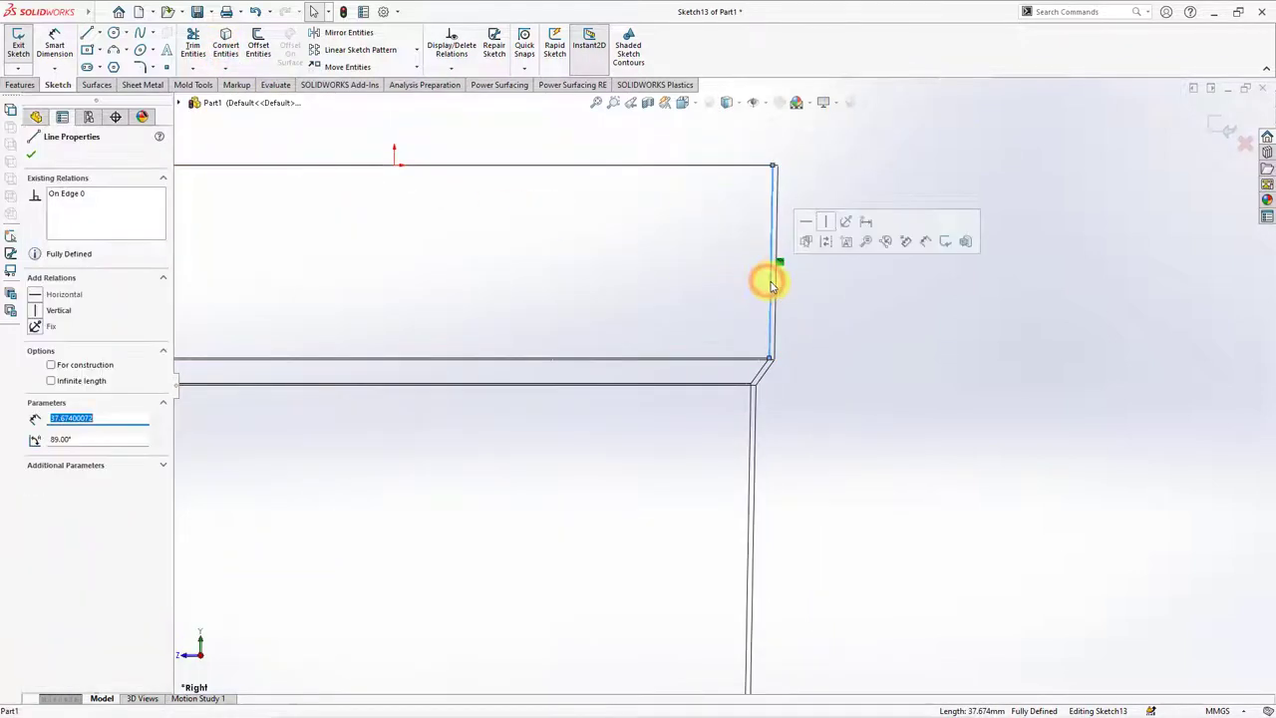
click(829, 248)
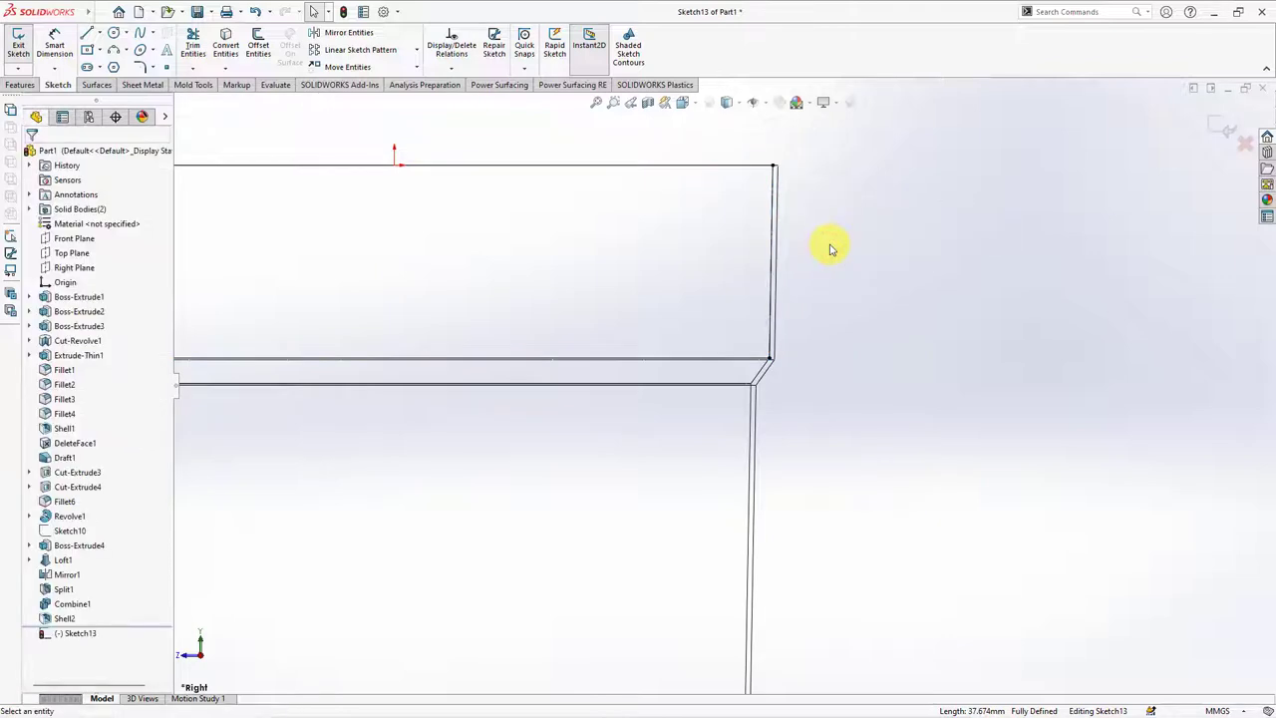
Step: Draw the handle's horizontal top line and diagonal slant line from inside the rim
click(87, 33)
click(723, 222)
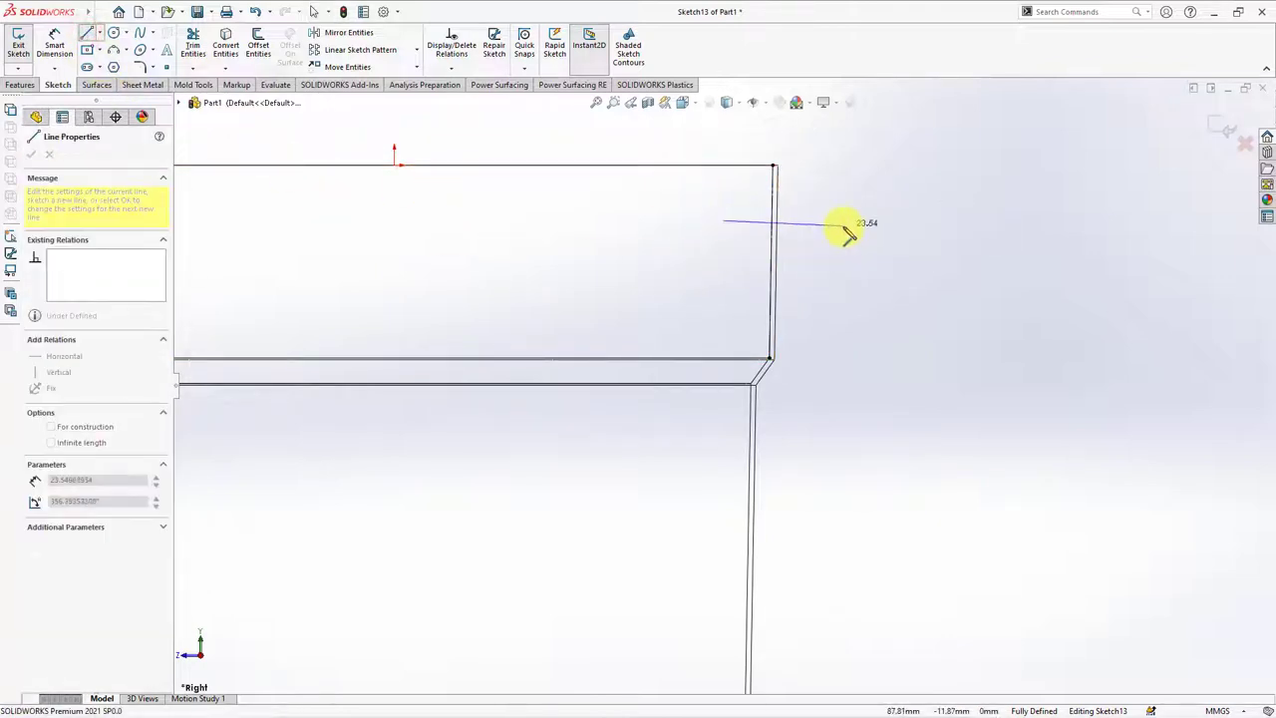
click(847, 221)
scroll(727, 393, up, 4)
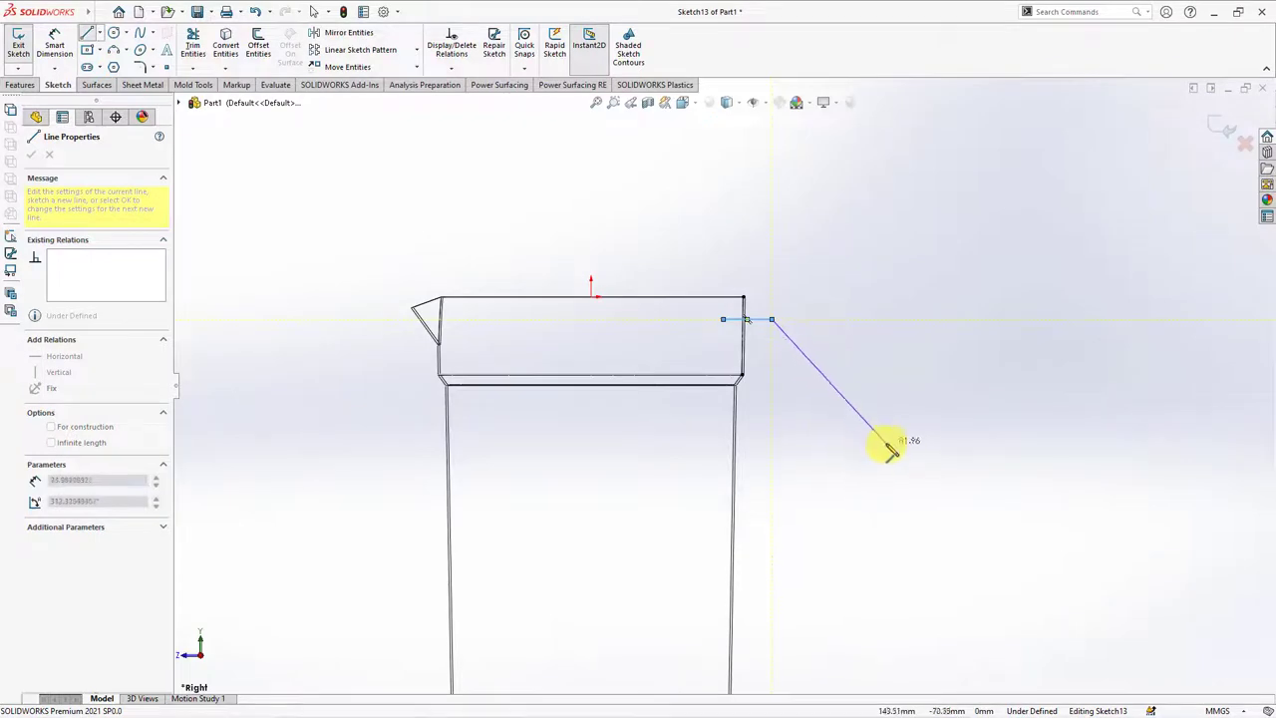
key(z)
click(798, 411)
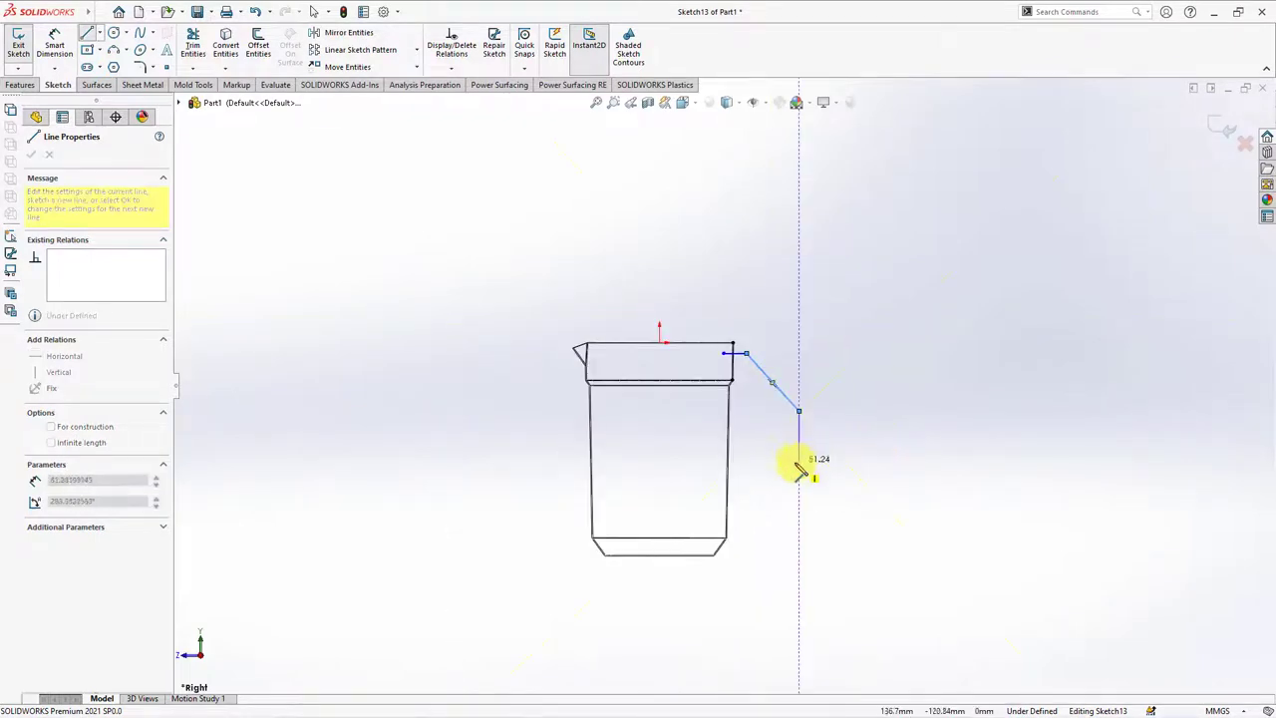
Step: Draw a three-point arc from the slant's end down to the jug wall
click(114, 49)
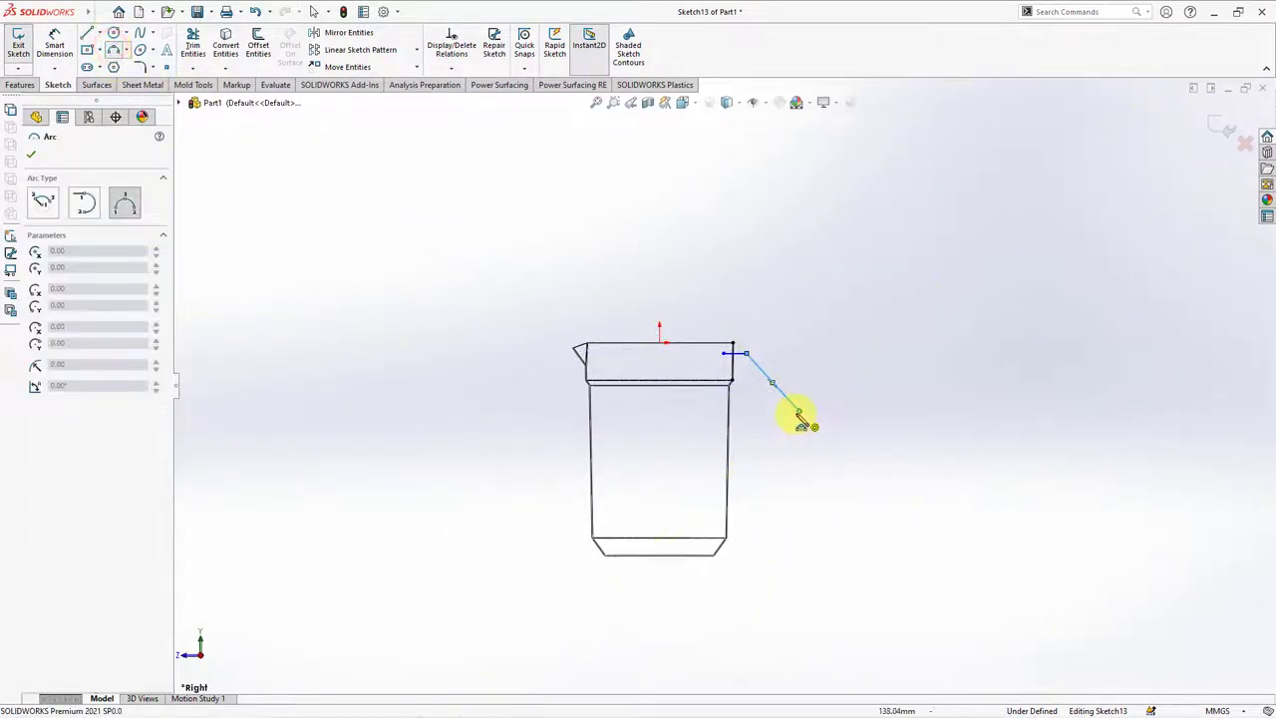
scroll(750, 503, down, 4)
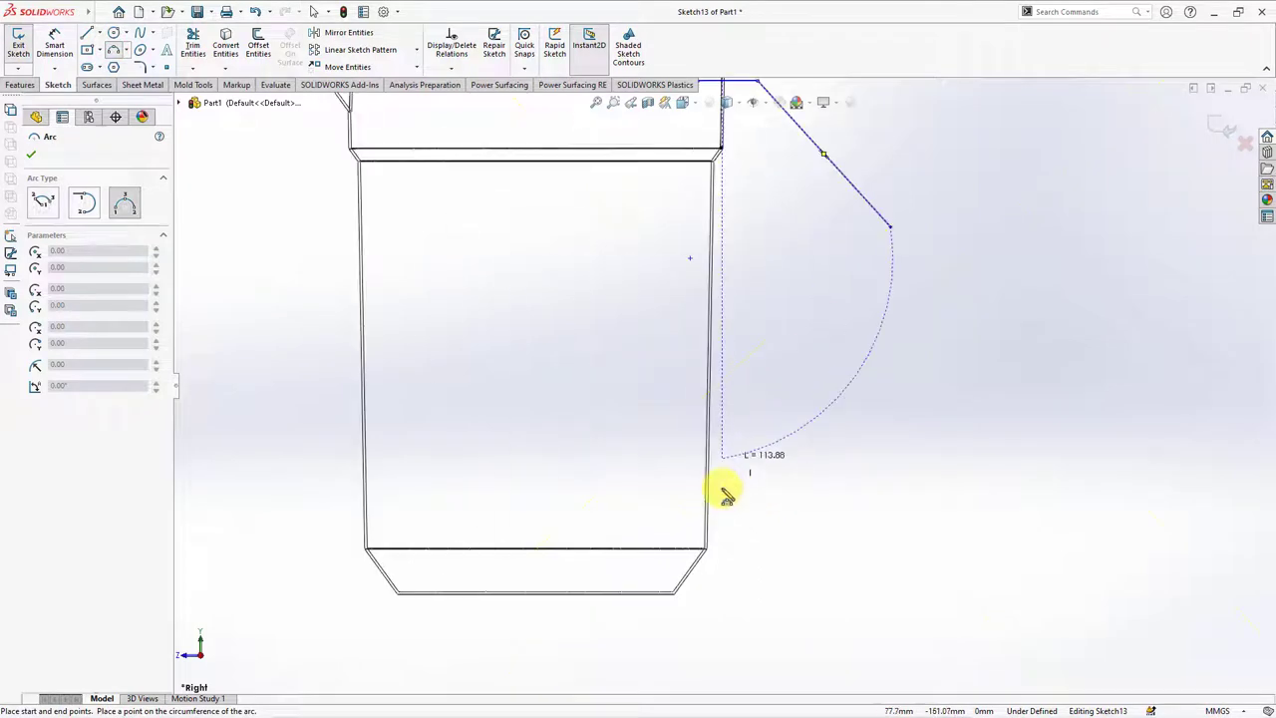
click(707, 502)
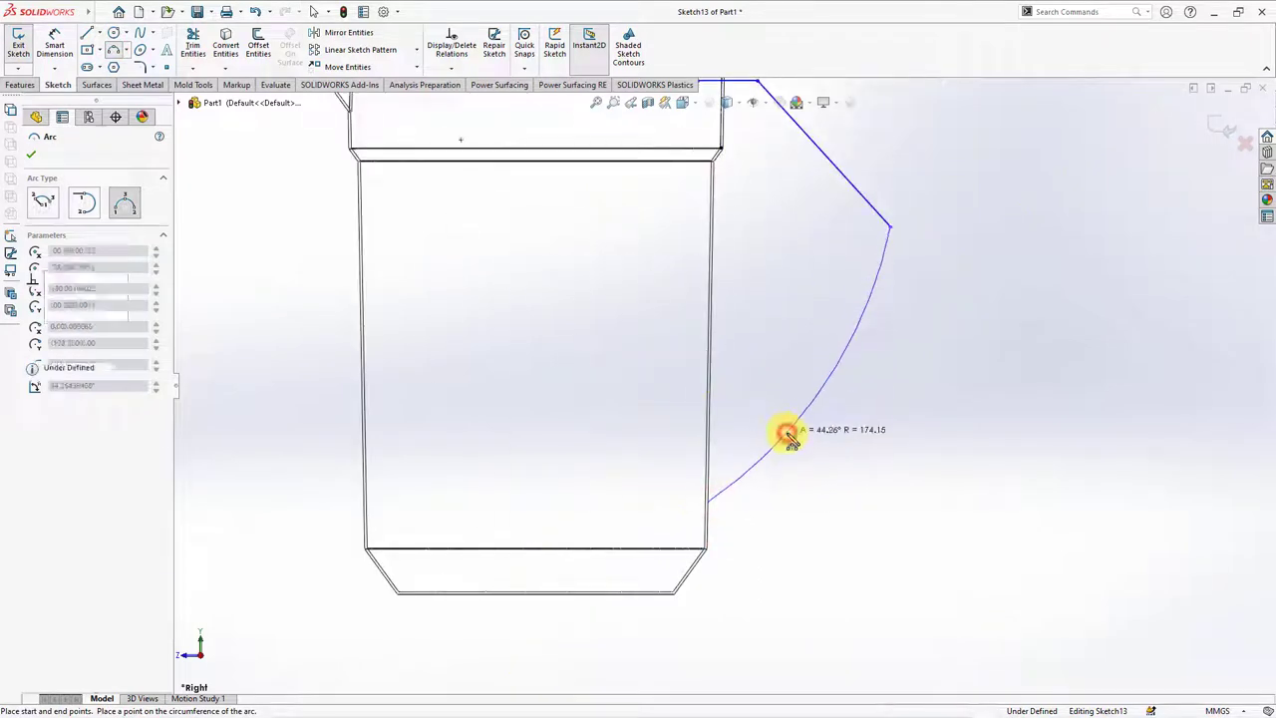
click(788, 433)
right_click(788, 431)
click(810, 444)
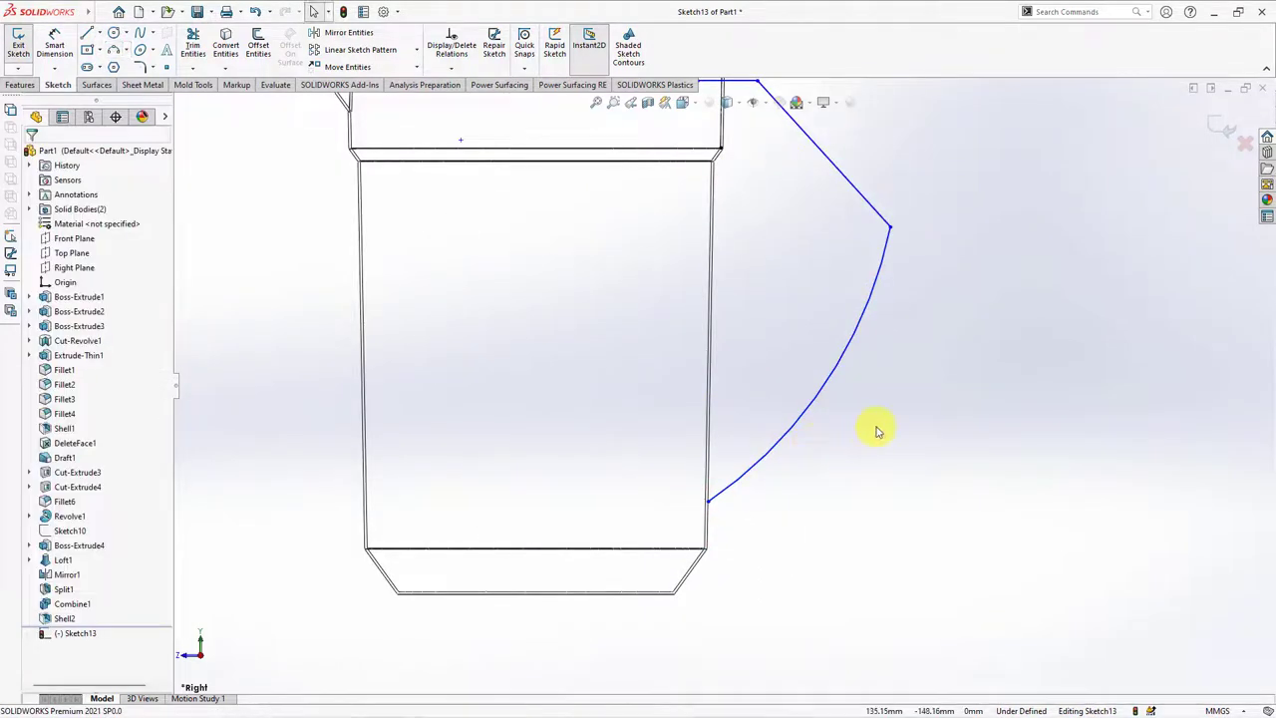
ctrl+middle_drag(876, 431, 855, 481)
Step: Add a centerline across the arc's ends and a line from its midpoint to the arc
click(99, 33)
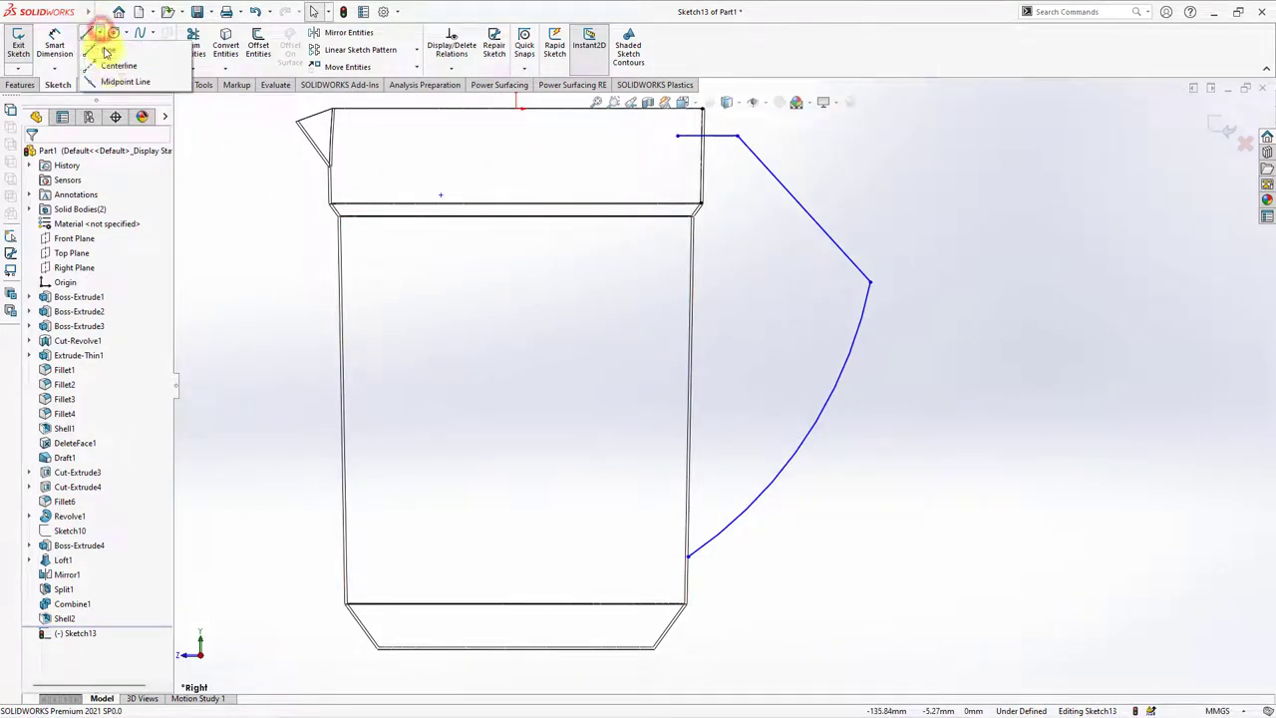
click(116, 64)
click(871, 282)
click(688, 555)
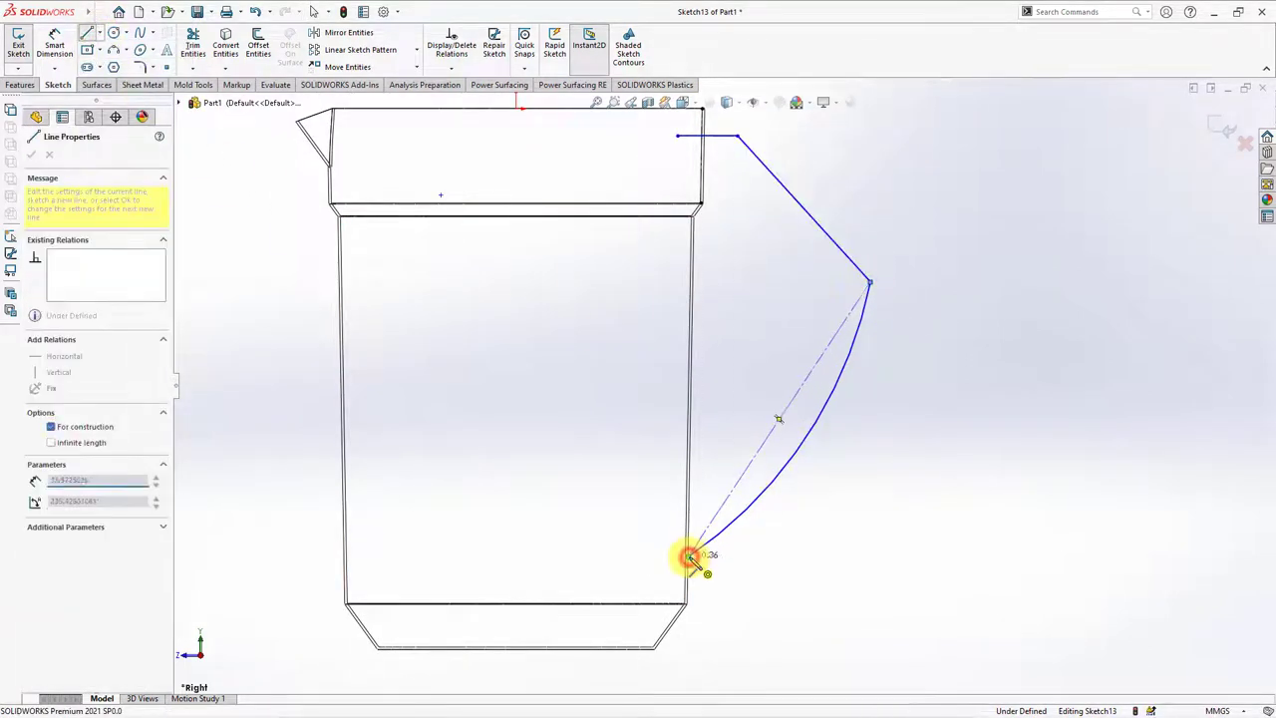
click(806, 437)
click(778, 420)
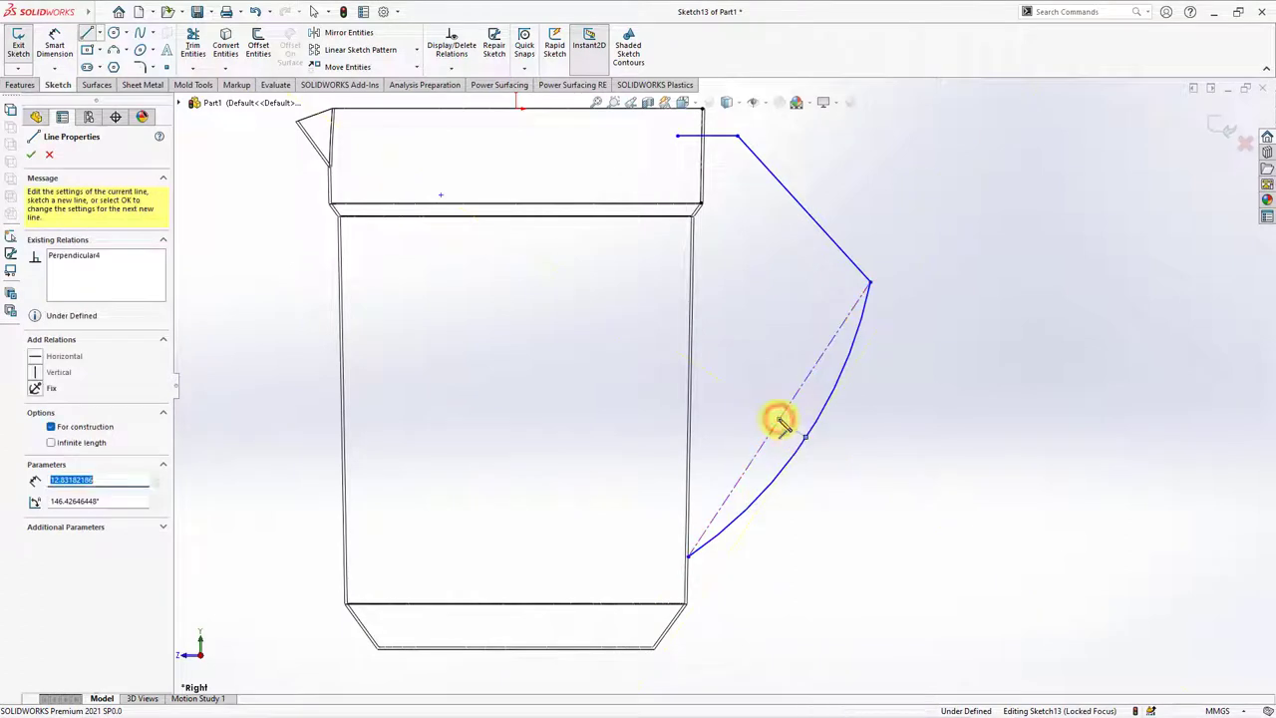
right_click(776, 420)
click(797, 427)
Step: Dimension the arc depth as 16
click(53, 45)
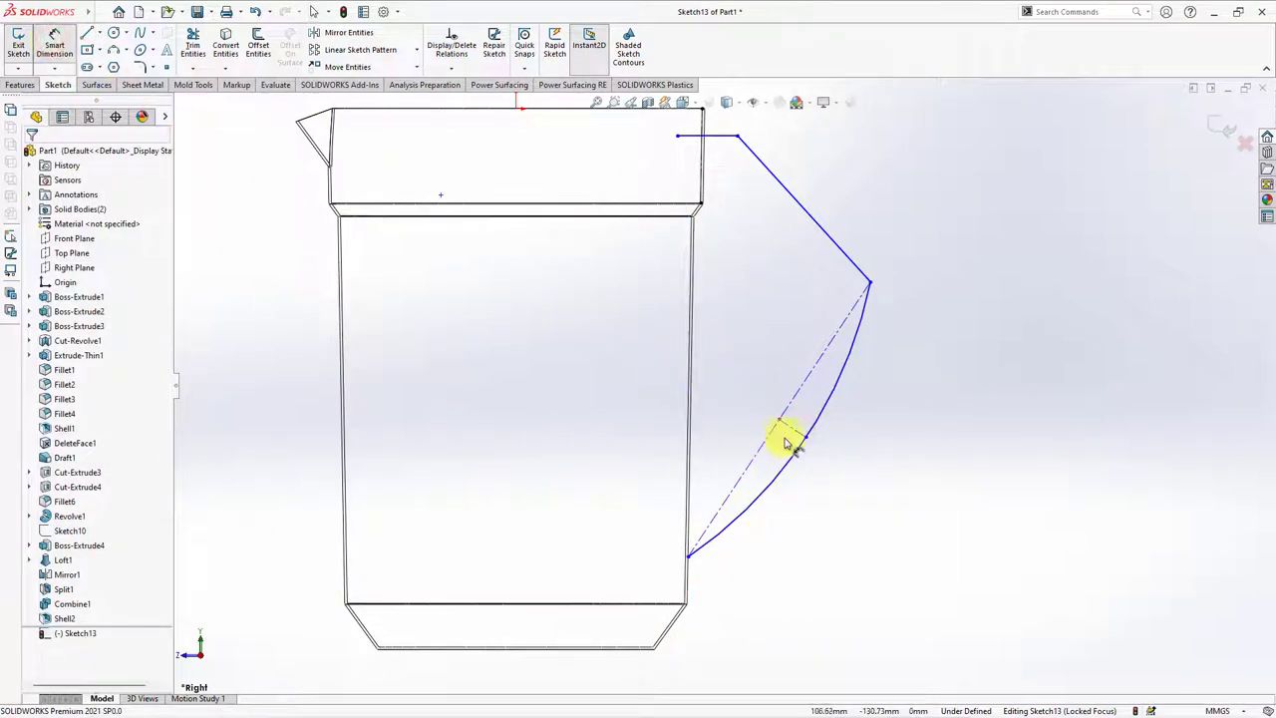
click(796, 428)
click(848, 413)
text(16)
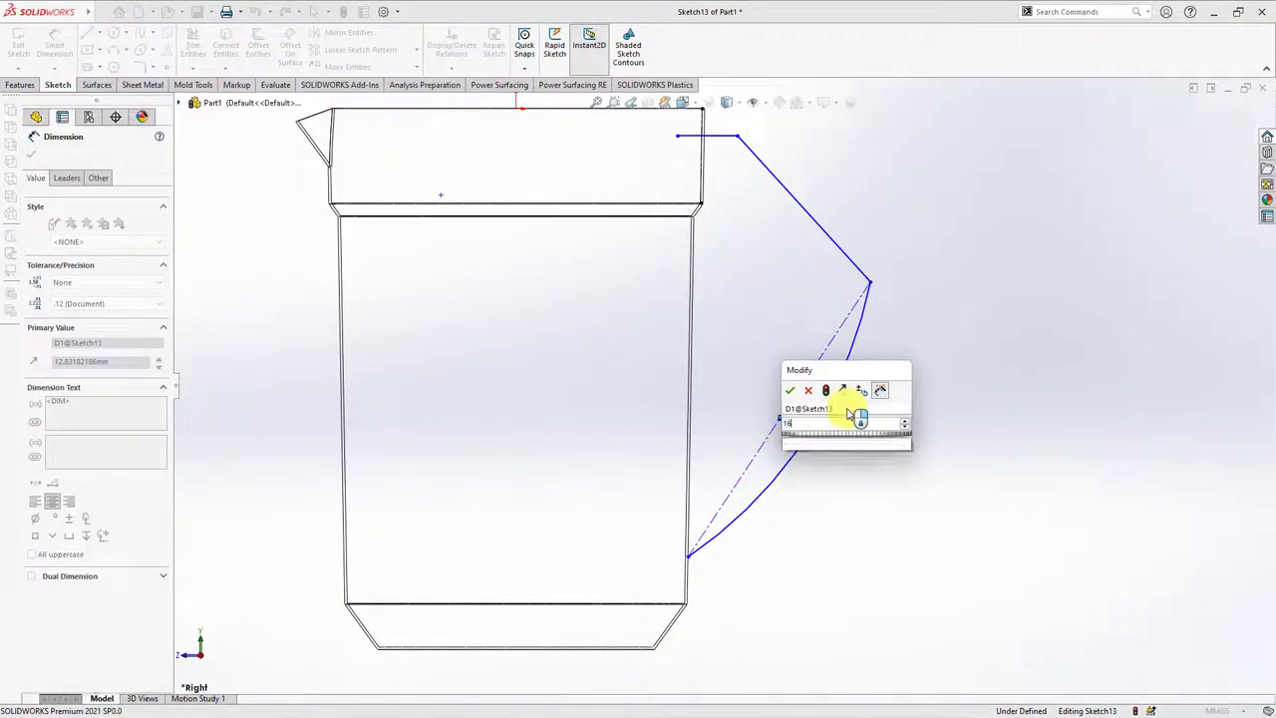
click(789, 390)
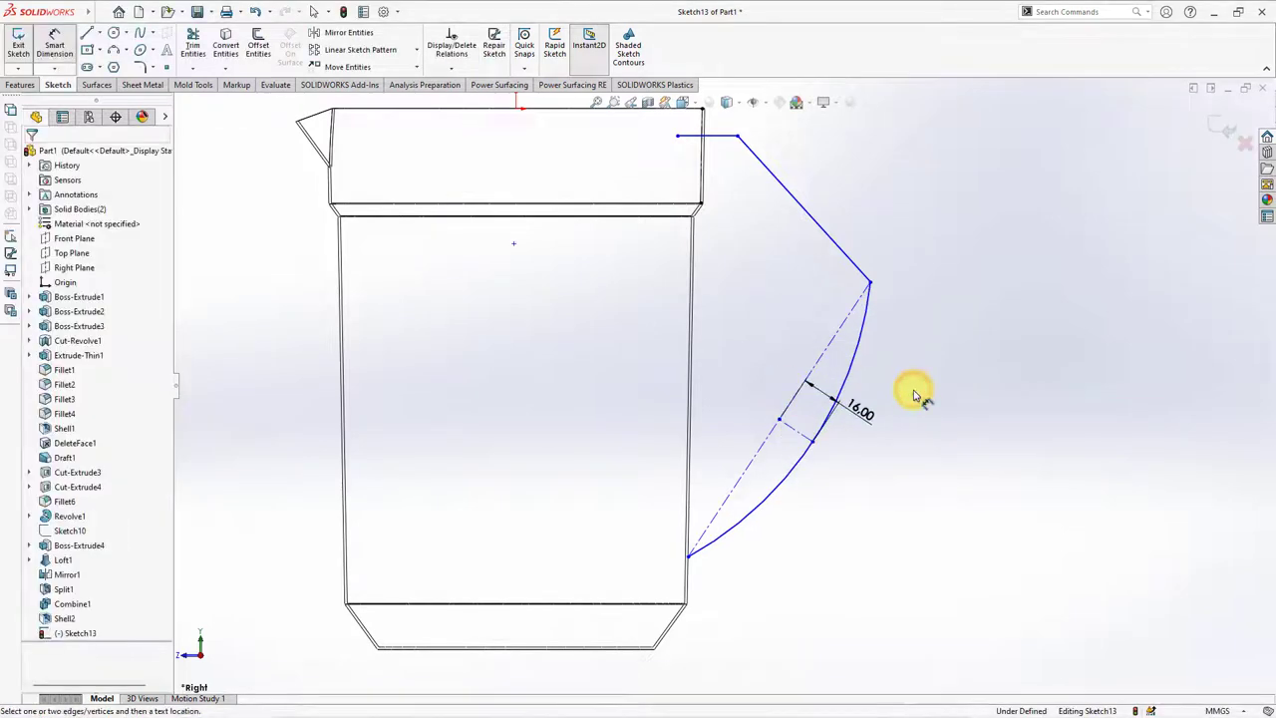
key(z)
Step: Dimension the top handle line 10 below the rim and 6 horizontally from the rim corner
click(723, 178)
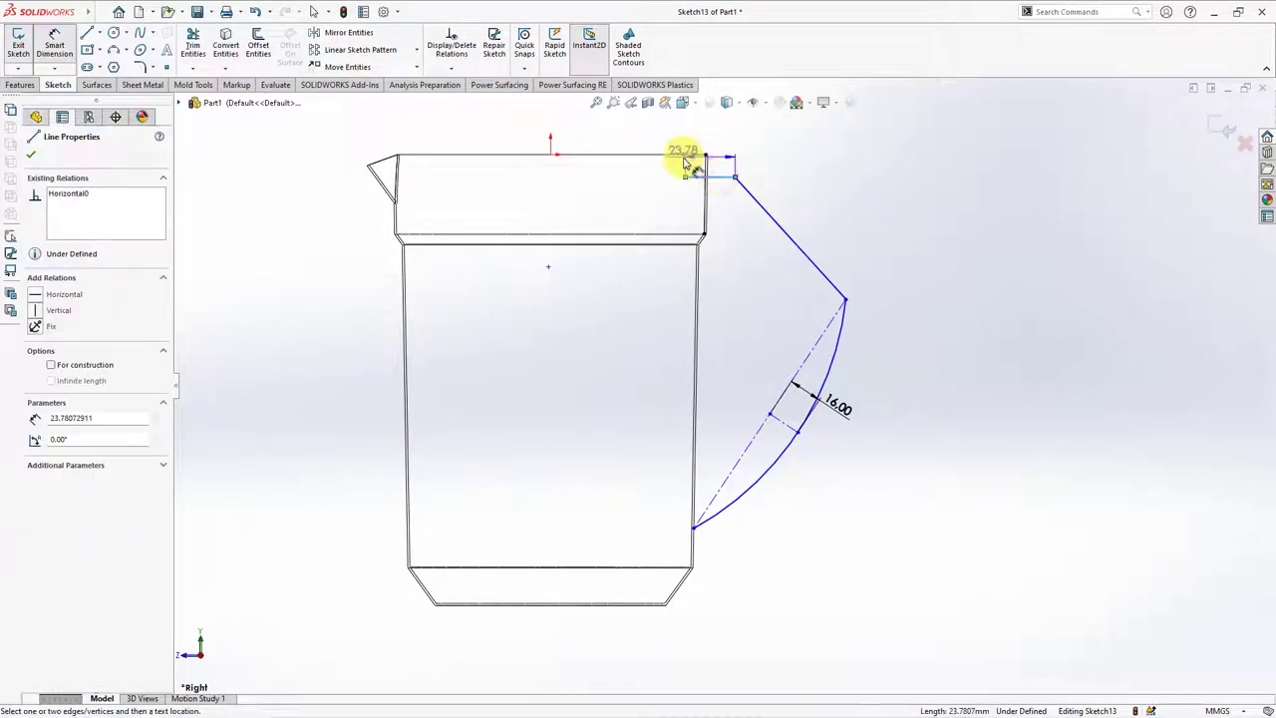
click(648, 174)
text(10)
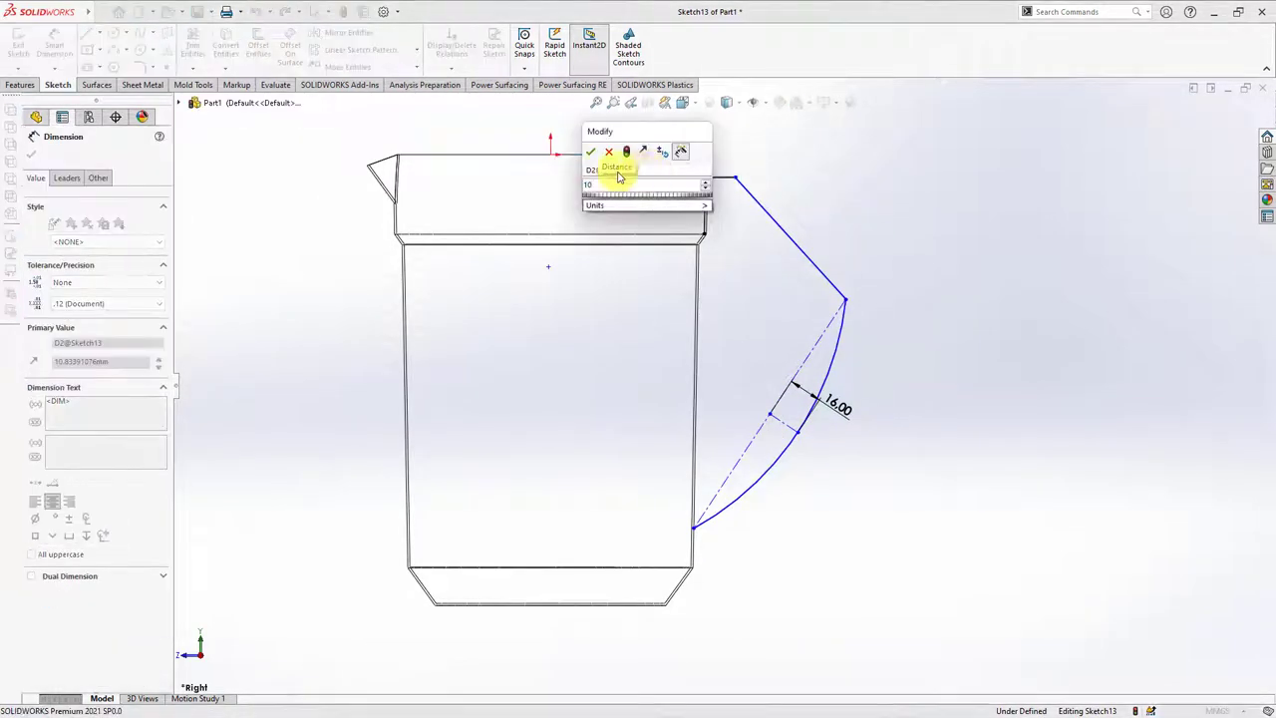
click(590, 152)
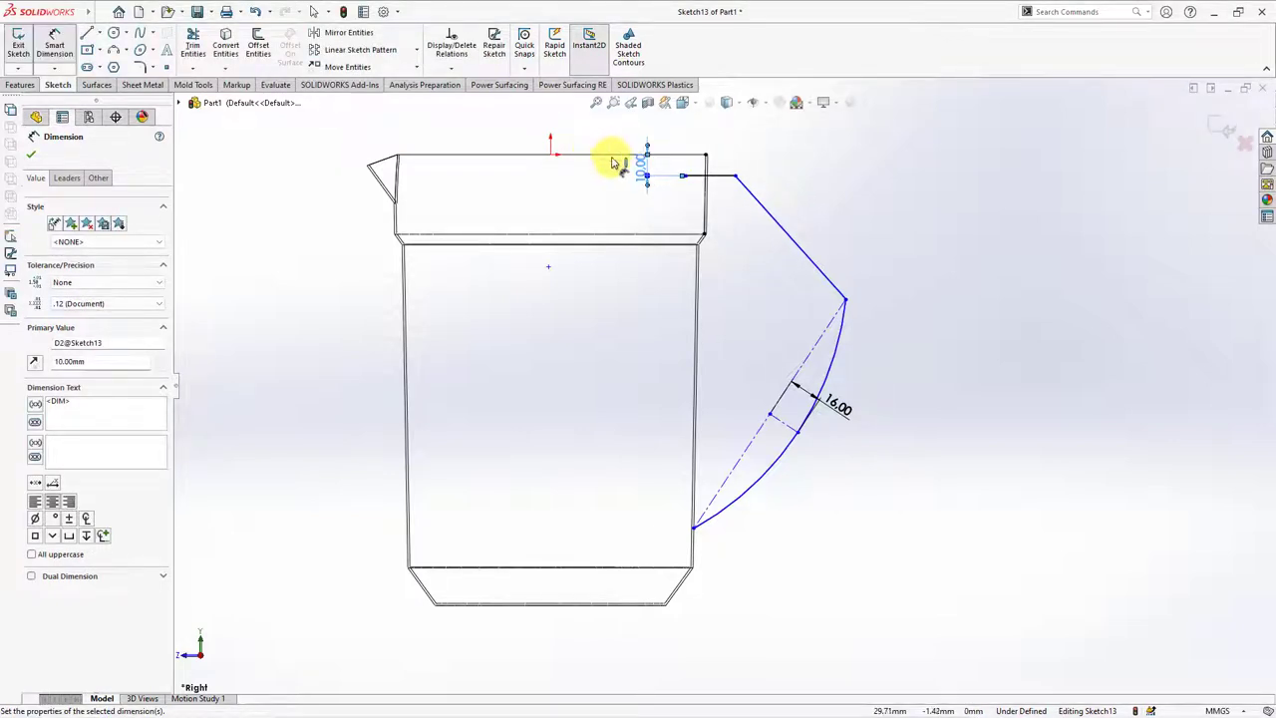
click(742, 179)
click(846, 144)
click(849, 140)
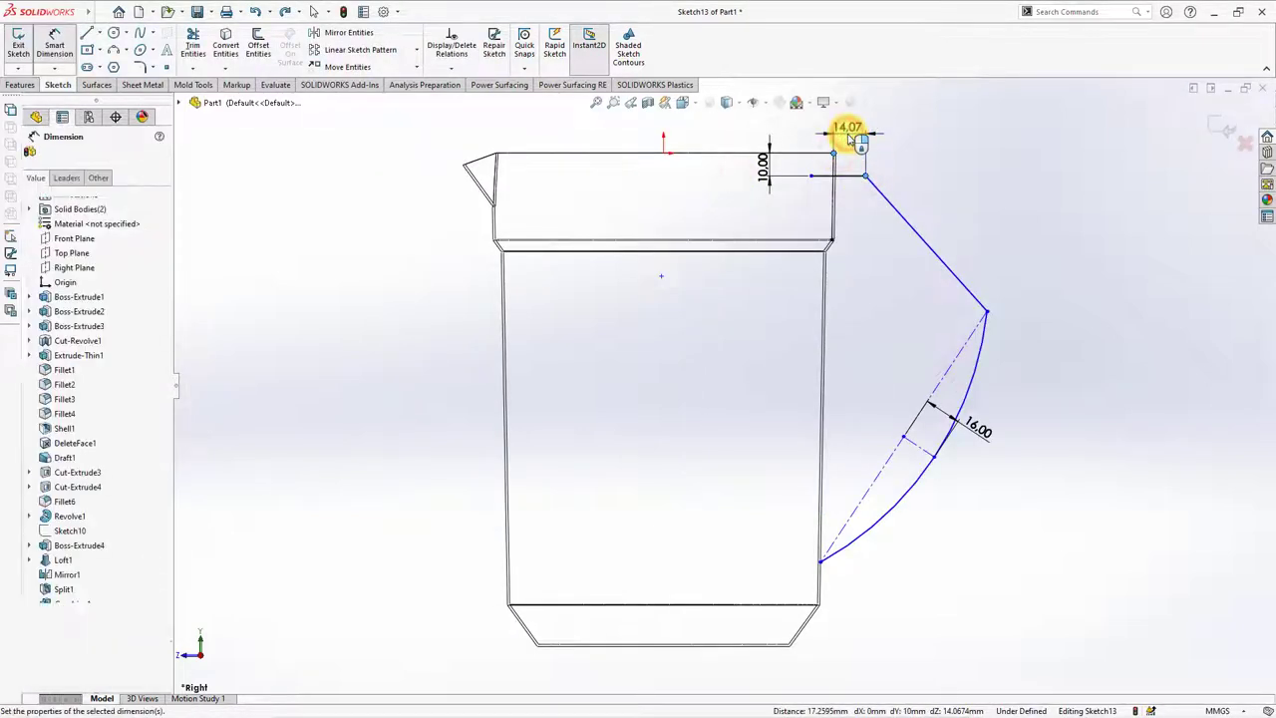
click(787, 118)
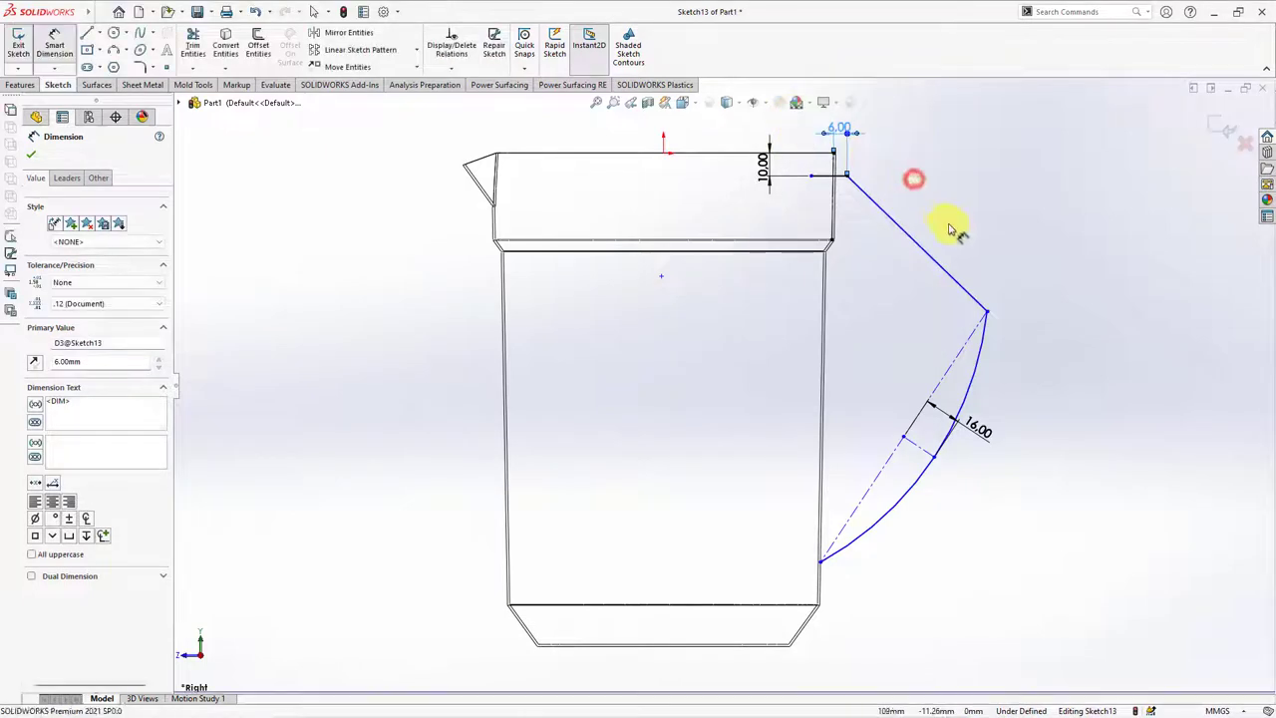
Step: Set the slanted line to a 55° angle and 54 length
click(957, 281)
click(957, 207)
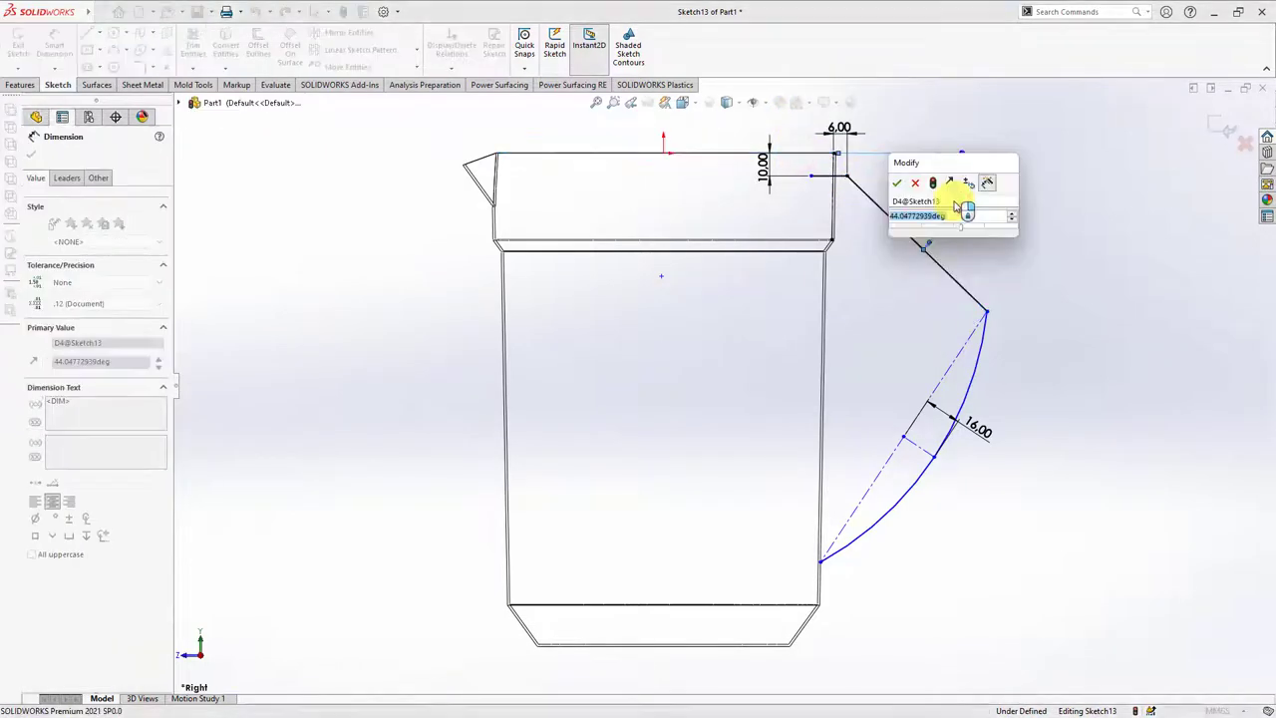
text(55)
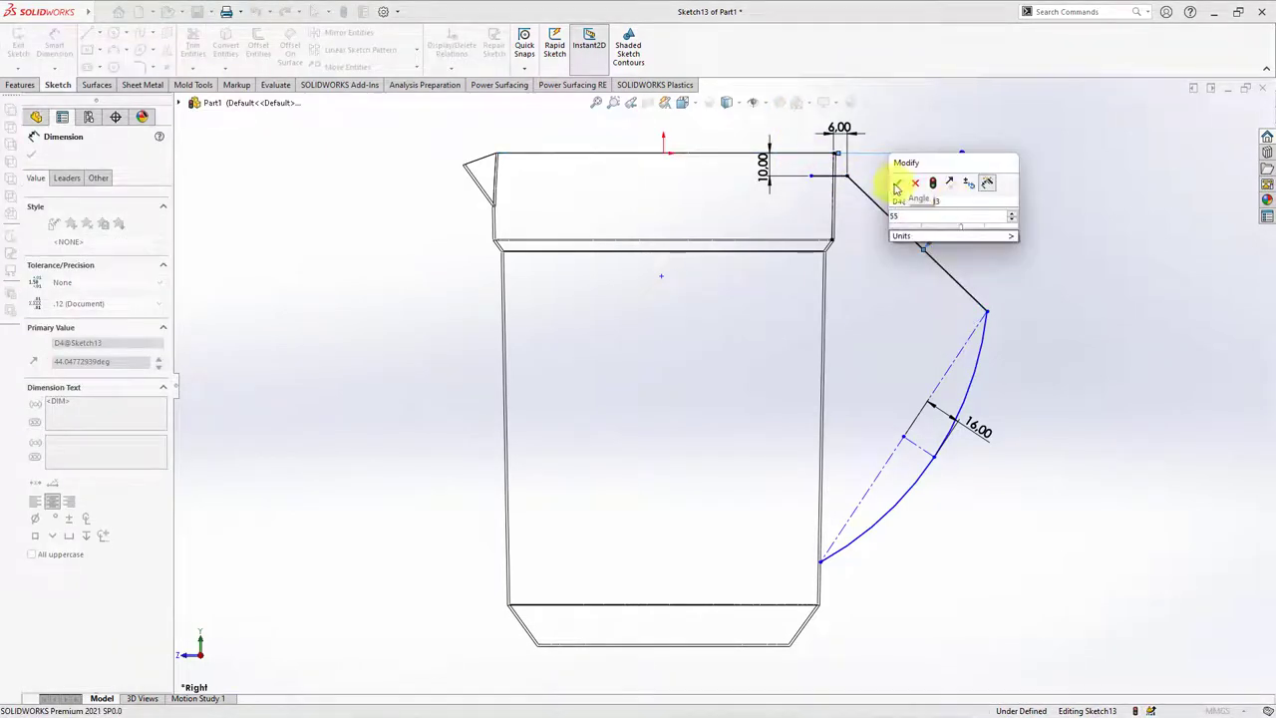
click(896, 186)
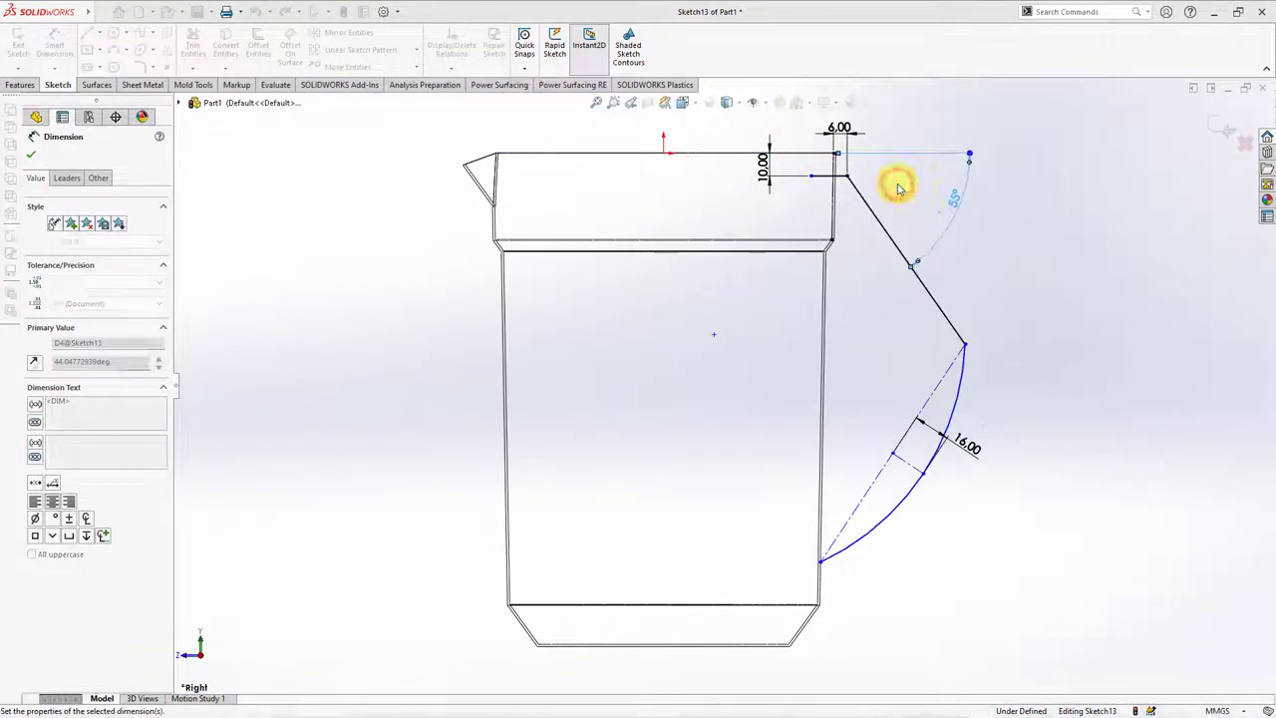
click(960, 287)
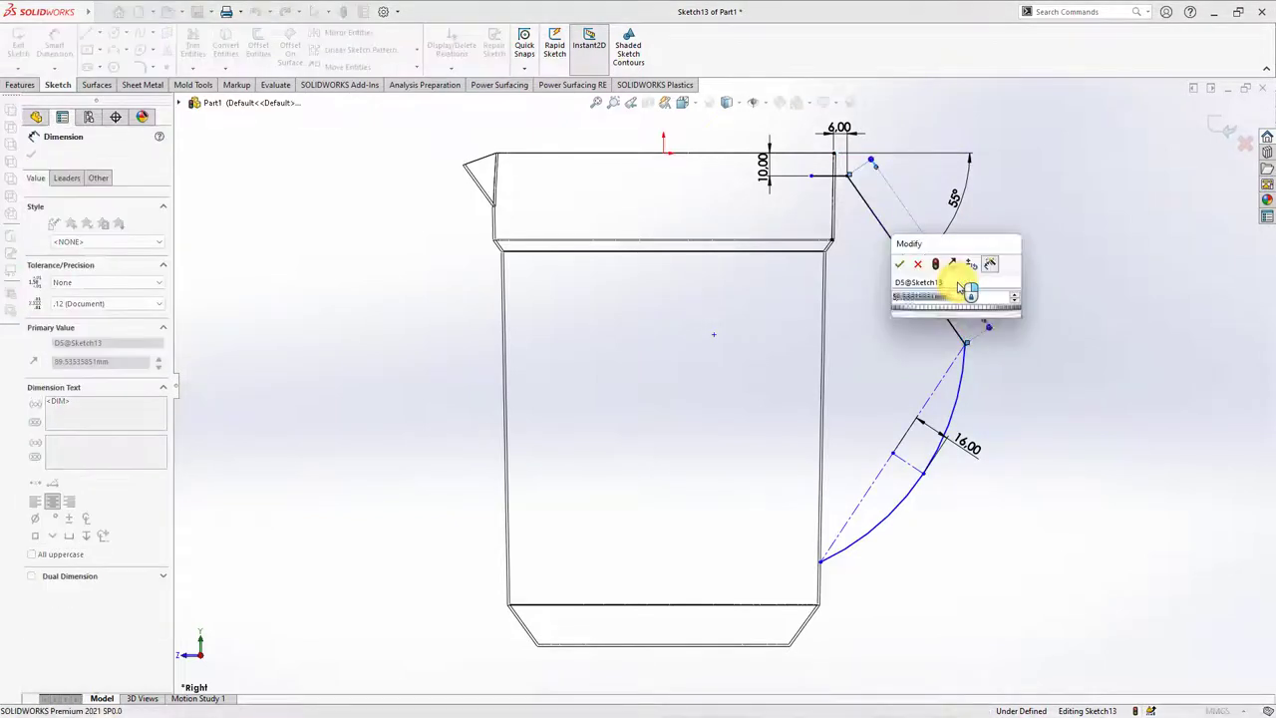
text(54)
click(901, 266)
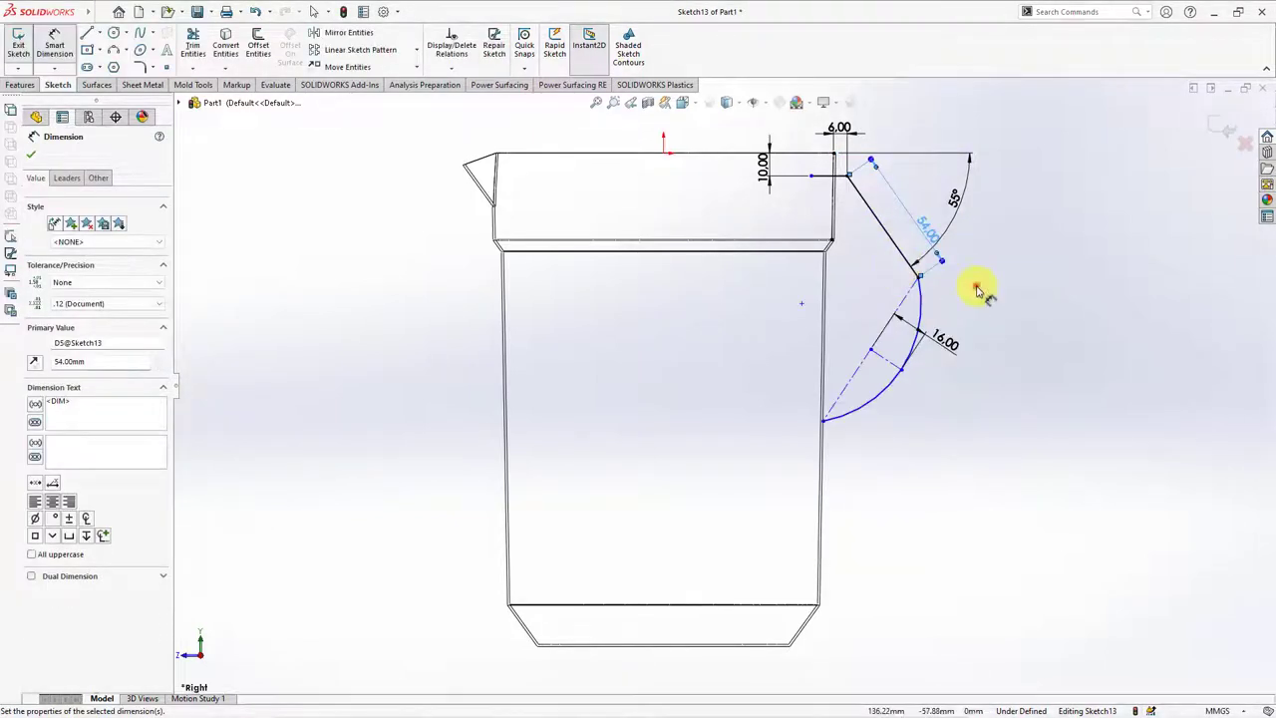
Step: Dimension the arc's lower endpoint 15 above the jug base
click(823, 427)
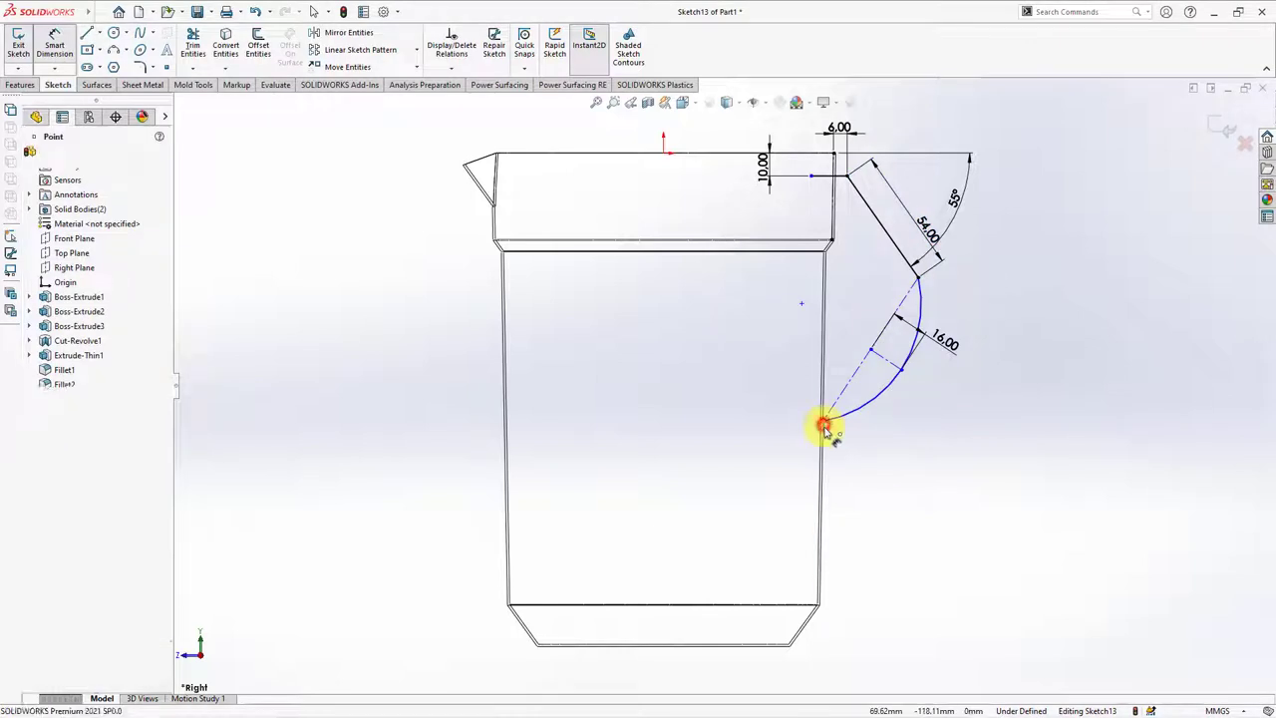
click(817, 604)
click(861, 541)
text(15)
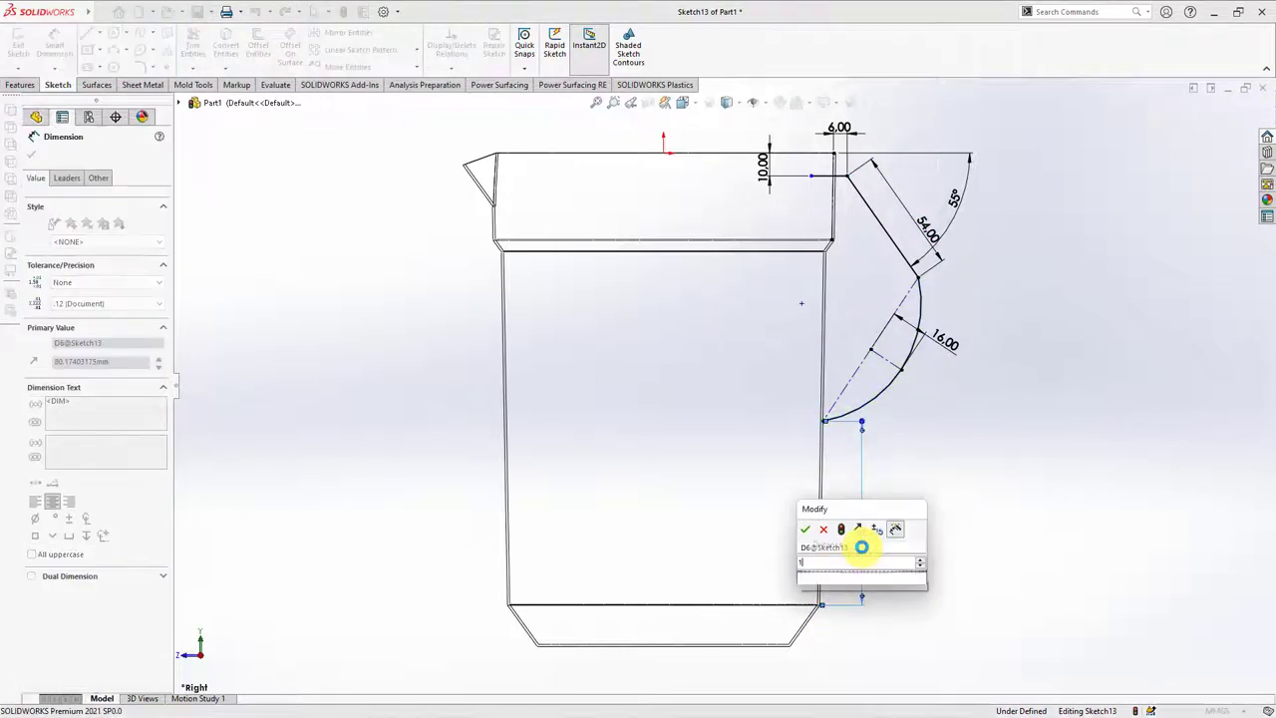
click(806, 533)
click(991, 528)
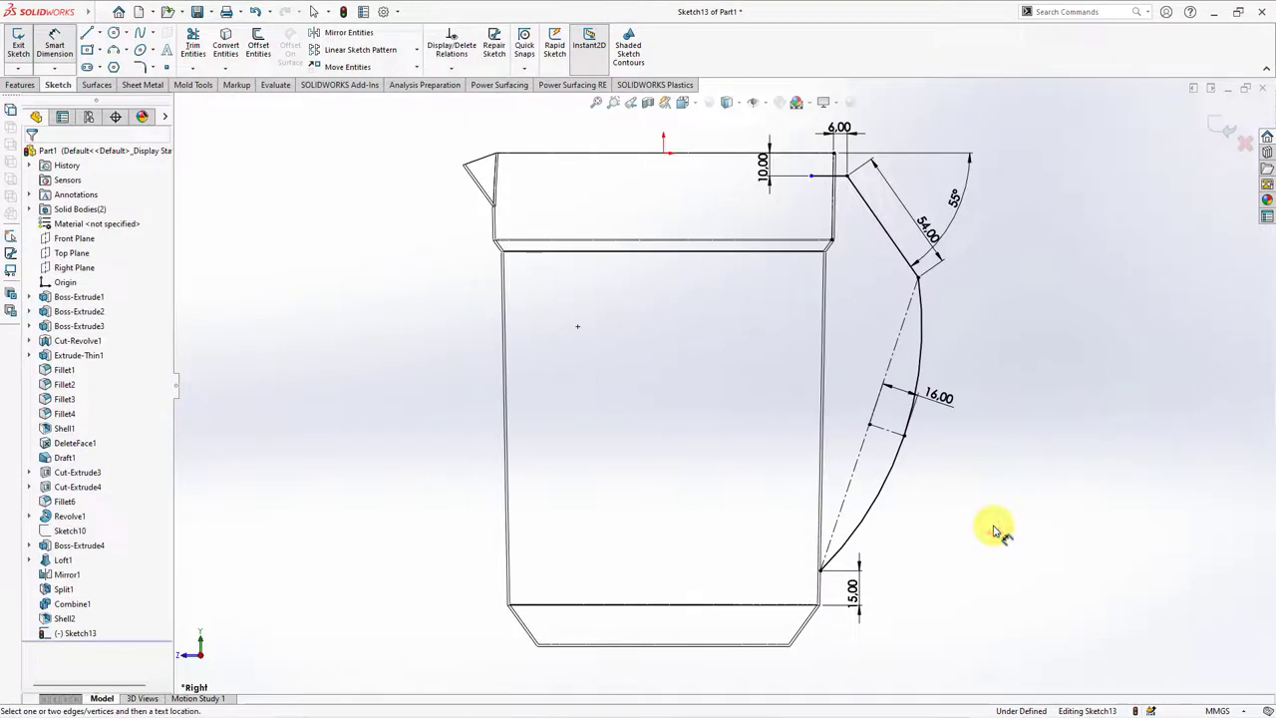
Step: Offset the top line 20 mm, the slant 15 mm and the handle arc 16.50 mm inward
click(258, 44)
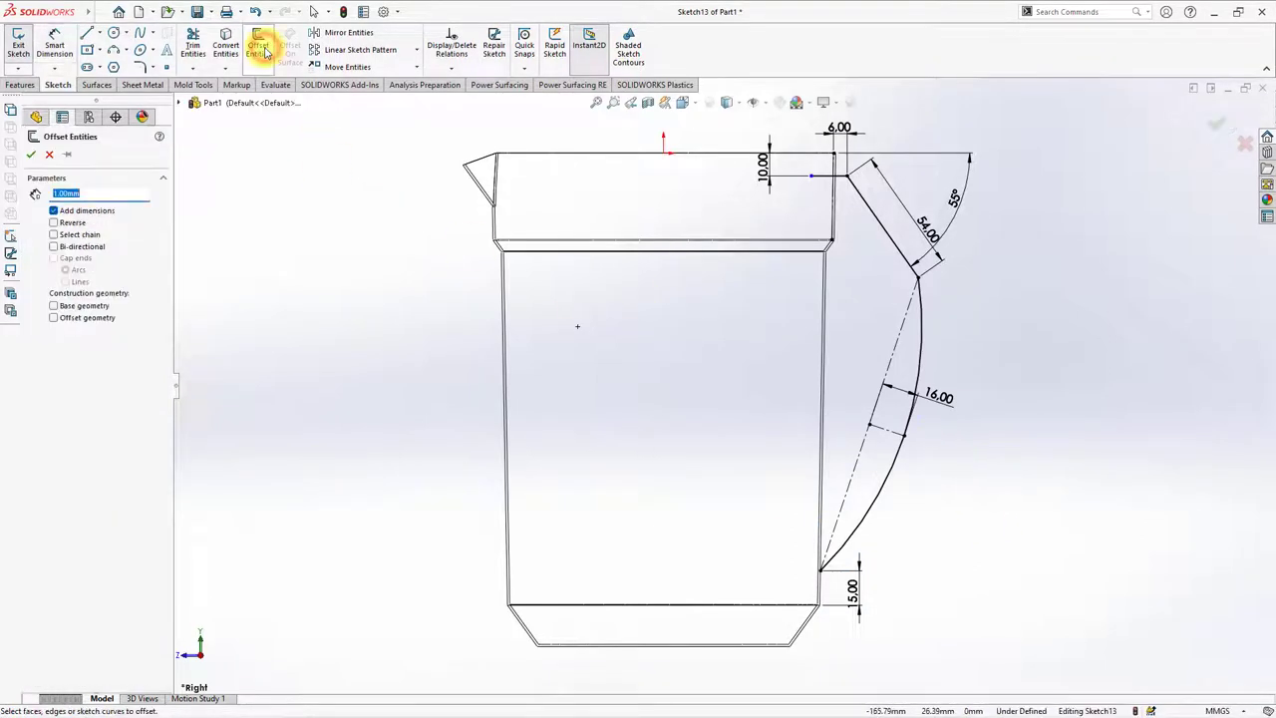
text(20)
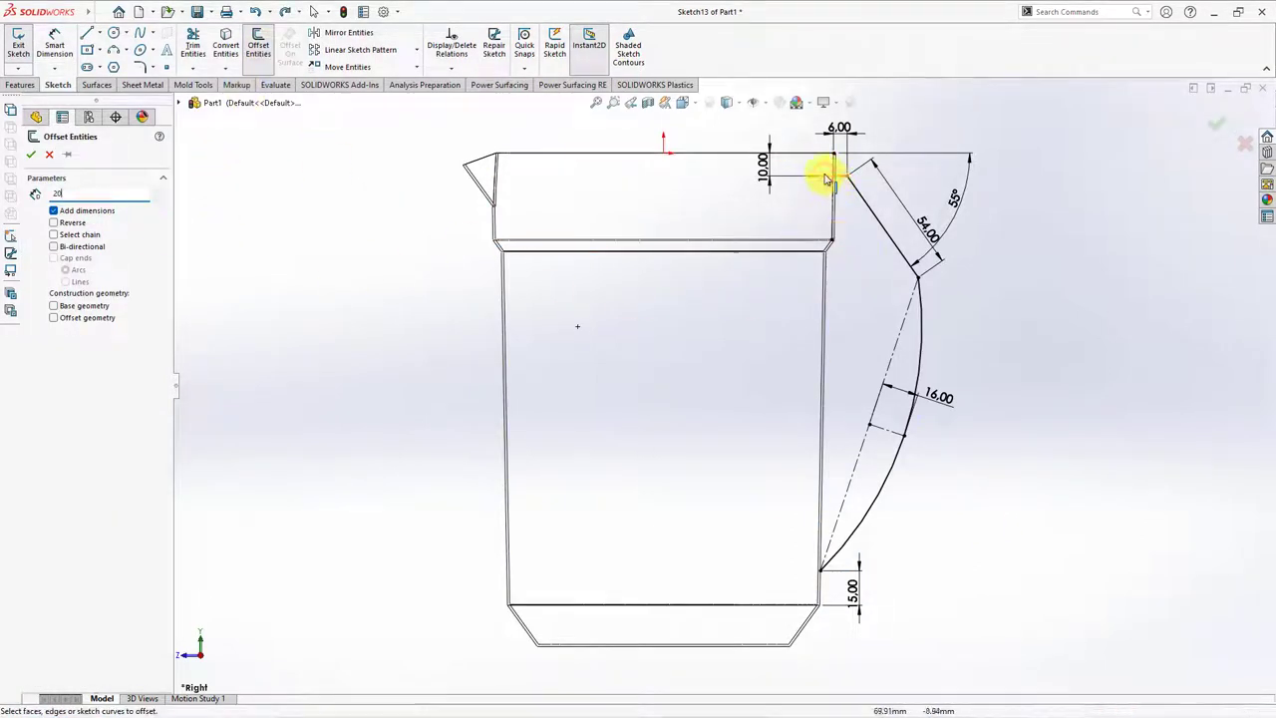
click(827, 177)
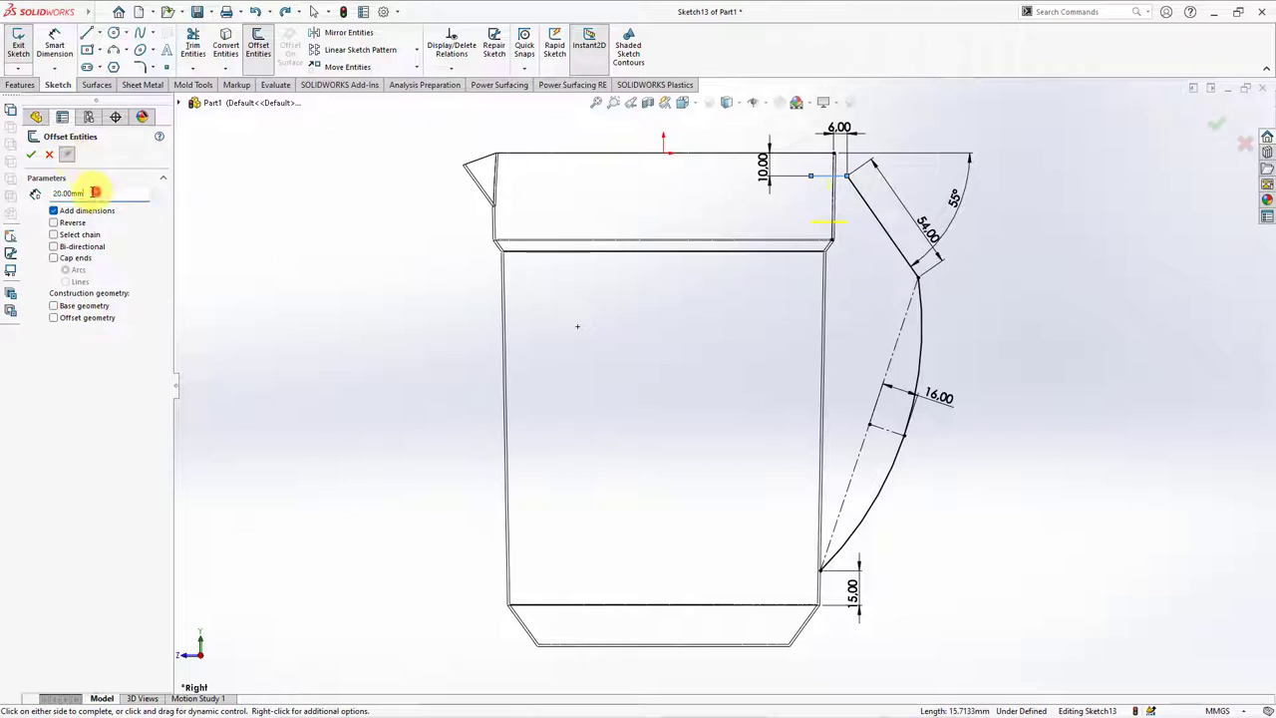
click(33, 156)
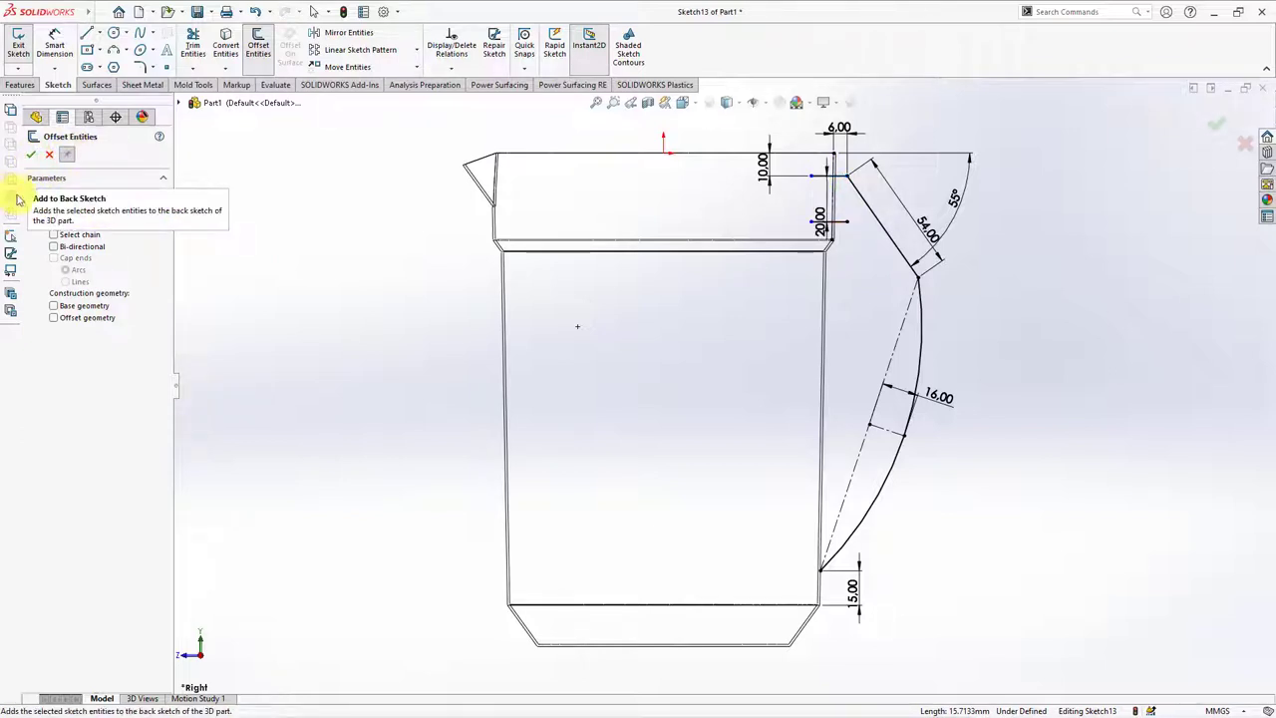
text(15)
click(895, 248)
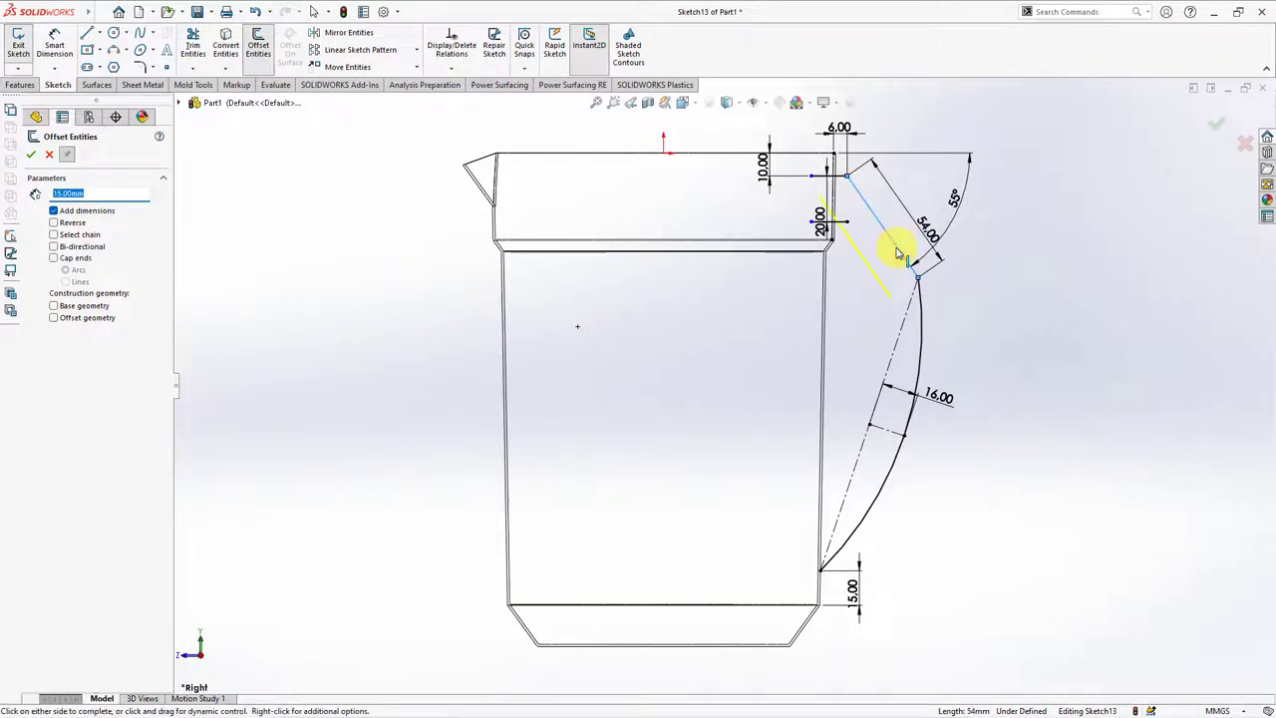
click(897, 253)
text(1)
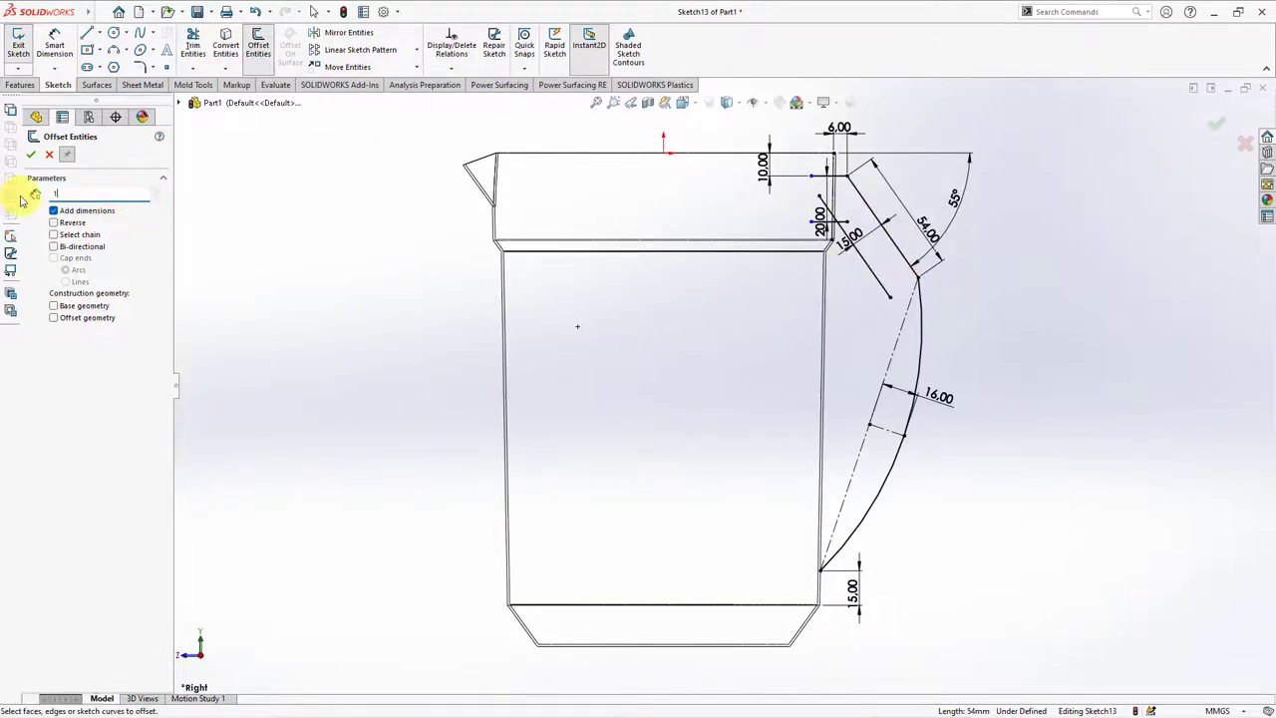
click(921, 359)
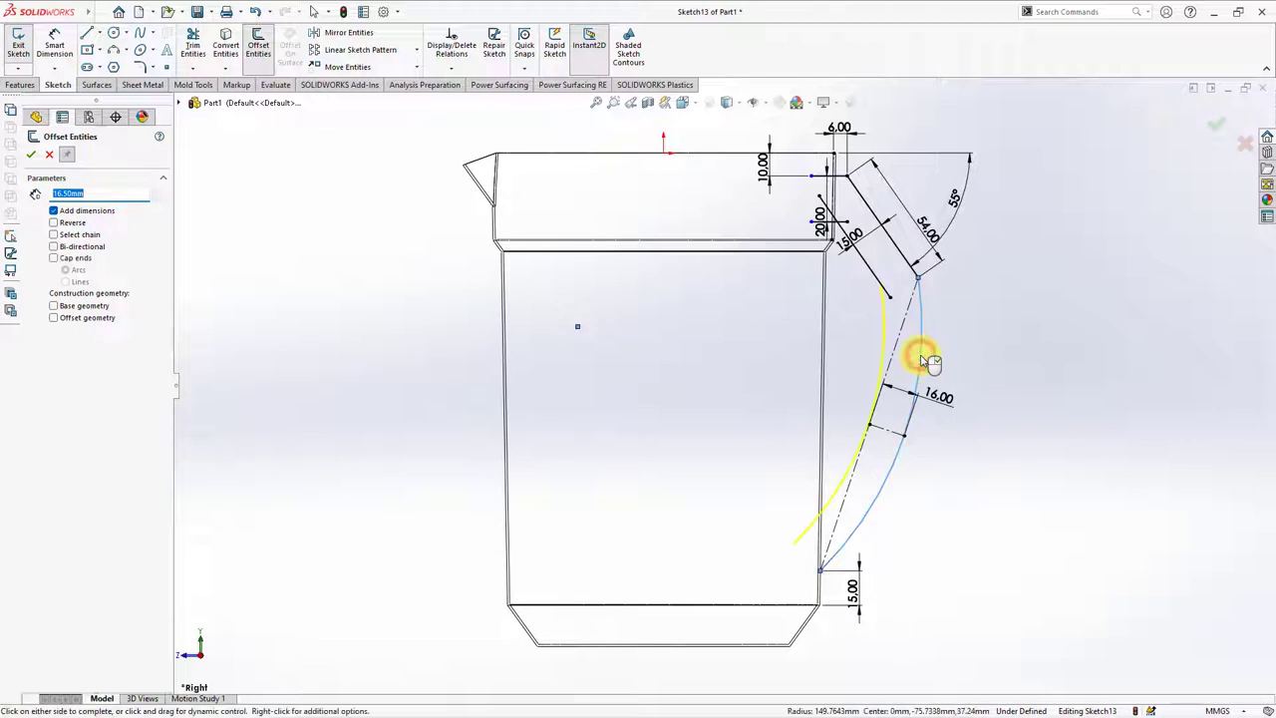
click(926, 361)
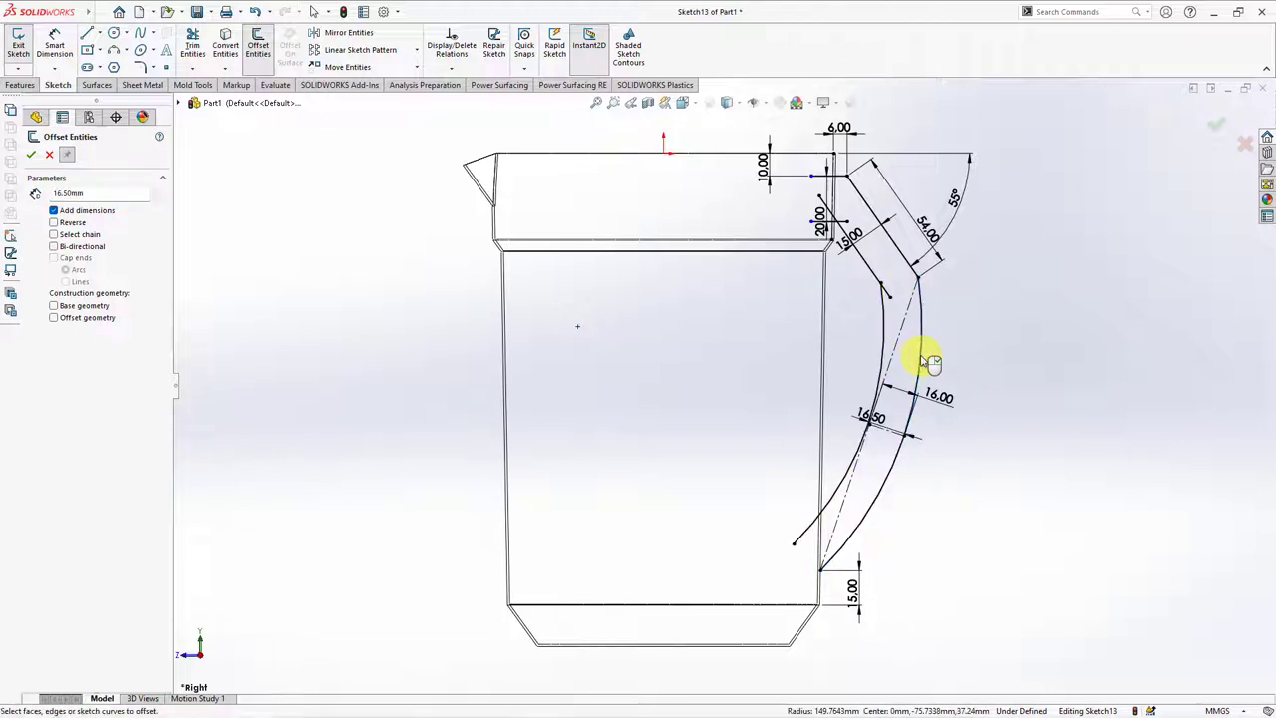
click(32, 157)
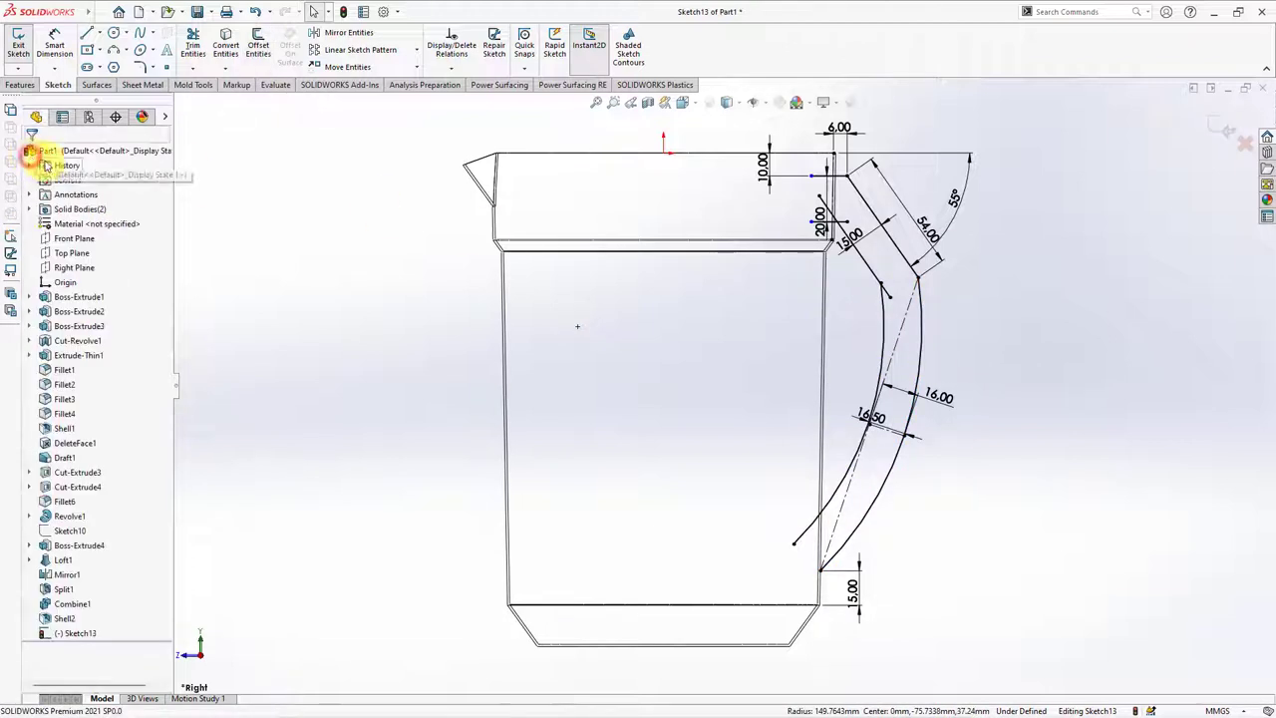
Step: Trim the offset slant to corners with the 20 mm offset line and the offset curve
click(192, 50)
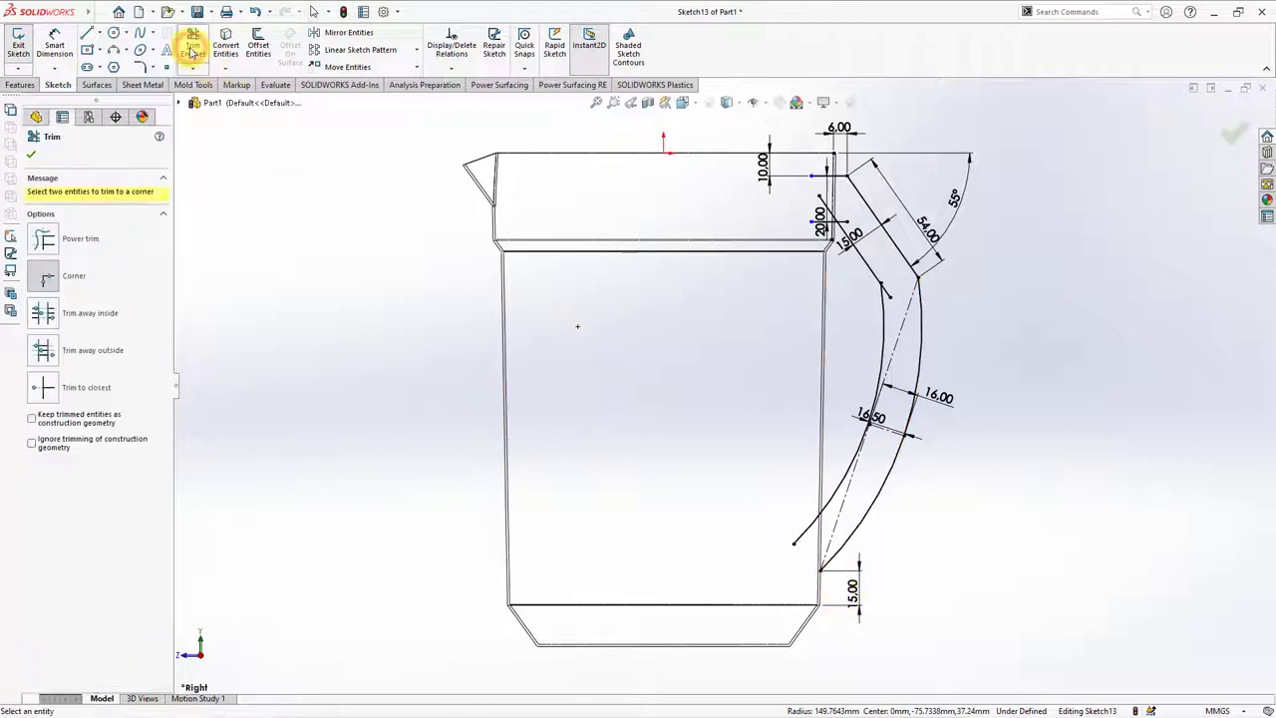
scroll(863, 233, down, 5)
click(696, 371)
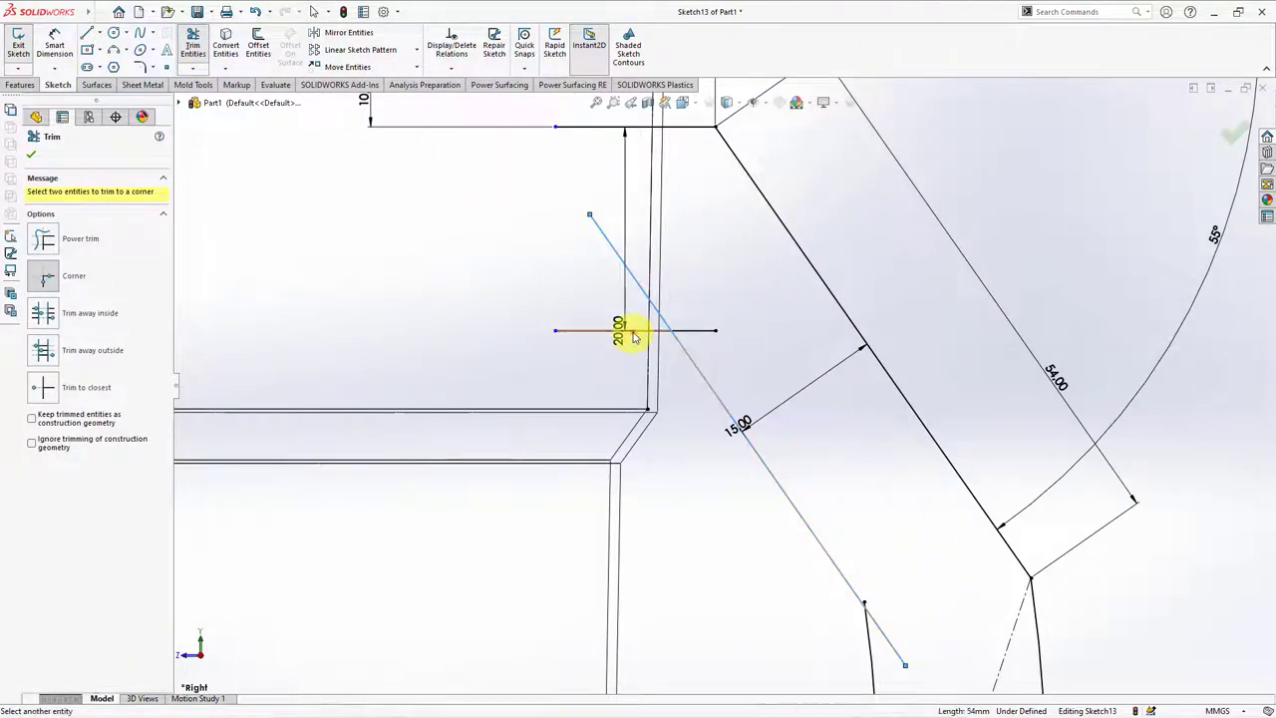
click(643, 330)
scroll(728, 369, up, 2)
click(793, 500)
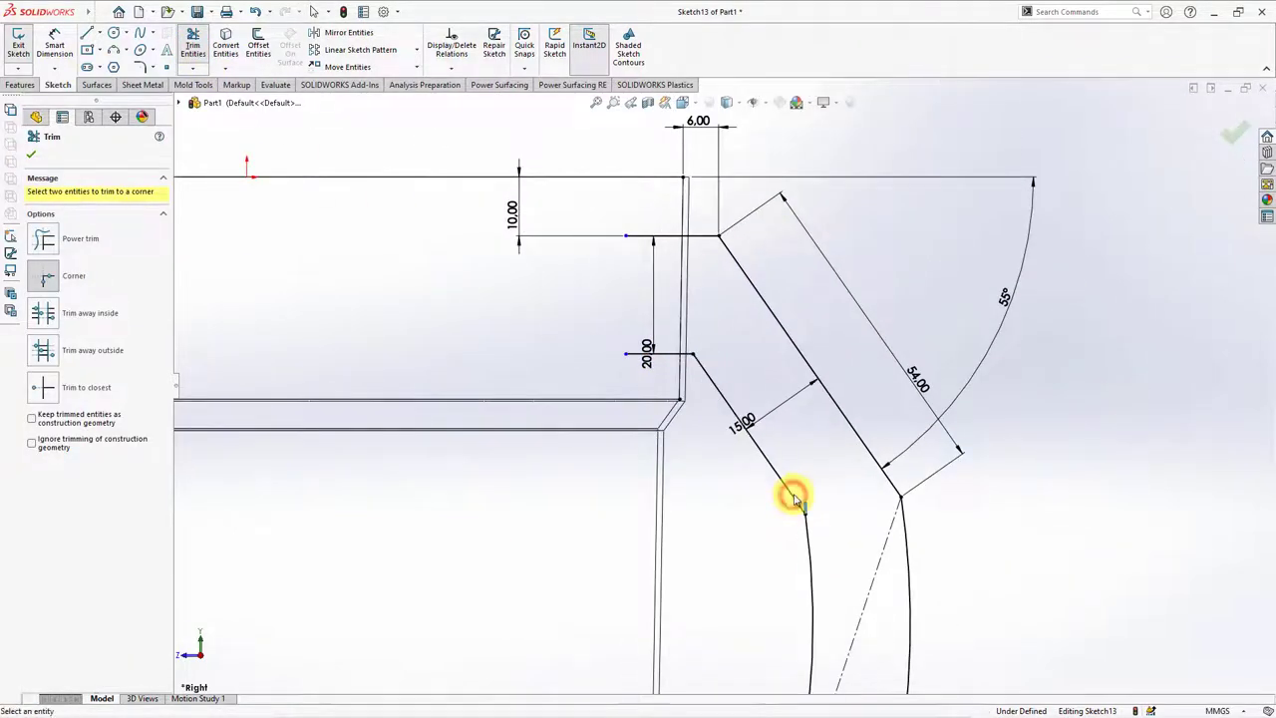
scroll(794, 491, up, 2)
scroll(795, 489, up, 2)
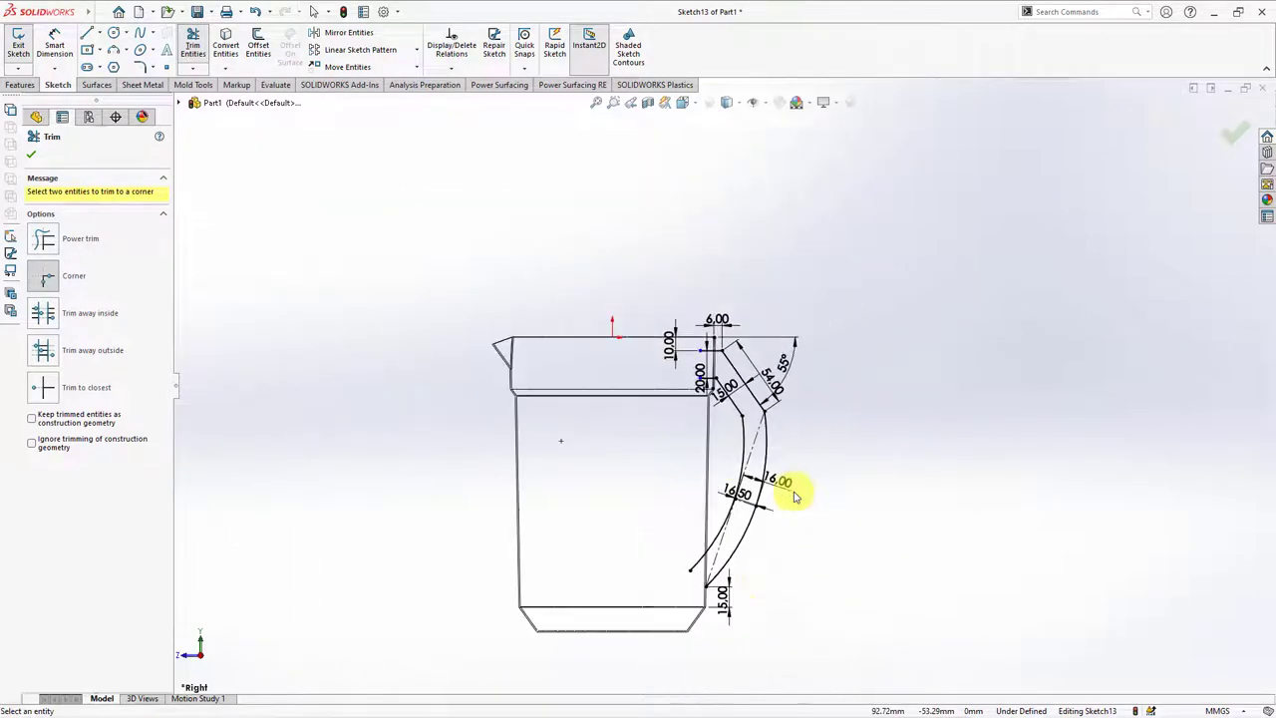
scroll(709, 584, down, 3)
scroll(715, 538, down, 2)
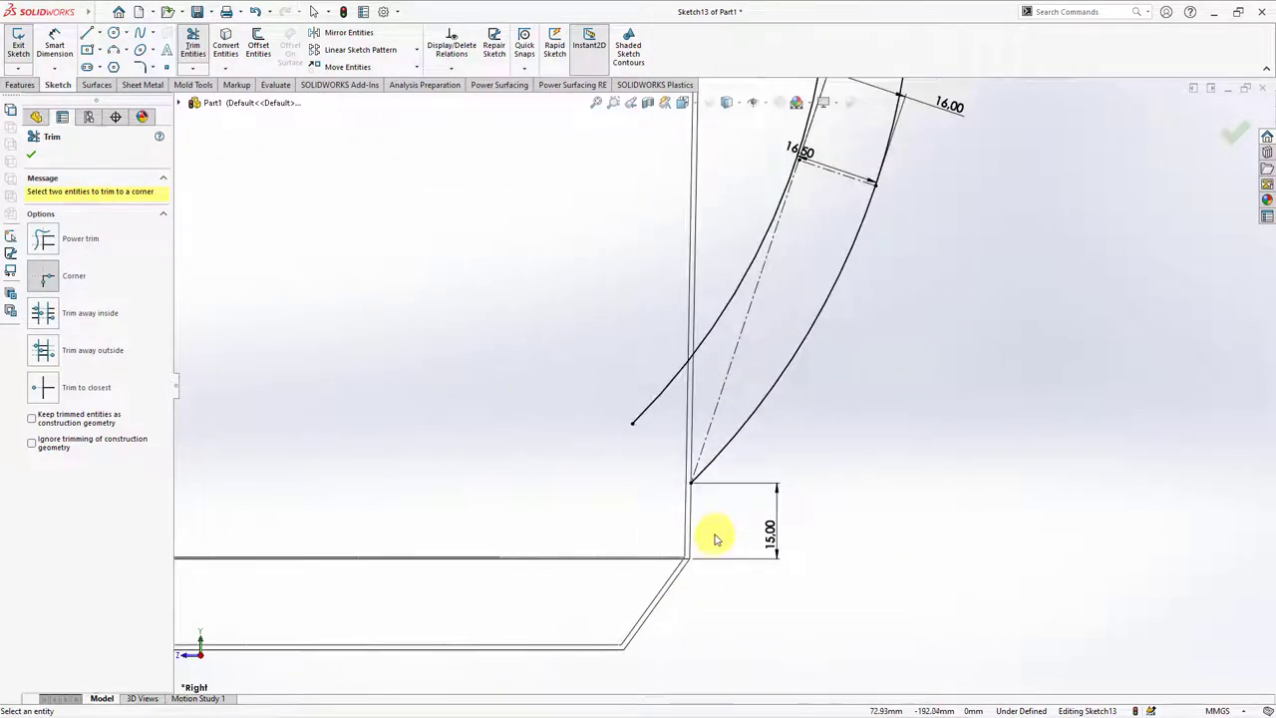
Step: Draw a short arc at the handle's lower end, tangent to the outer curve, and reposition its end
click(112, 52)
drag(688, 484, 655, 528)
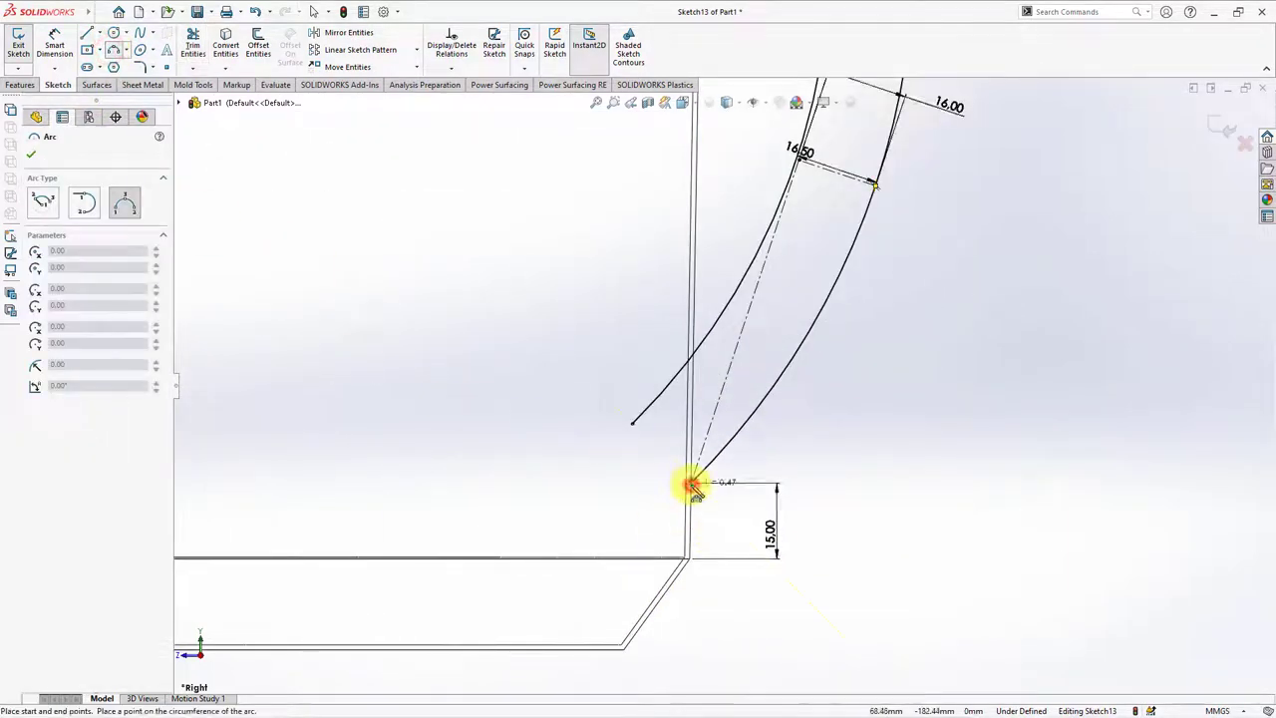
click(649, 524)
click(452, 68)
click(452, 102)
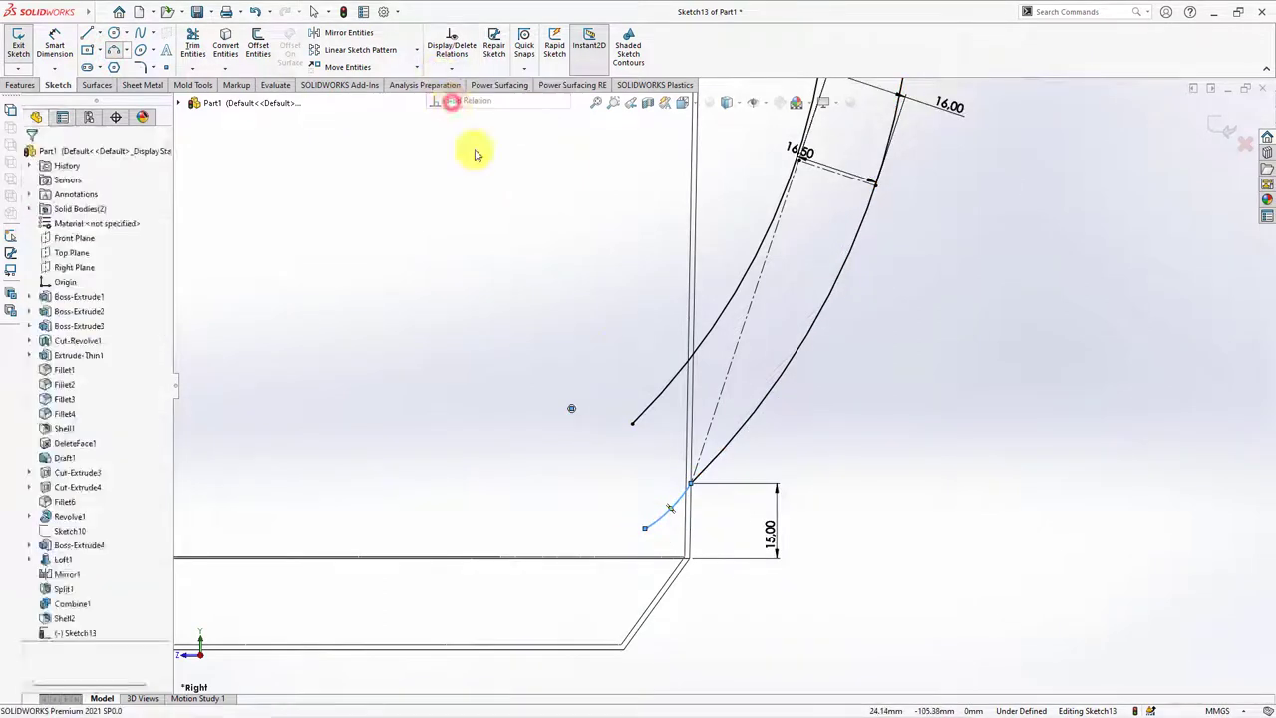
click(704, 474)
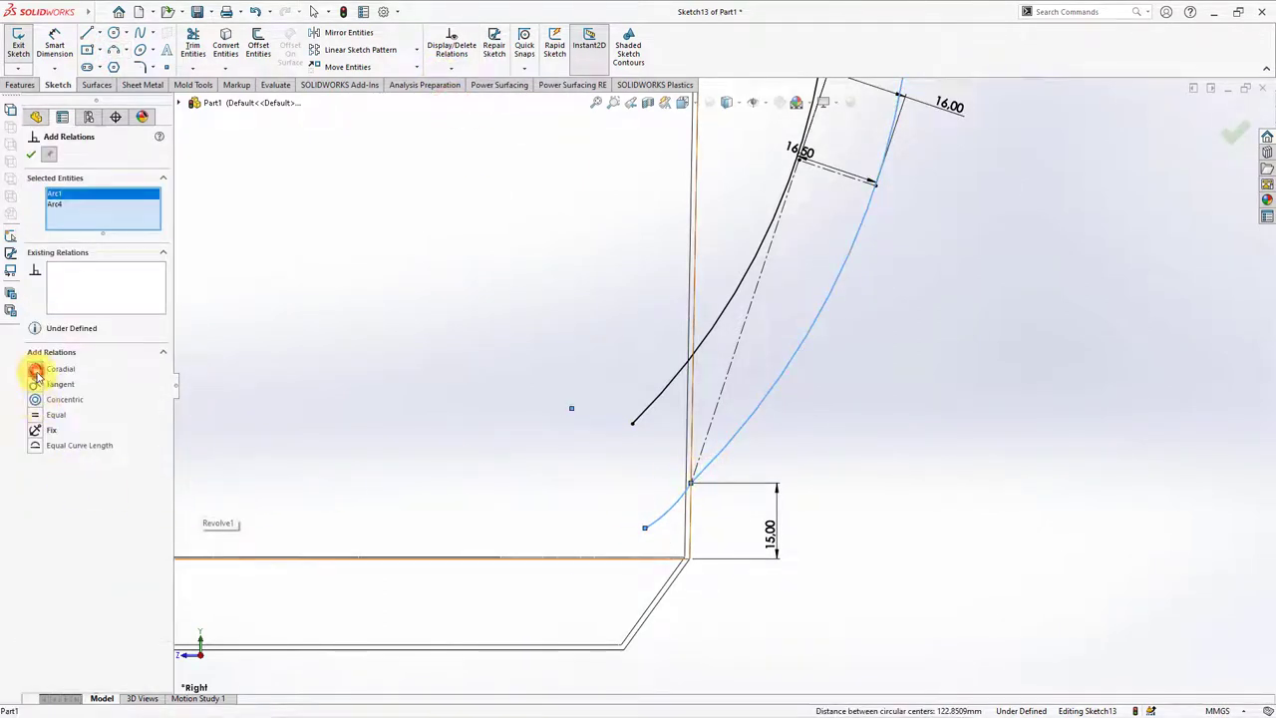
click(31, 155)
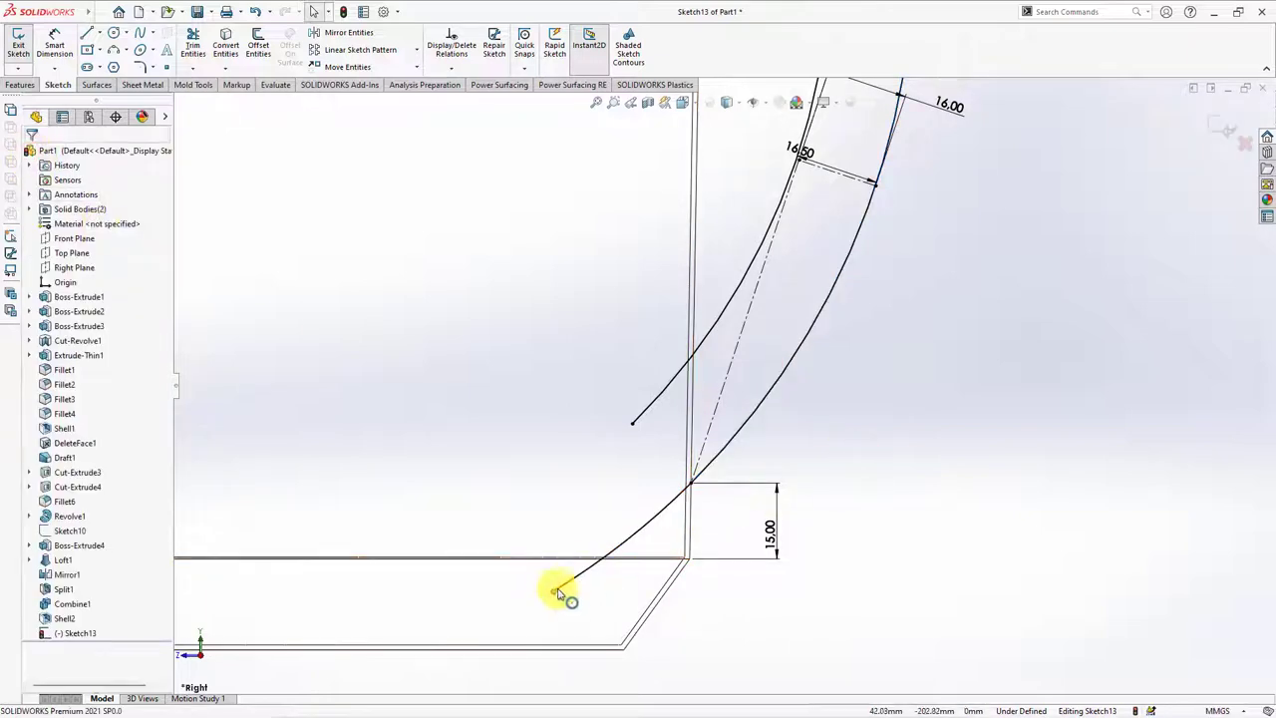
drag(553, 590, 674, 534)
click(833, 471)
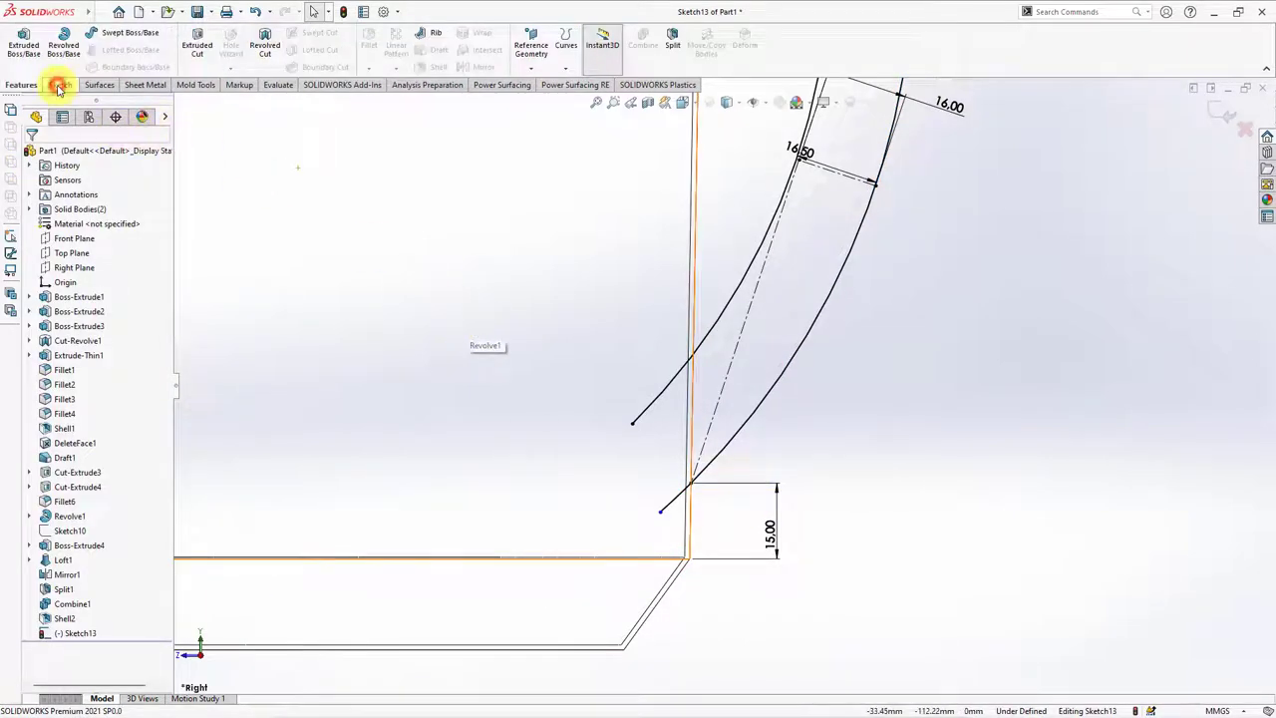
Step: Draw vertical lines closing the handle's bottom and top ends against the jug wall
click(58, 86)
click(87, 33)
click(660, 511)
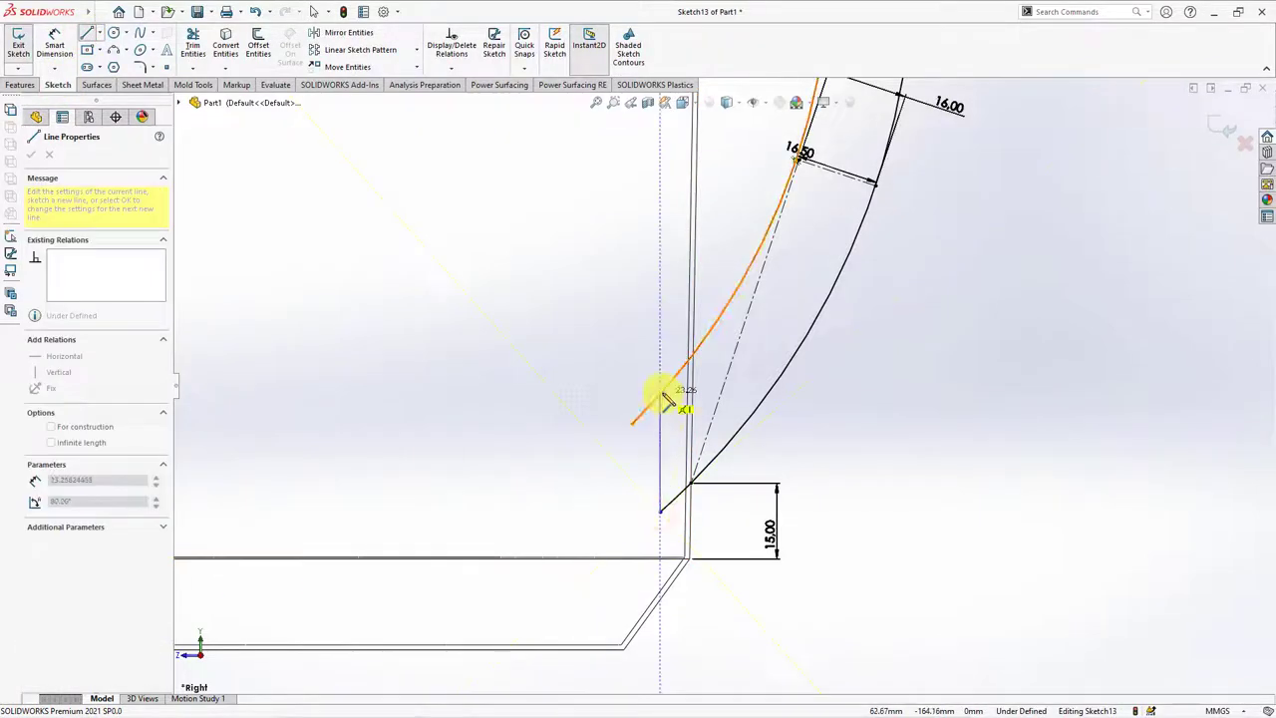
double_click(661, 391)
scroll(632, 390, up, 3)
scroll(725, 152, down, 3)
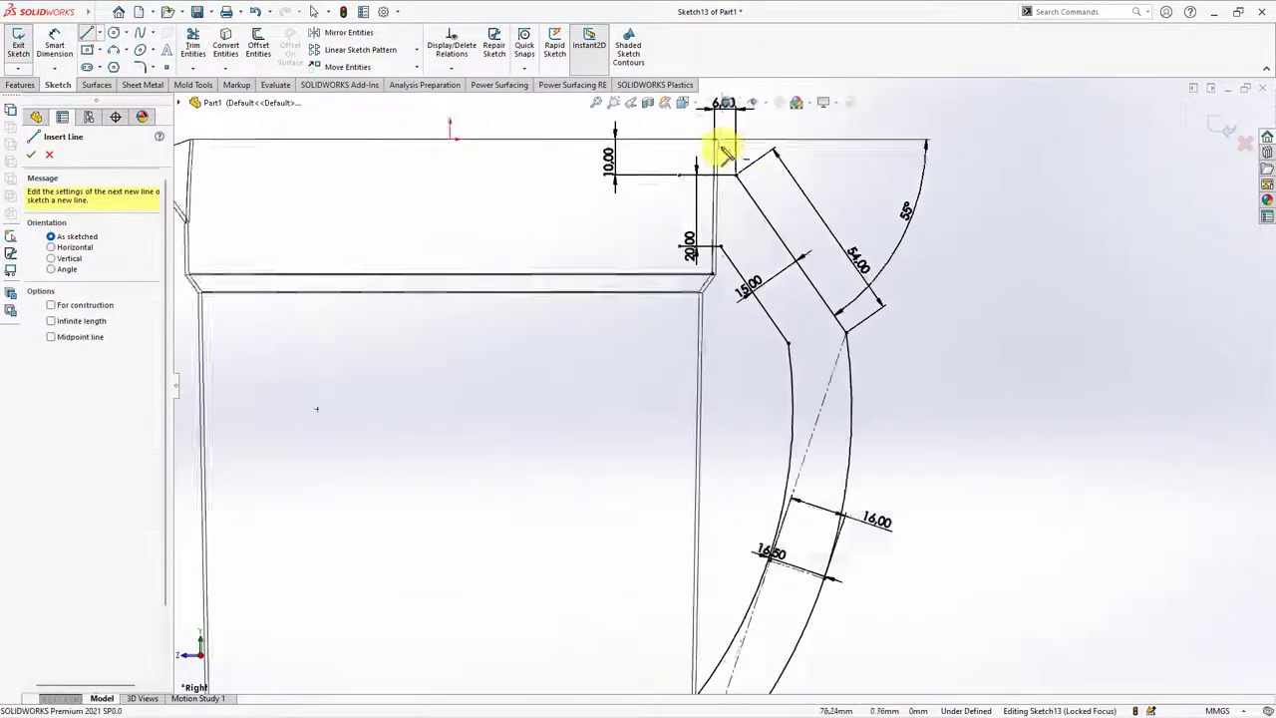
click(672, 193)
click(678, 265)
key(f)
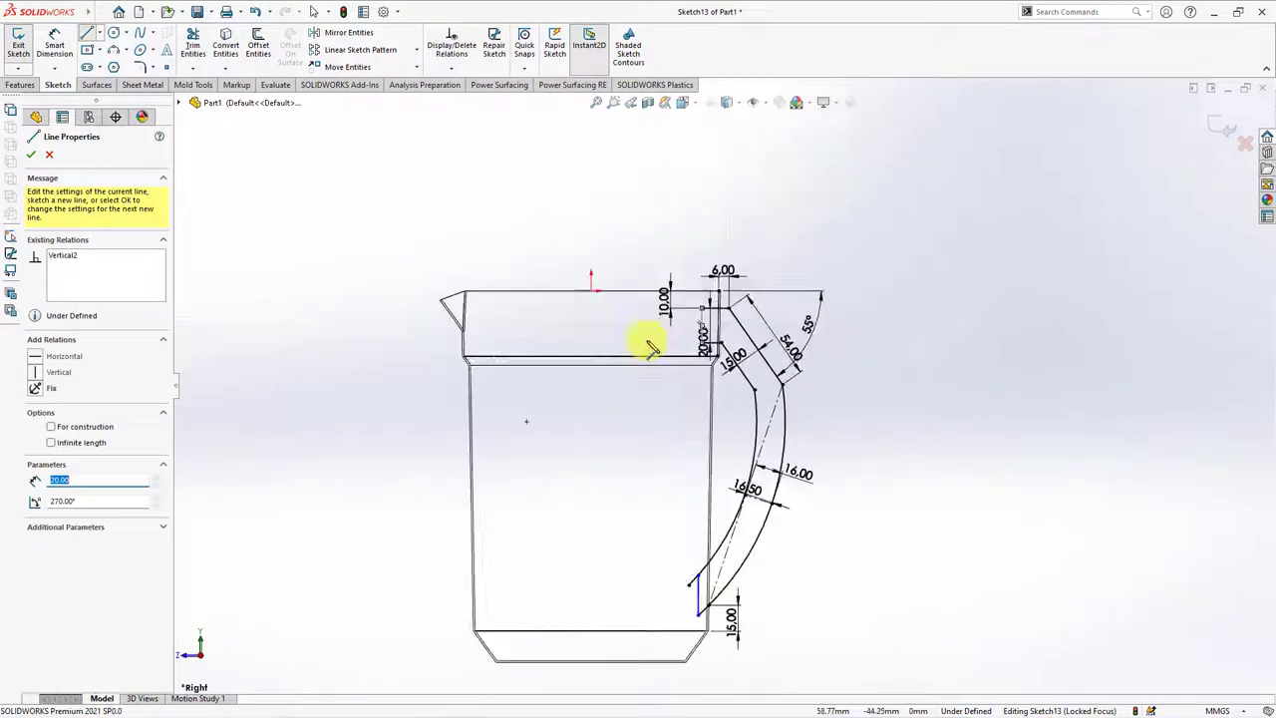
scroll(729, 526, down, 3)
click(30, 154)
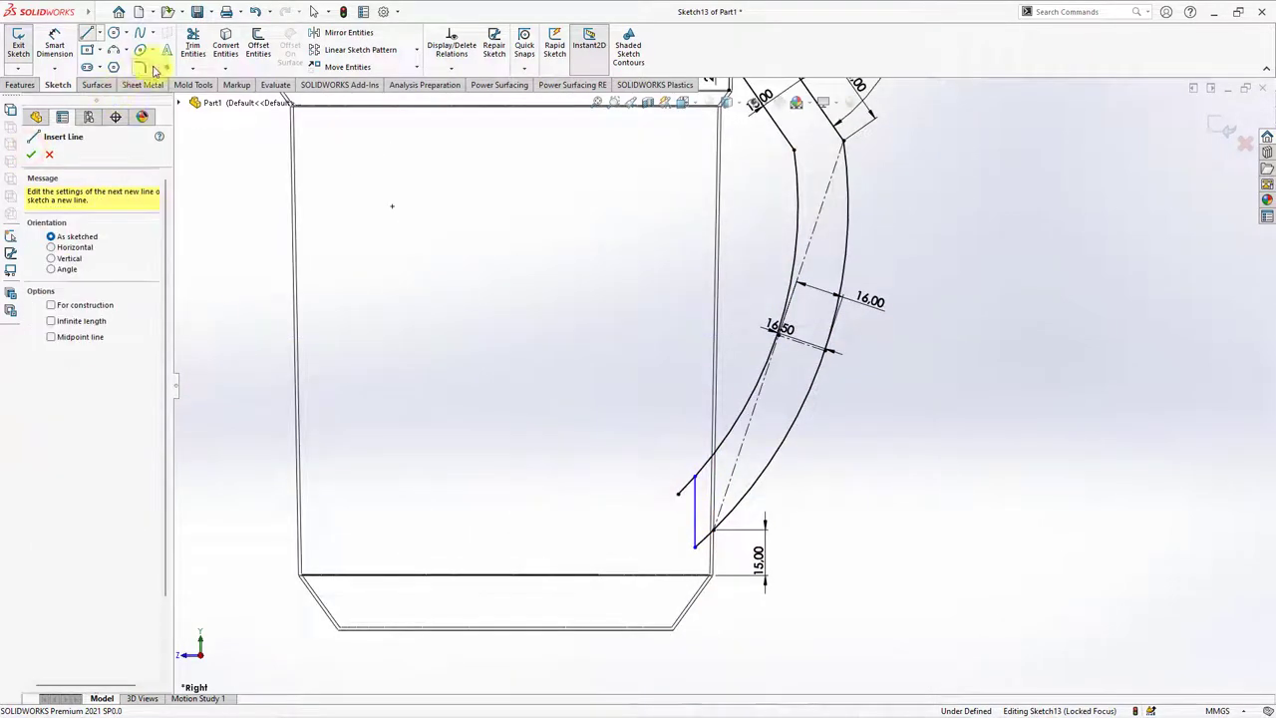
Step: Trim away the leftover stub near the handle bottom
click(192, 45)
click(42, 404)
click(683, 496)
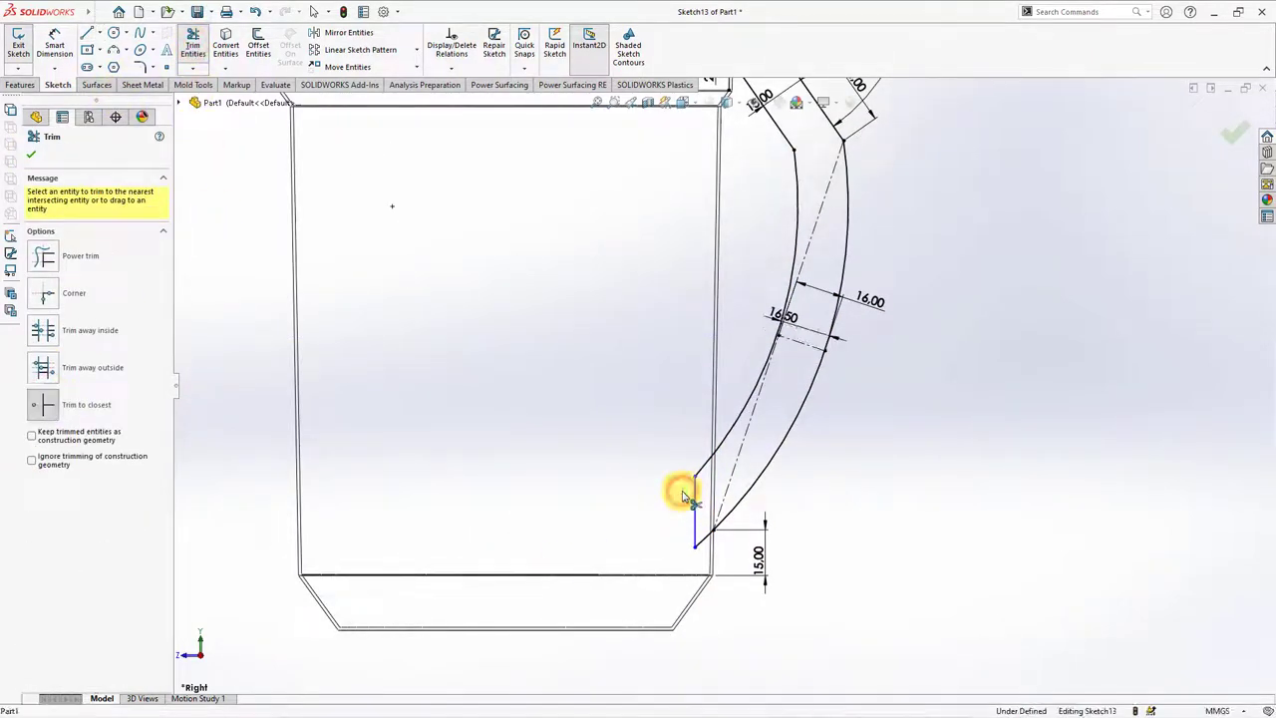
scroll(682, 495, up, 3)
click(31, 156)
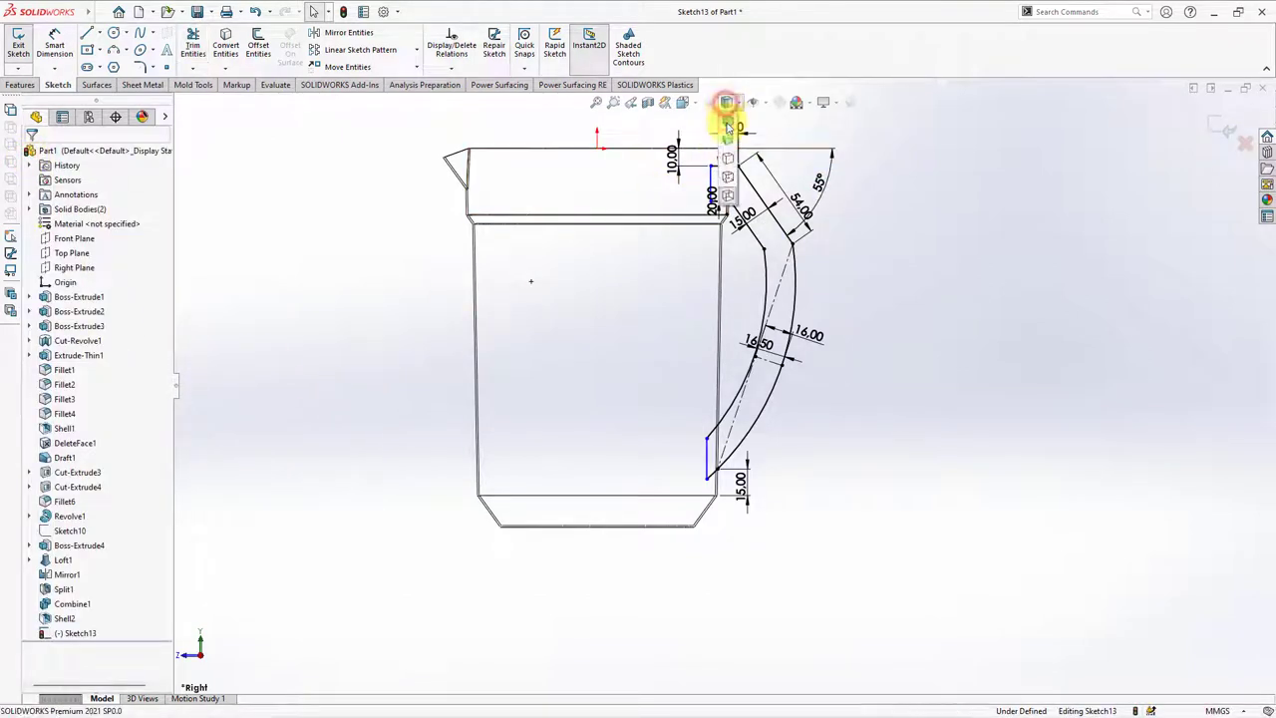
Step: Extrude the handle profile 29 mm mid-plane with a 1° draft, without merging into the jug
mouse_move(727, 105)
middle_down()
mouse_move(747, 225)
mouse_move(277, 251)
middle_up()
click(20, 84)
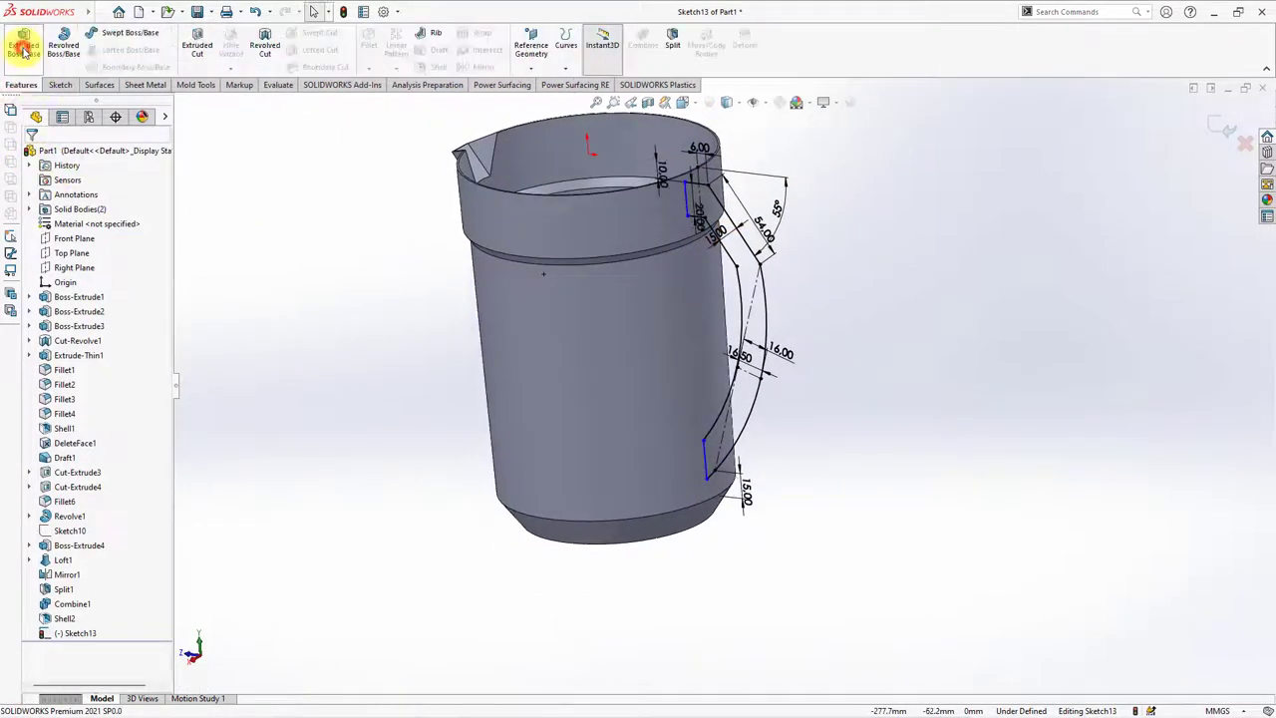
click(23, 47)
text(29.00mm)
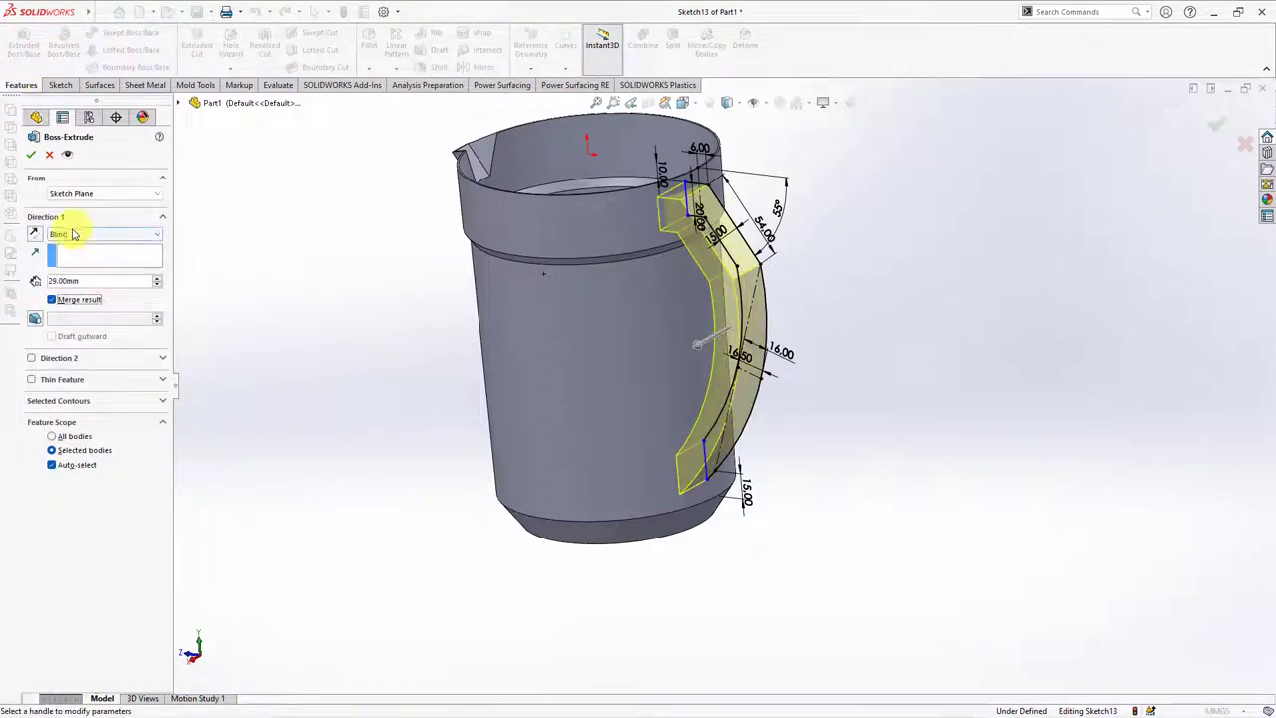
click(82, 233)
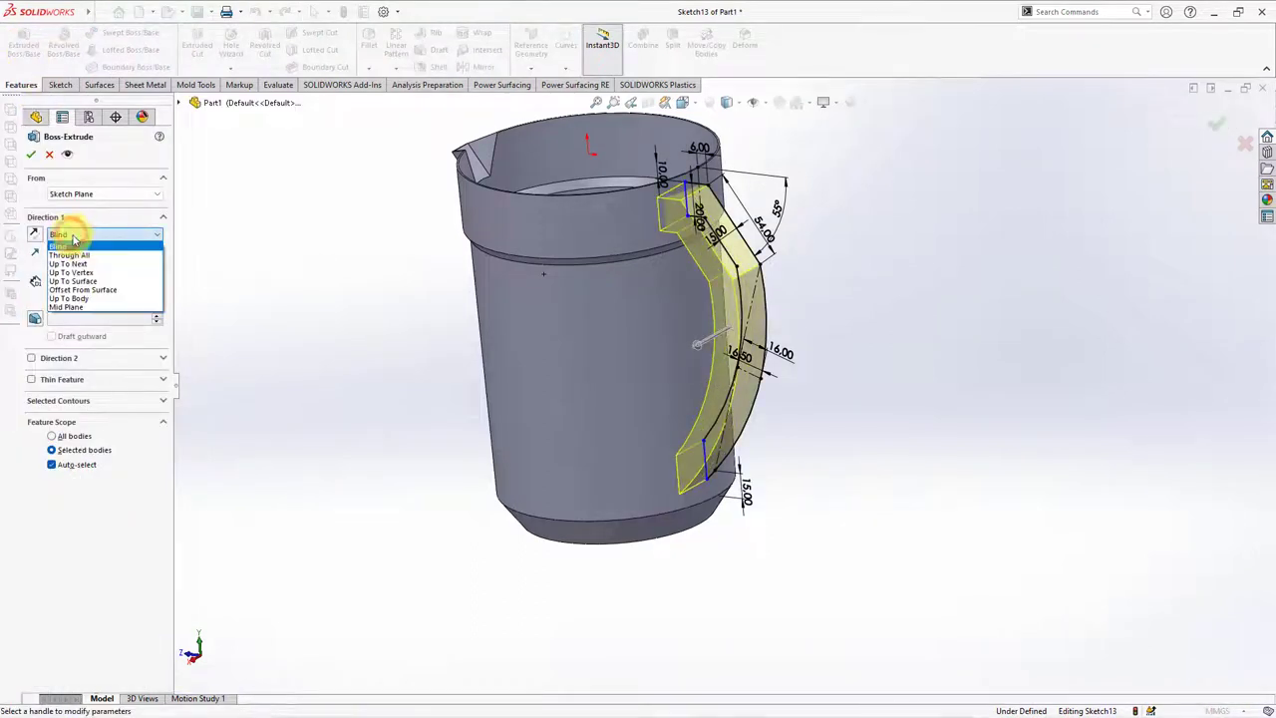
click(60, 300)
click(52, 301)
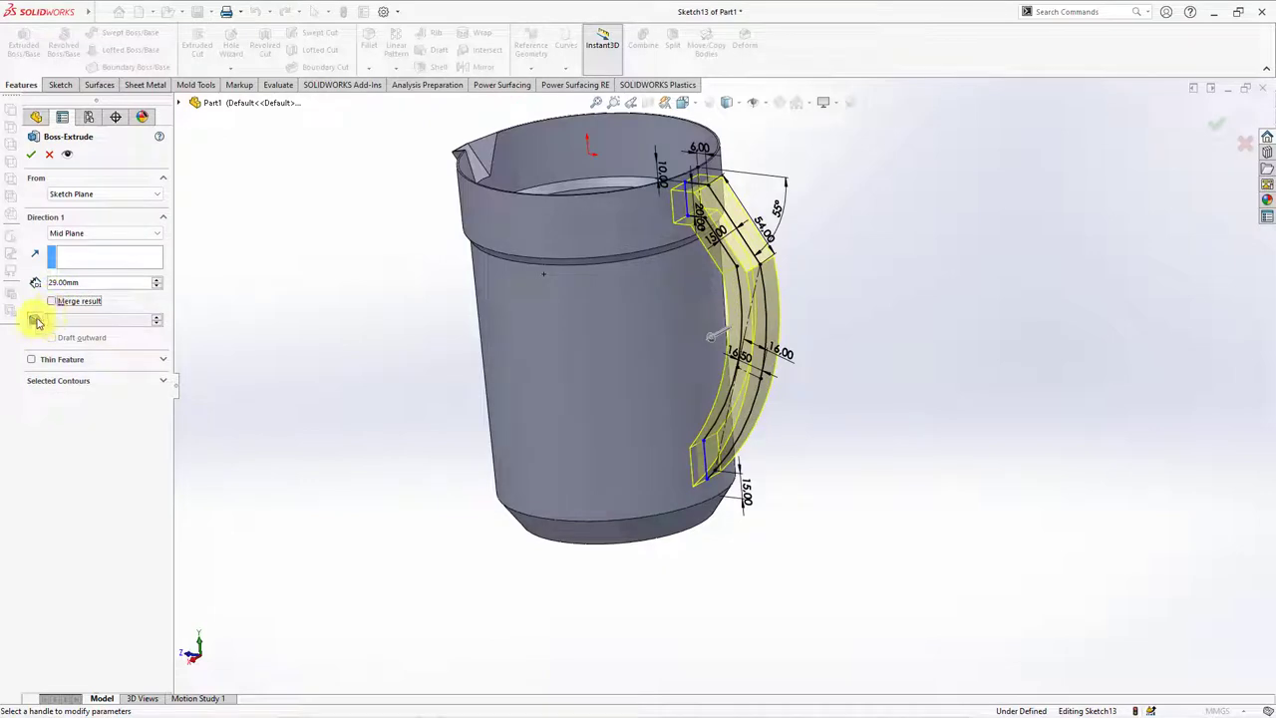
click(36, 320)
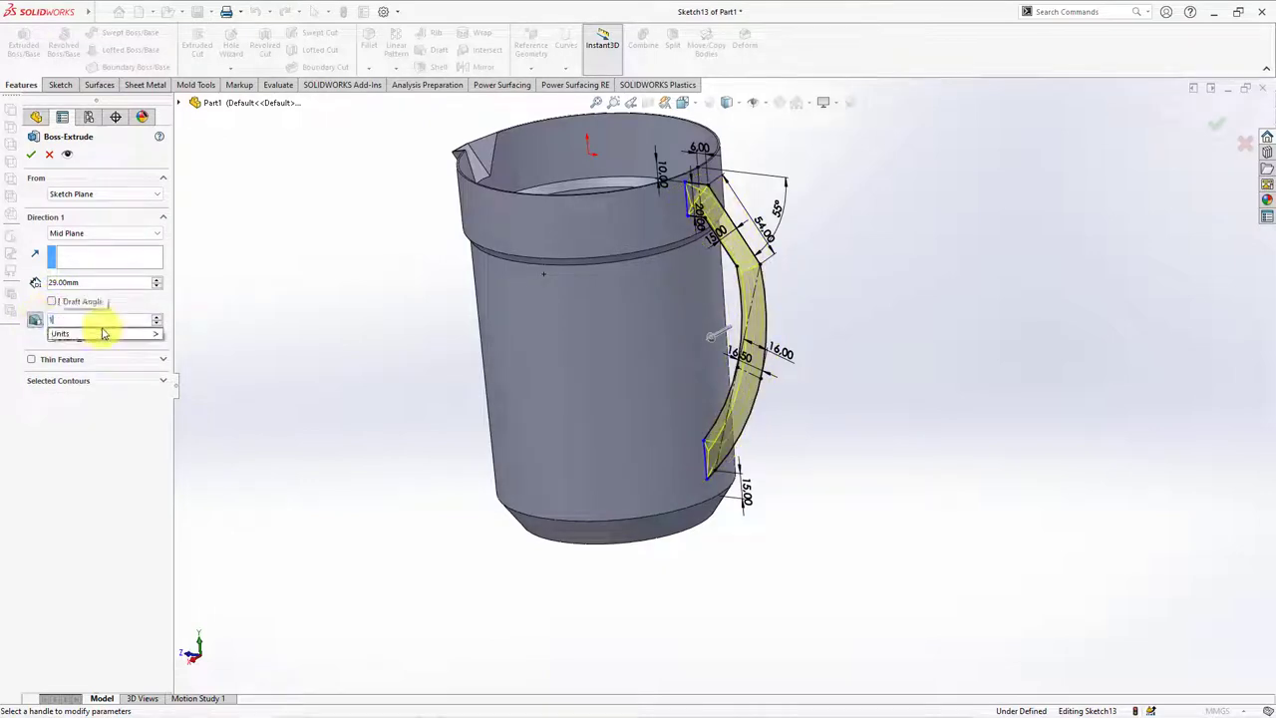
click(31, 156)
middle_drag(356, 386, 349, 348)
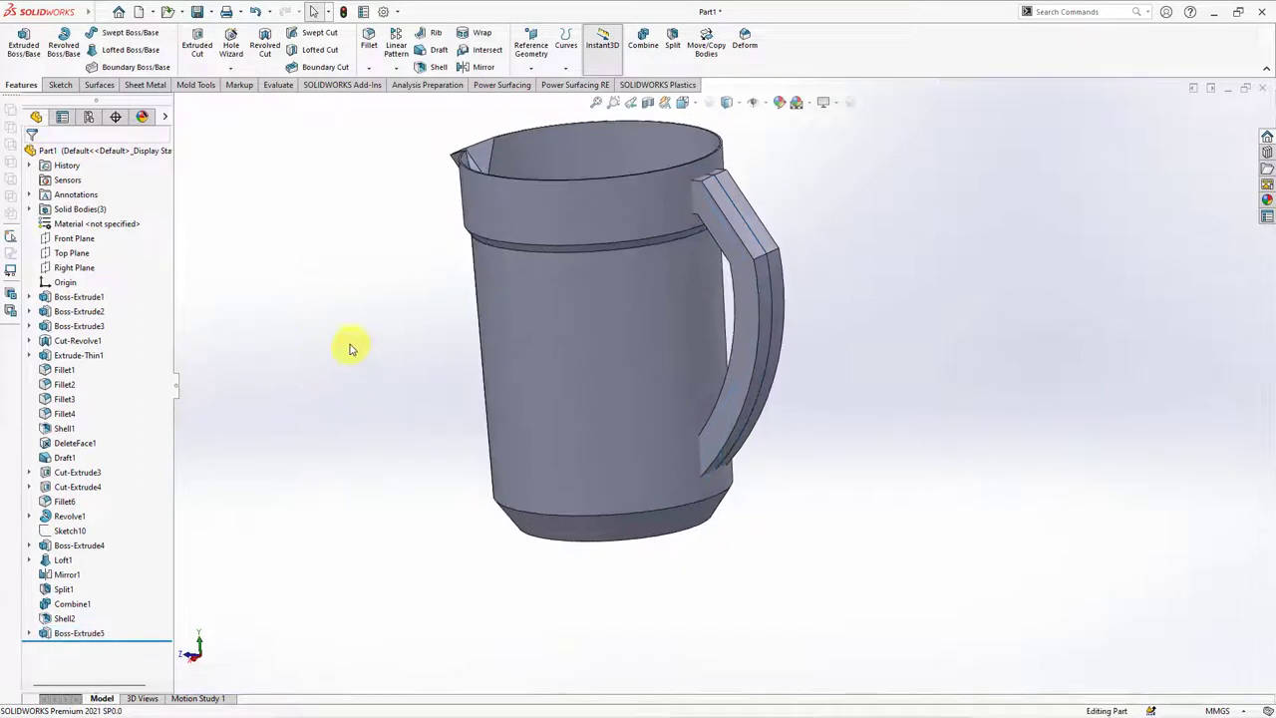
Step: Start a sketch on the Front Plane, viewed from the back in wireframe
click(69, 239)
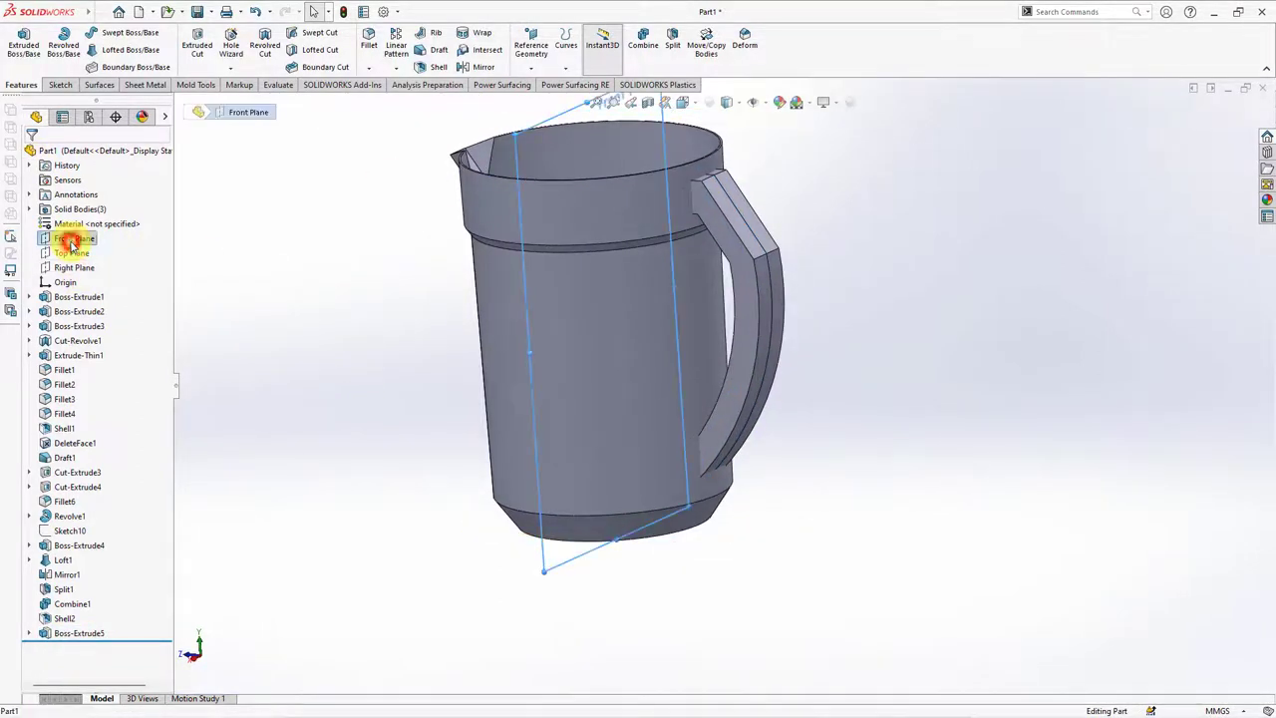
click(57, 227)
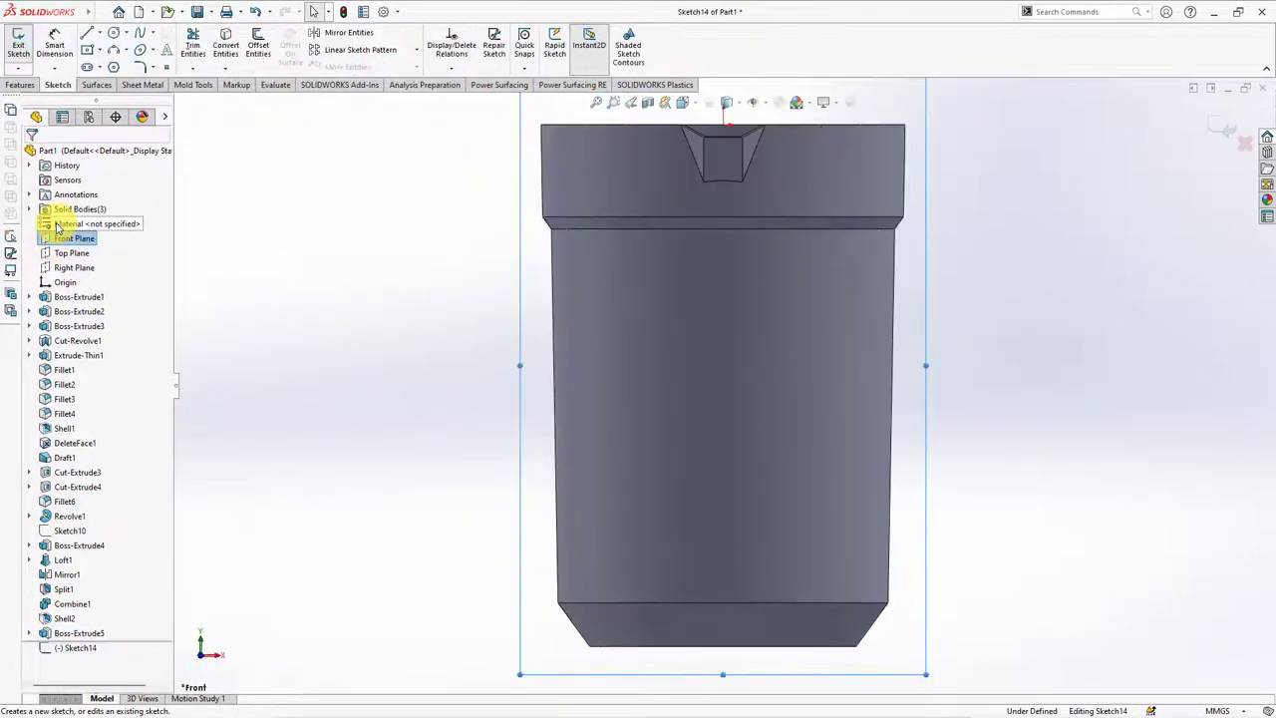
key(ctrl+8)
click(422, 257)
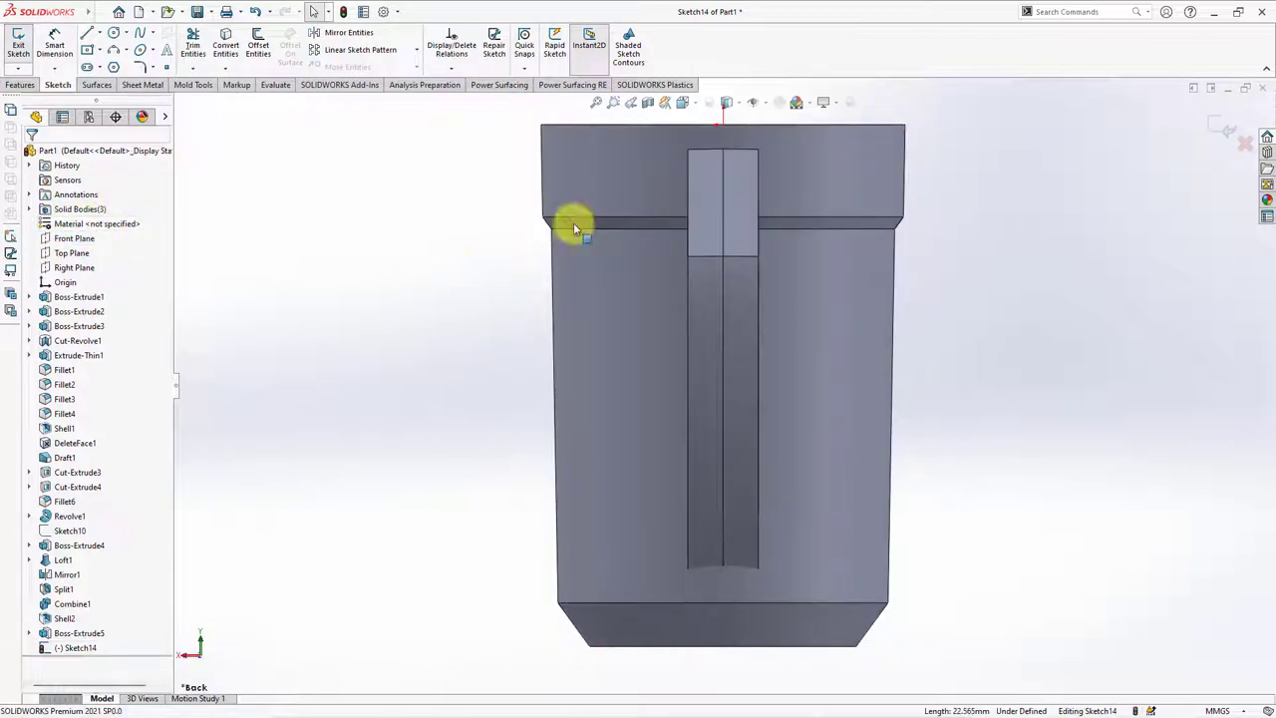
click(730, 107)
click(727, 198)
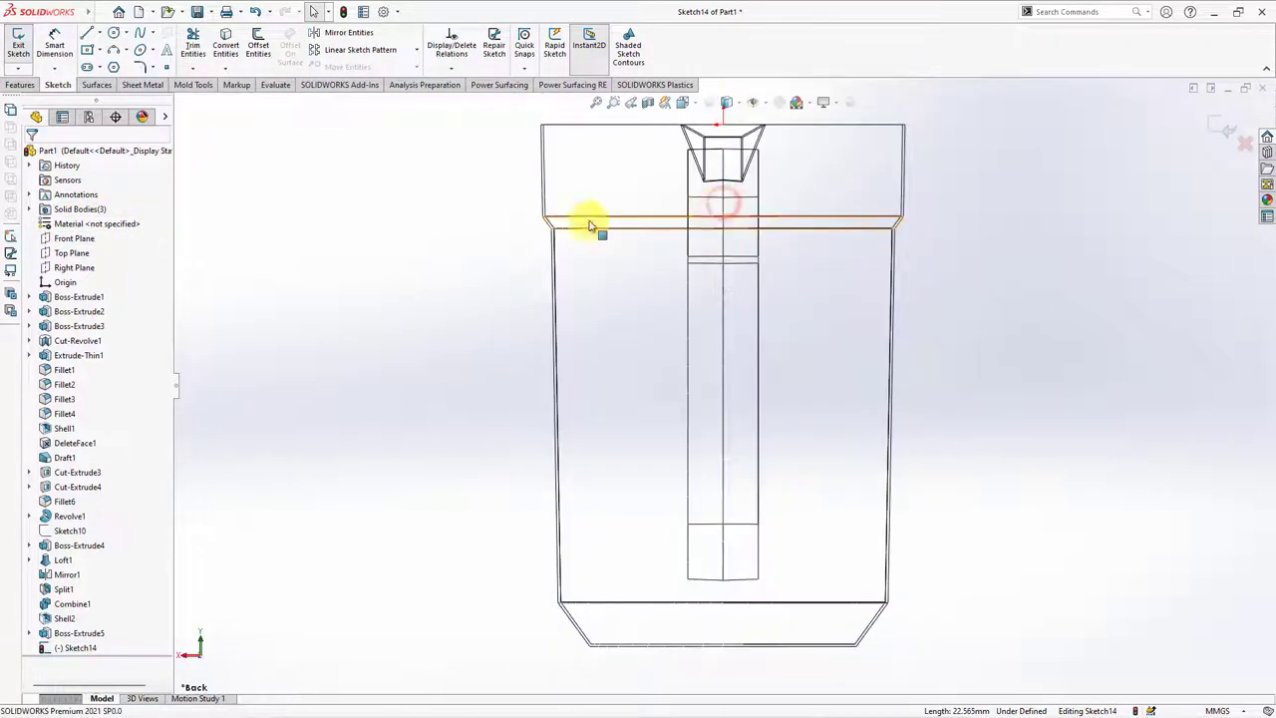
Step: Draw two tapering lines from the handle's top down to its bottom
click(86, 34)
click(689, 149)
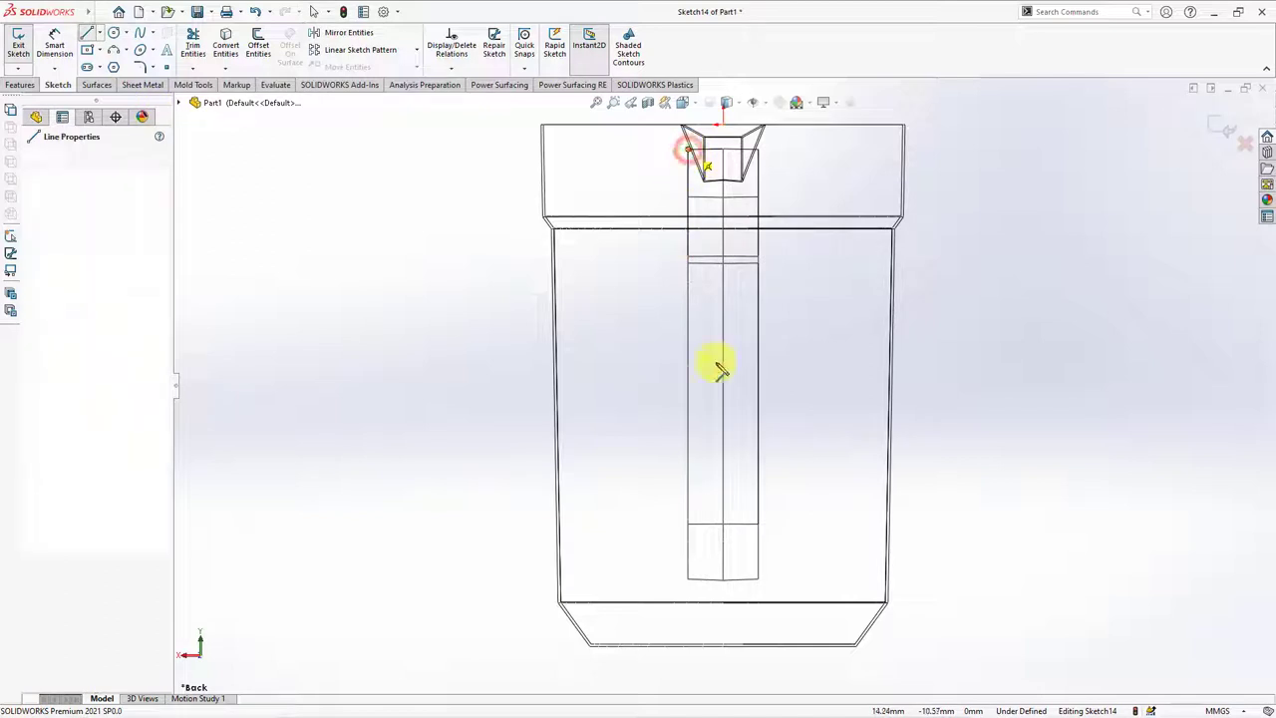
click(699, 580)
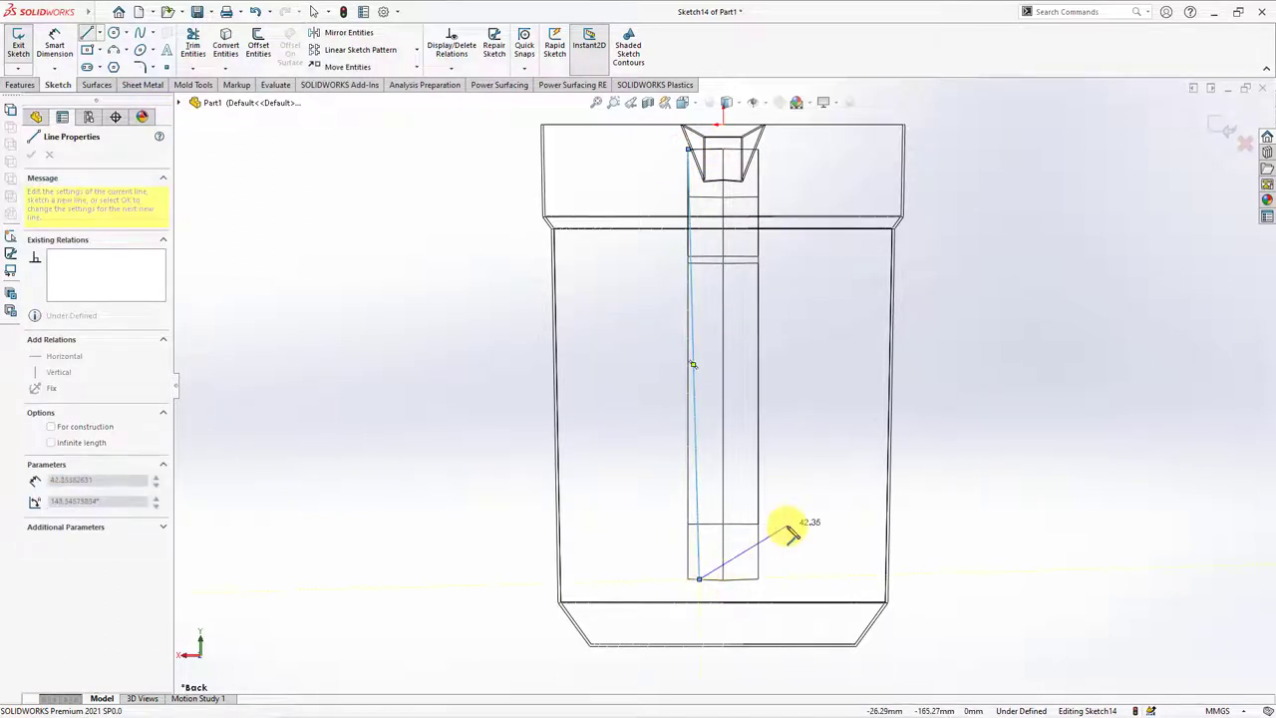
key(Escape)
click(758, 150)
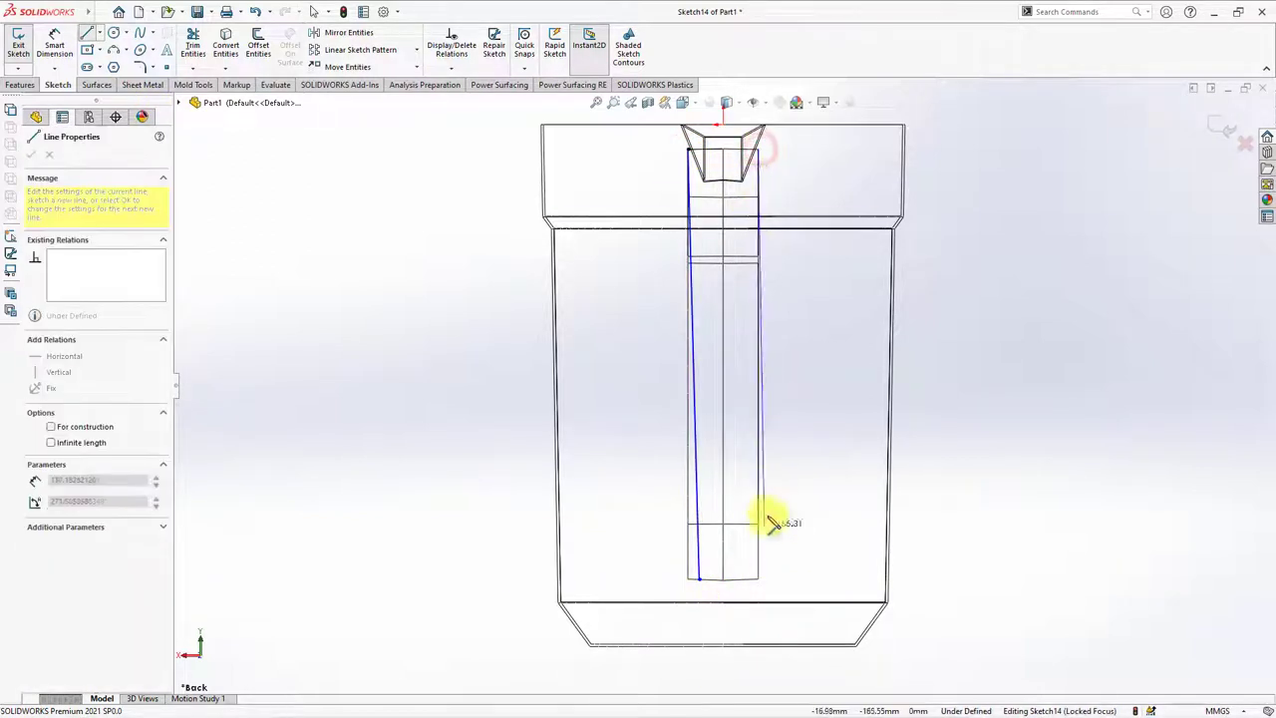
click(747, 578)
right_click(747, 579)
click(783, 563)
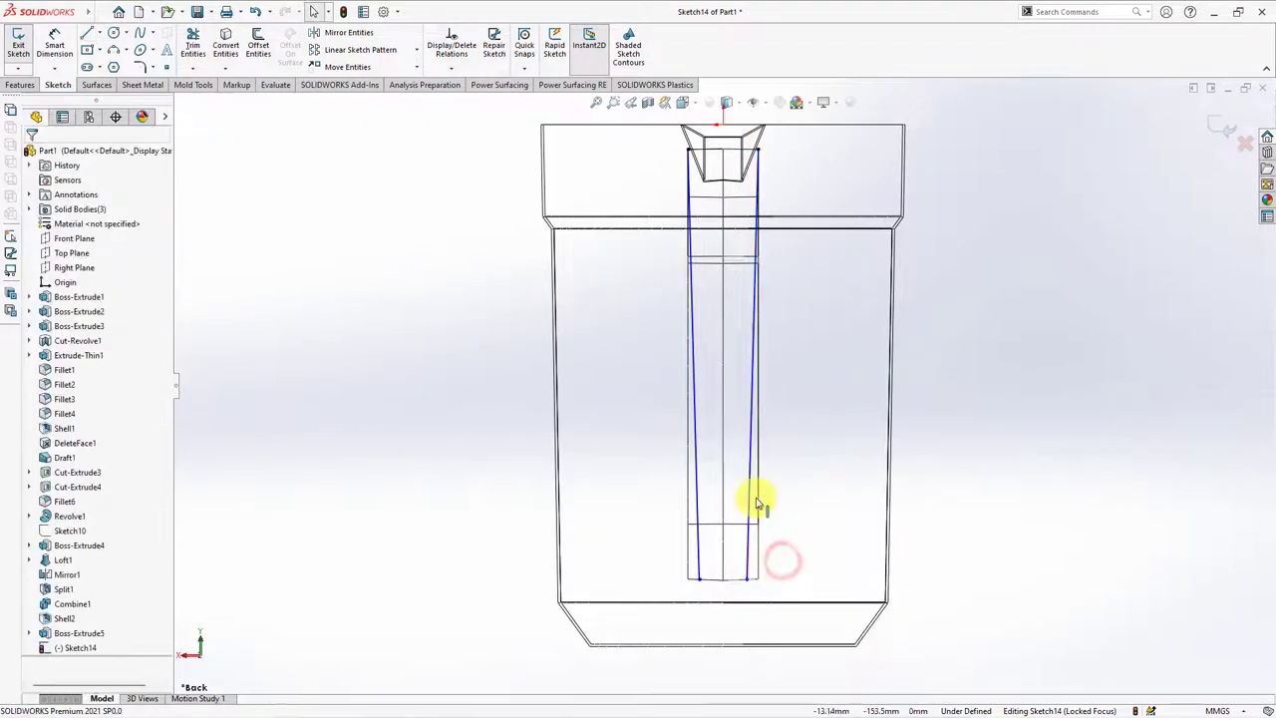
Step: Make the two lines equal and dimension their bottom gap to 20 mm
key(Escape)
click(697, 513)
ctrl+click(751, 498)
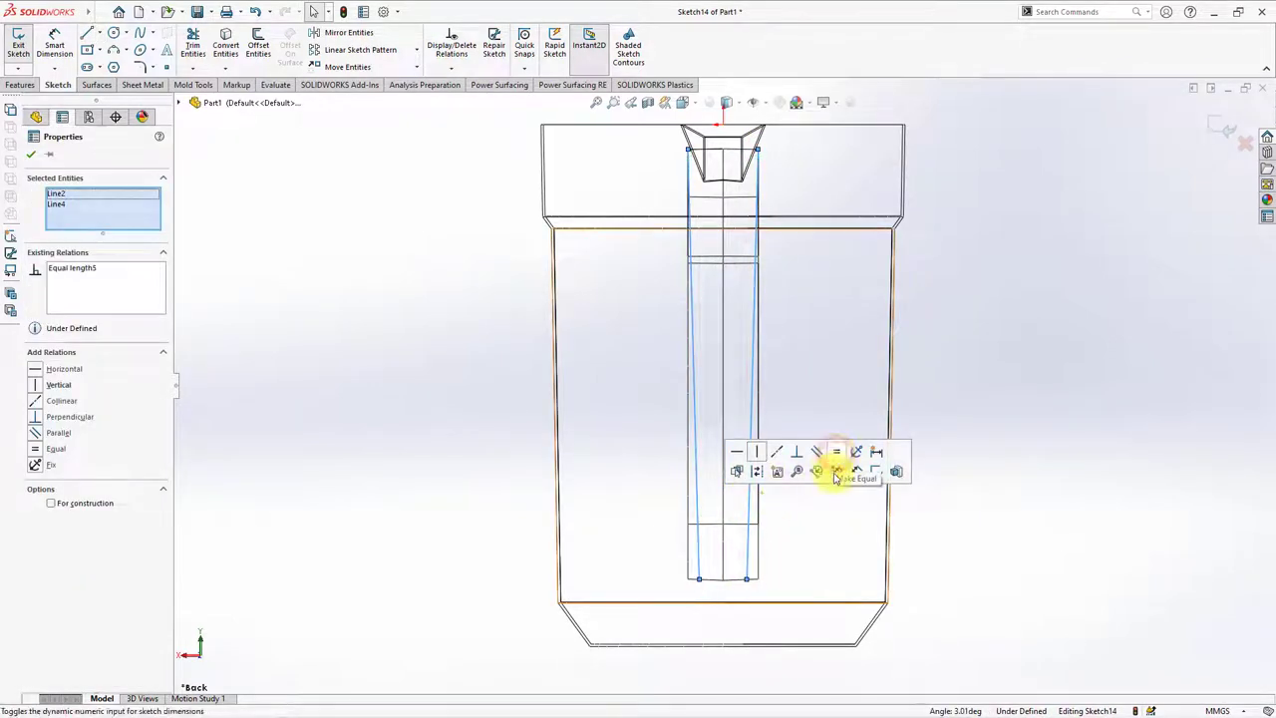
click(54, 45)
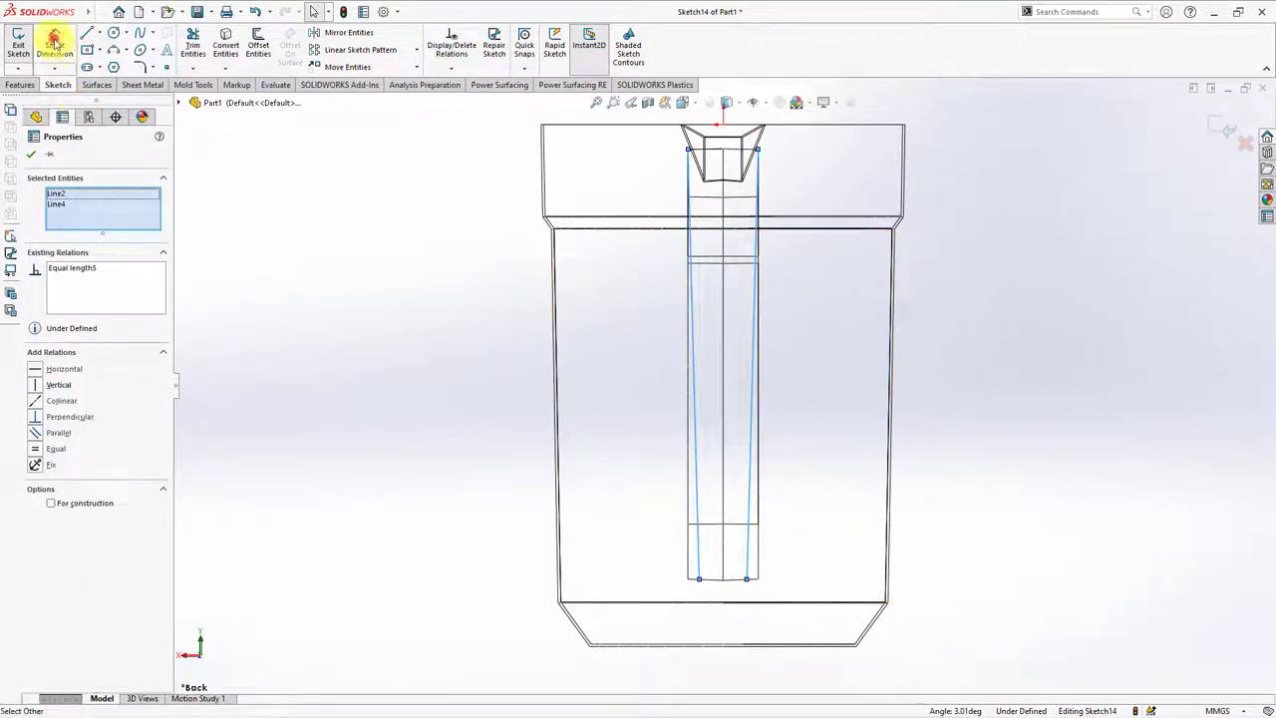
click(698, 578)
click(746, 578)
click(729, 634)
text(20)
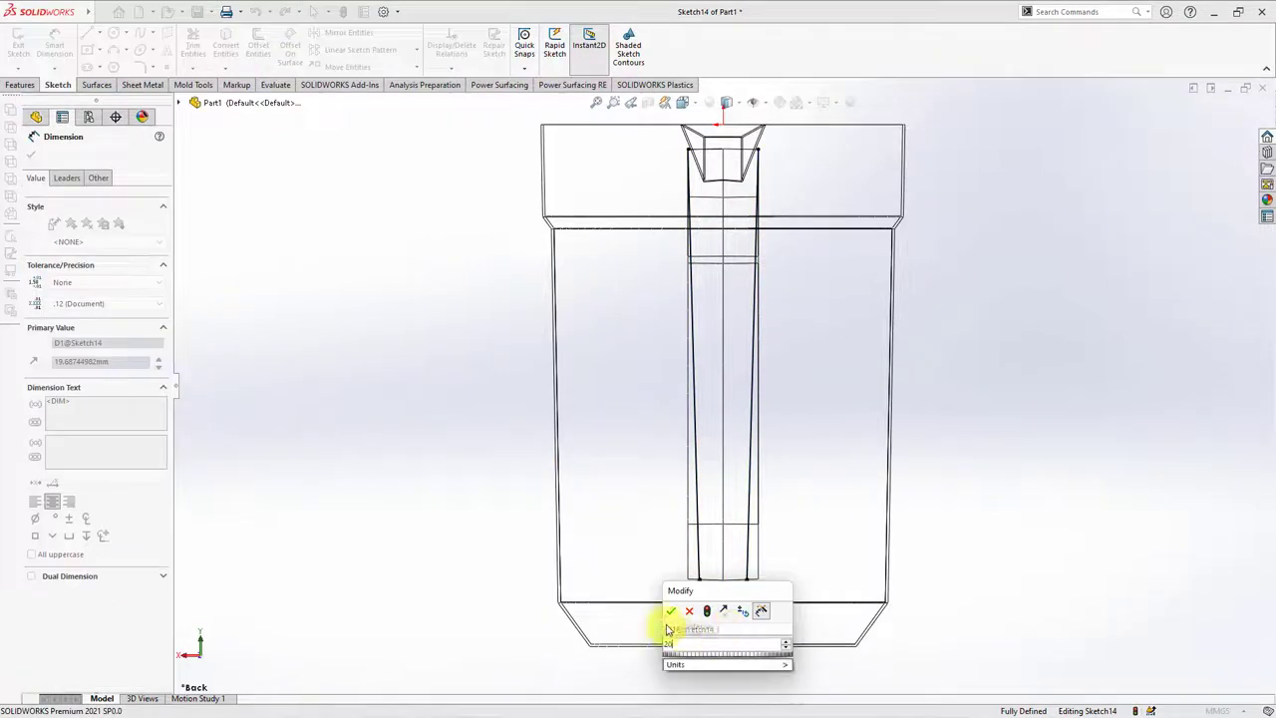
click(670, 610)
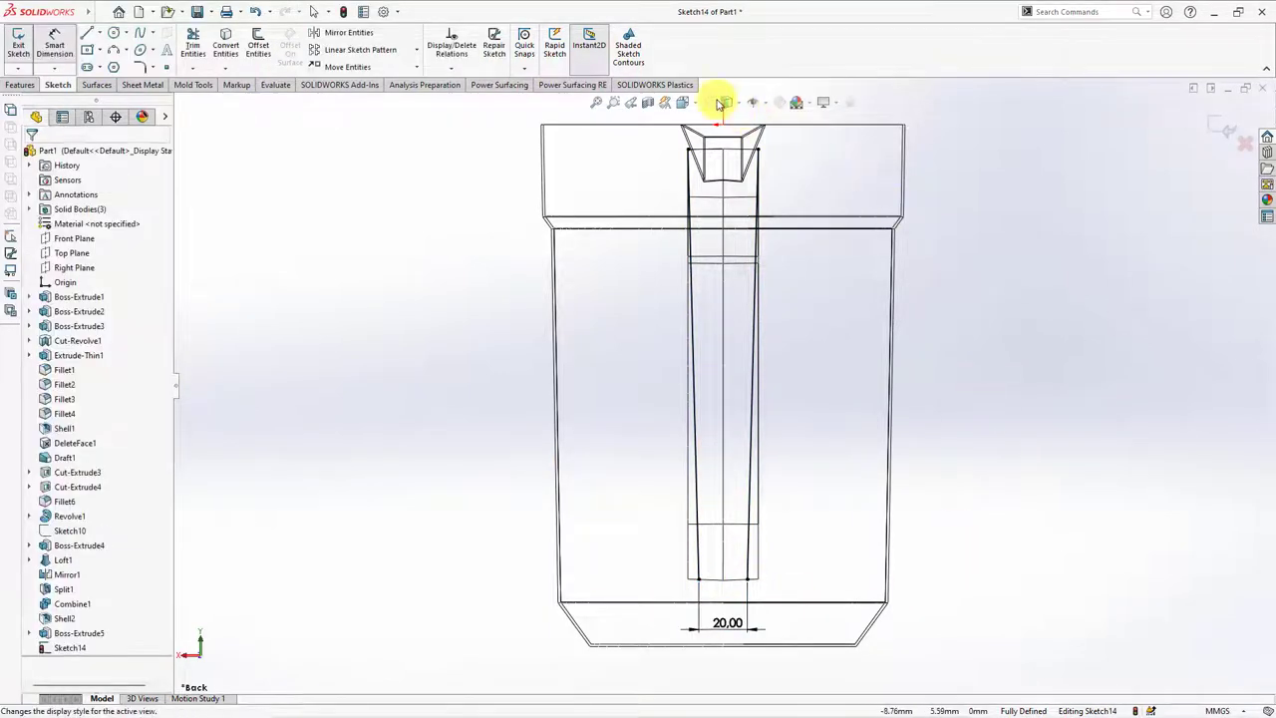
click(727, 103)
mouse_move(763, 222)
middle_down()
mouse_move(805, 299)
mouse_move(815, 295)
middle_up()
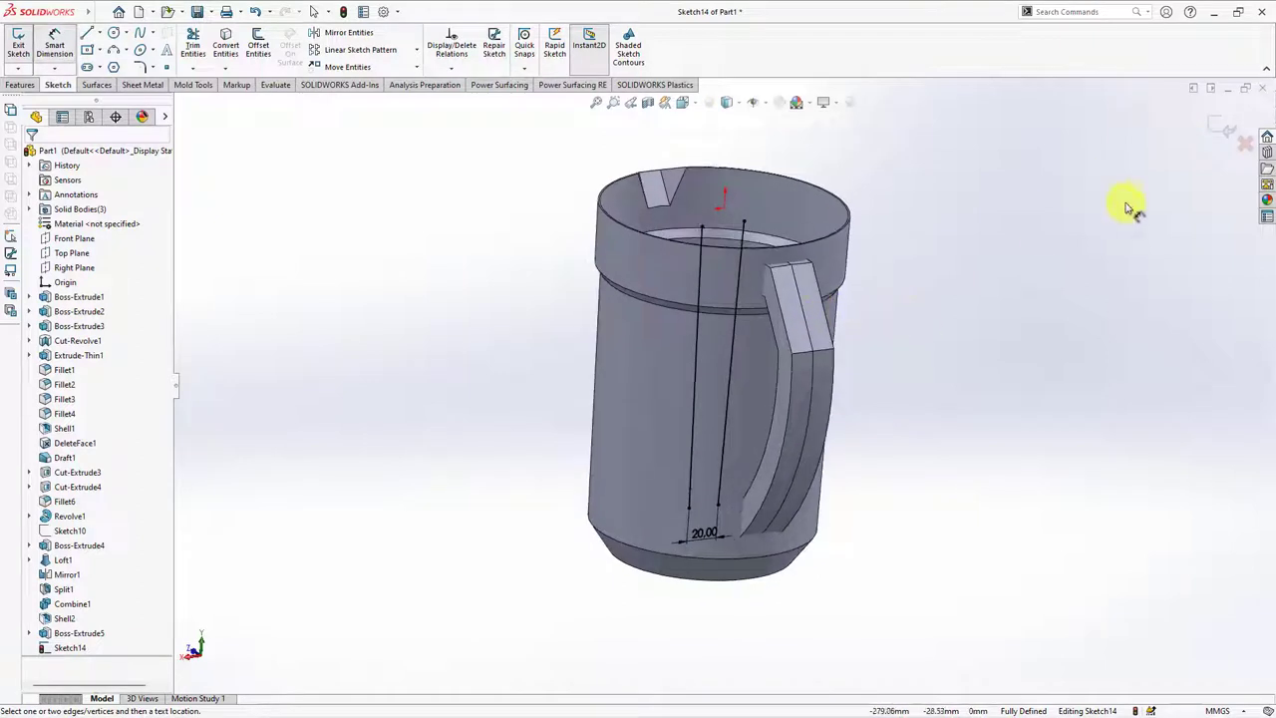
Step: Cut the handle block along Sketch14's lines into separate bodies, ticking body 3
click(19, 84)
click(667, 47)
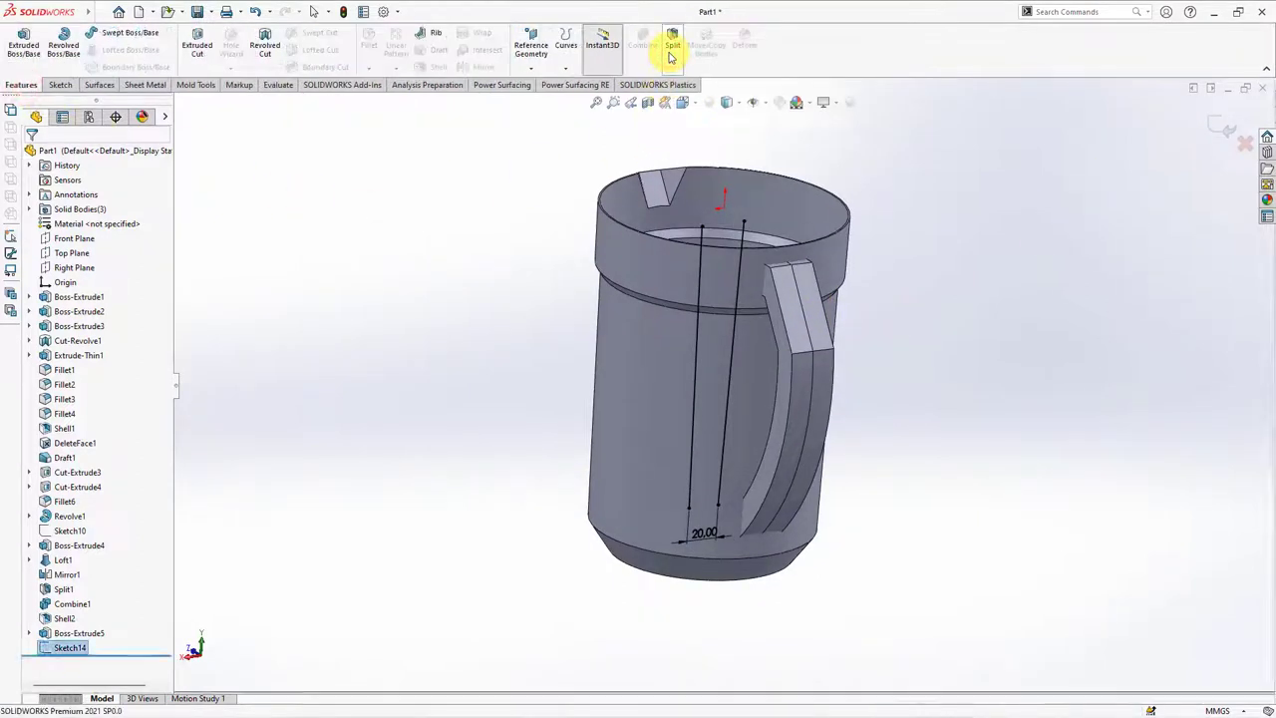
click(787, 449)
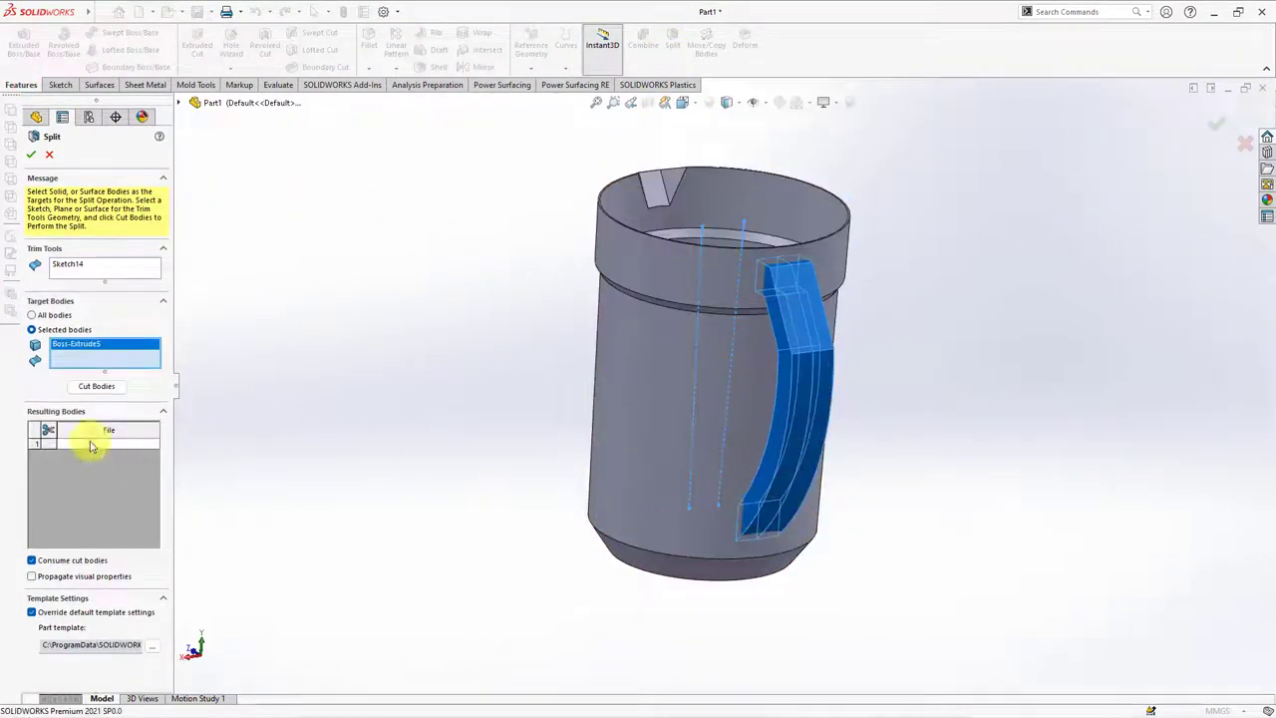
click(93, 387)
middle_drag(237, 454, 296, 543)
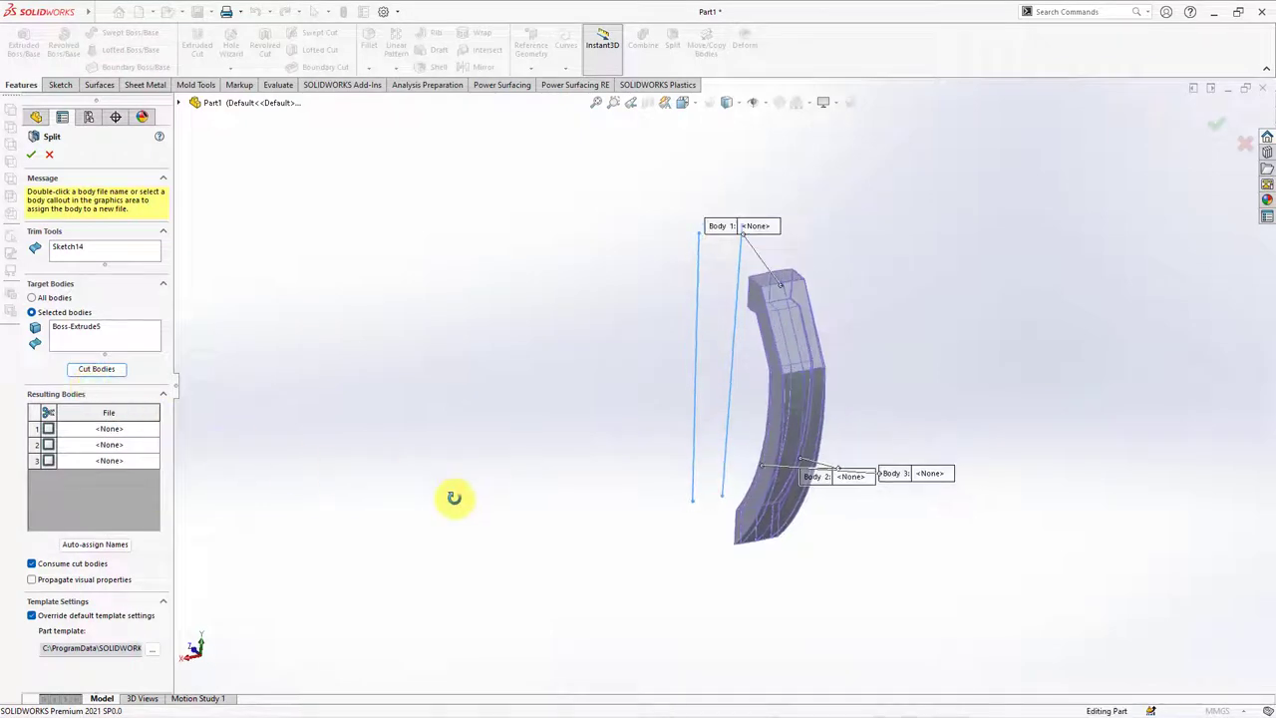
click(50, 462)
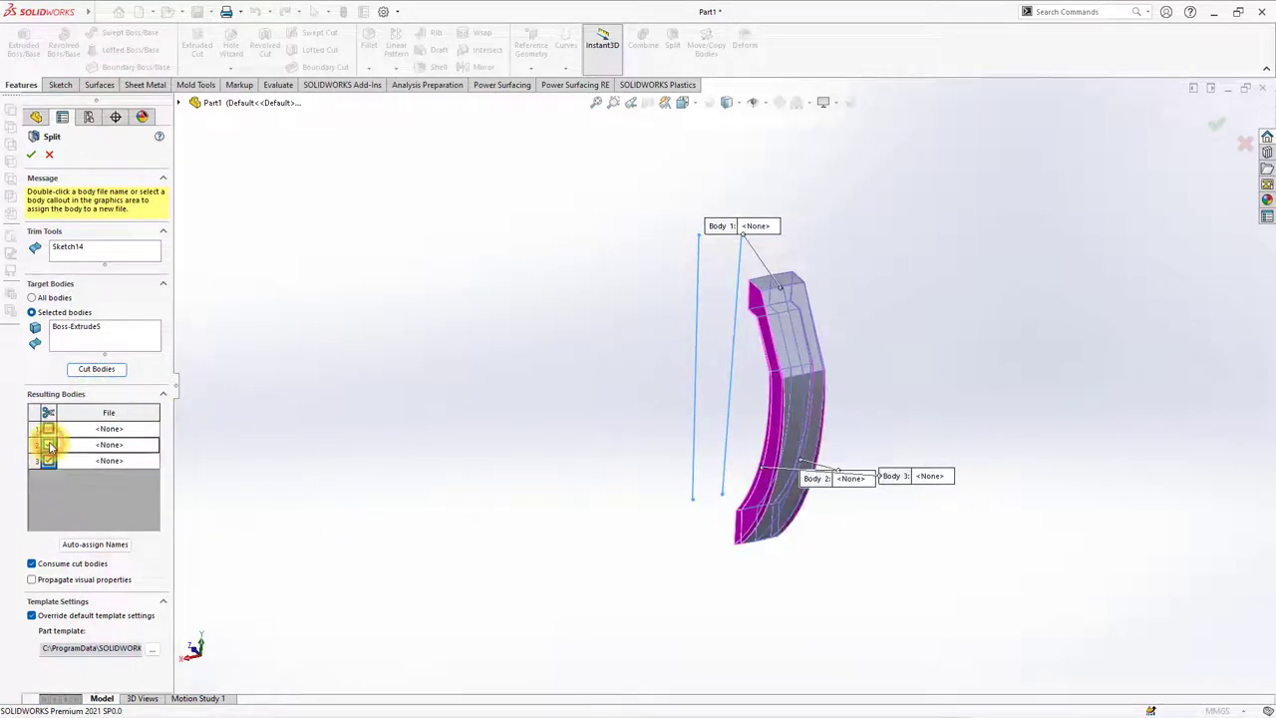
click(29, 156)
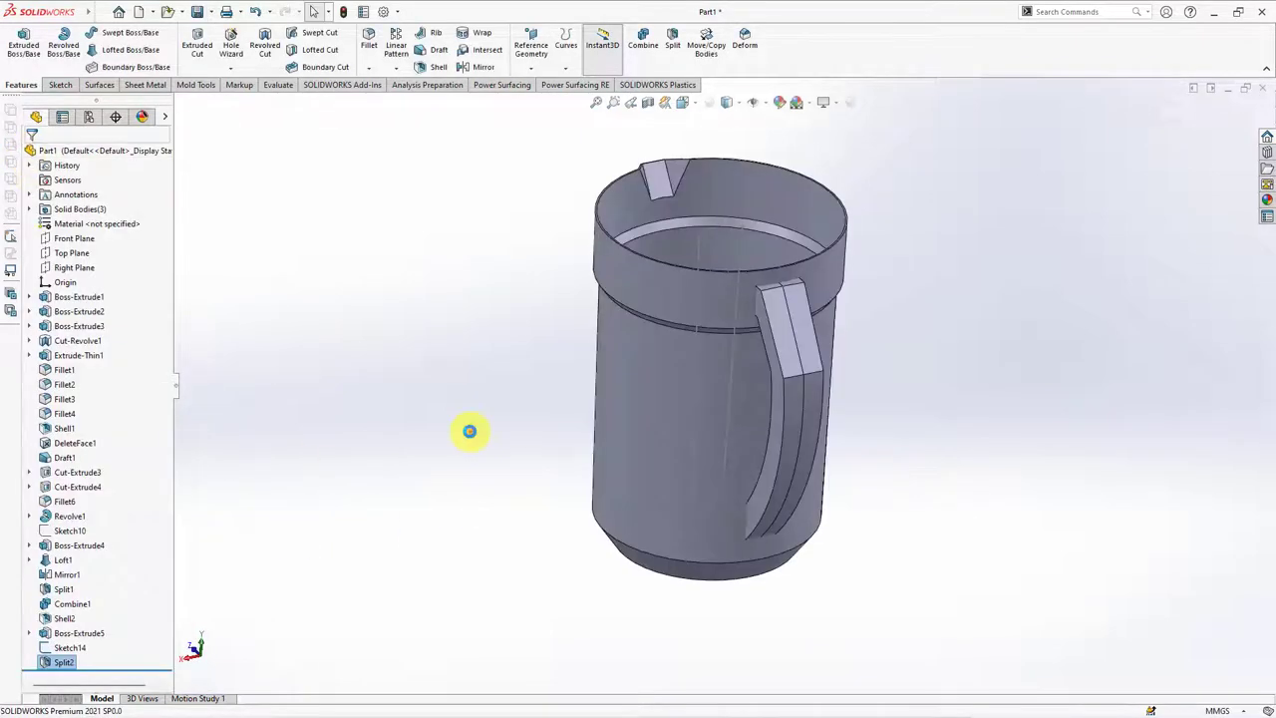
middle_drag(469, 430, 647, 460)
click(647, 460)
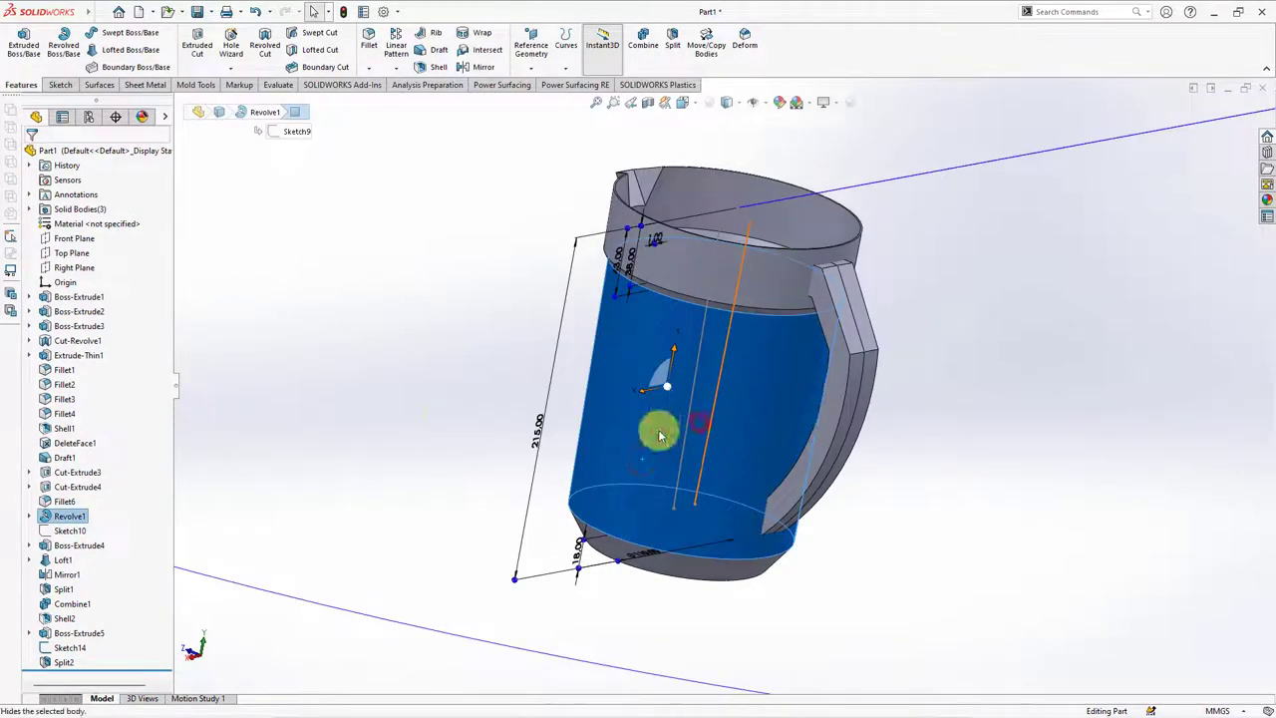
Step: Hide the mug body and shell the handle piece at 1.6 mm with both end faces open
key(Tab)
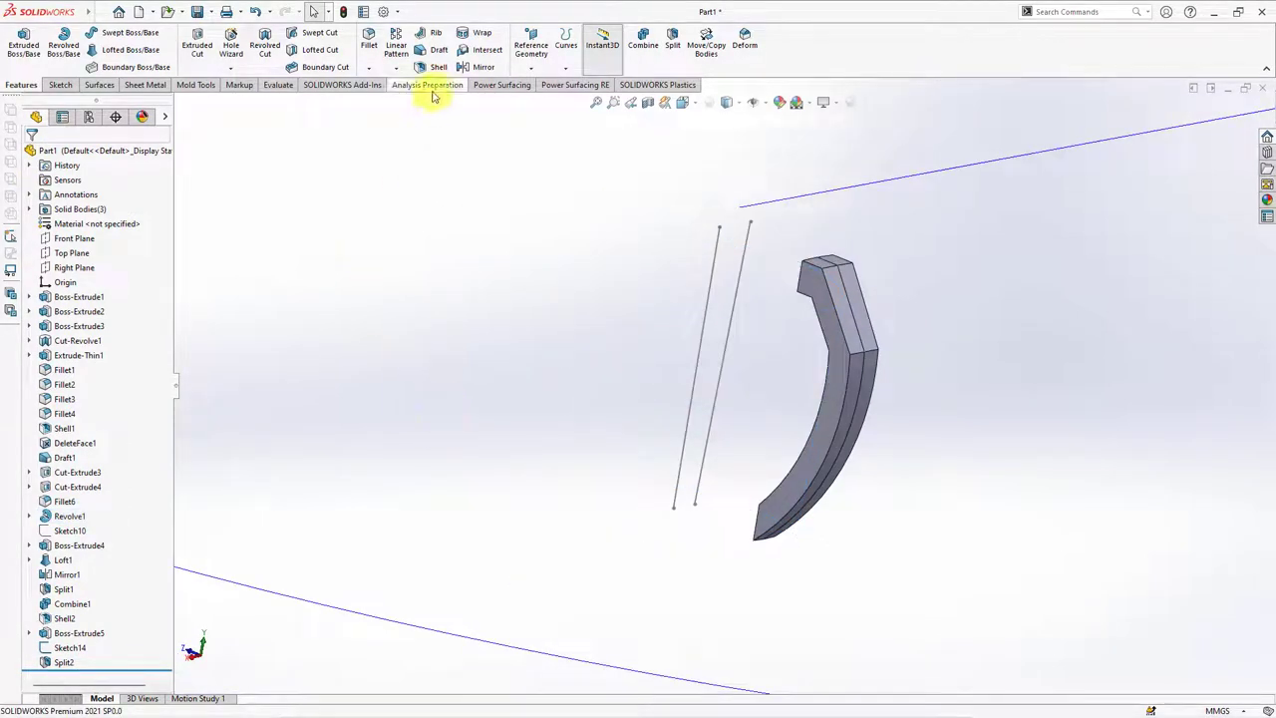
click(429, 67)
scroll(763, 404, down, 2)
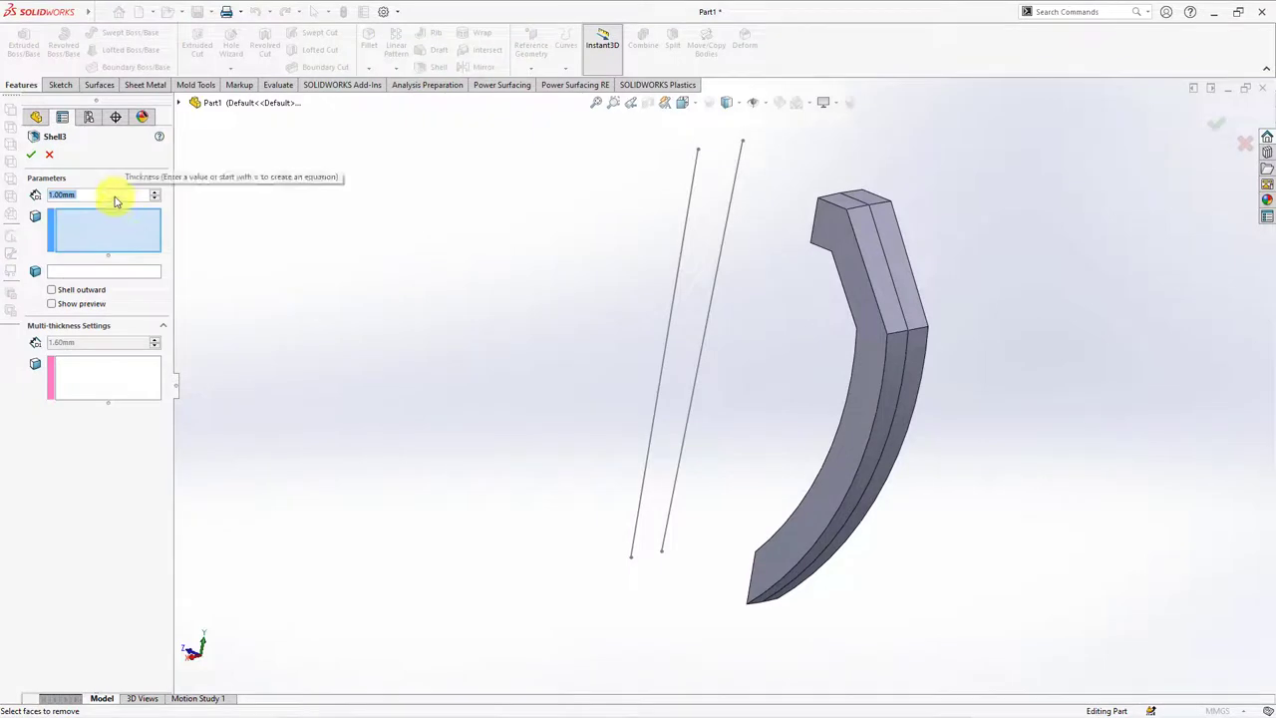
text(1.6)
click(79, 235)
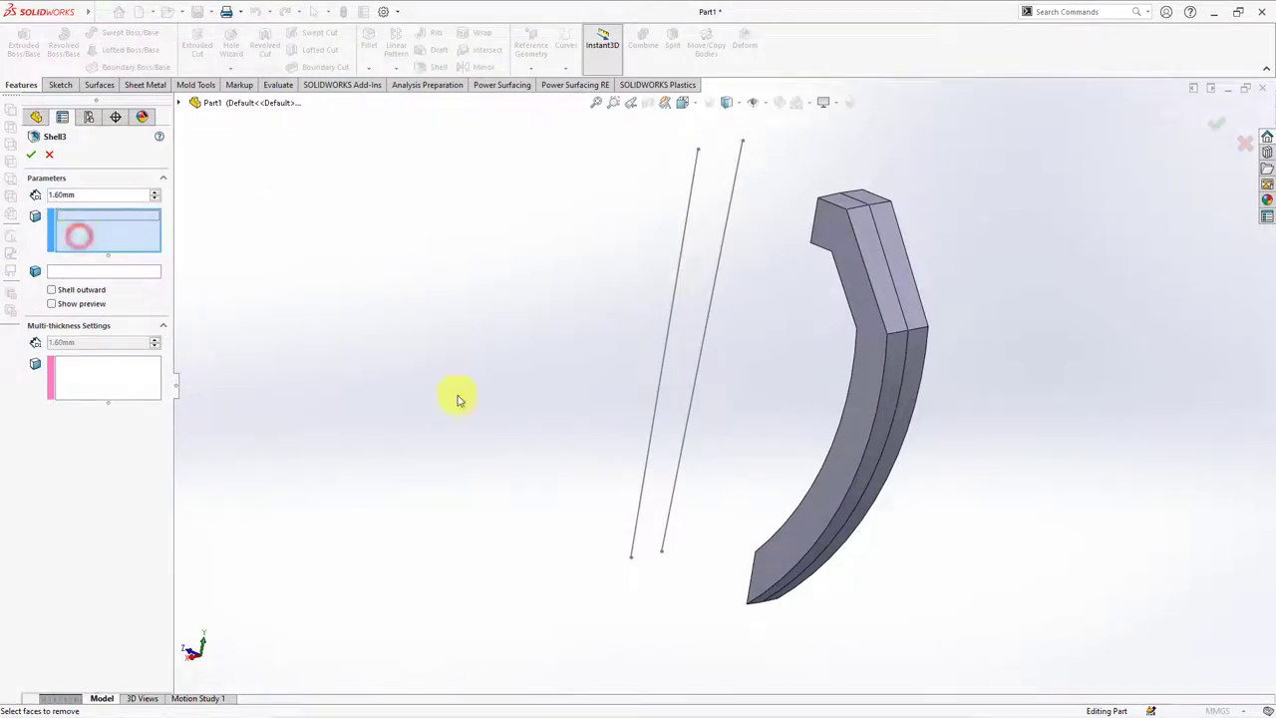
click(840, 439)
middle_drag(848, 442, 726, 448)
click(738, 430)
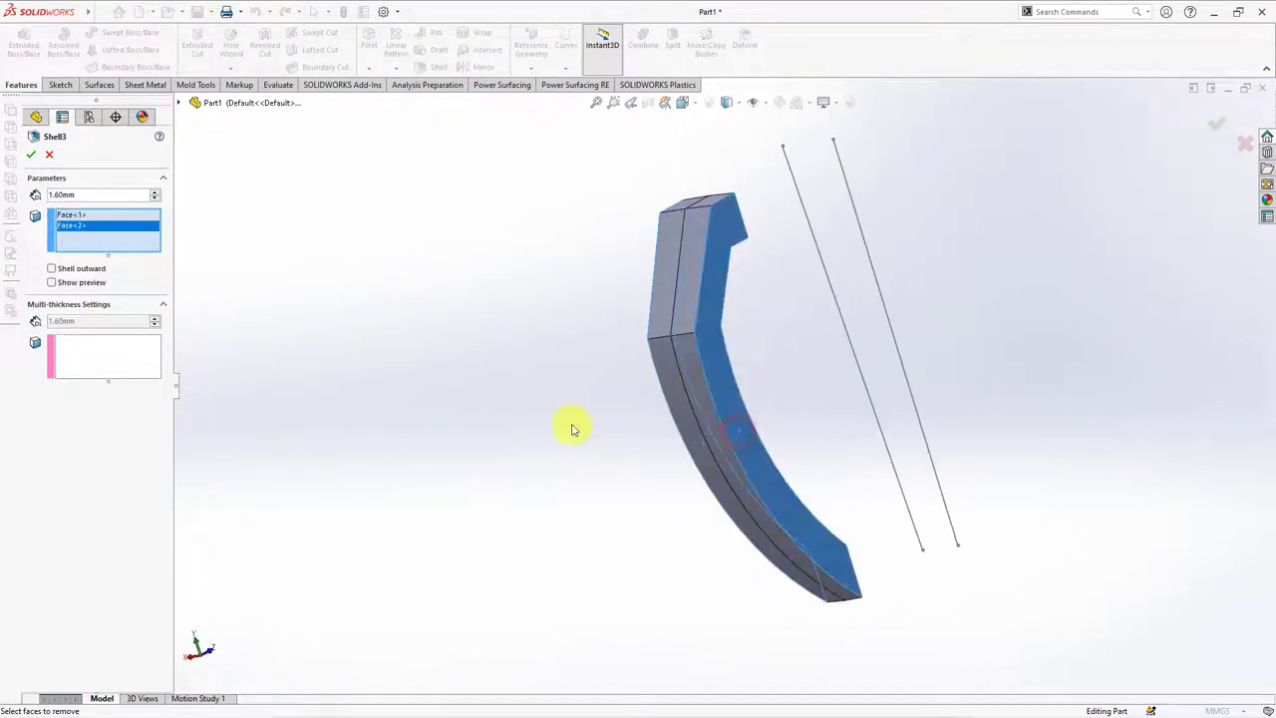
click(52, 283)
click(32, 155)
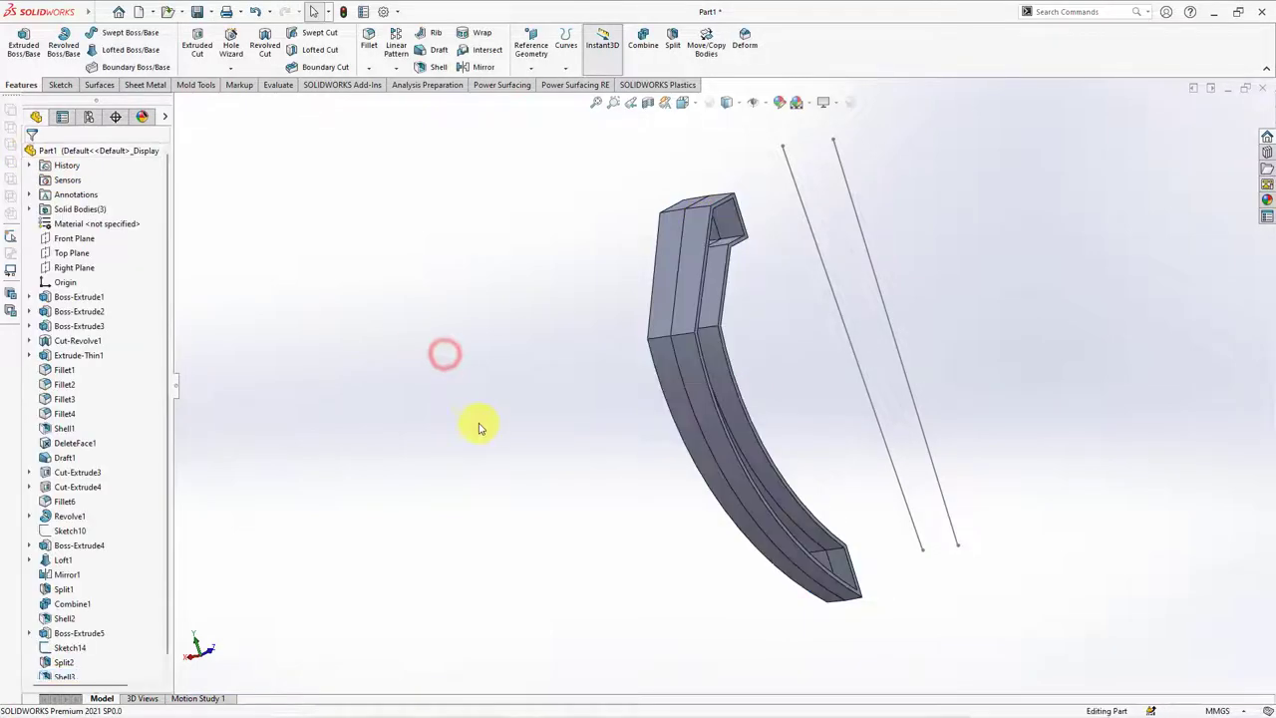
Step: Hide the trim sketch and expand Boss-Extrude5 to reveal its sketch
mouse_move(478, 428)
middle_down()
mouse_move(638, 325)
mouse_move(658, 367)
middle_up()
click(663, 366)
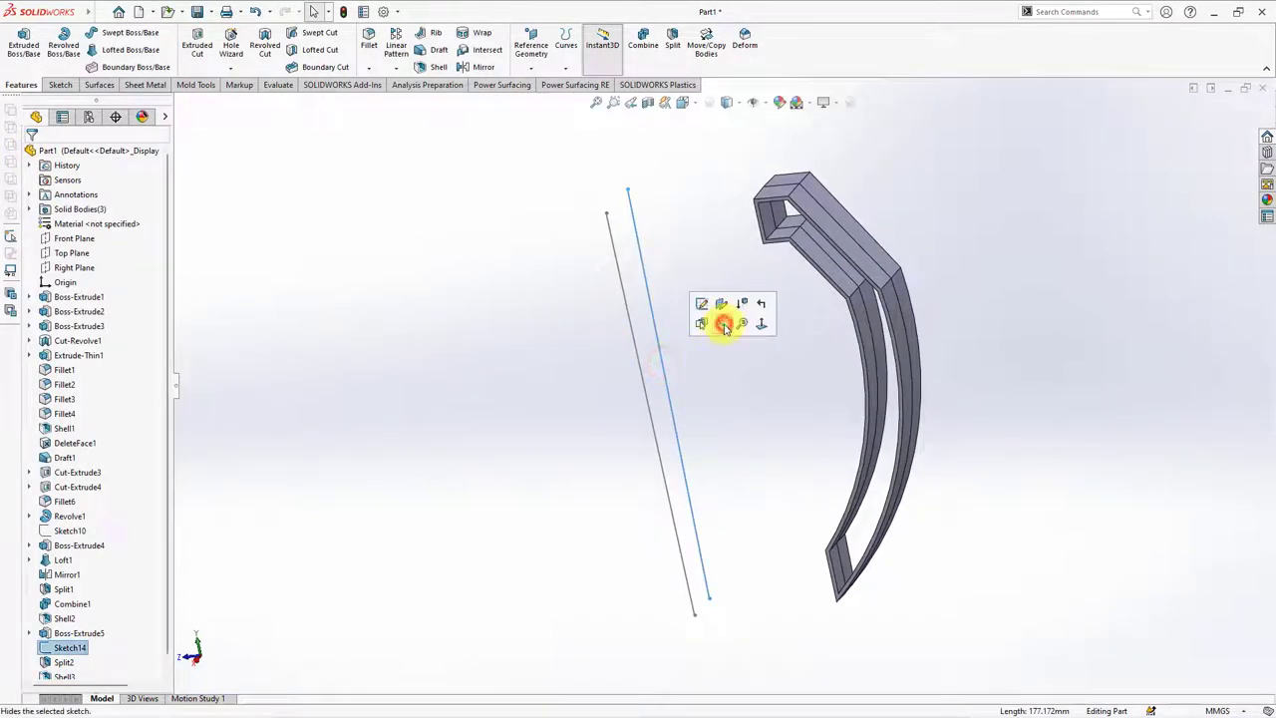
click(726, 322)
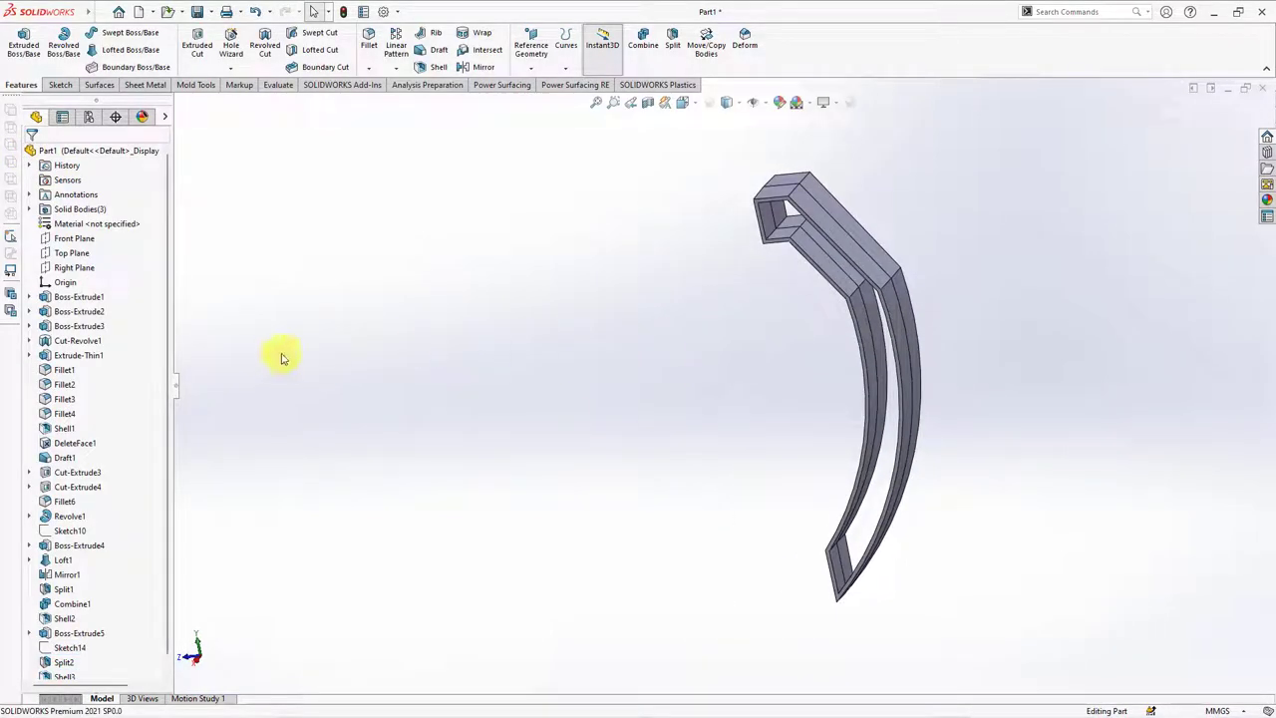
scroll(117, 503, down, 1)
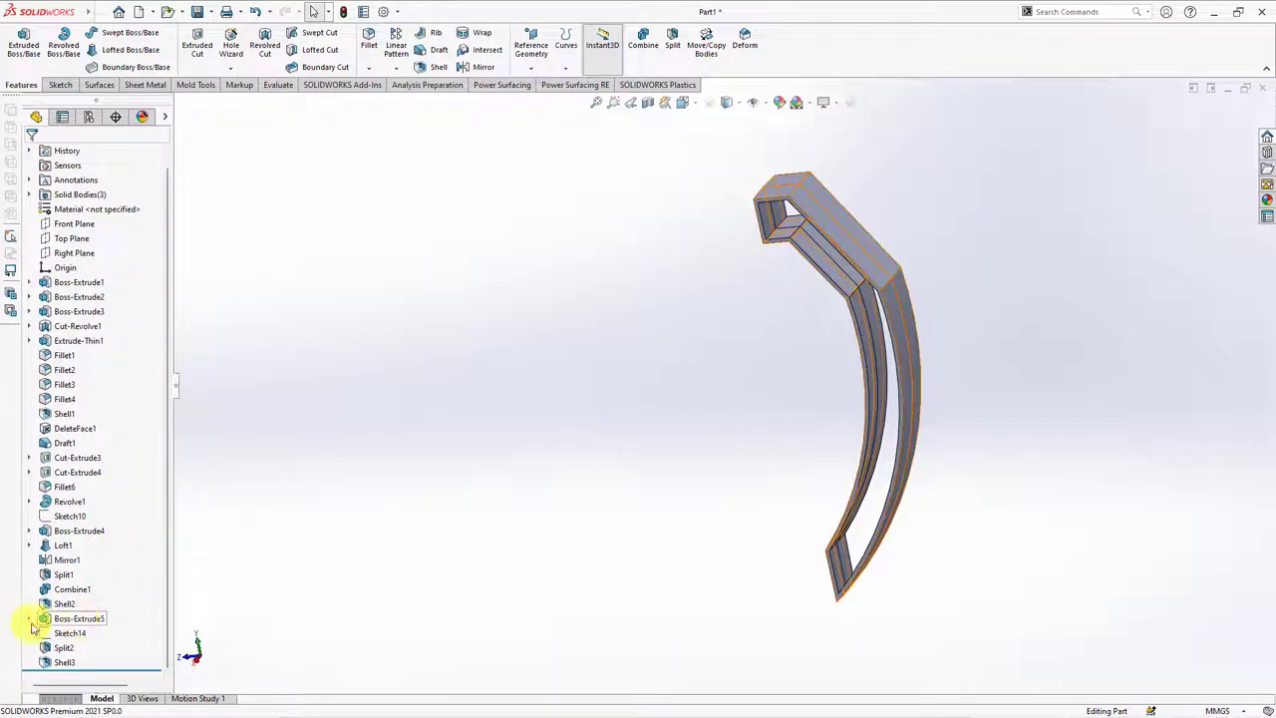
click(30, 619)
Step: Extrude Sketch13 mid-plane 3.8 mm with a 1° draft as a central web
click(88, 633)
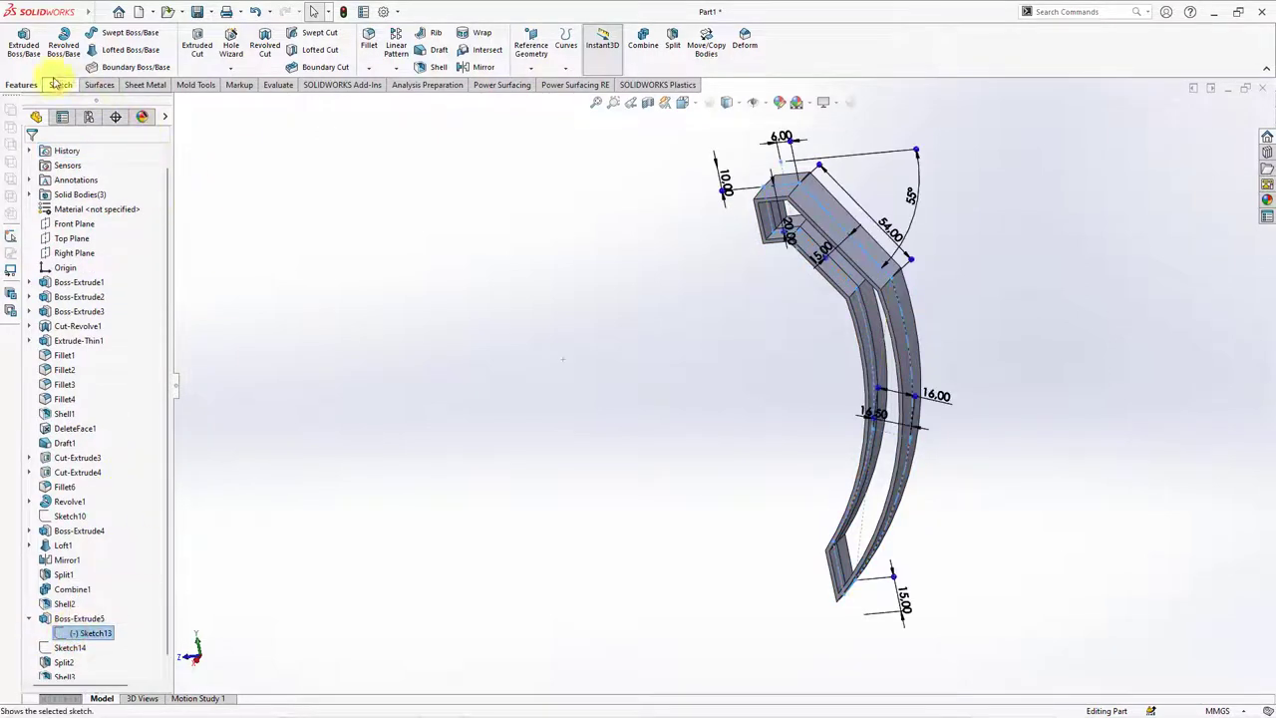
click(24, 44)
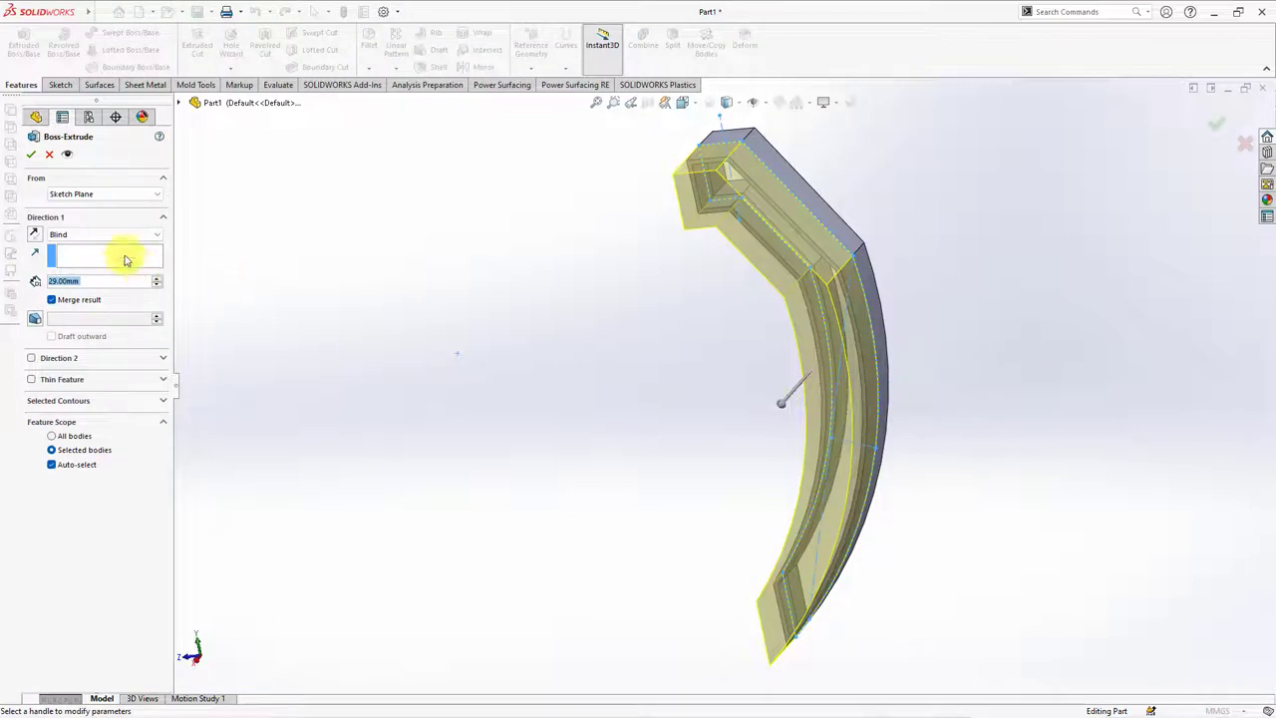
click(105, 234)
click(97, 299)
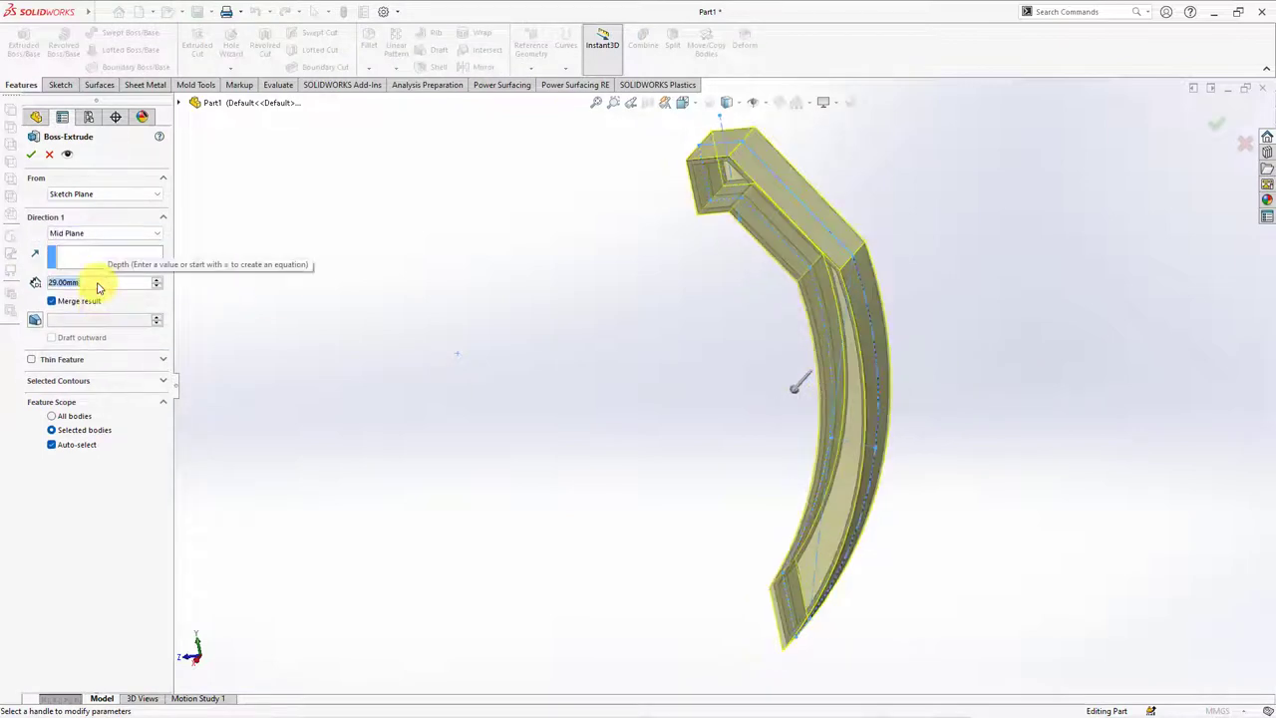
text(3.8)
key(Return)
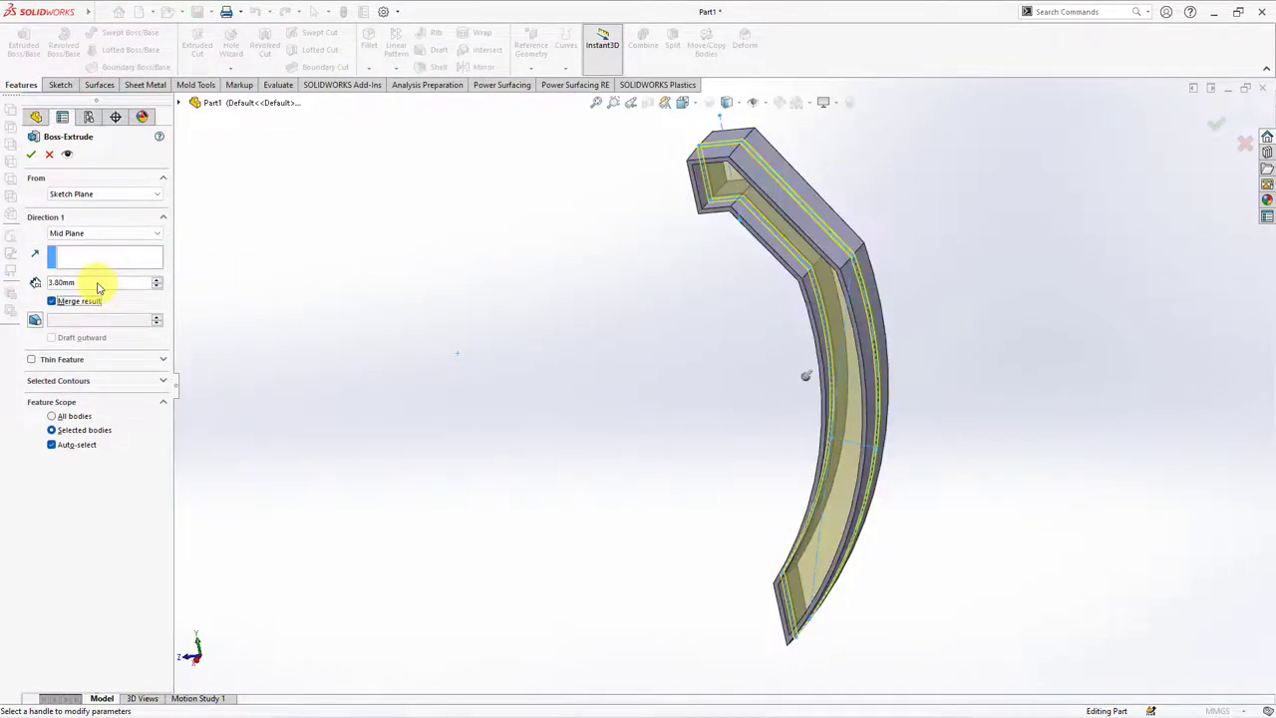
click(34, 320)
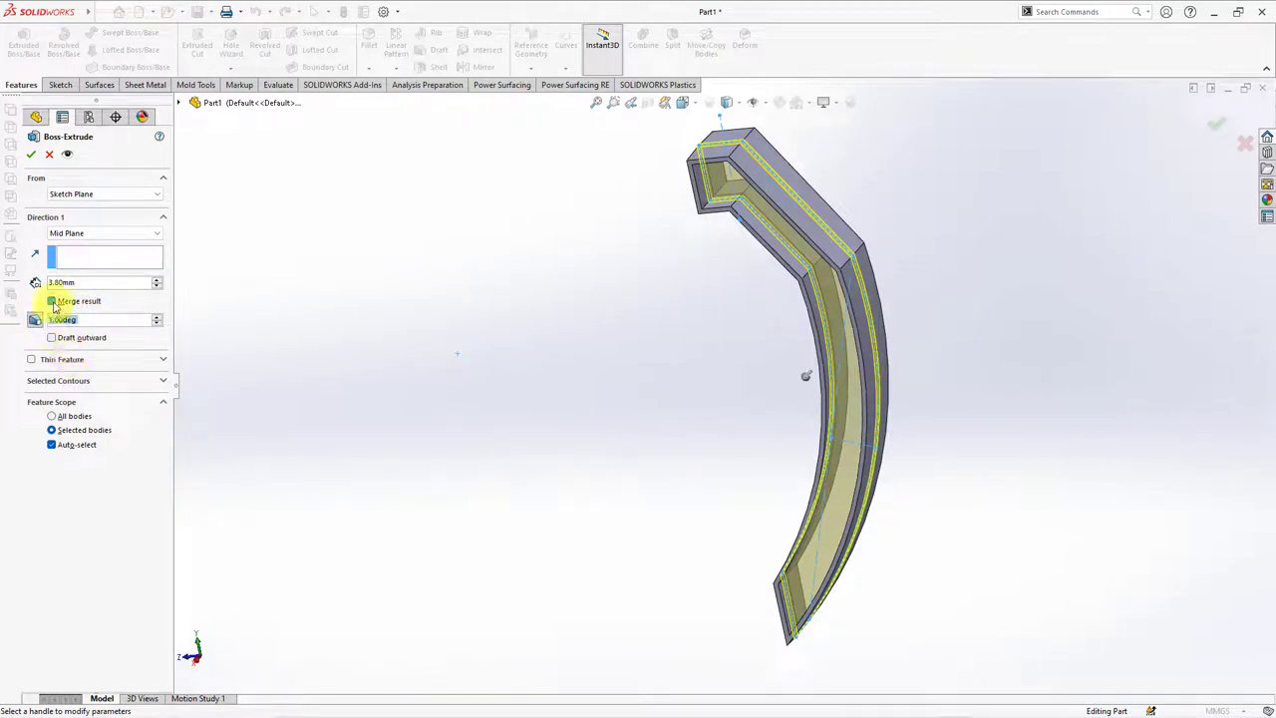
click(31, 156)
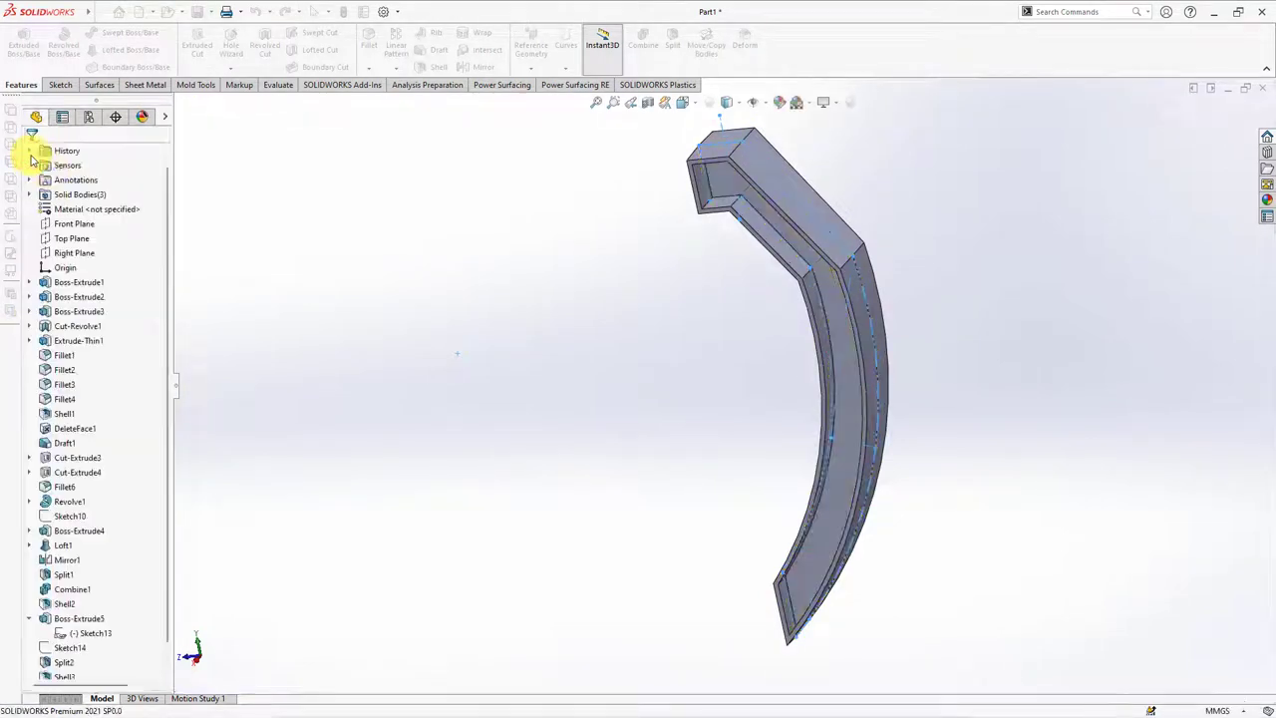
mouse_move(495, 370)
middle_down()
mouse_move(564, 392)
mouse_move(513, 377)
middle_up()
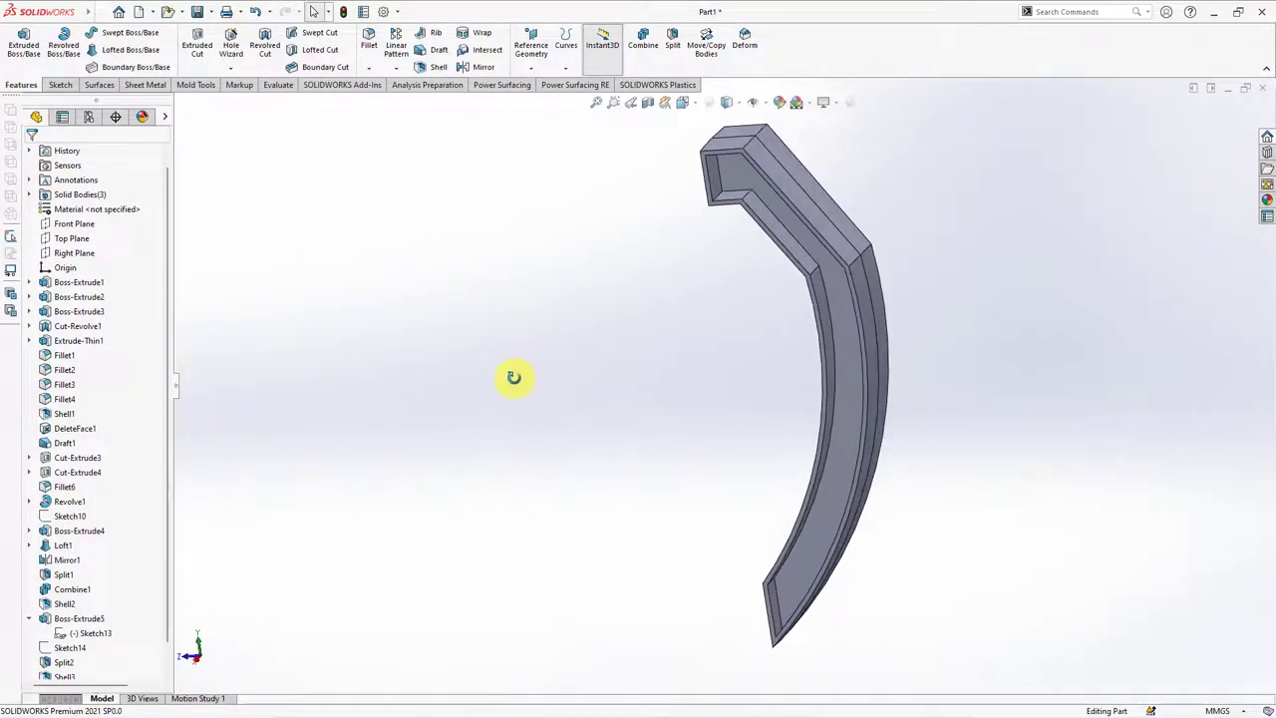
Step: Draft six handle faces by 1° from a chosen neutral face
click(428, 50)
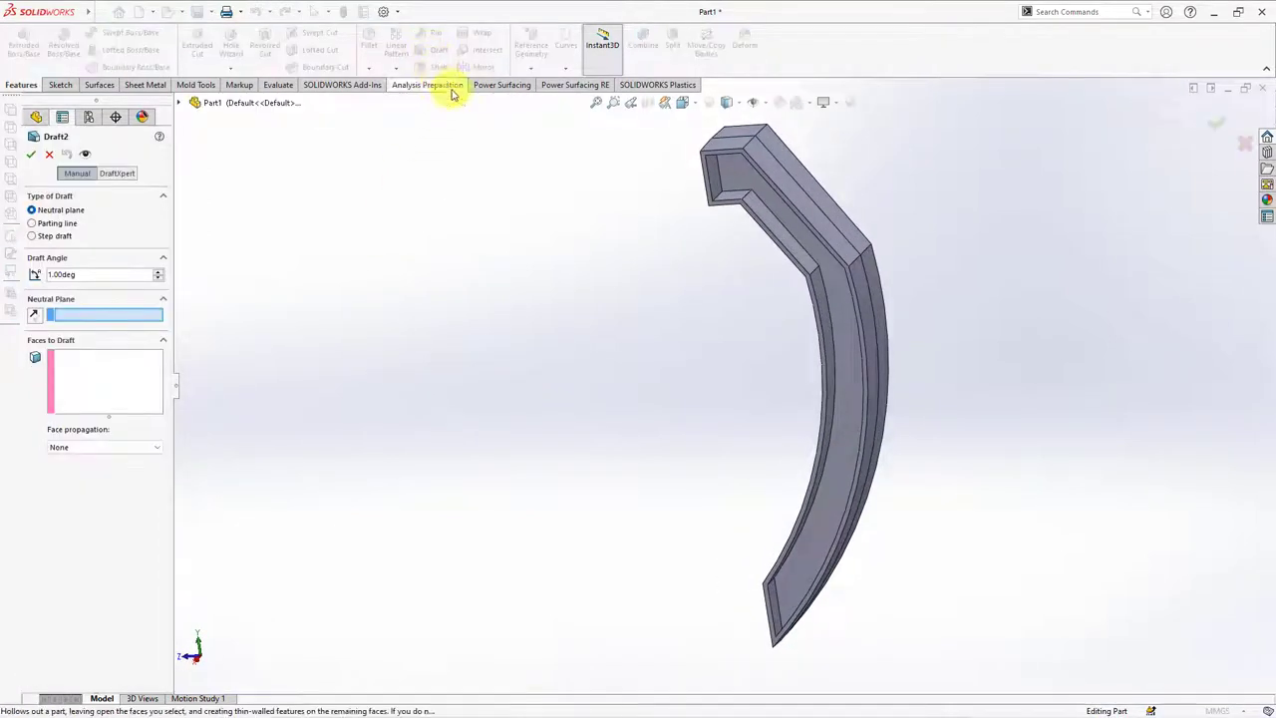
scroll(749, 256, down, 3)
click(765, 228)
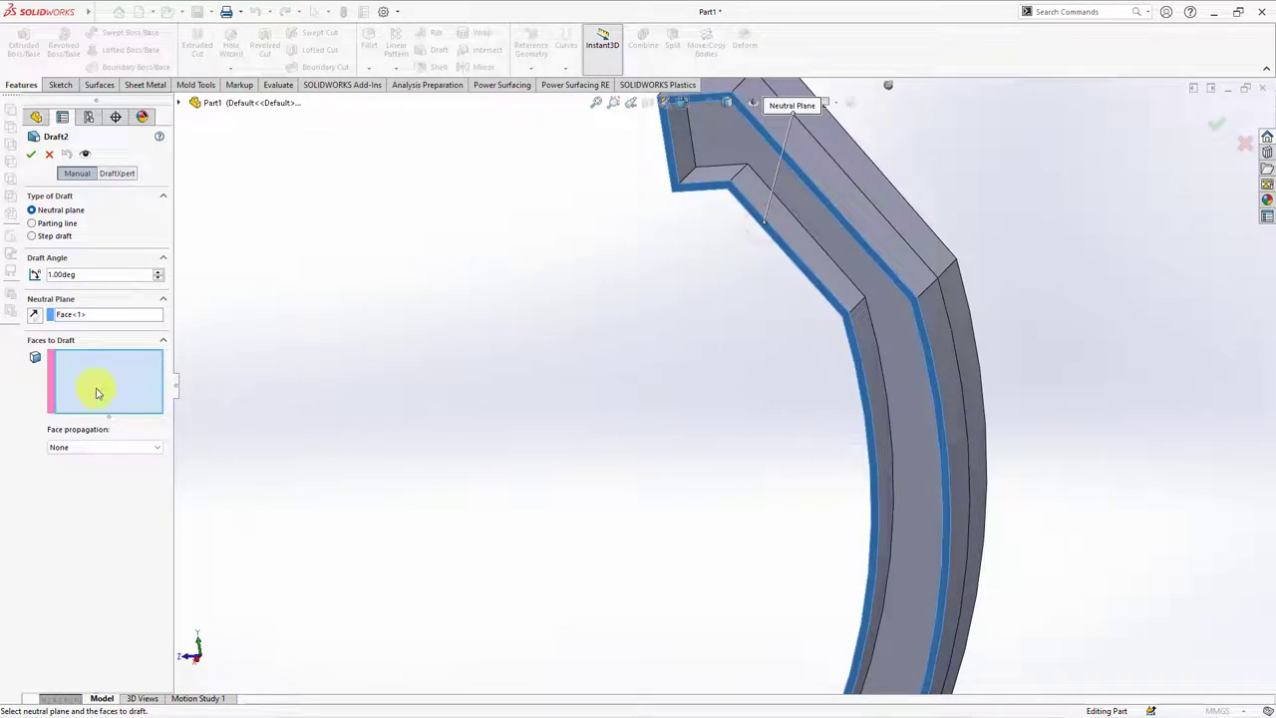
click(743, 194)
click(798, 260)
click(871, 345)
middle_drag(871, 345, 848, 243)
click(714, 223)
click(819, 299)
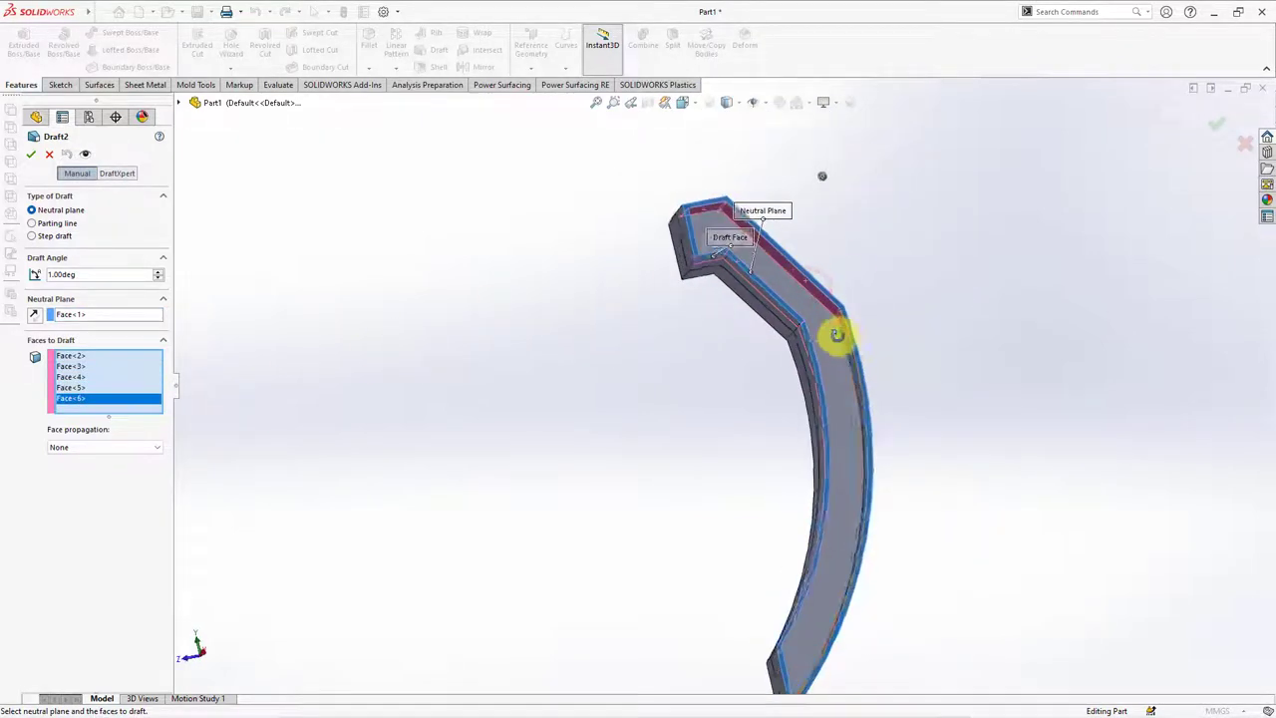
click(846, 354)
middle_drag(814, 412, 773, 441)
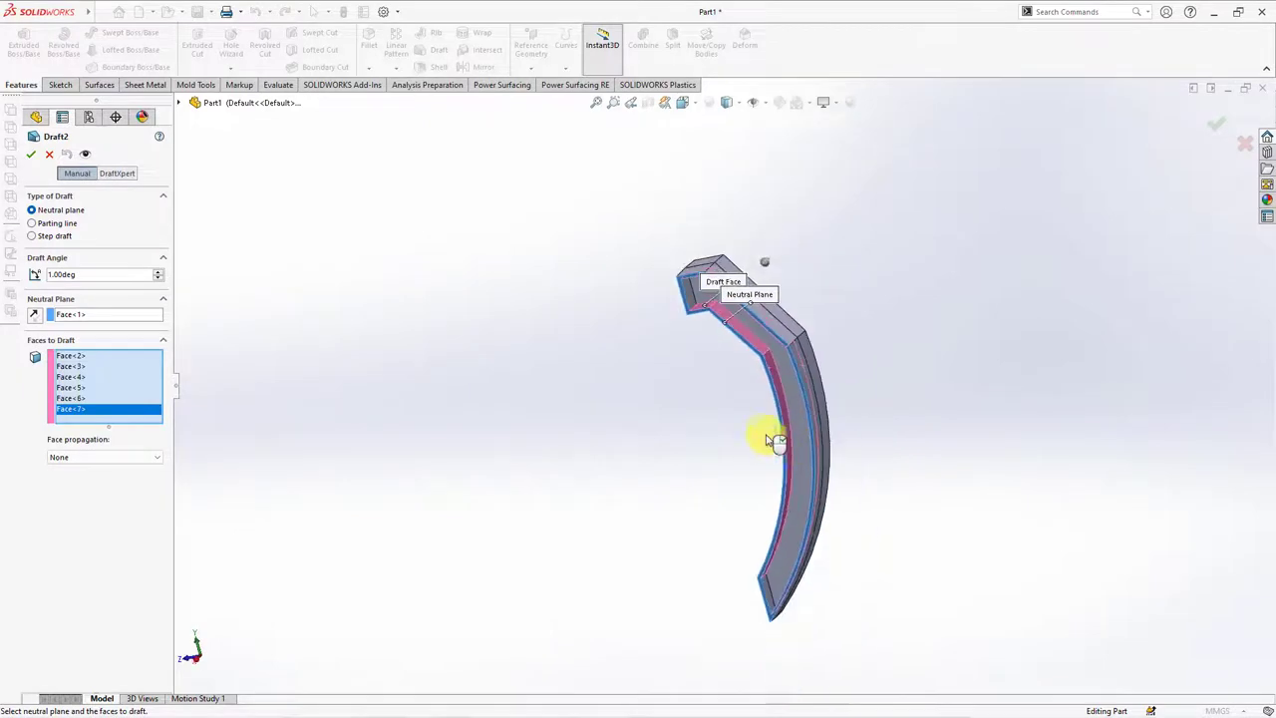
click(29, 152)
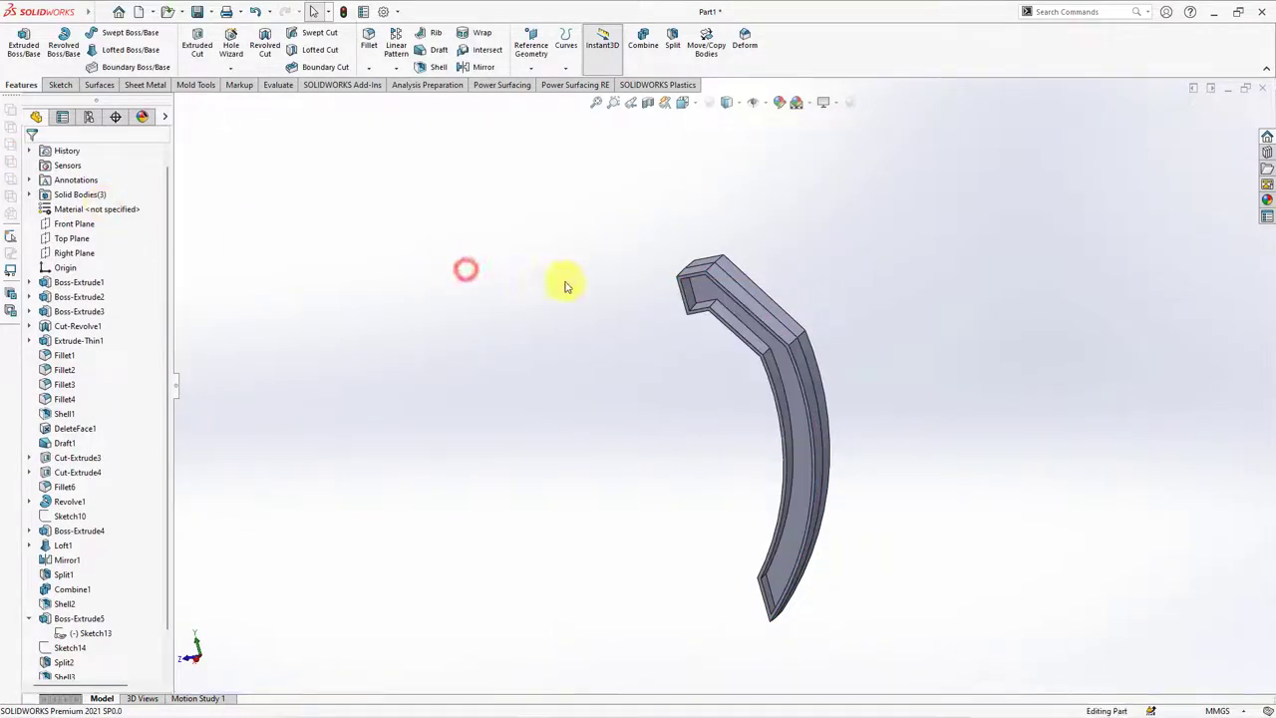
middle_drag(464, 269, 337, 203)
click(431, 55)
Step: Draft the remaining handle faces by 1° from another neutral face
scroll(822, 309, down, 5)
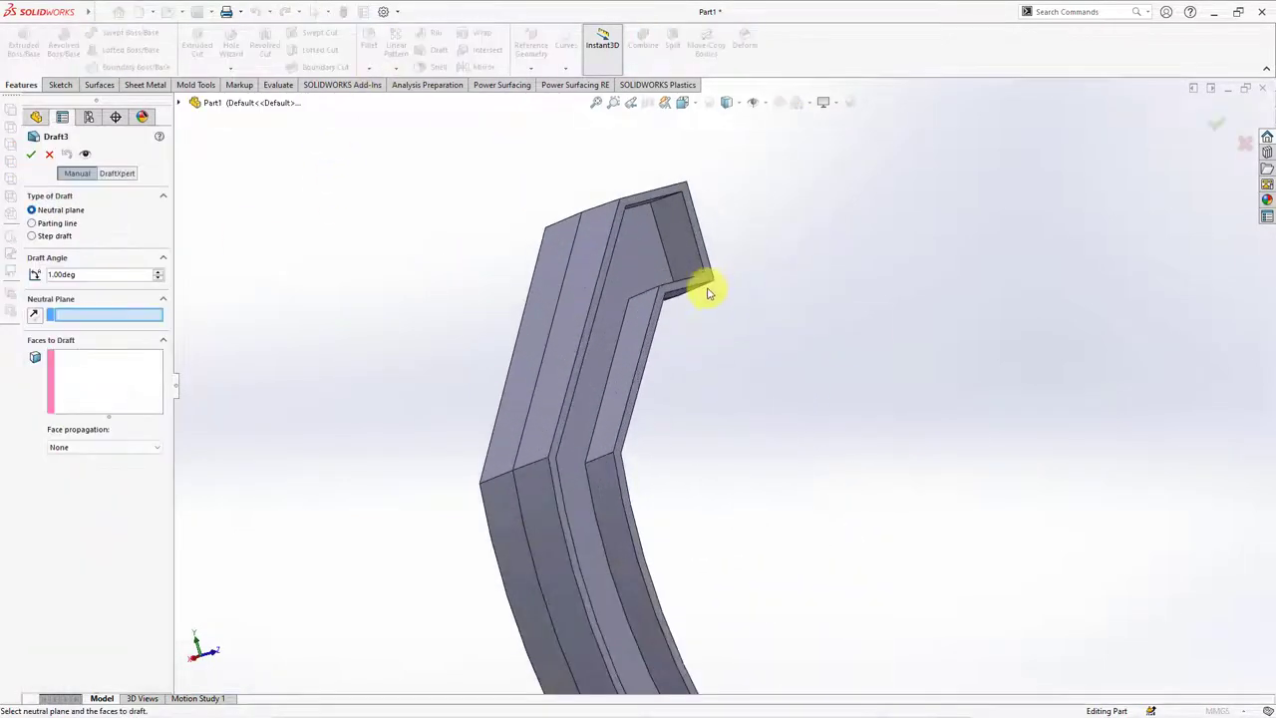
click(710, 282)
click(683, 254)
mouse_move(683, 254)
middle_down()
mouse_move(649, 193)
mouse_move(621, 228)
middle_up()
click(535, 328)
click(436, 450)
mouse_move(436, 450)
middle_down()
mouse_move(578, 447)
mouse_move(649, 501)
middle_up()
click(660, 337)
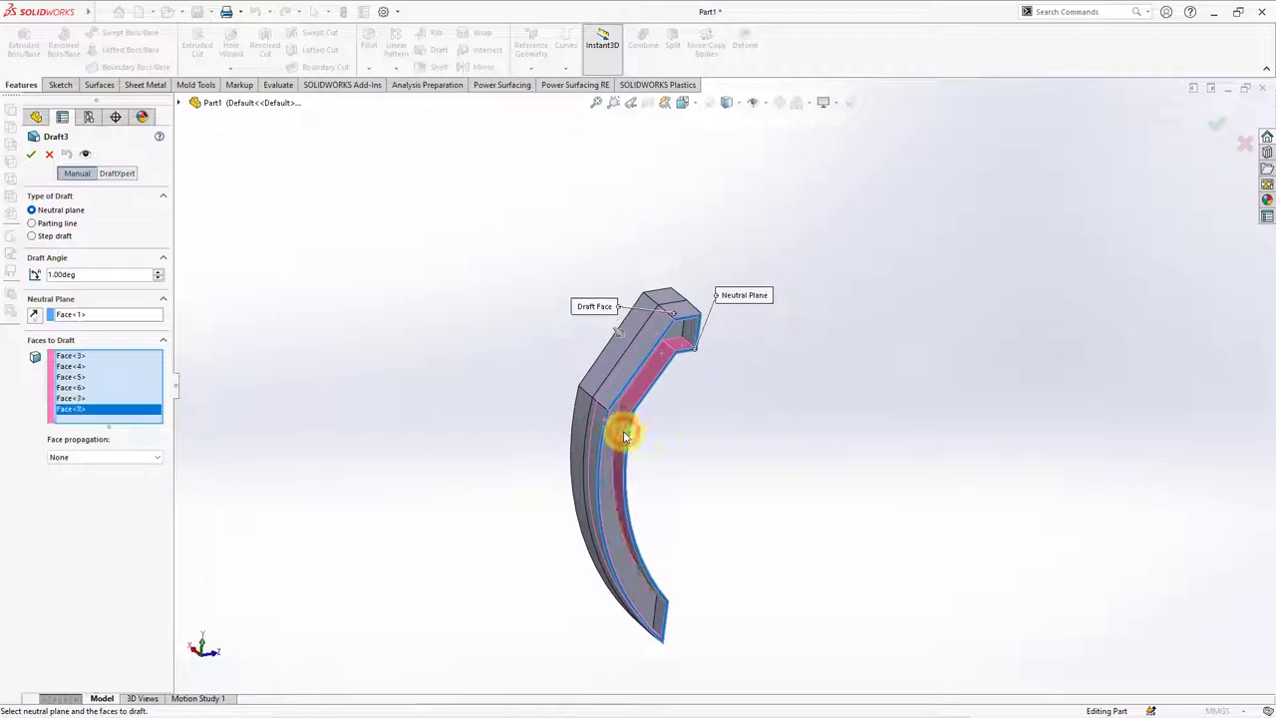
key(Return)
mouse_move(618, 427)
middle_down()
mouse_move(697, 433)
mouse_move(794, 384)
mouse_move(911, 455)
mouse_move(823, 414)
middle_up()
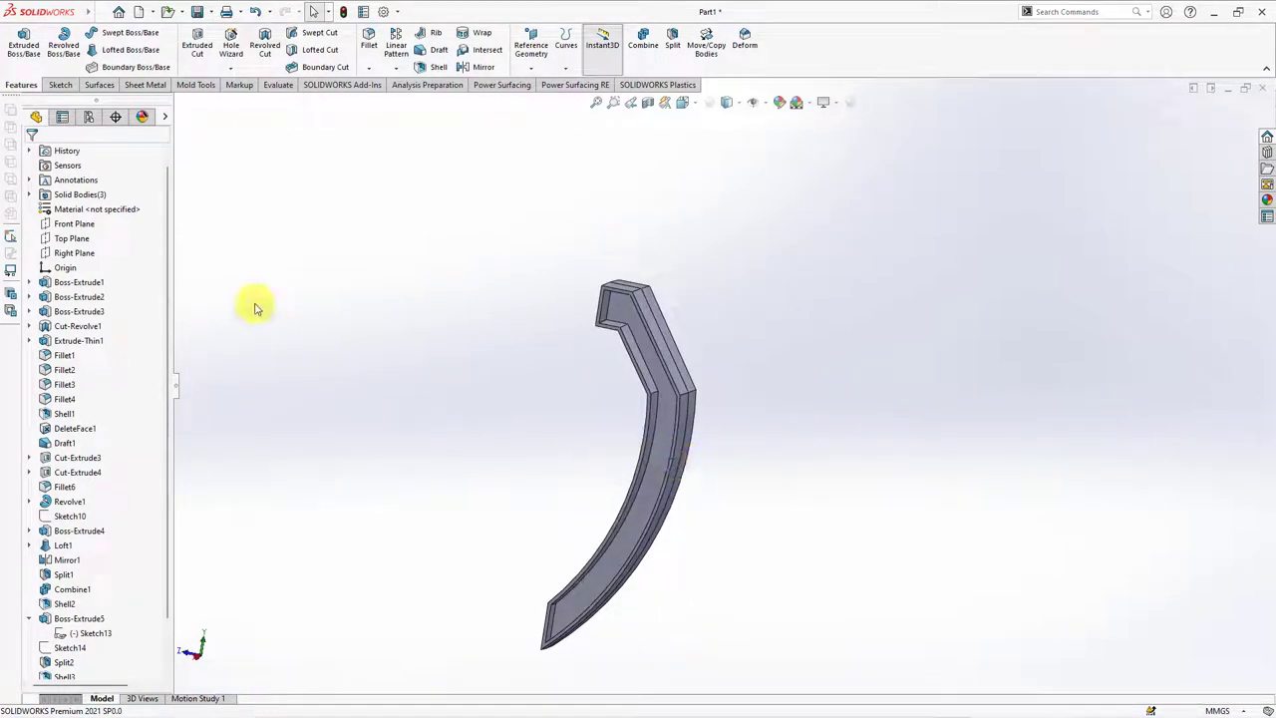
Step: Show the hidden Fillet6 mug body again from the Solid Bodies folder
click(31, 194)
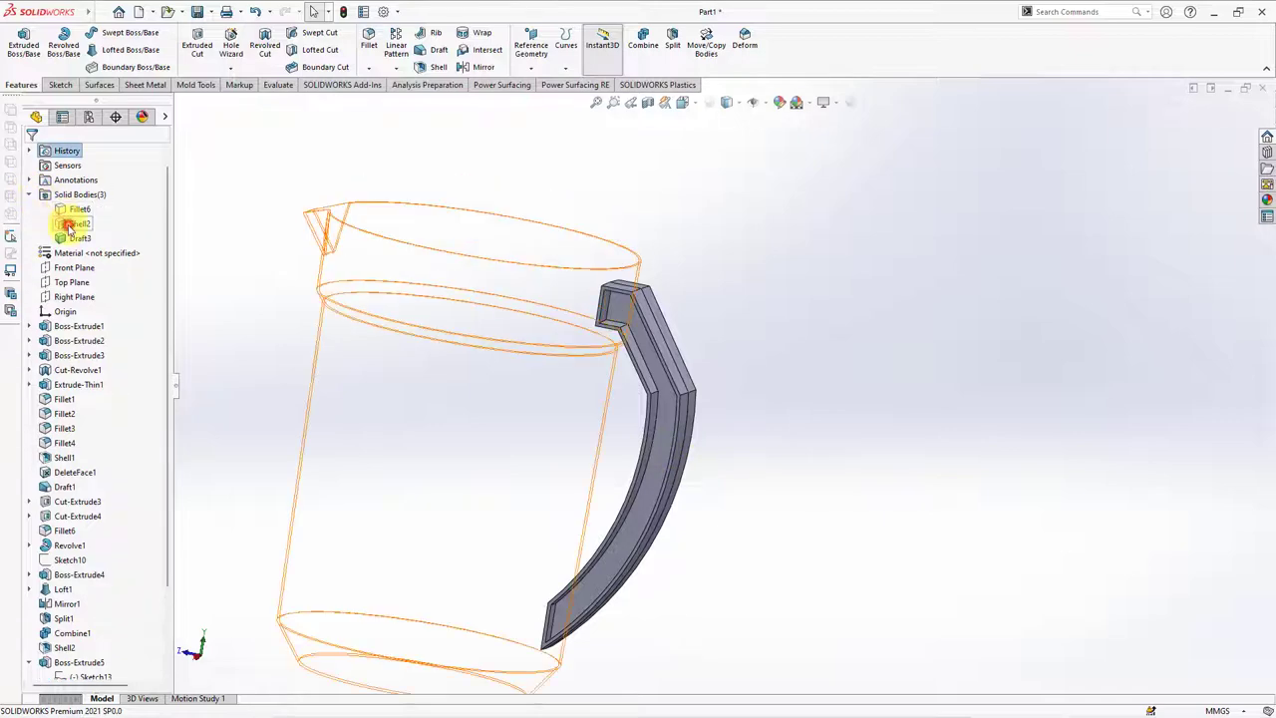
click(58, 212)
click(77, 199)
middle_drag(335, 256, 512, 321)
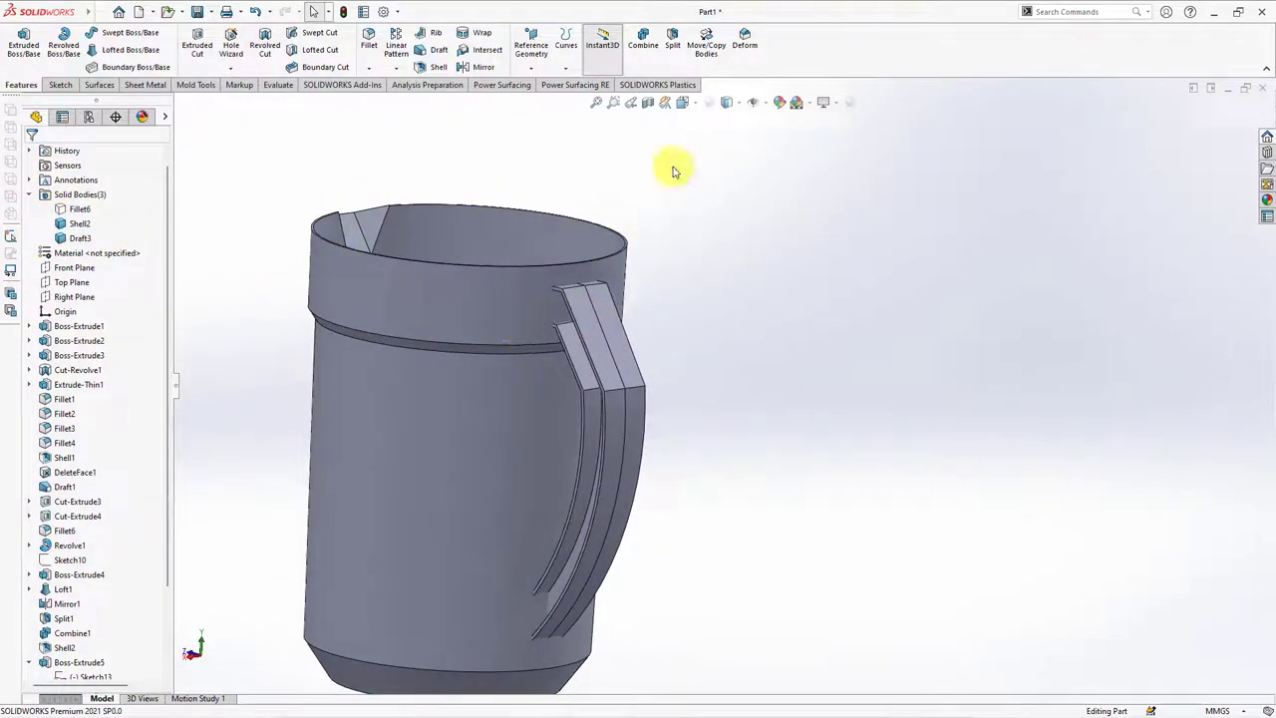
Step: Split the handle at the mug's top band and side faces, keeping bodies 1, 2 and 4
click(674, 50)
mouse_move(706, 193)
middle_down()
mouse_move(794, 305)
mouse_move(605, 305)
middle_up()
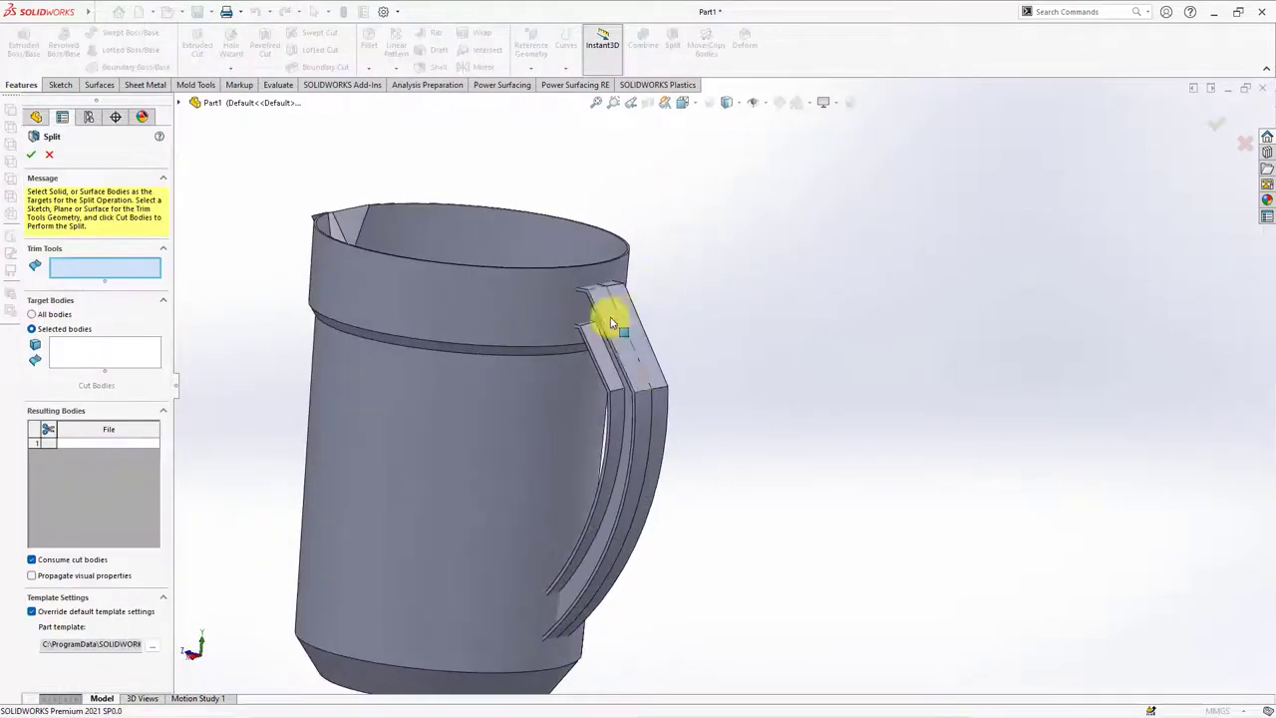
click(543, 324)
click(527, 448)
click(97, 356)
click(627, 478)
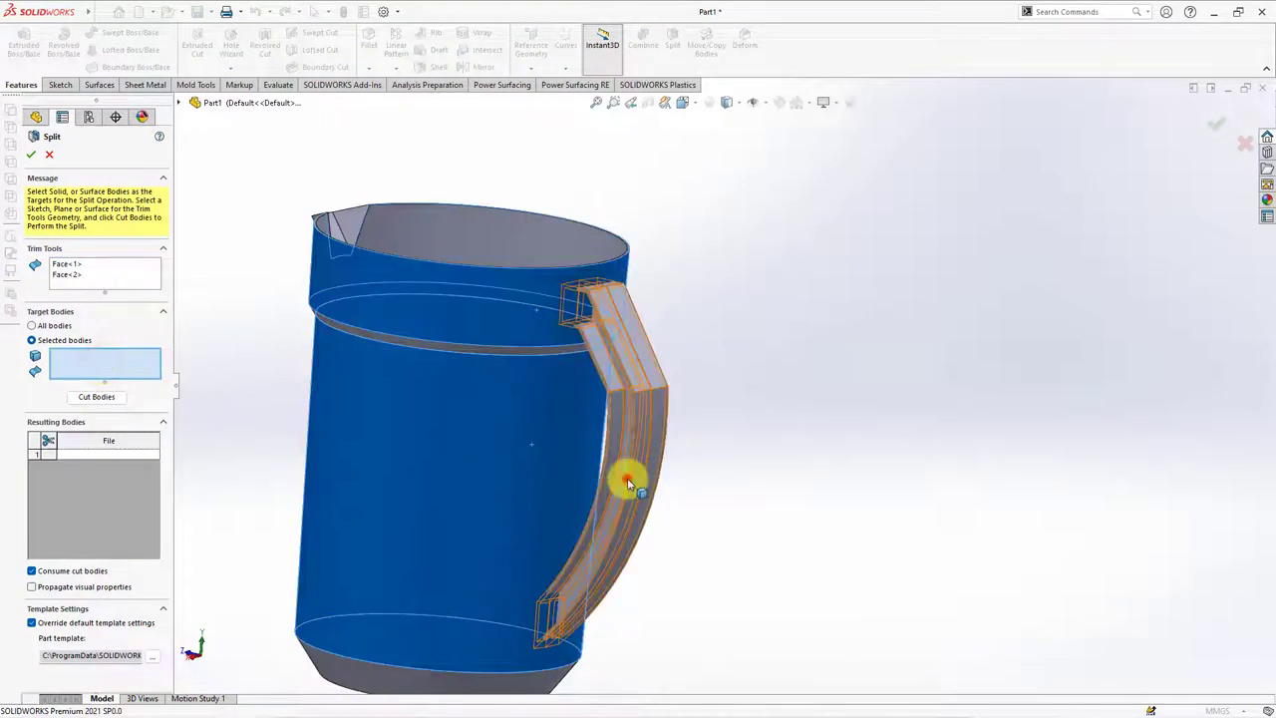
click(97, 396)
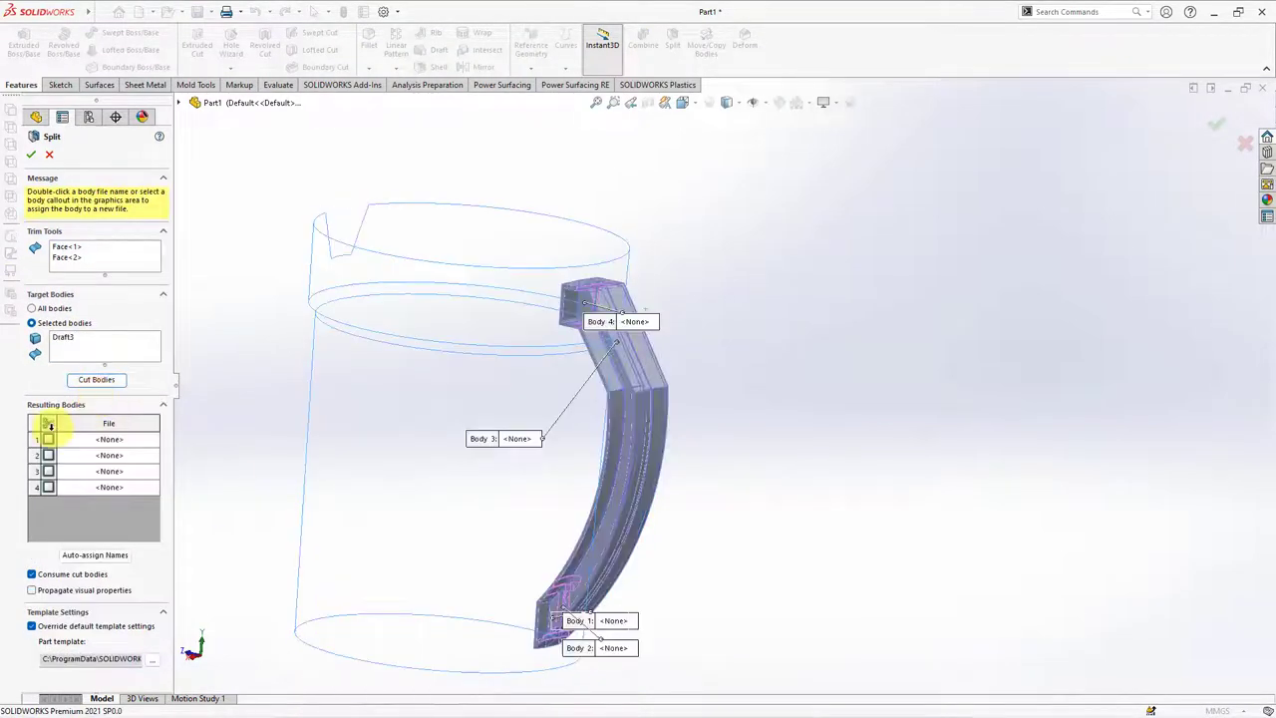
click(48, 426)
click(638, 442)
middle_drag(638, 441, 664, 477)
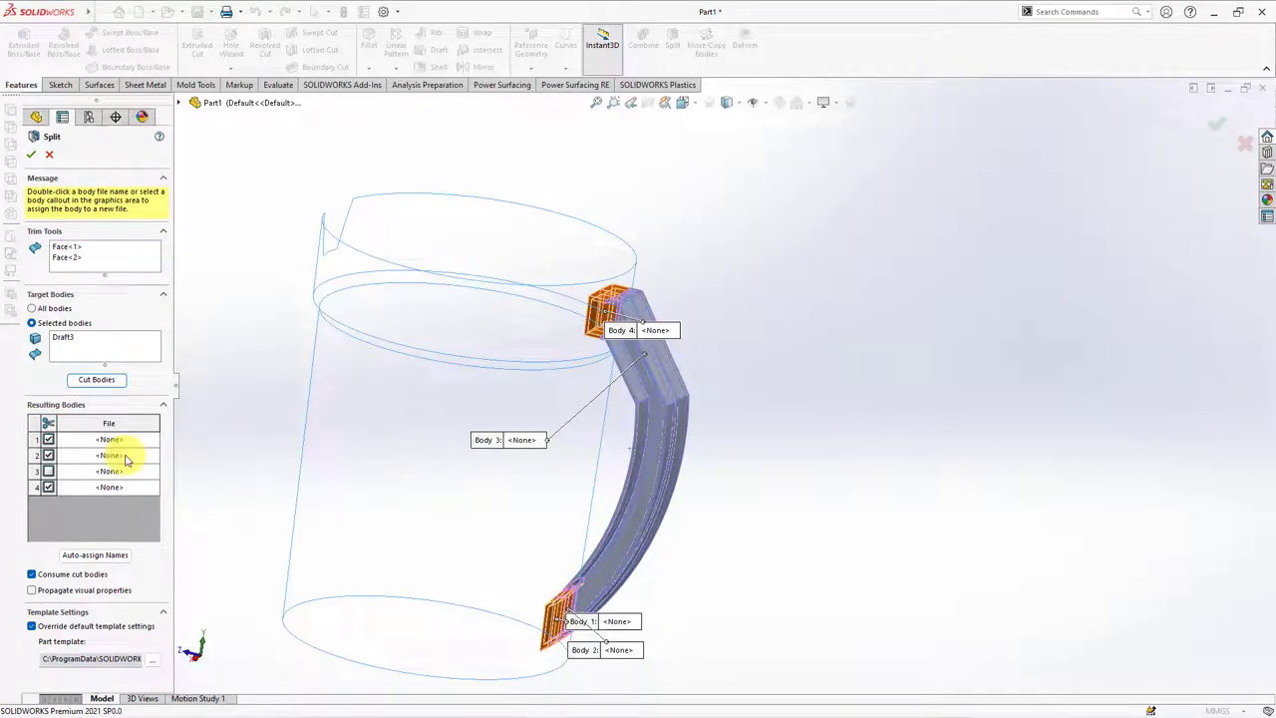
click(32, 157)
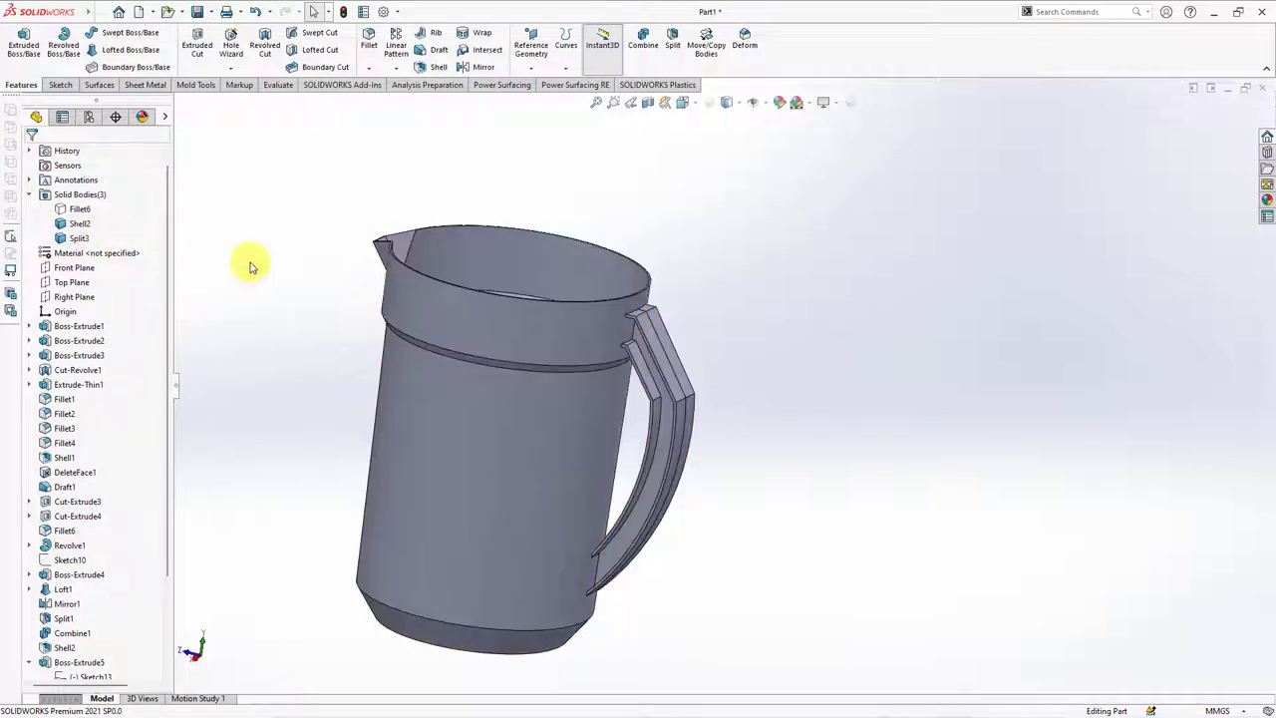
Step: Combine the jug shell and the trimmed handle piece into one body
click(647, 52)
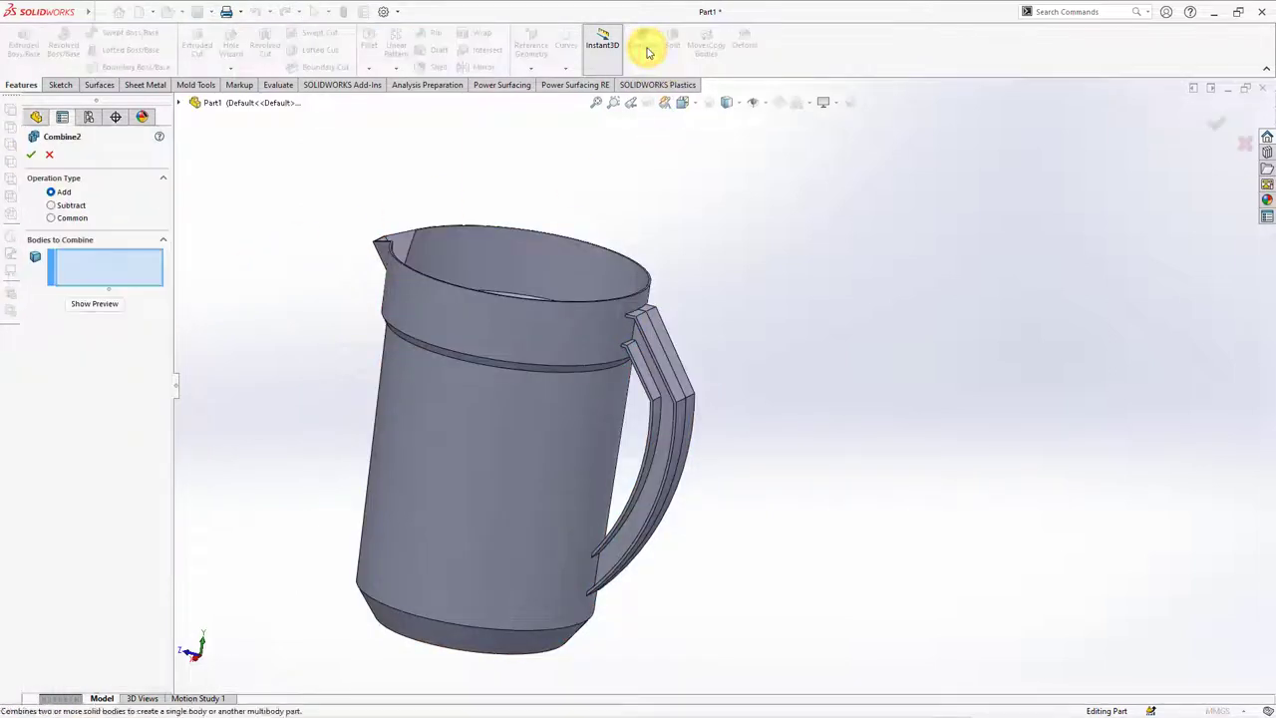
click(561, 317)
click(675, 359)
click(107, 307)
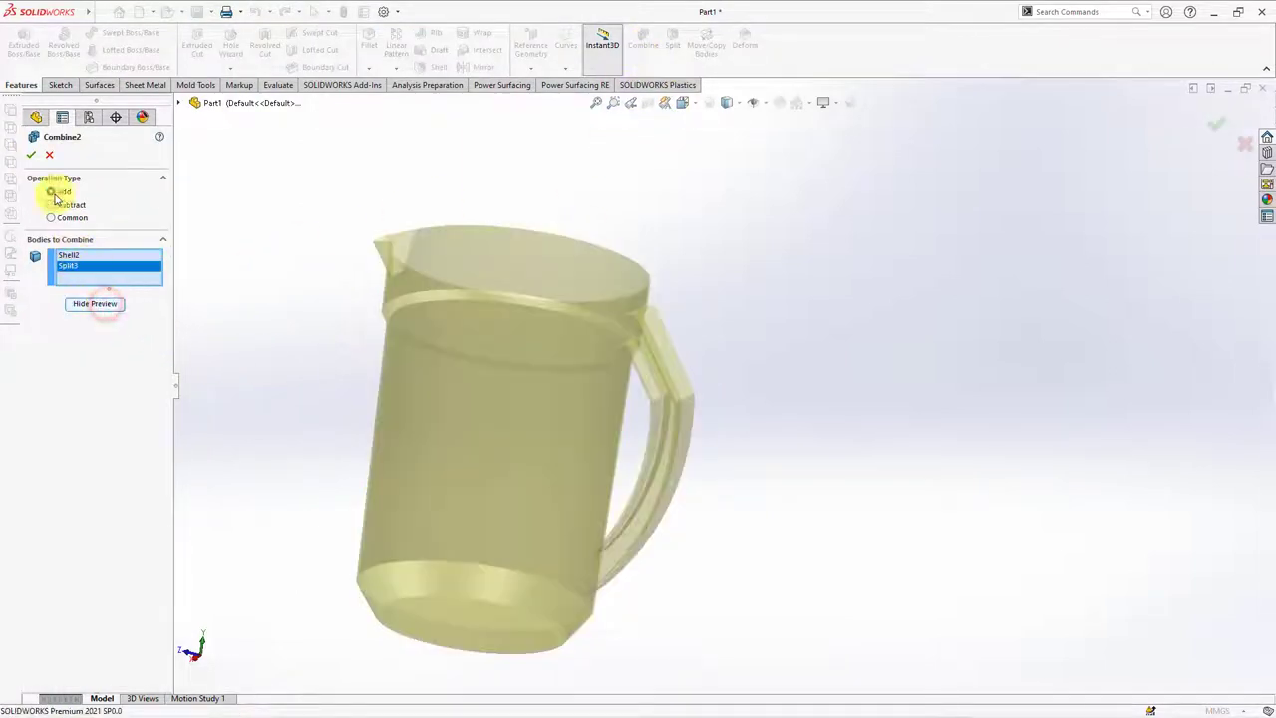
click(29, 155)
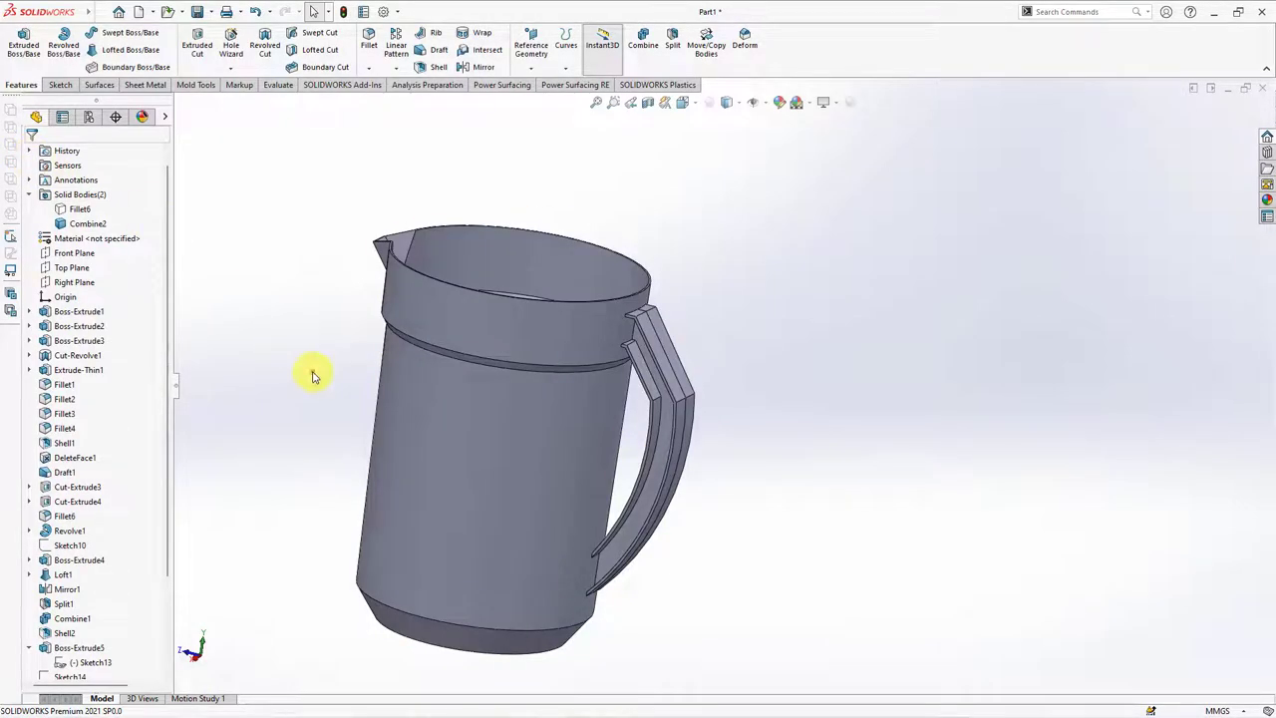
middle_drag(312, 376, 370, 270)
Step: Sketch a 107 mm circle centred on the origin on the jug's bottom face
click(512, 499)
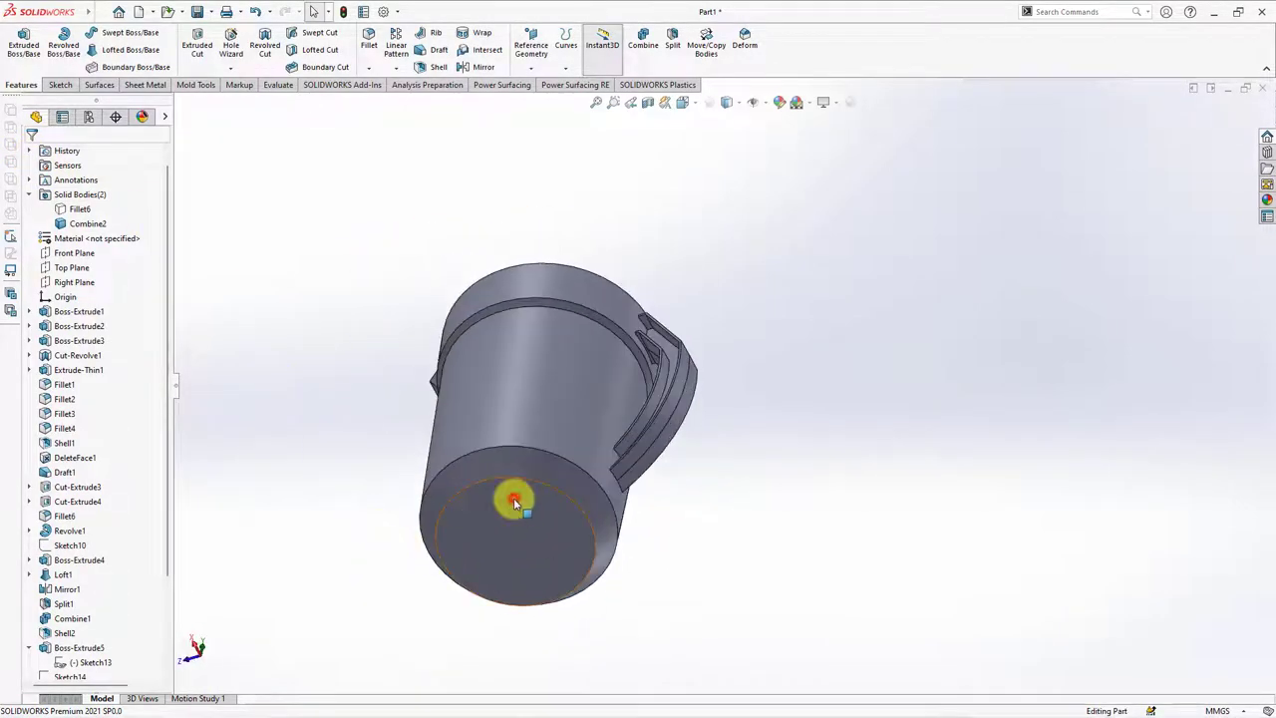
click(570, 464)
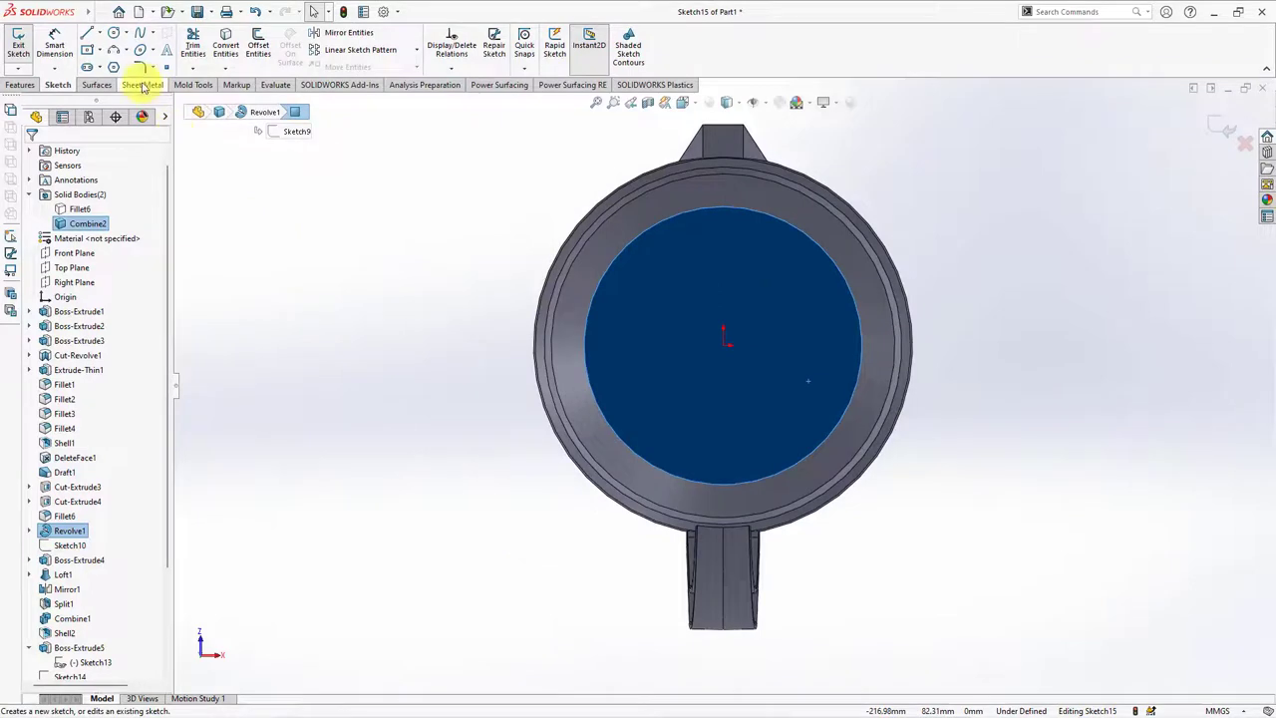
click(115, 37)
click(723, 340)
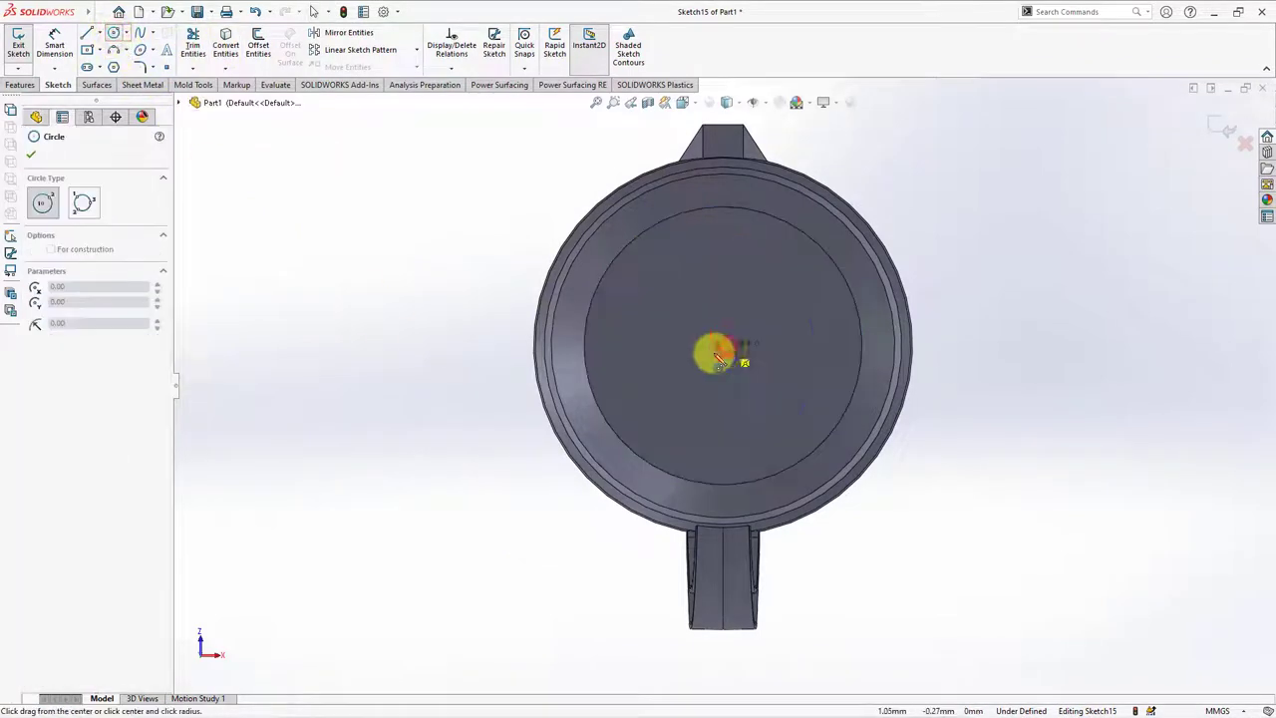
click(615, 408)
click(54, 45)
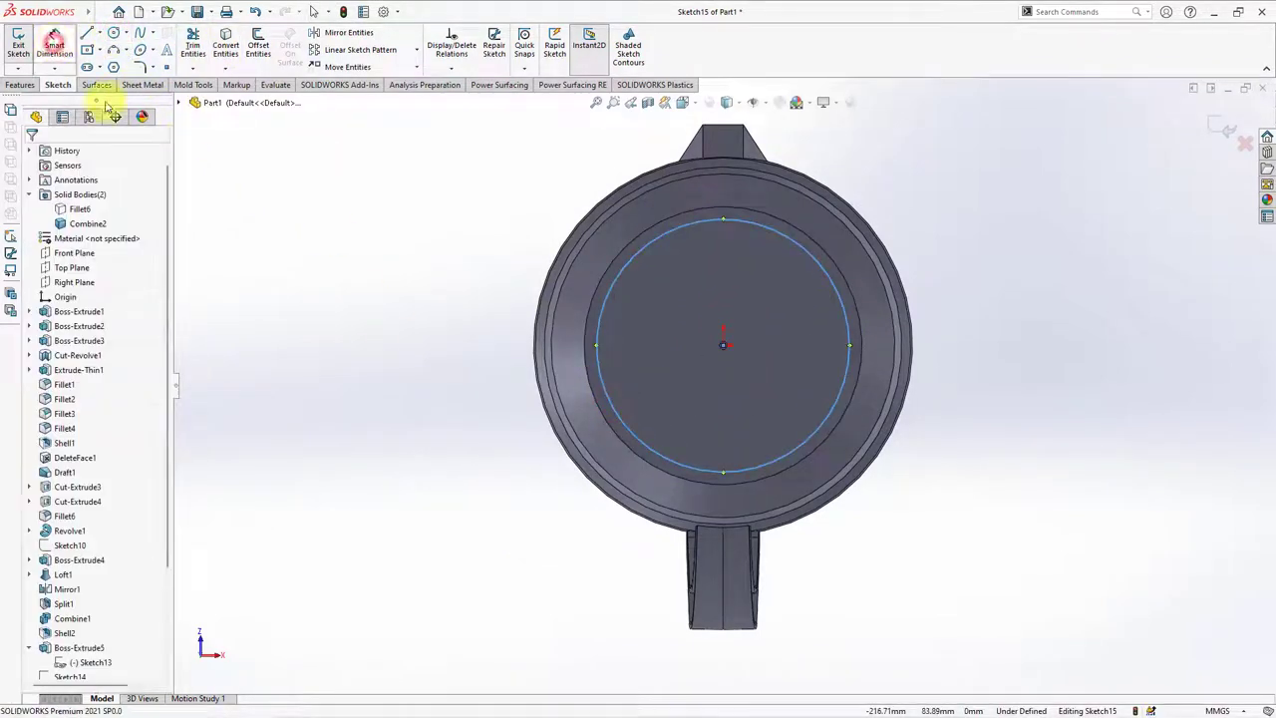
click(594, 328)
click(483, 361)
text(107)
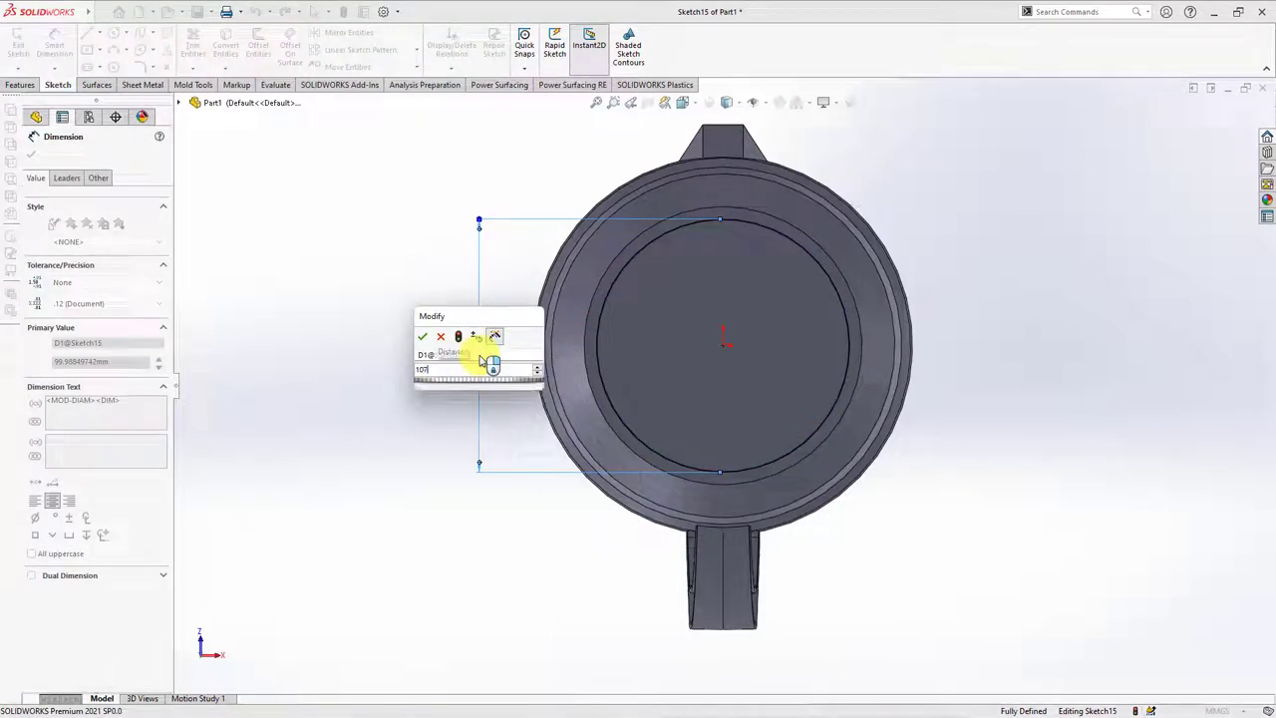
key(Return)
click(31, 154)
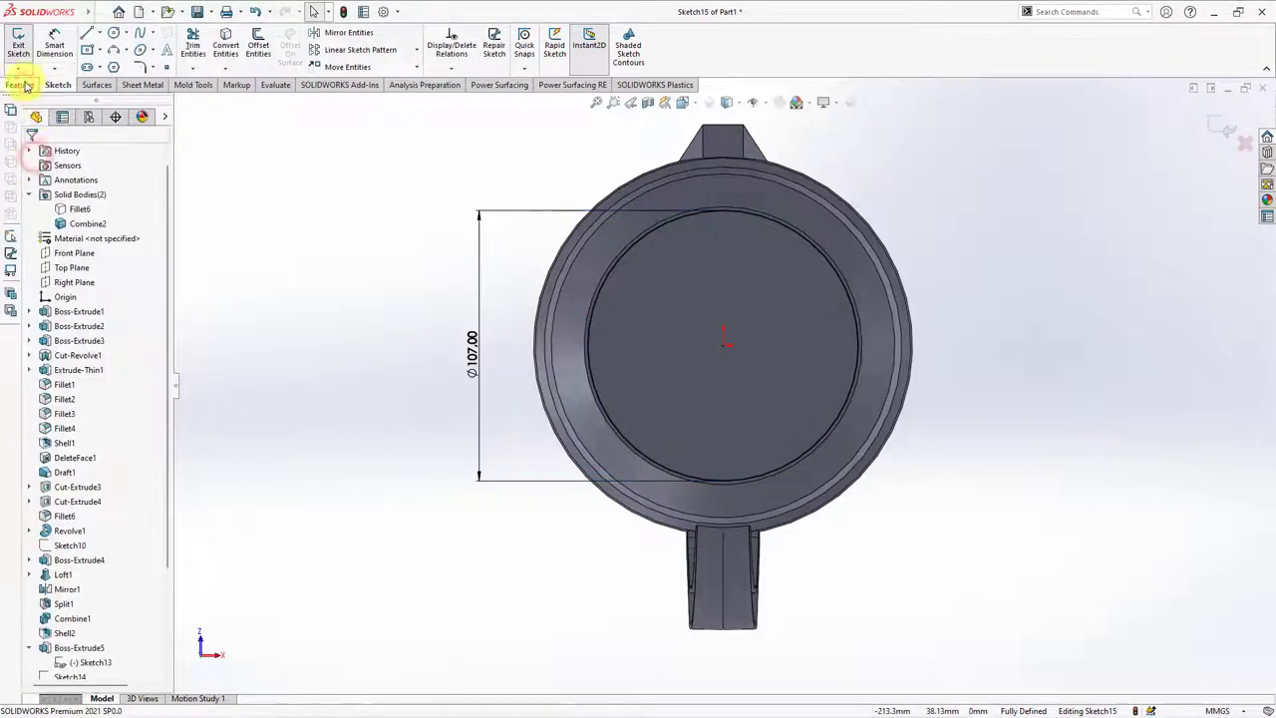
Step: Extrude the circle 1.5 mm as a 1.8 mm inward thin ring with 1° draft
click(20, 84)
click(22, 45)
middle_drag(387, 361, 389, 347)
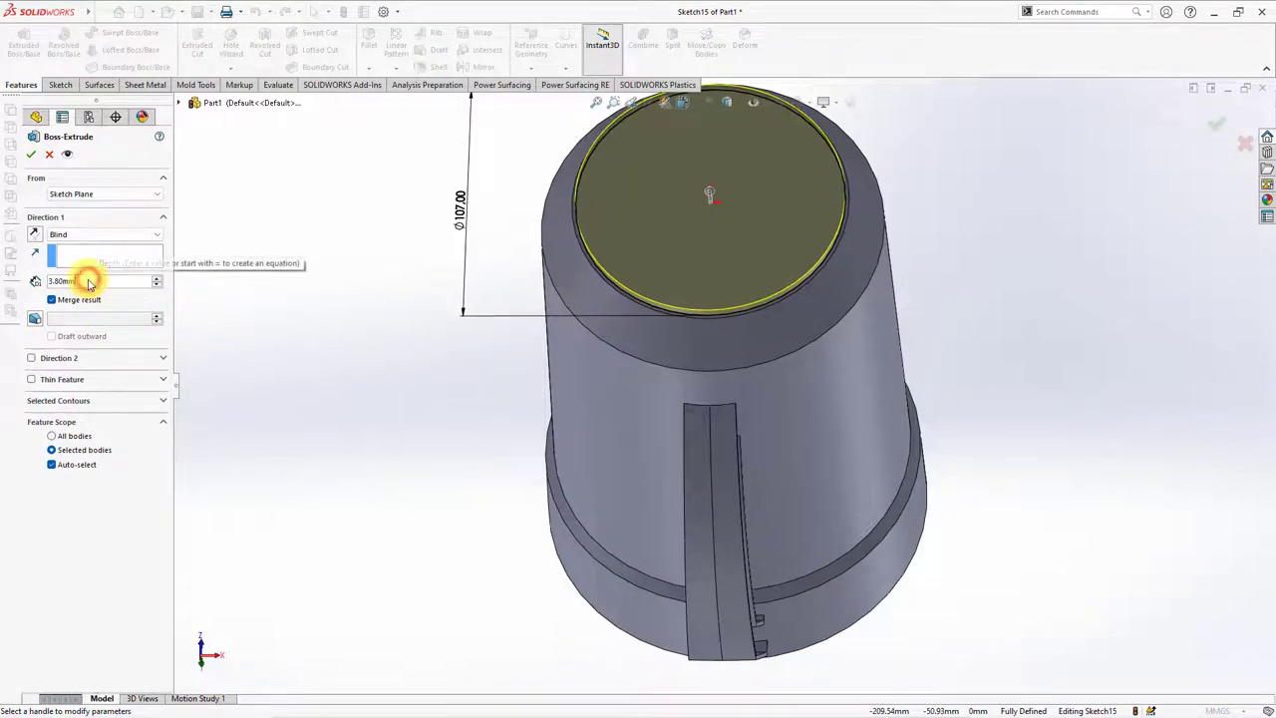
text(.5)
key(Tab)
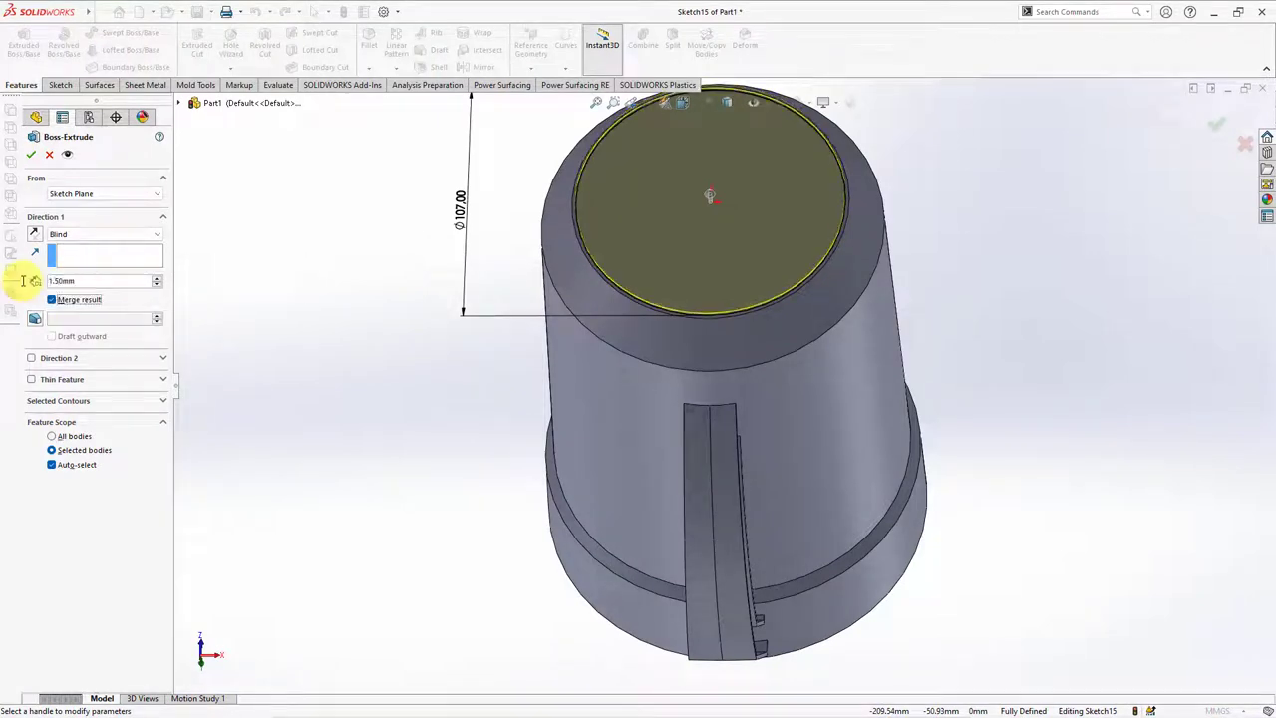
click(32, 378)
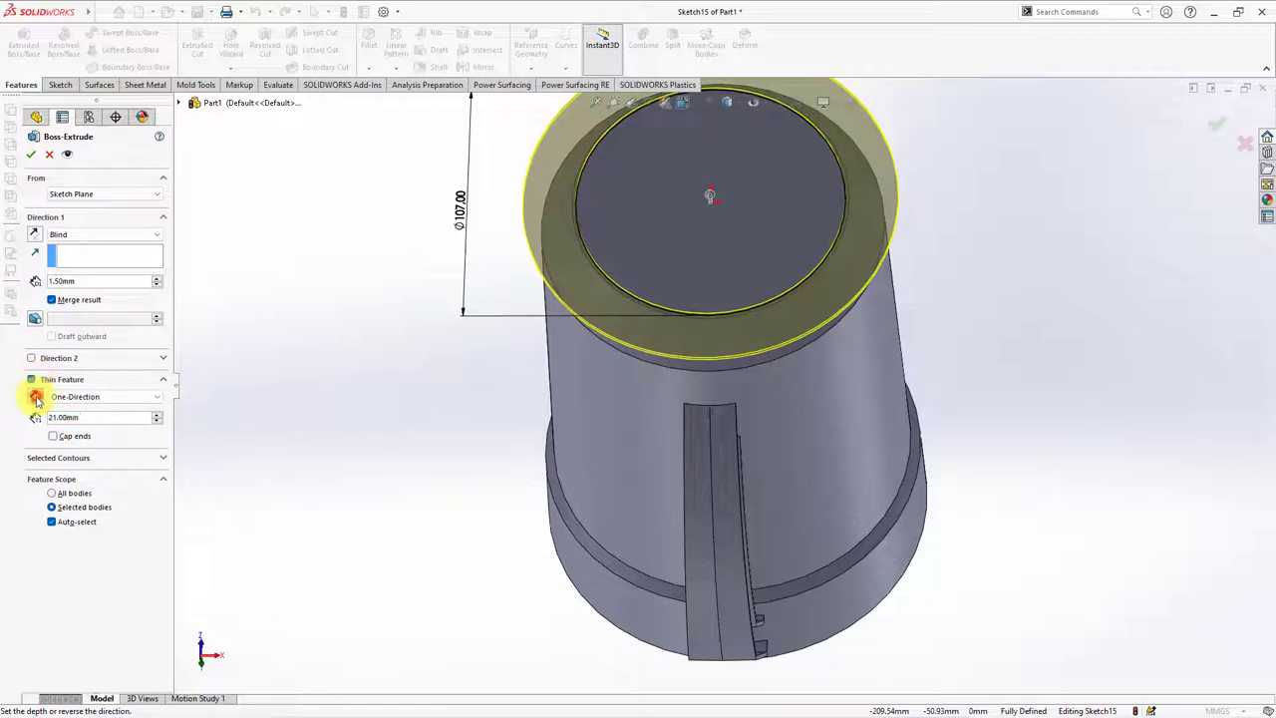
click(35, 396)
click(70, 417)
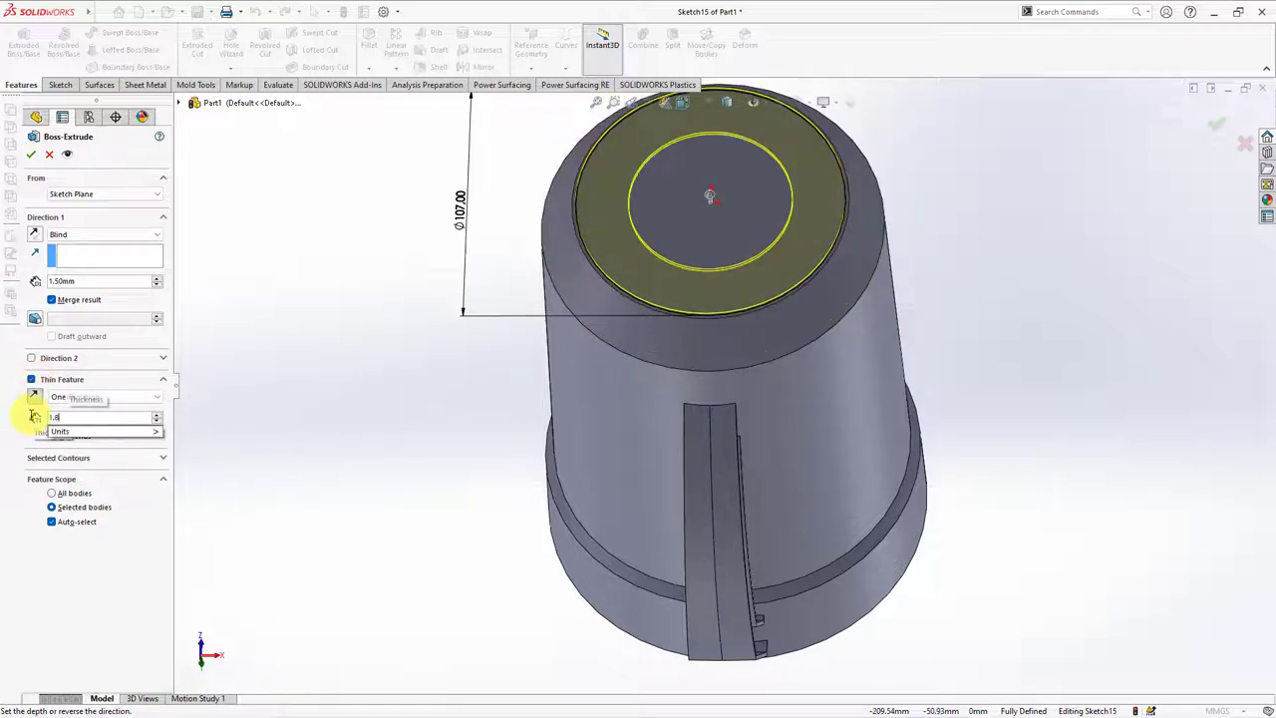
key(Return)
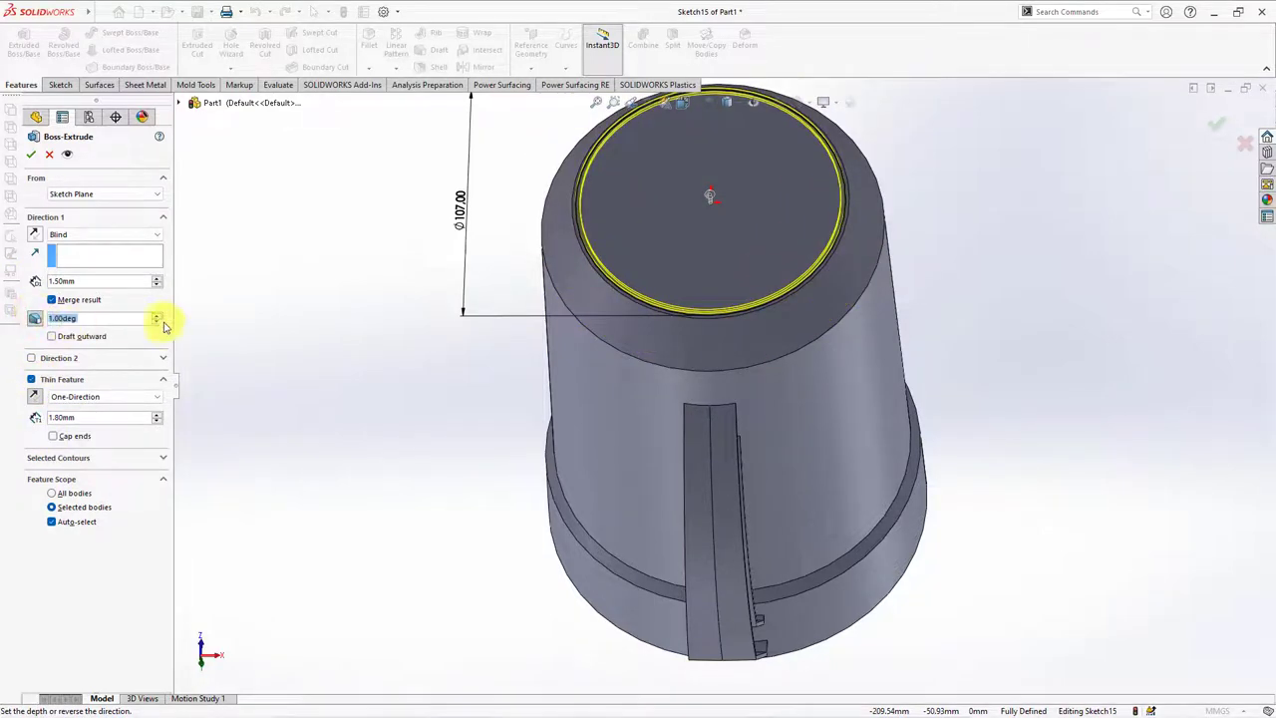
click(32, 157)
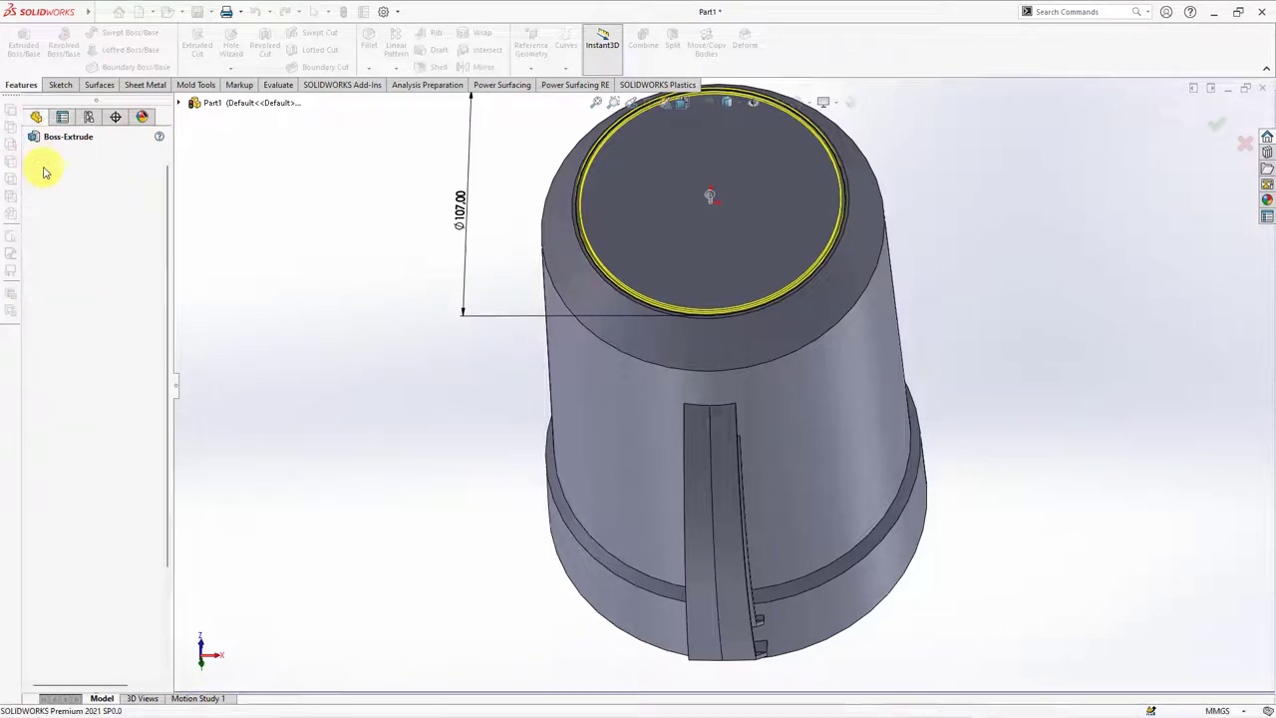
Step: Round the base ring's rim with a full round fillet across its two side faces and centre face
scroll(655, 248, down, 5)
click(369, 44)
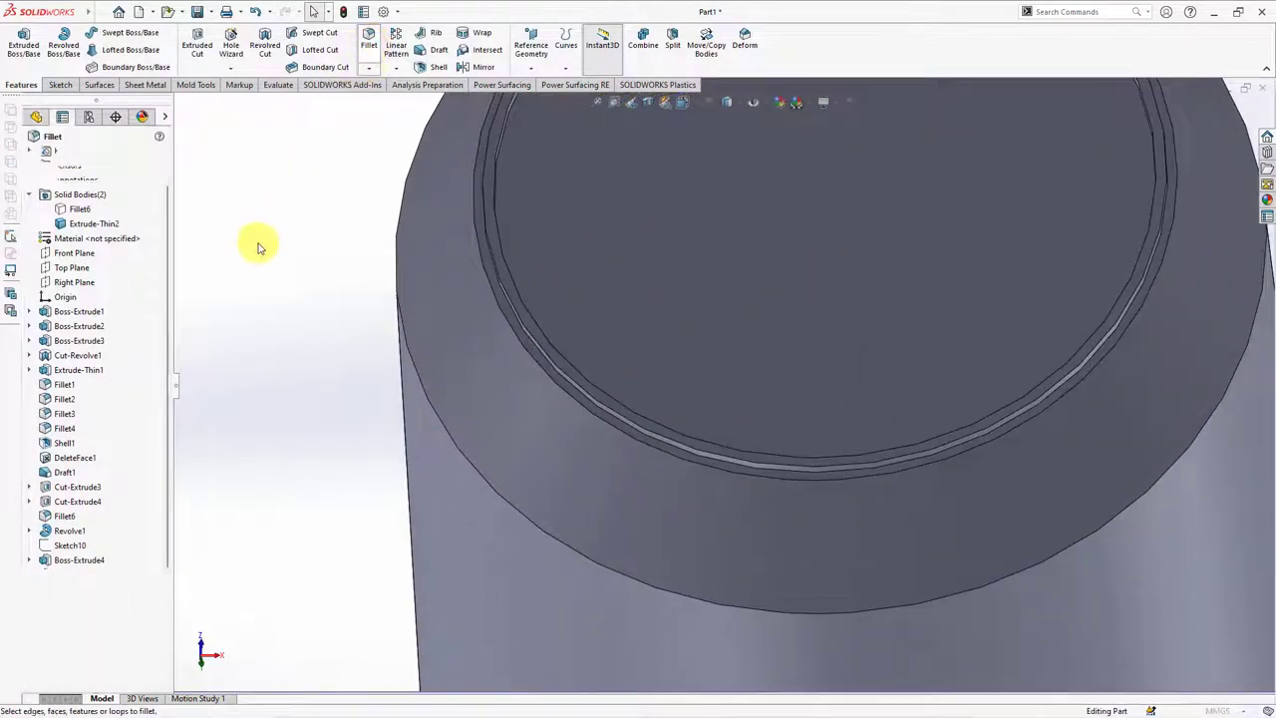
click(119, 217)
scroll(590, 402, down, 3)
scroll(588, 389, up, 2)
click(587, 362)
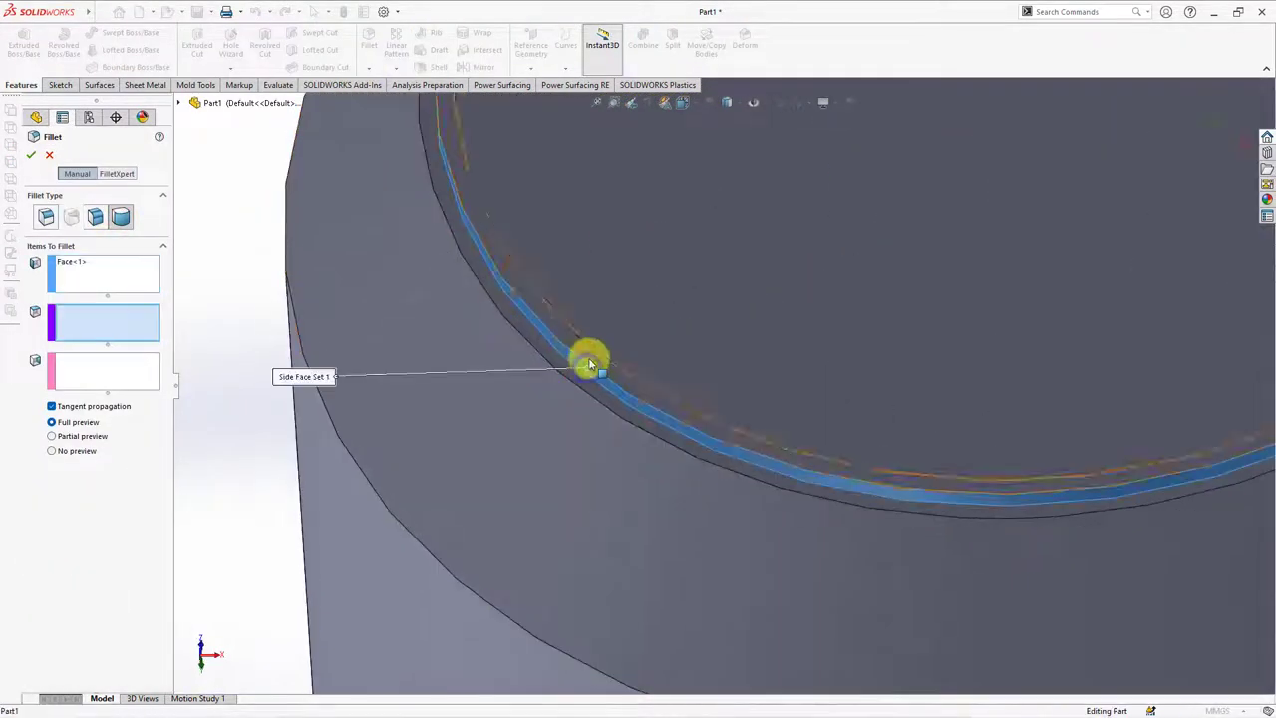
click(589, 360)
middle_drag(589, 359, 533, 413)
click(606, 371)
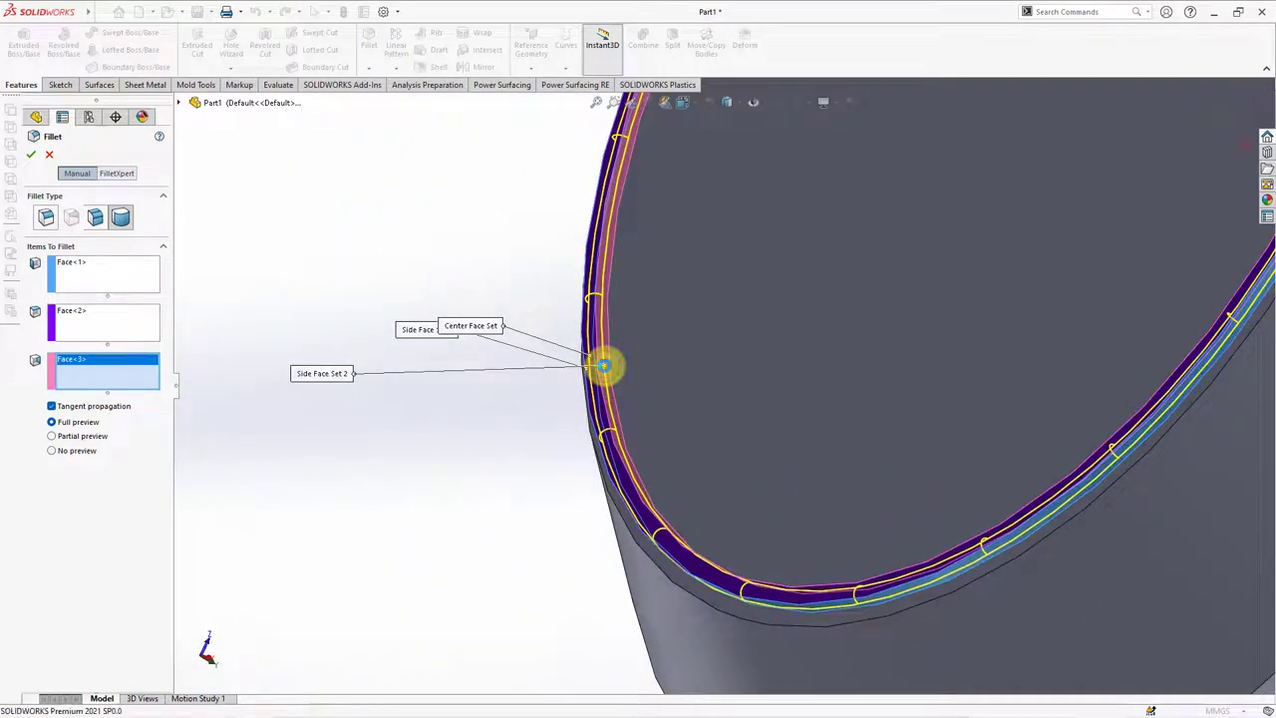
key(Return)
mouse_move(604, 365)
middle_down()
mouse_move(635, 412)
mouse_move(598, 379)
middle_up()
scroll(802, 523, down, 4)
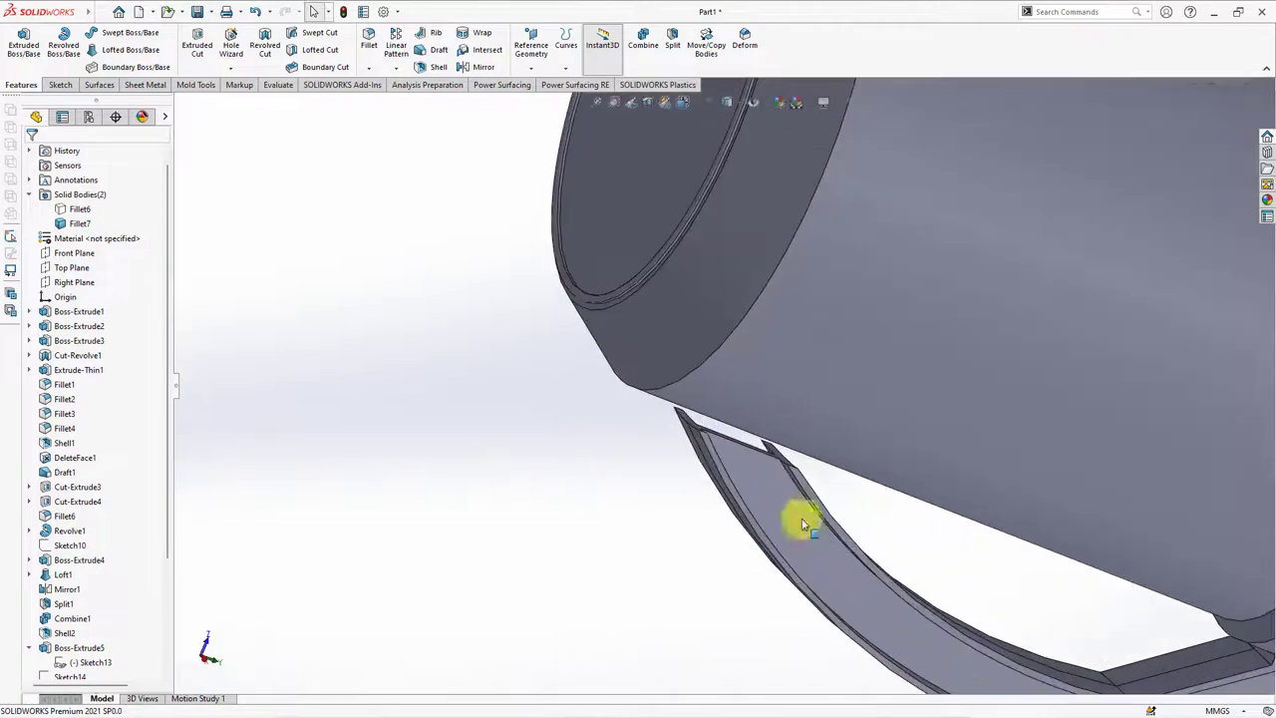
scroll(100, 646, down, 3)
Step: Edit Split3 so it no longer keeps body 2 of the handle split
click(50, 613)
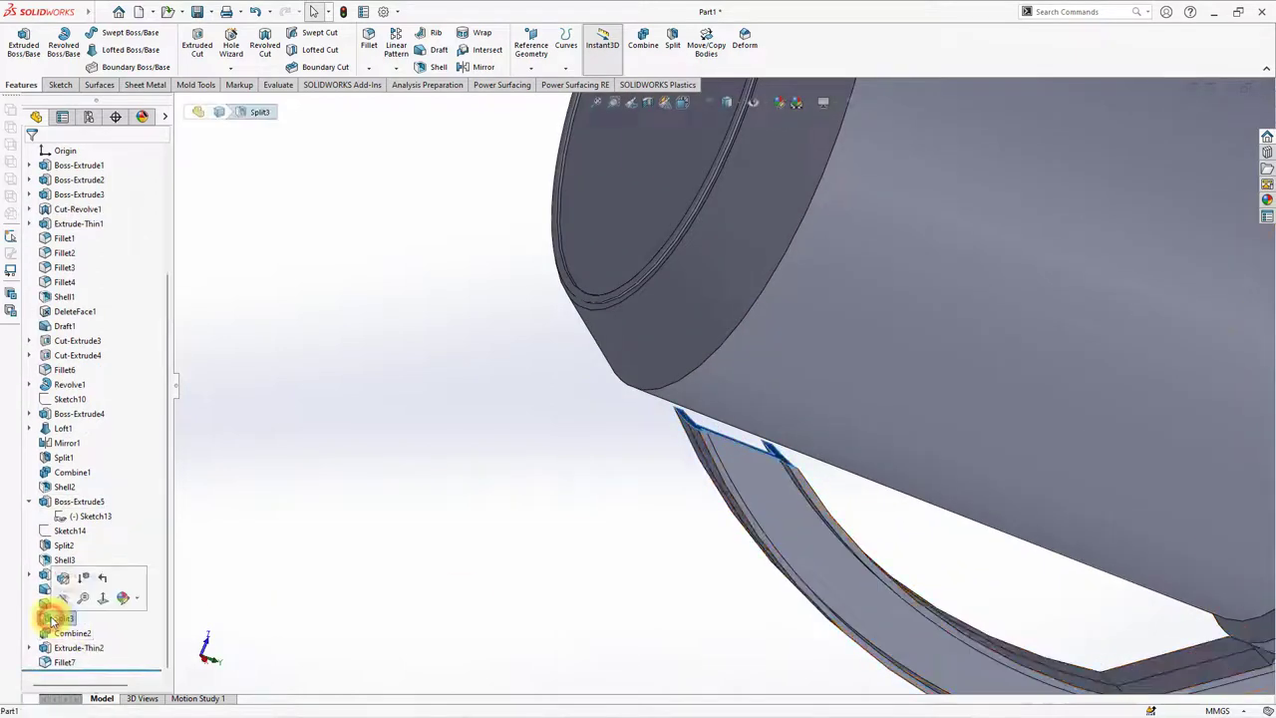
click(65, 588)
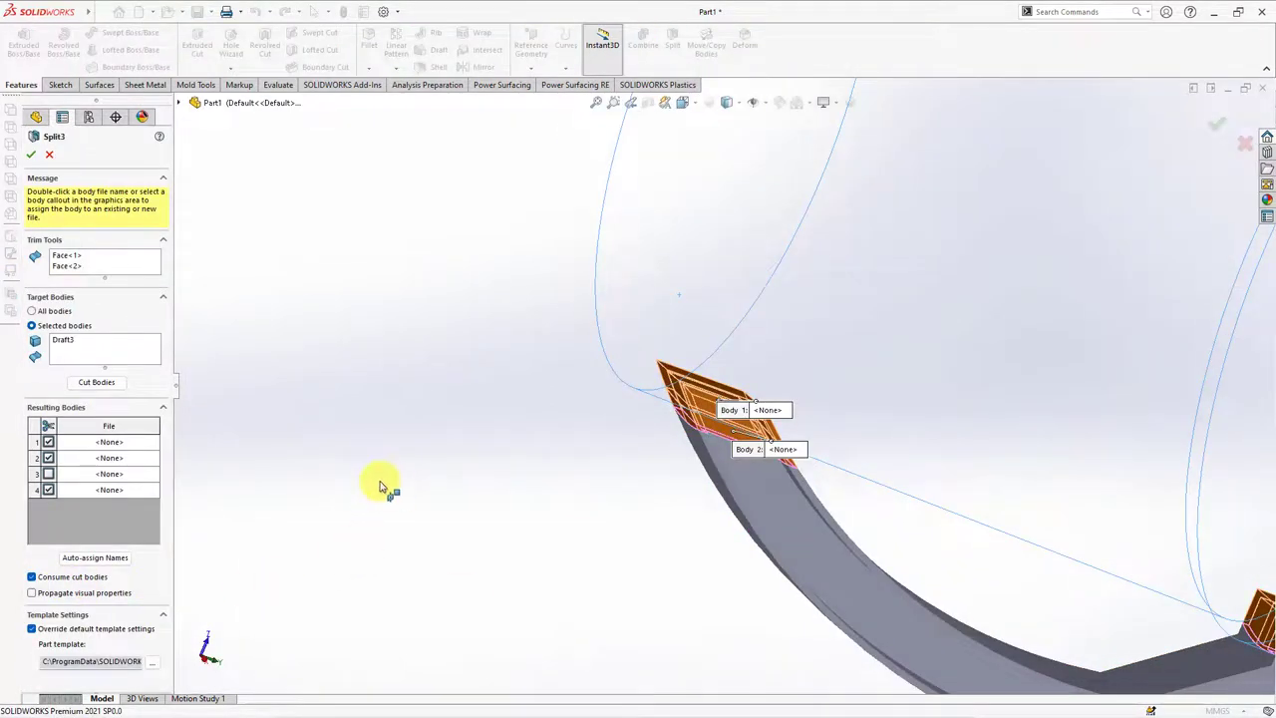
click(710, 429)
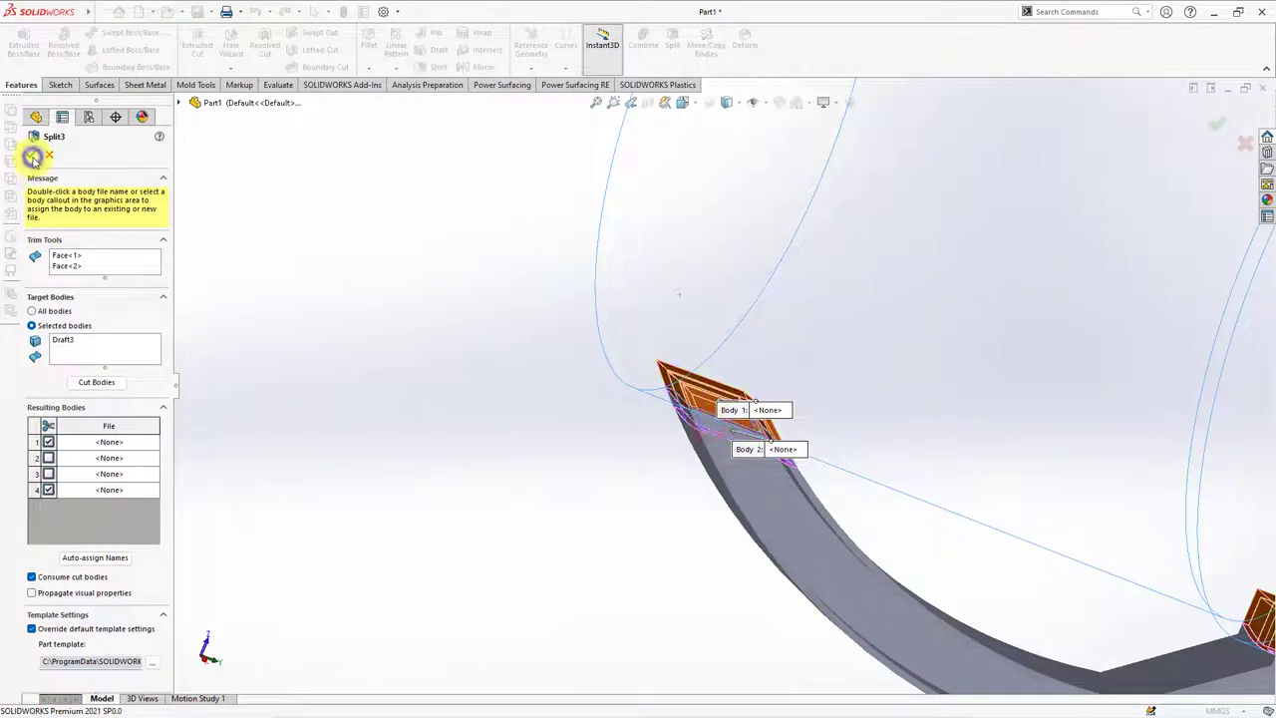
click(33, 156)
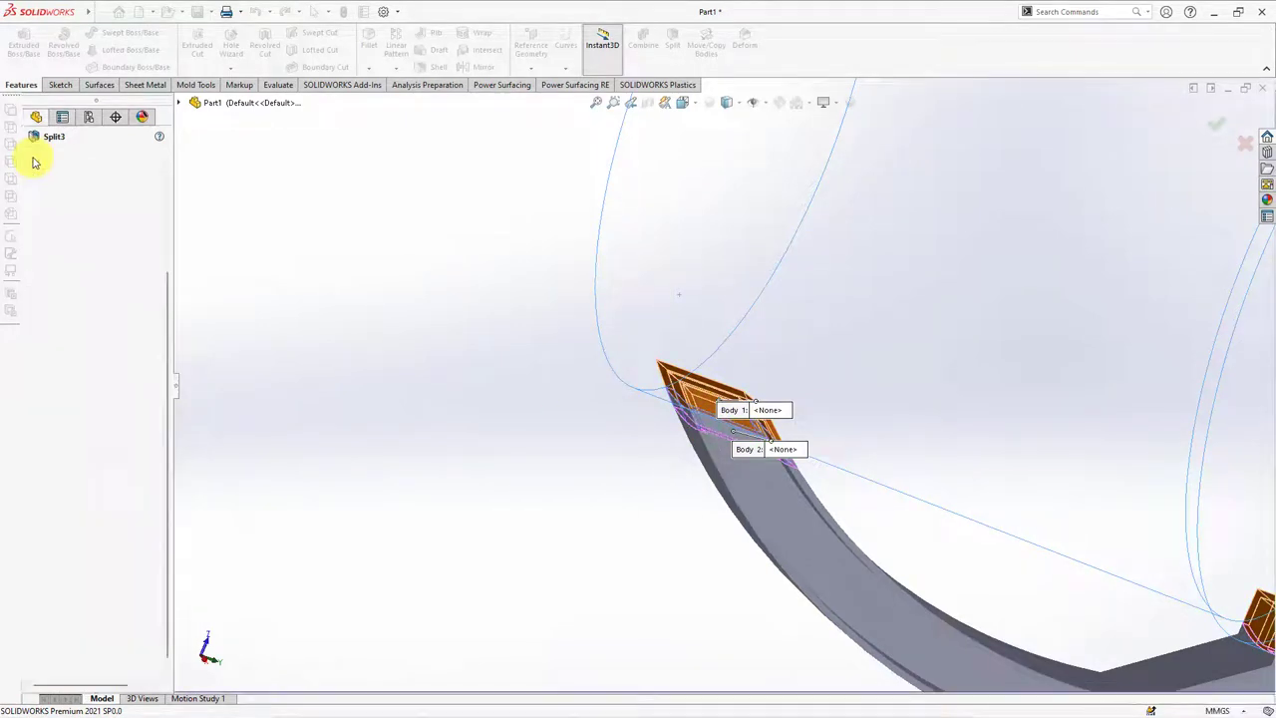
Step: Edit Combine2 to add the freed handle piece Split3[1] to the merged jug body
click(75, 647)
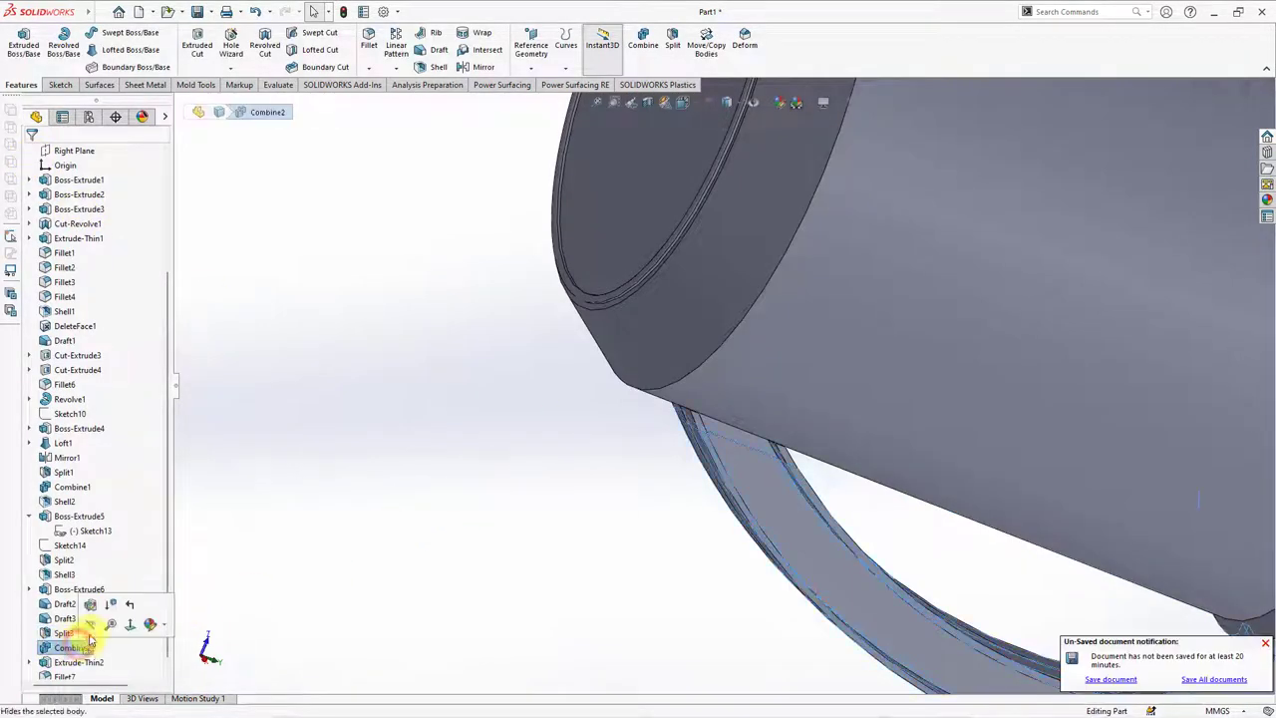
click(88, 606)
click(716, 428)
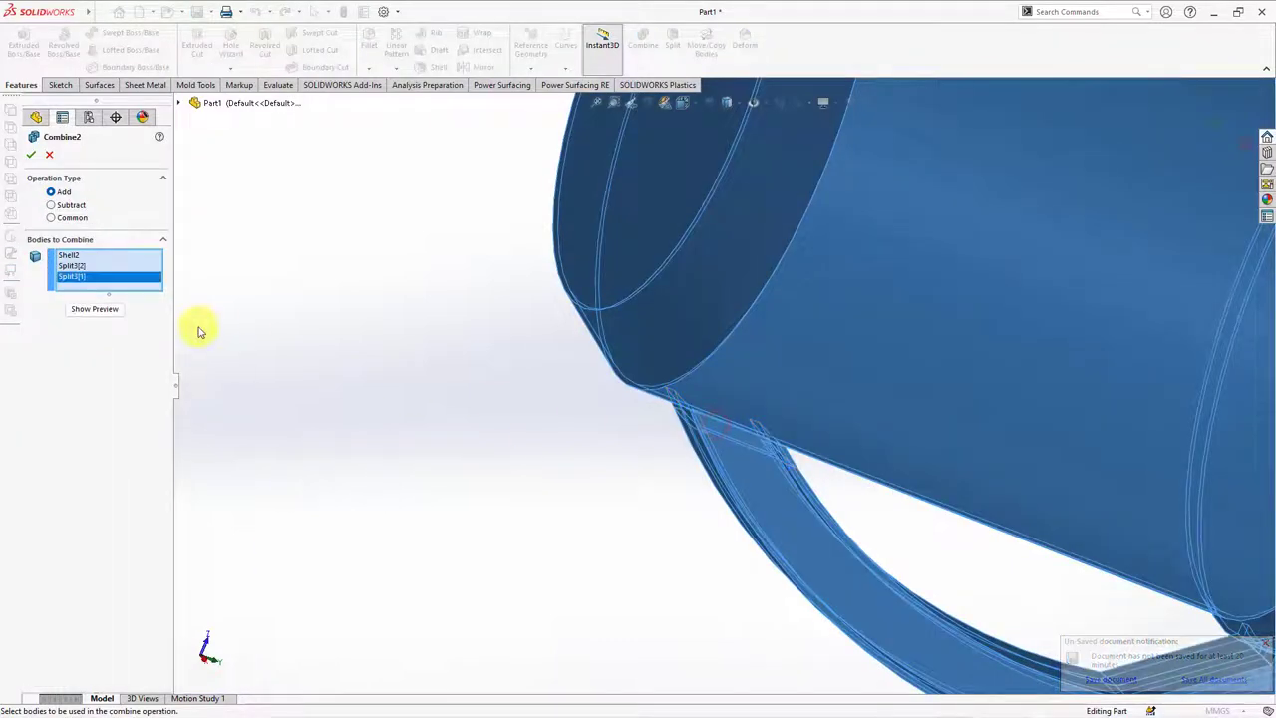
click(104, 308)
click(33, 157)
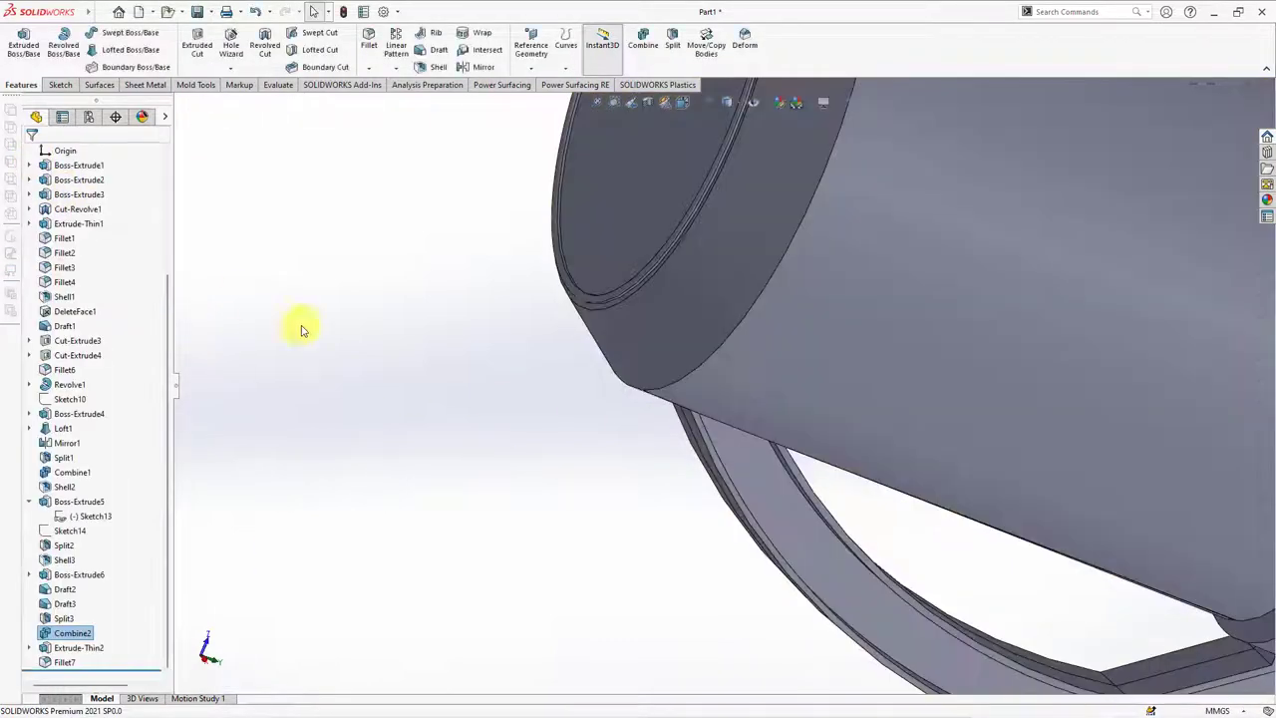
Step: Show the hidden lid body from Solid Bodies so it sits on the jug
mouse_move(299, 328)
middle_down()
mouse_move(541, 421)
mouse_move(707, 535)
mouse_move(582, 392)
mouse_move(789, 438)
mouse_move(718, 345)
mouse_move(745, 465)
mouse_move(658, 370)
middle_up()
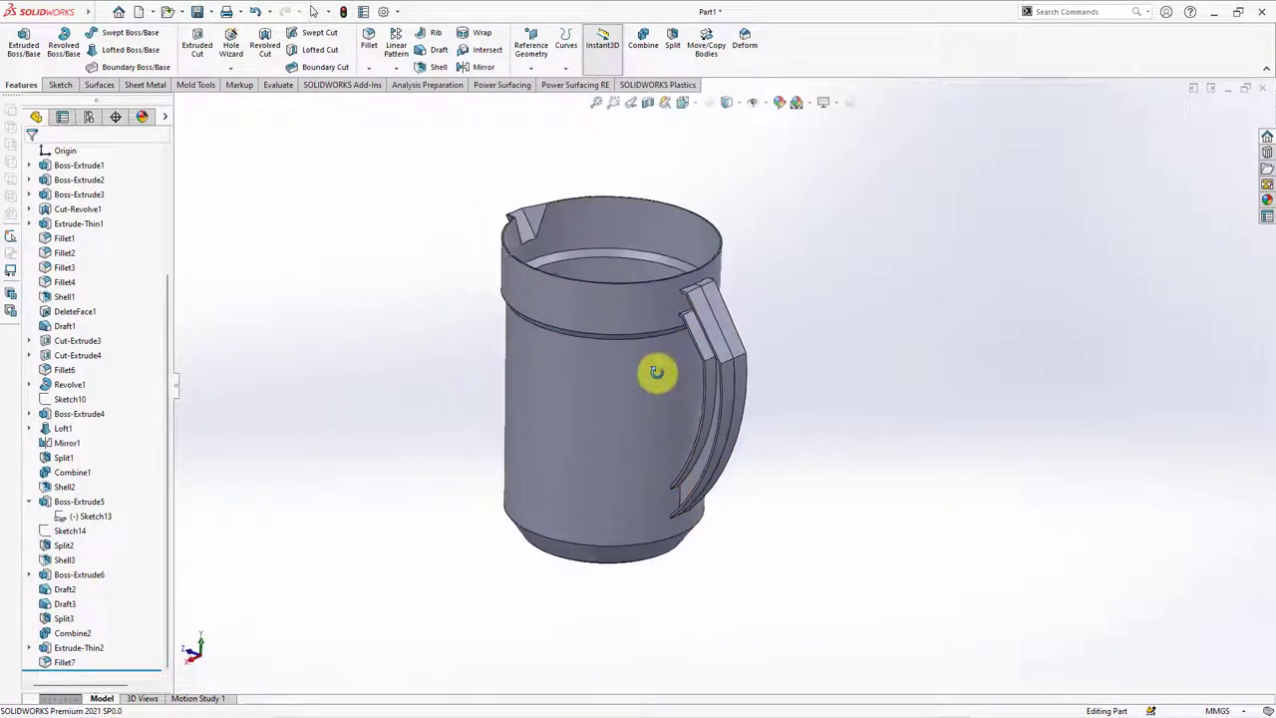
scroll(70, 228, up, 4)
click(75, 221)
click(293, 279)
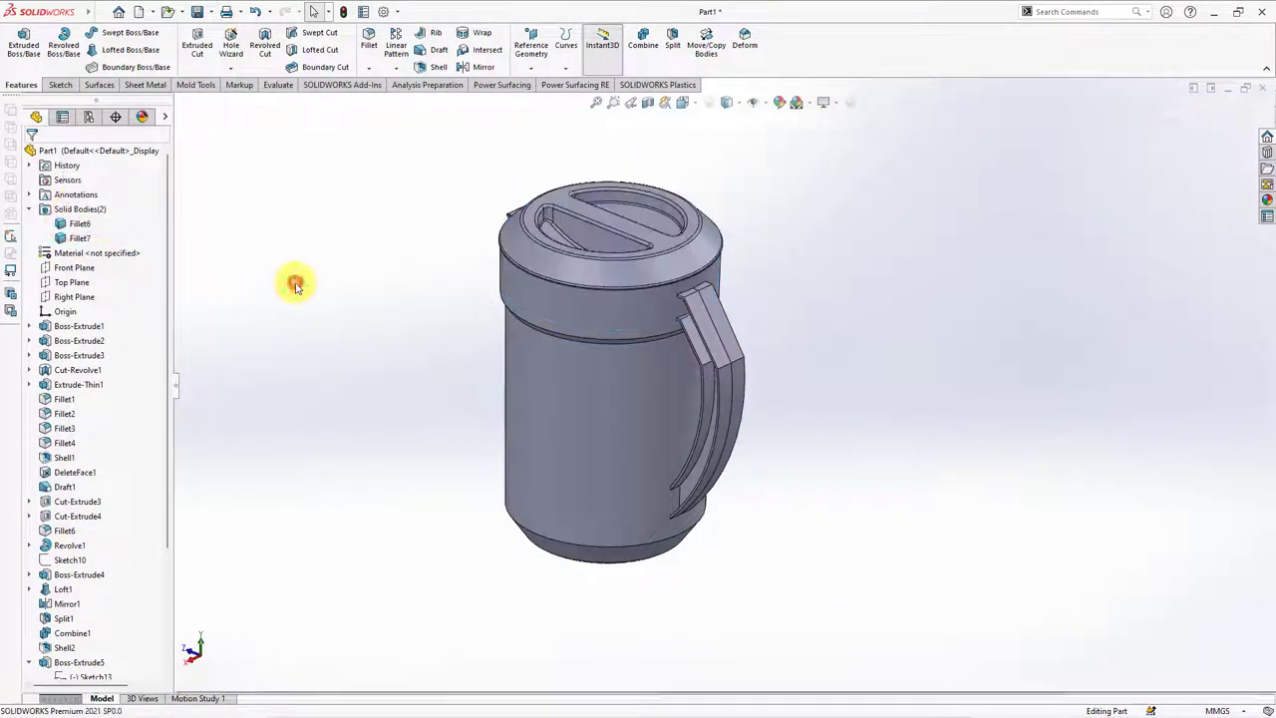